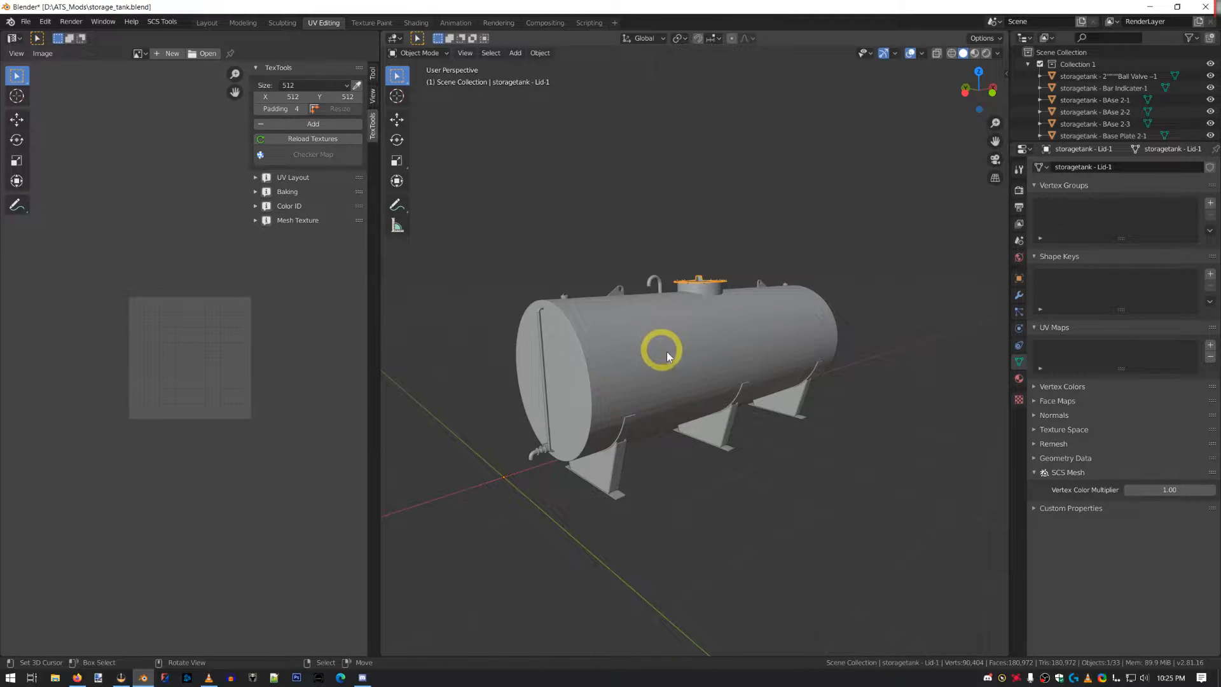
- Examine the tank model and the library paths in the SCS Global Settings, widening the properties area and narrowing it again
middle_drag(716, 381, 654, 401)
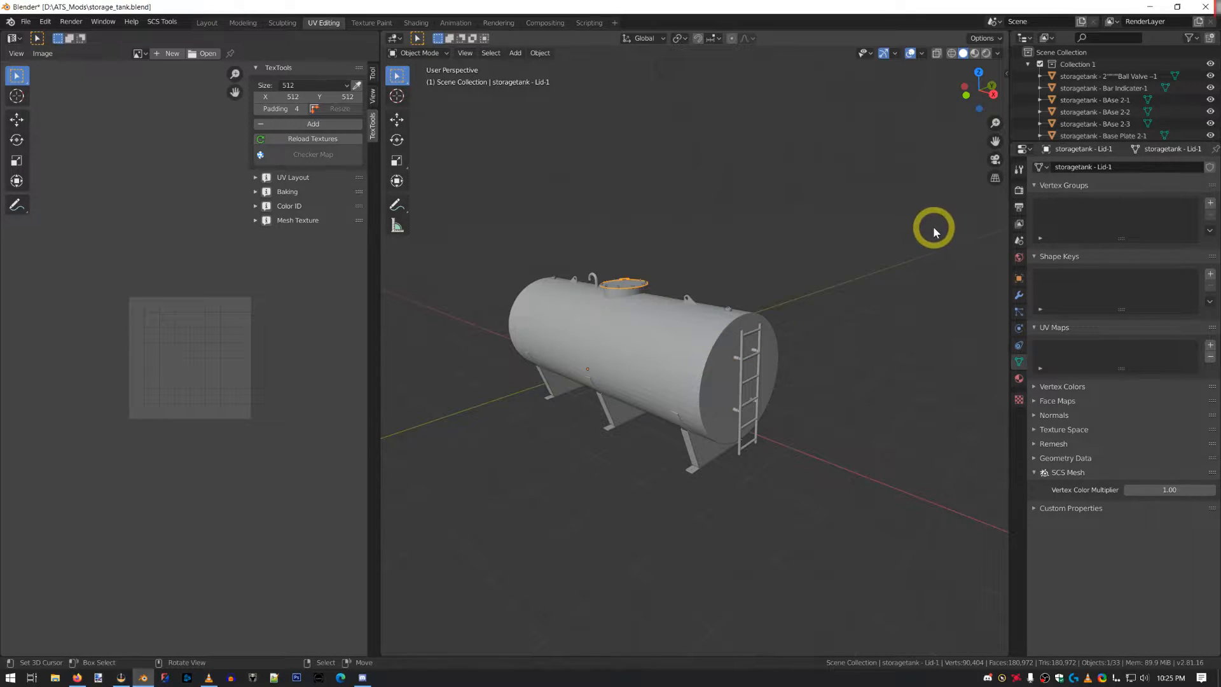
click(1014, 175)
drag(1014, 178, 662, 332)
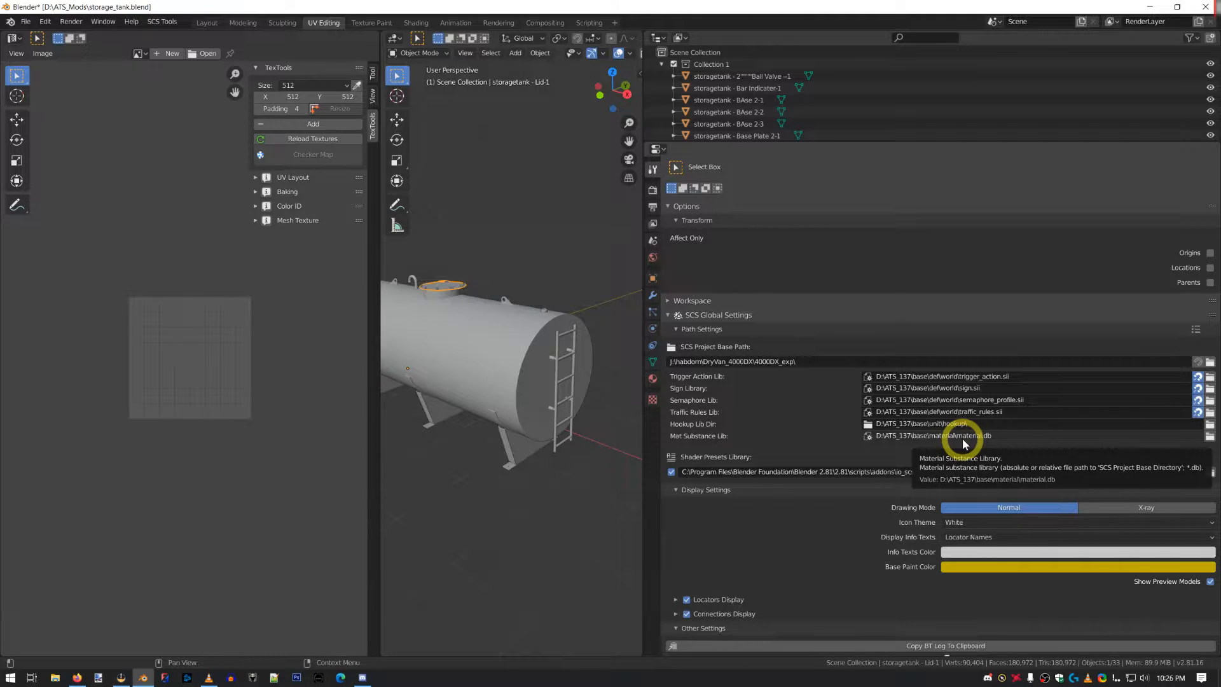
drag(643, 298, 974, 303)
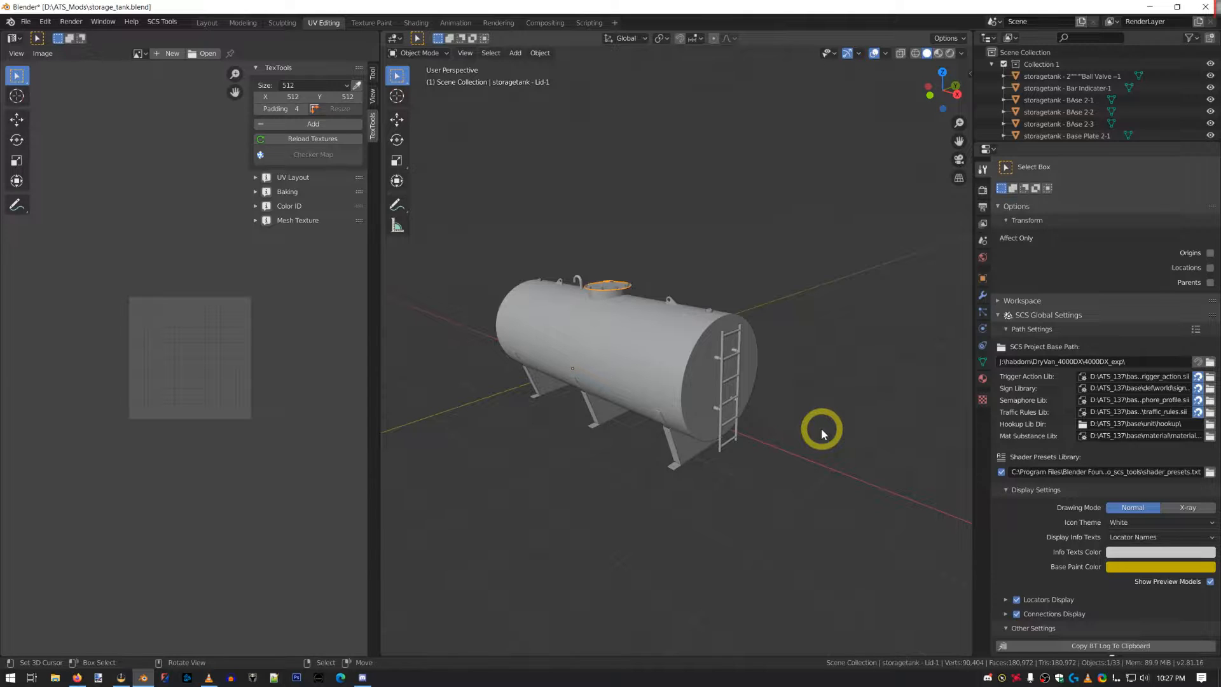
- Examine the mesh density of the tank drum in Edit Mode and of the round lid from the top view
middle_drag(605, 298, 635, 313)
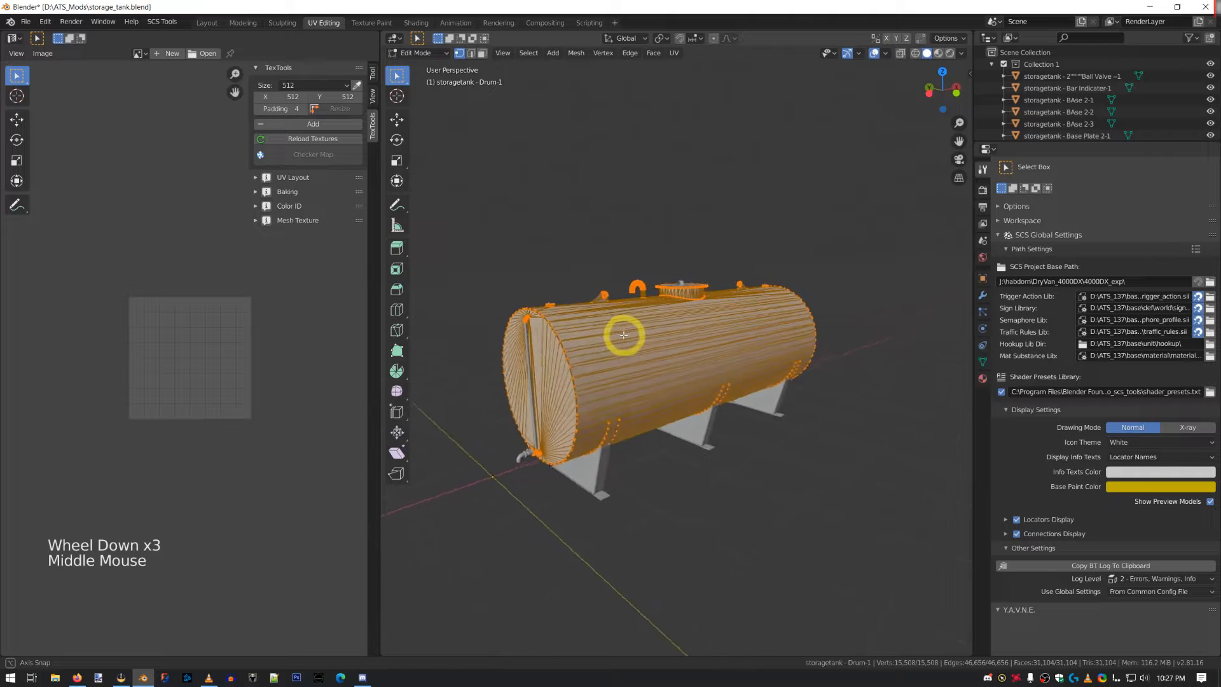
middle_drag(623, 335, 620, 335)
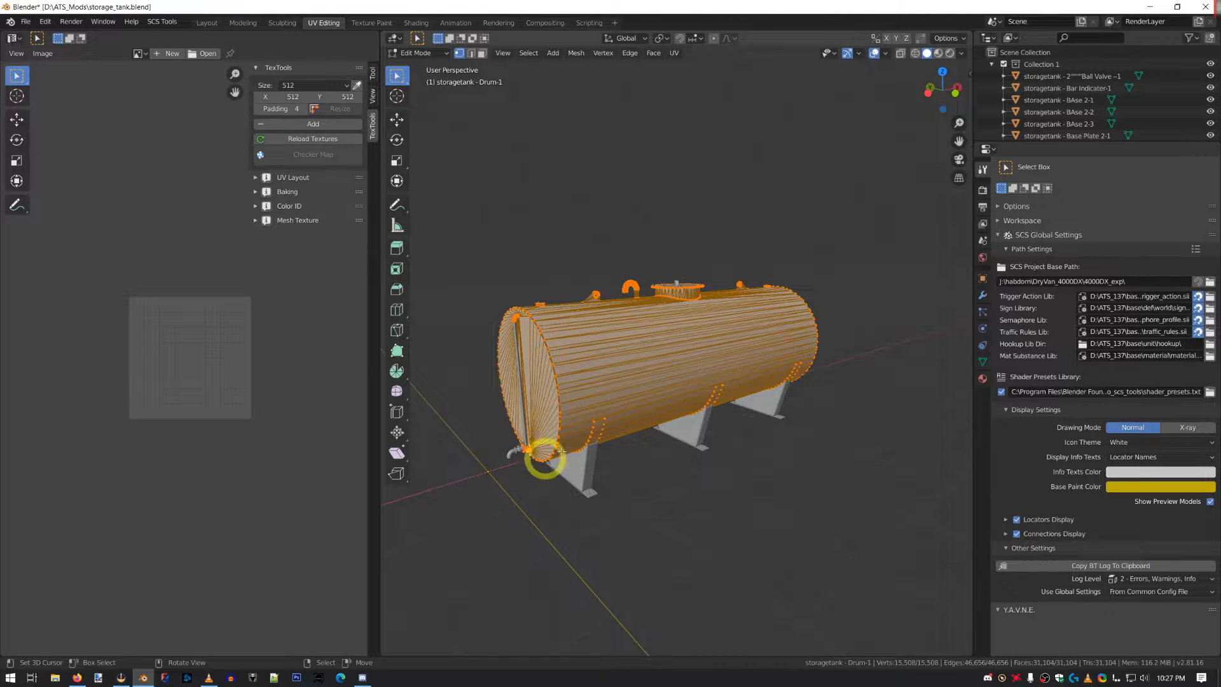
key(Tab)
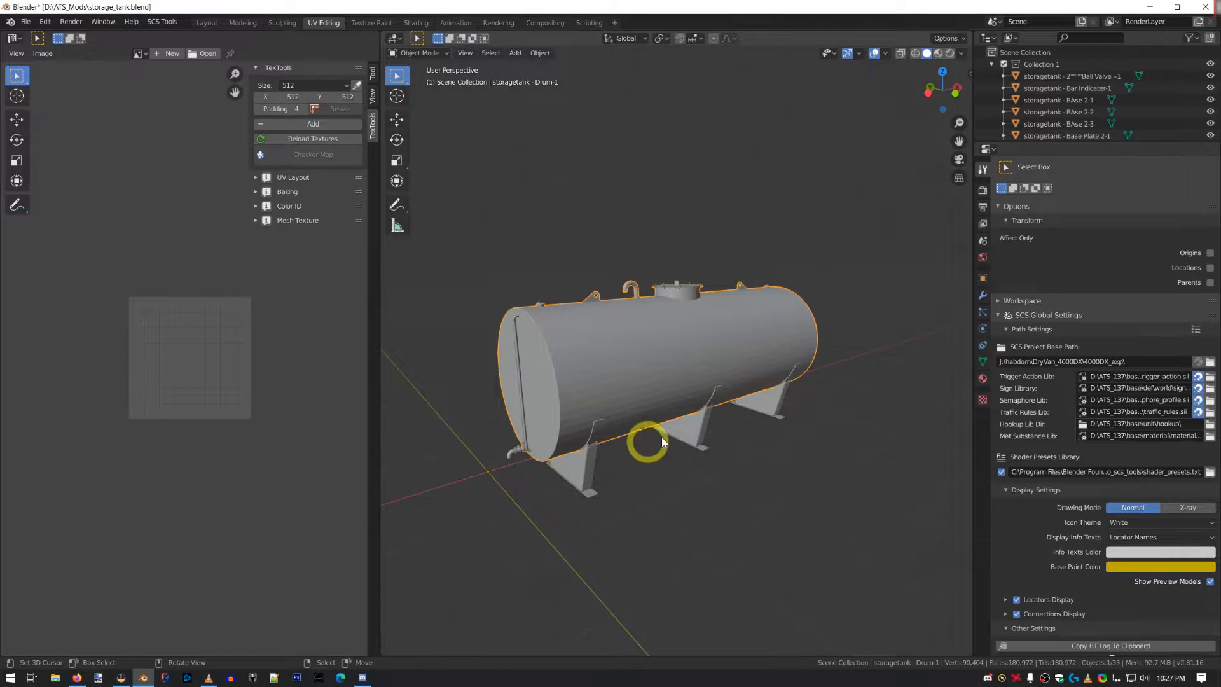
key(Tab)
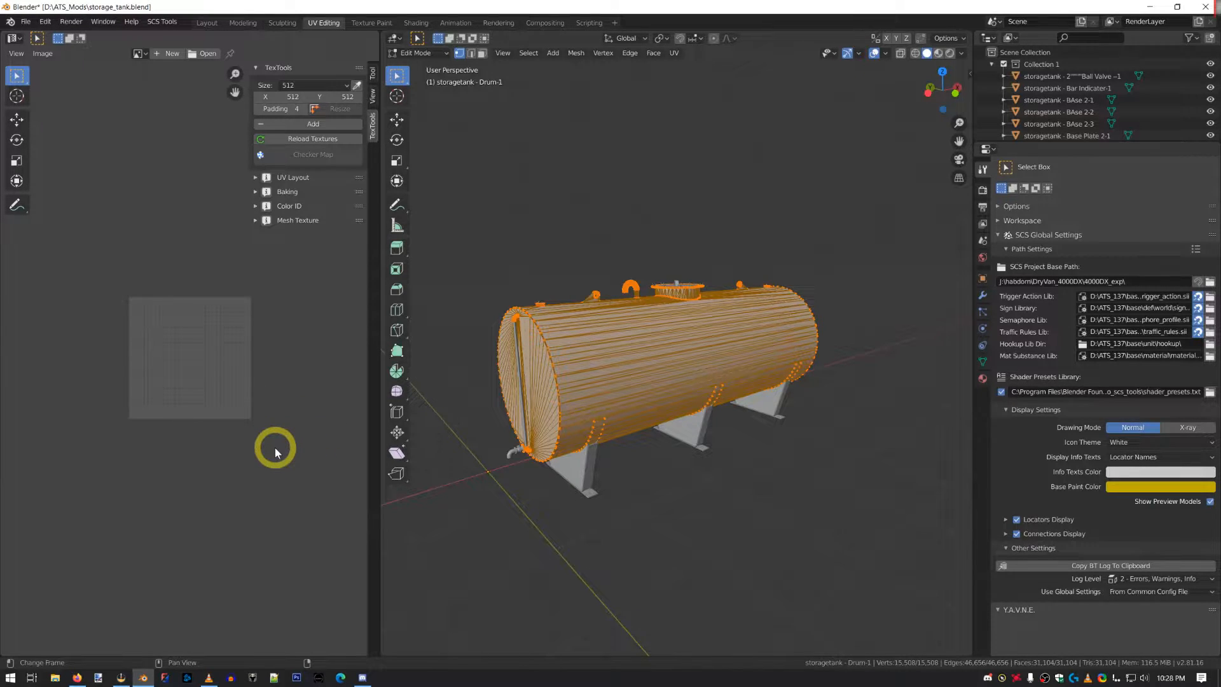
key(KP_7)
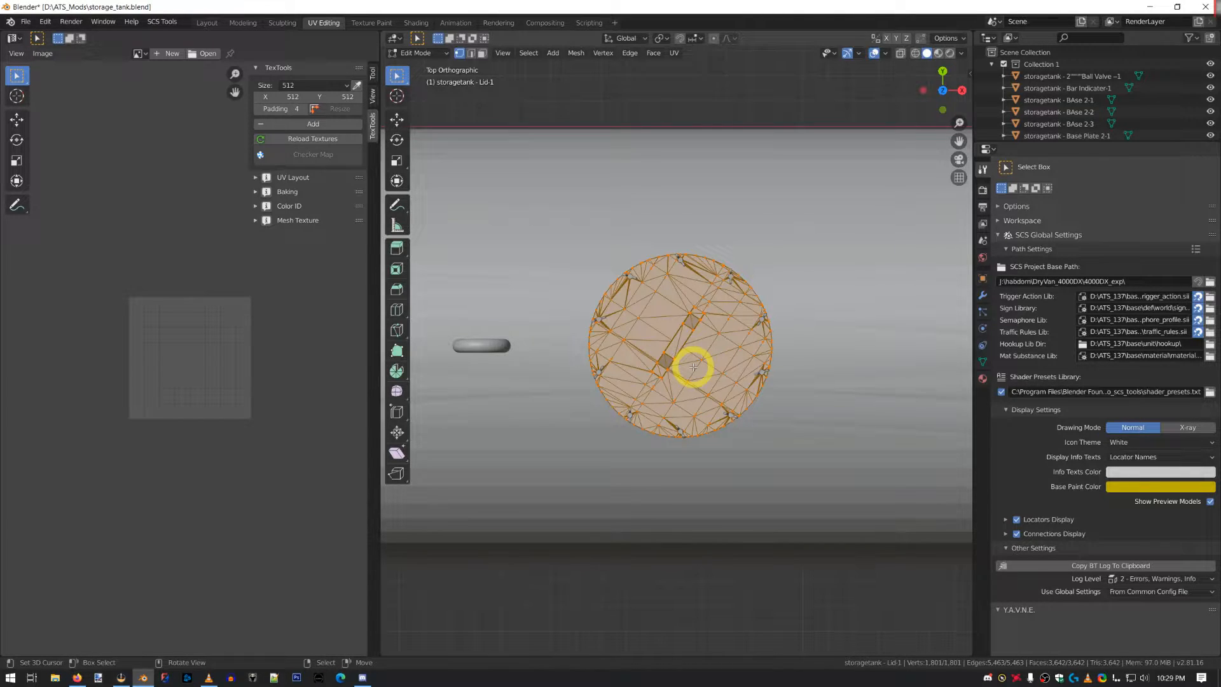
middle_drag(693, 367, 751, 368)
key(KP_7)
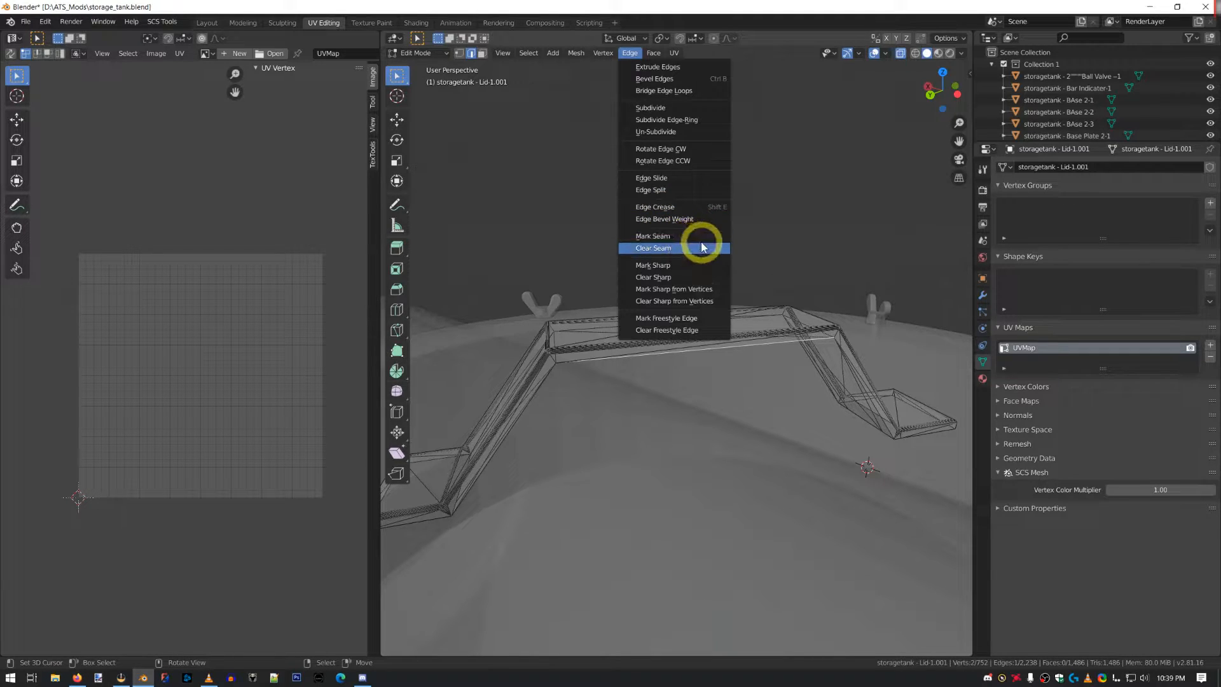
- Mark the selected lower long edge of the lid handle's crossbar as a UV seam
click(653, 55)
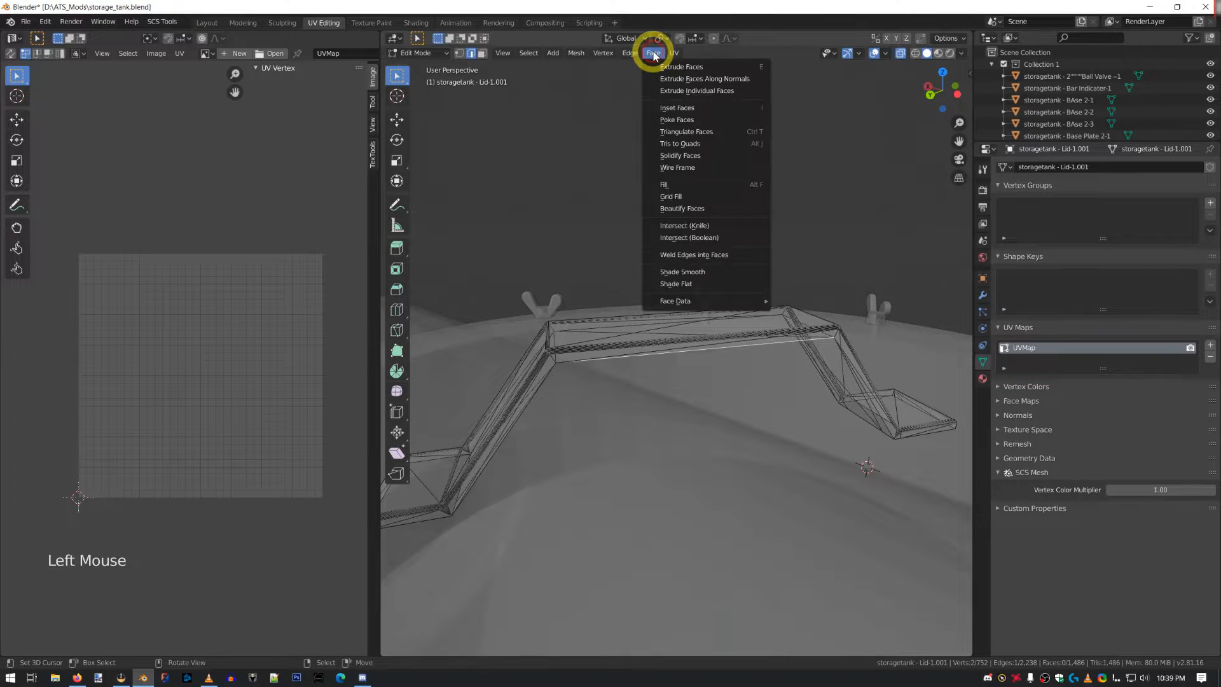
mouse_move(579, 55)
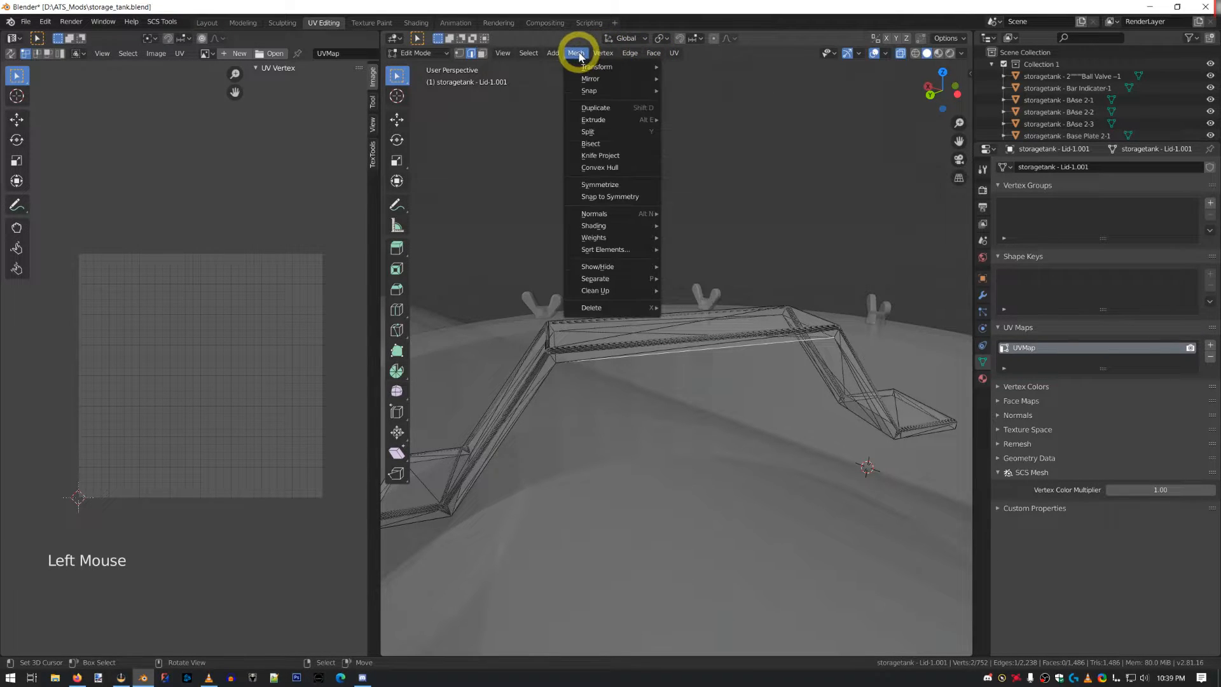
mouse_move(674, 53)
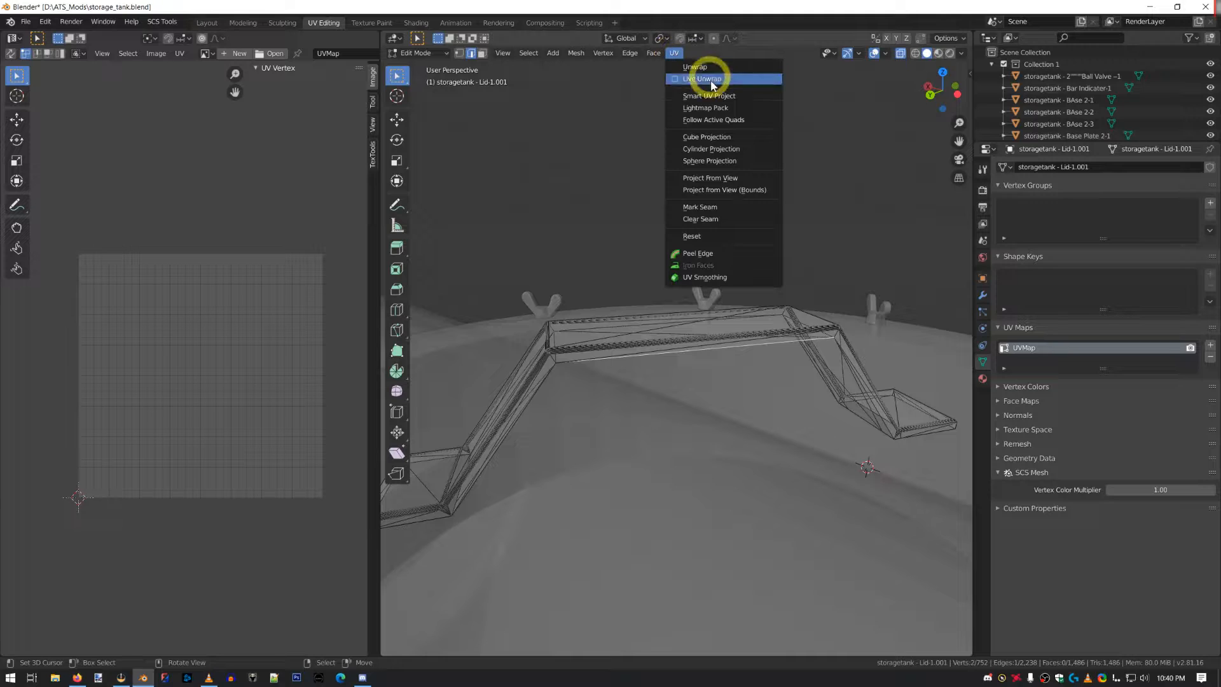
click(705, 210)
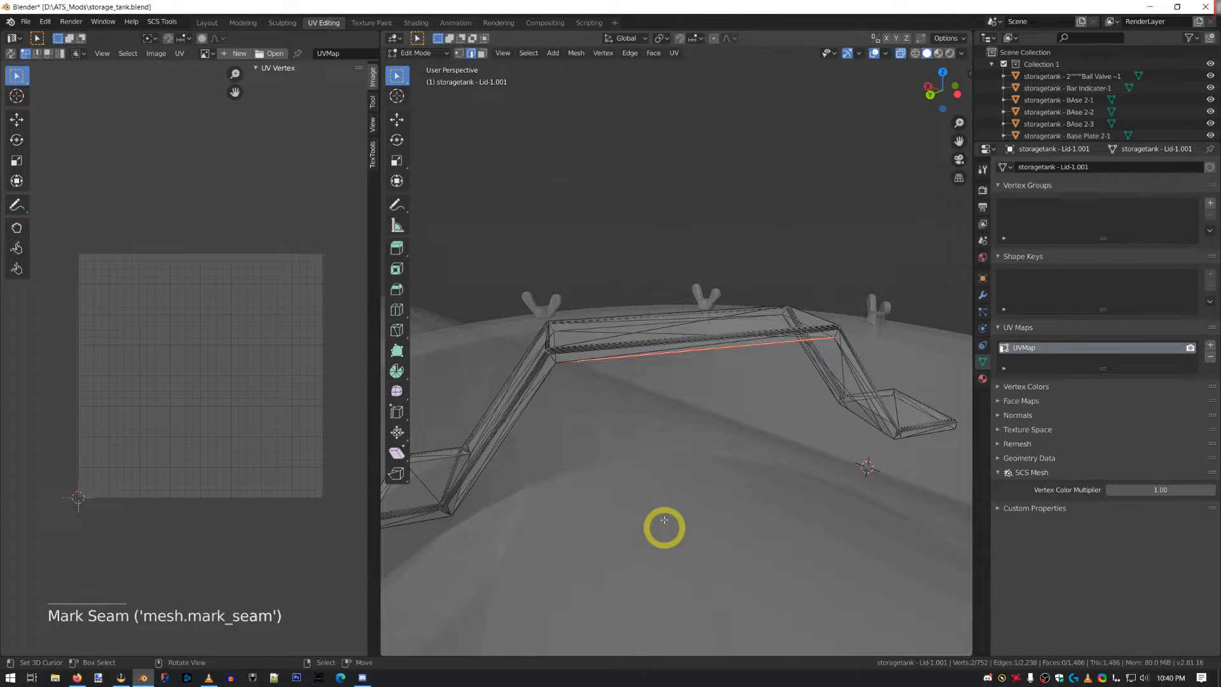
- Select the short corner edge at one end of the handle's crossbar and mark it as a seam
middle_drag(774, 406, 736, 363)
scroll(720, 420, up, 3)
scroll(721, 420, up, 1)
middle_drag(720, 420, 703, 414)
scroll(695, 417, down, 2)
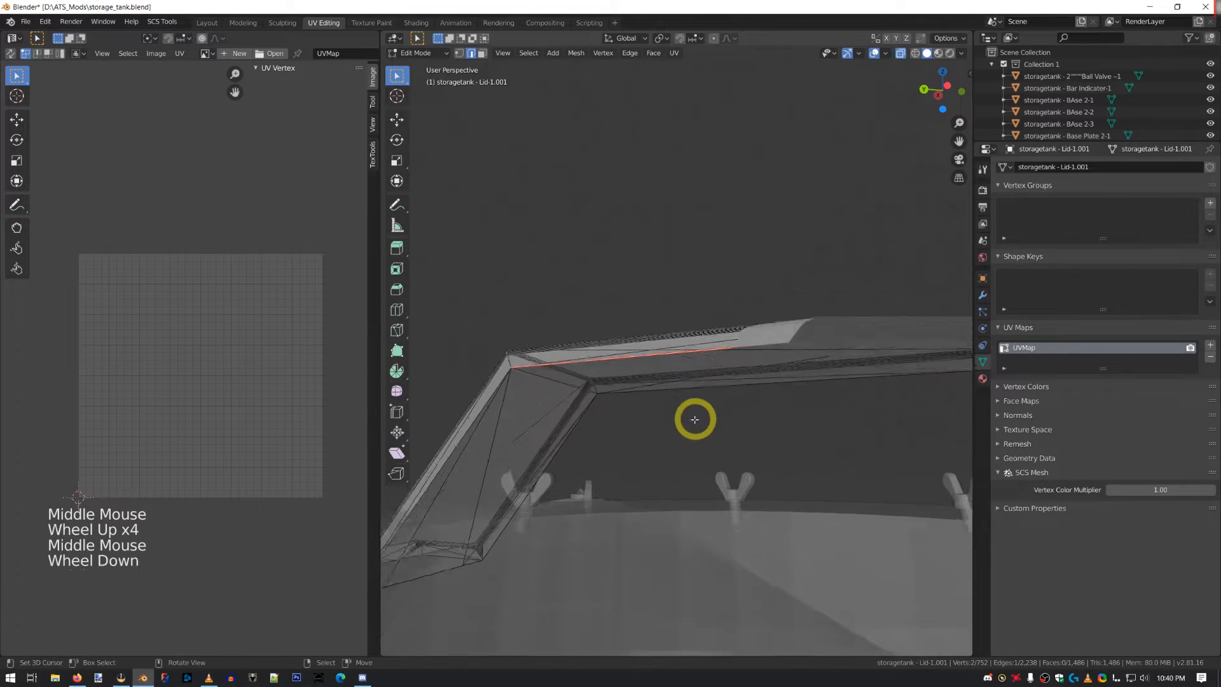
mouse_move(567, 380)
middle_down()
mouse_move(580, 395)
mouse_move(567, 389)
middle_up()
middle_drag(503, 361, 485, 351)
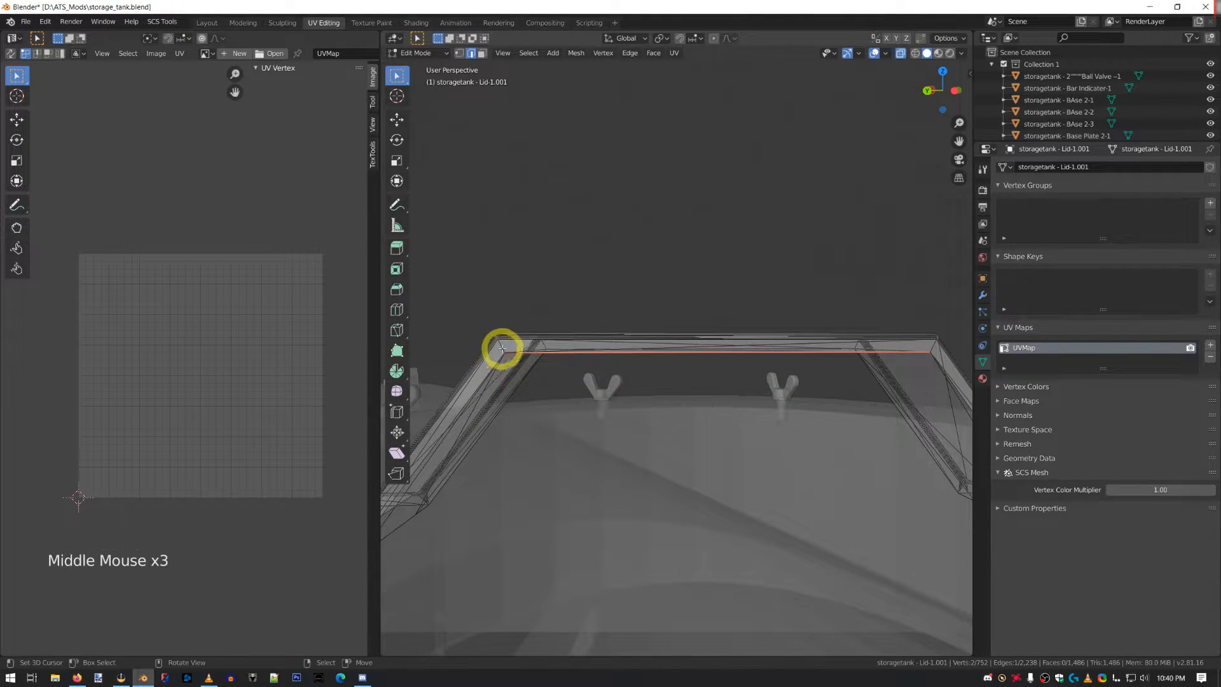
click(674, 52)
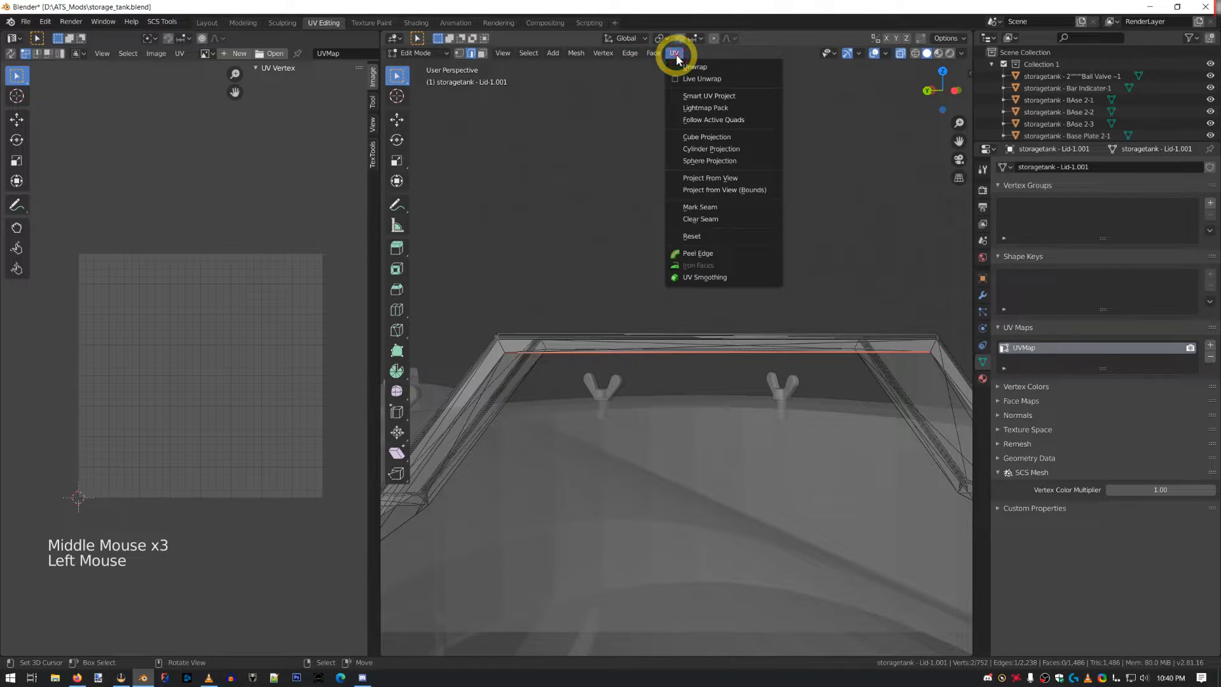
right_click(495, 351)
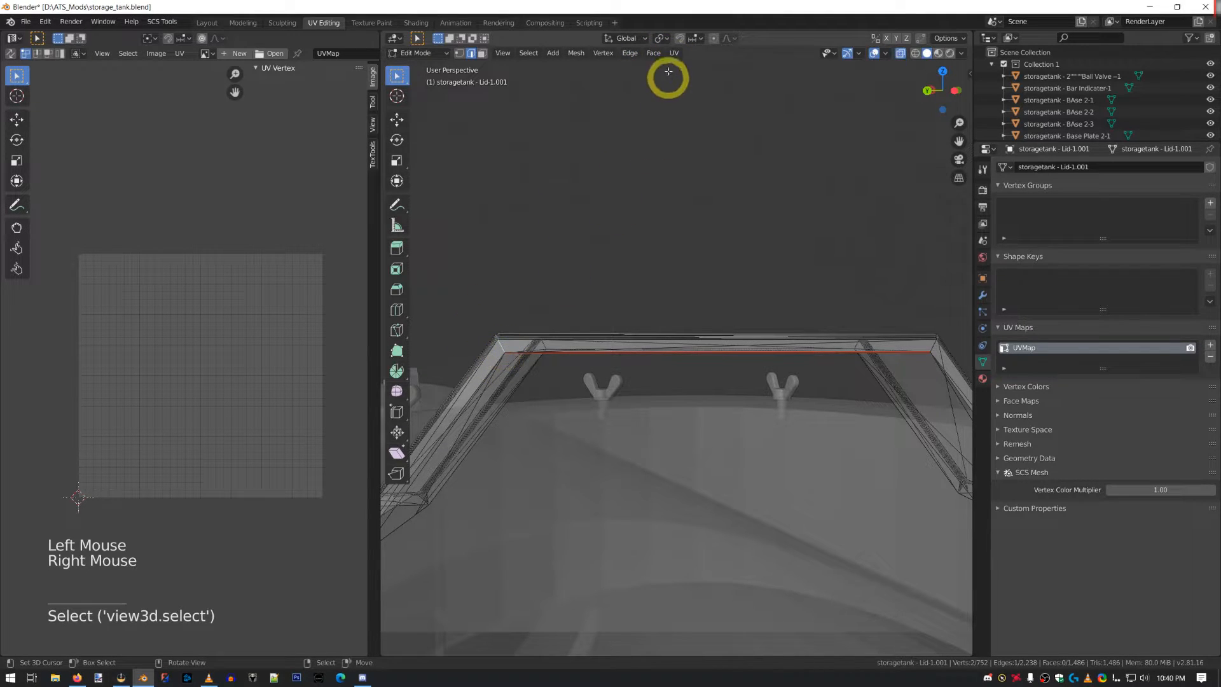
click(674, 53)
click(698, 207)
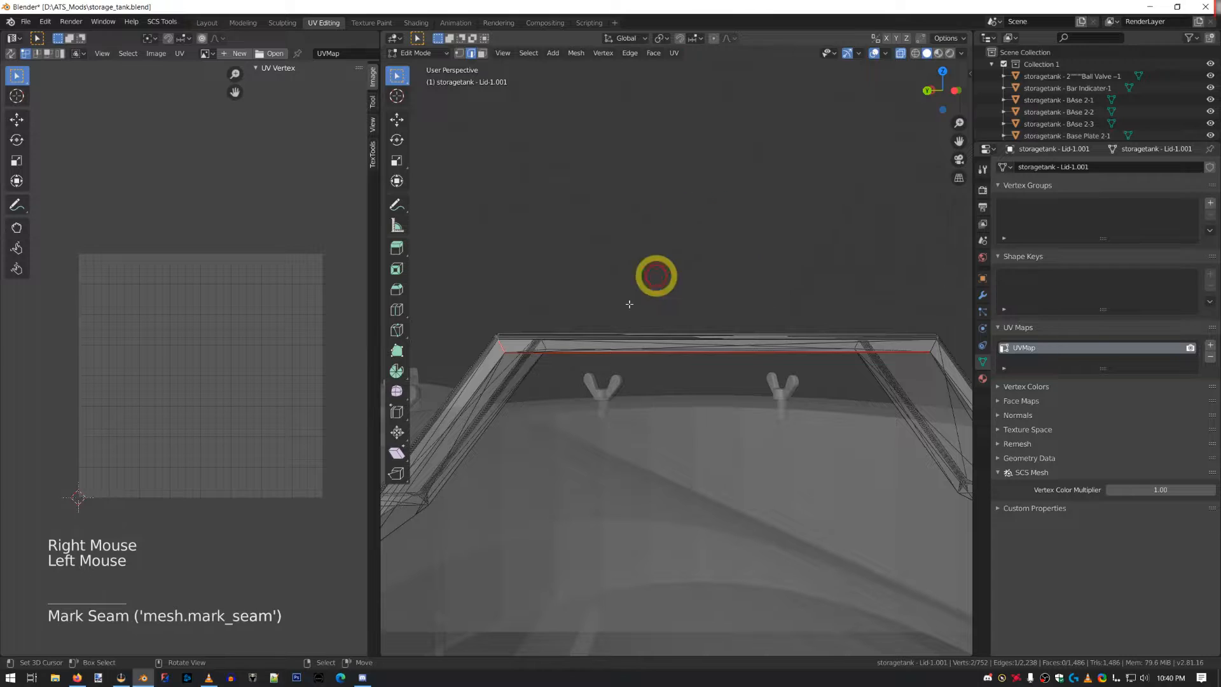
- Examine the crossbar's seam edge and corner closely from the bottom view
alt+middle_drag(498, 341, 551, 349)
scroll(576, 359, up, 2)
scroll(576, 359, up, 2)
key(ctrl+KP_7)
scroll(619, 276, up, 3)
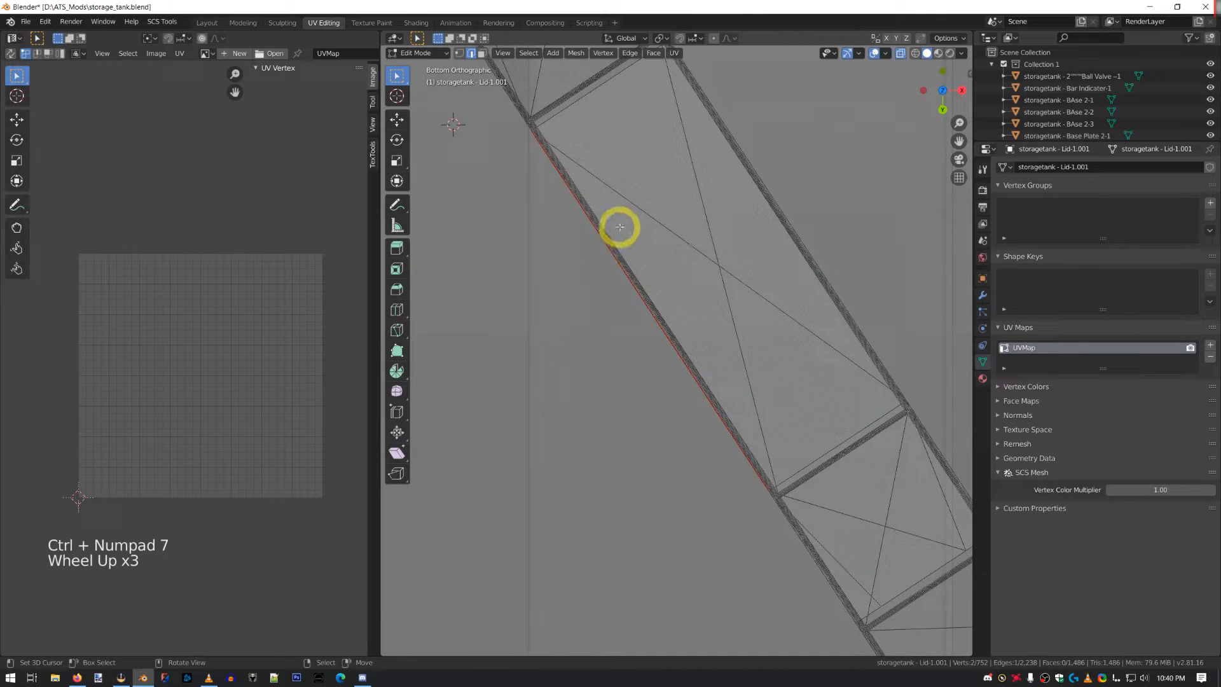
alt+middle_click(536, 125)
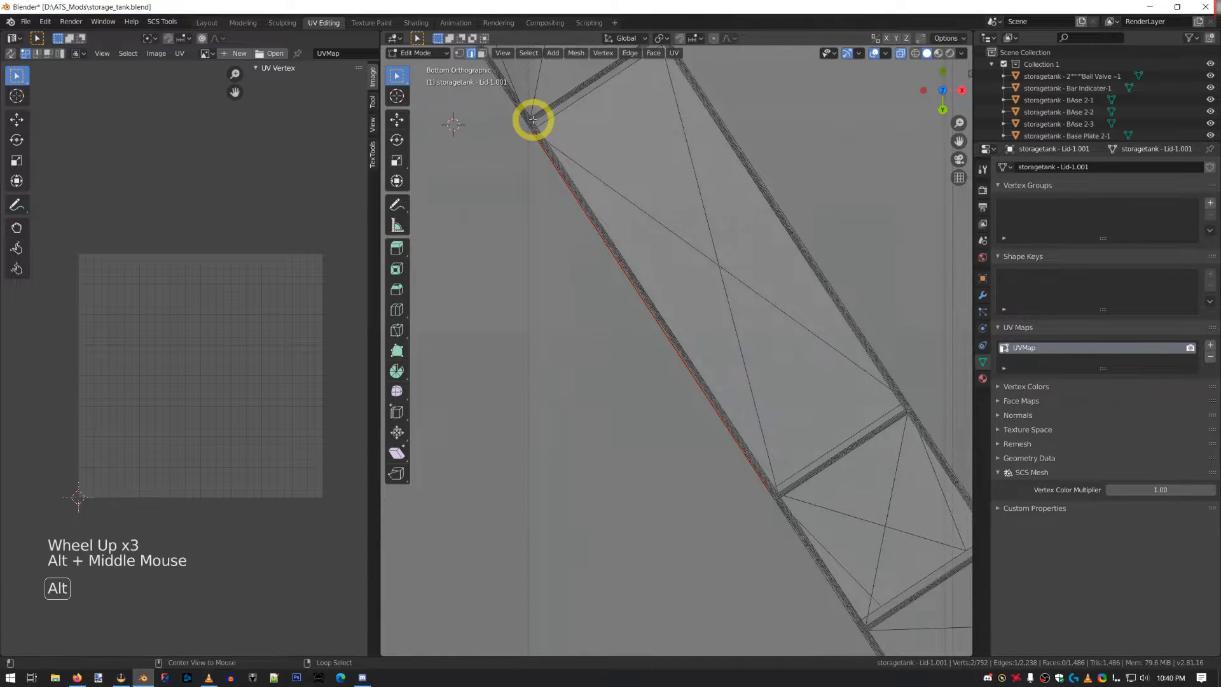
scroll(674, 301, up, 4)
scroll(674, 301, up, 3)
middle_drag(700, 360, 646, 504)
scroll(640, 357, down, 13)
scroll(645, 360, down, 5)
scroll(651, 517, down, 9)
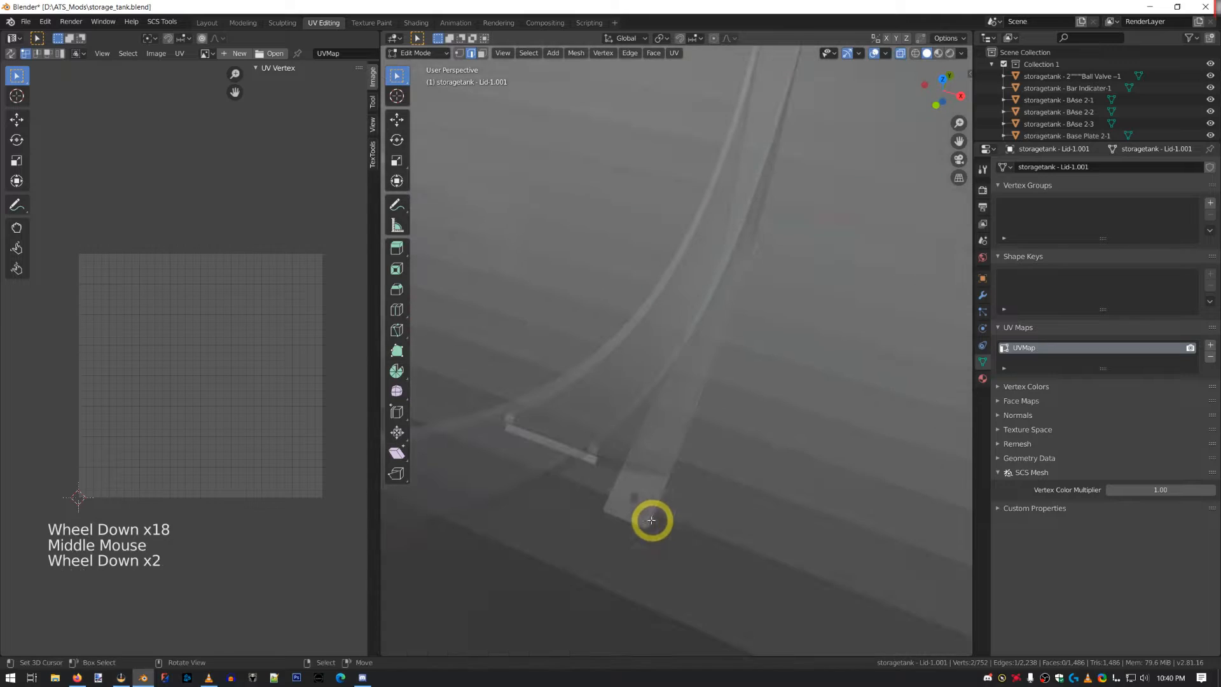
- Return to the lid handle and mark the short corner edge at the crossbar's opposite end as a seam
middle_drag(667, 240, 681, 273)
scroll(681, 267, up, 3)
scroll(681, 261, down, 3)
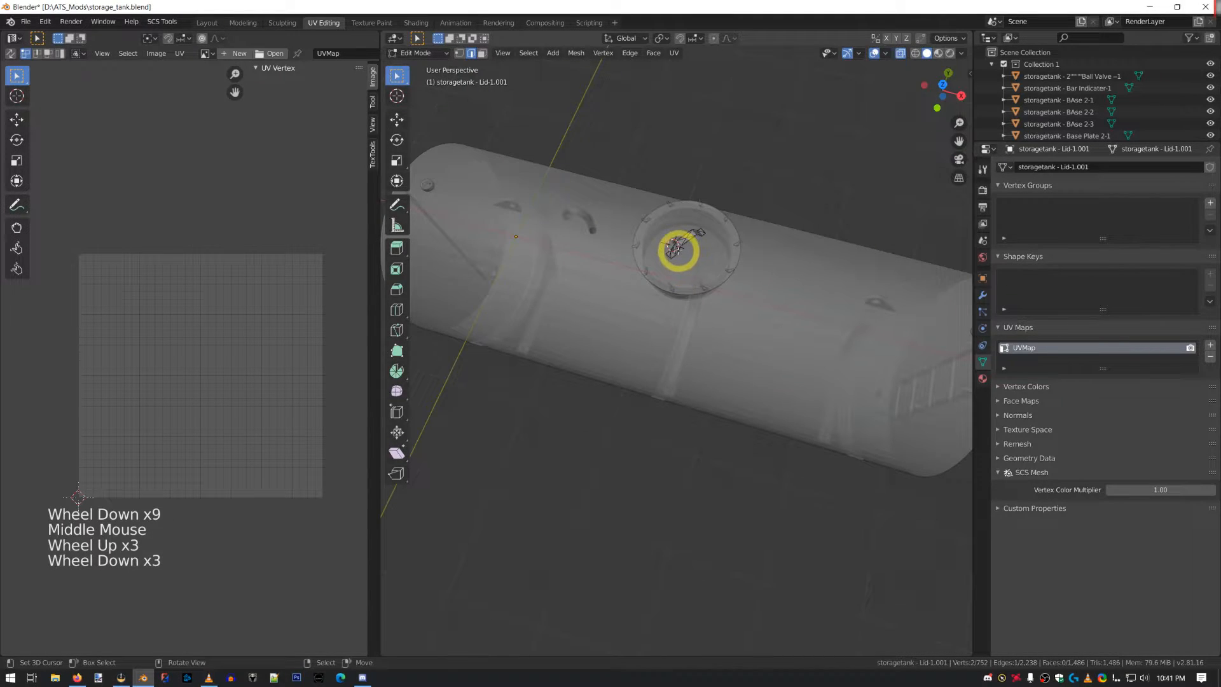
alt+middle_click(674, 242)
scroll(689, 286, up, 9)
middle_drag(690, 289, 765, 259)
scroll(765, 258, up, 7)
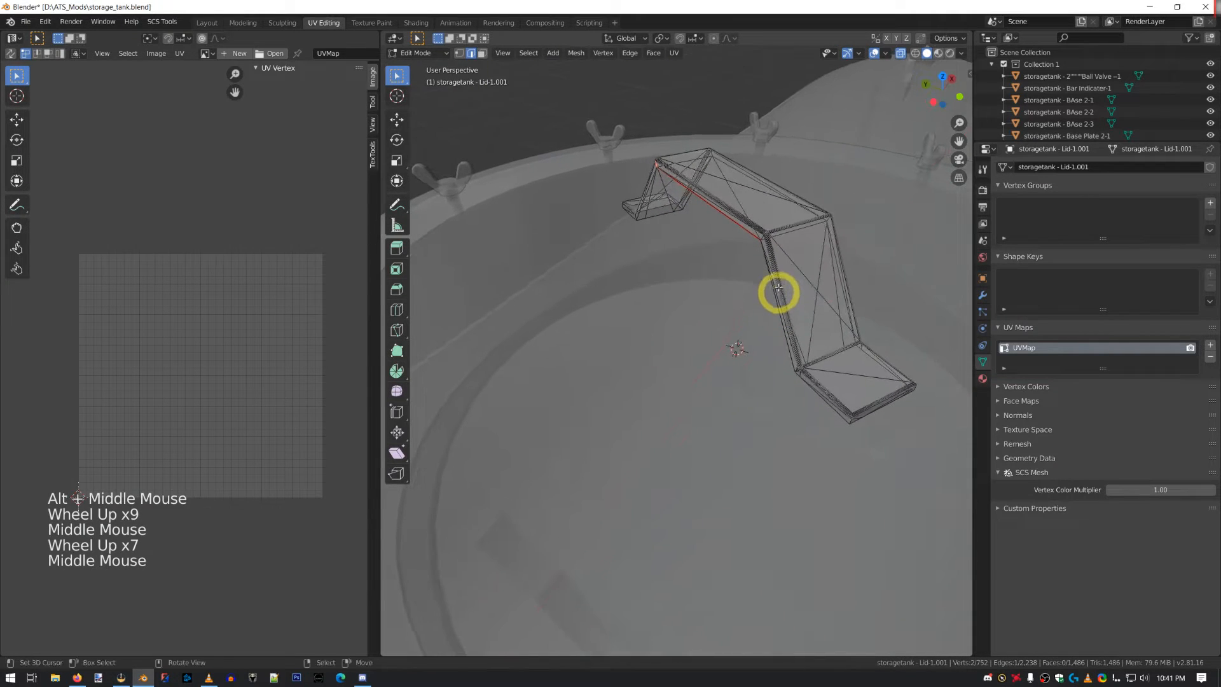
alt+middle_click(764, 238)
scroll(719, 329, up, 4)
scroll(719, 328, up, 4)
middle_drag(719, 329, 722, 316)
scroll(719, 319, down, 2)
scroll(763, 308, down, 1)
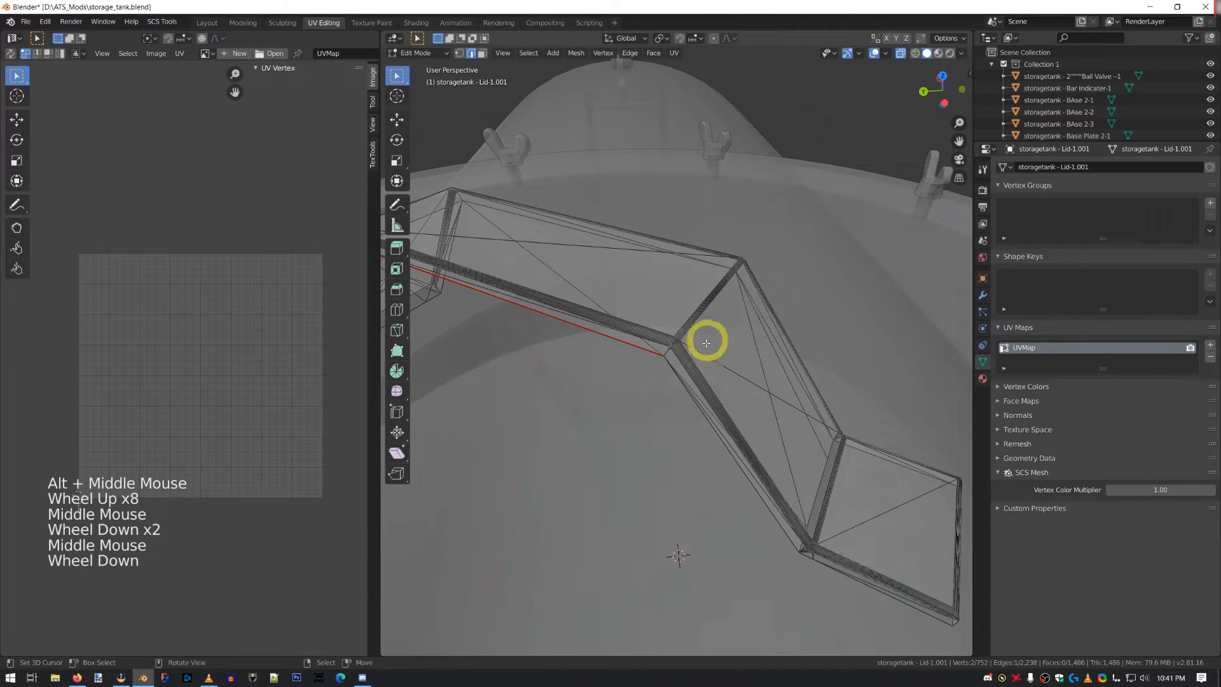
right_click(667, 359)
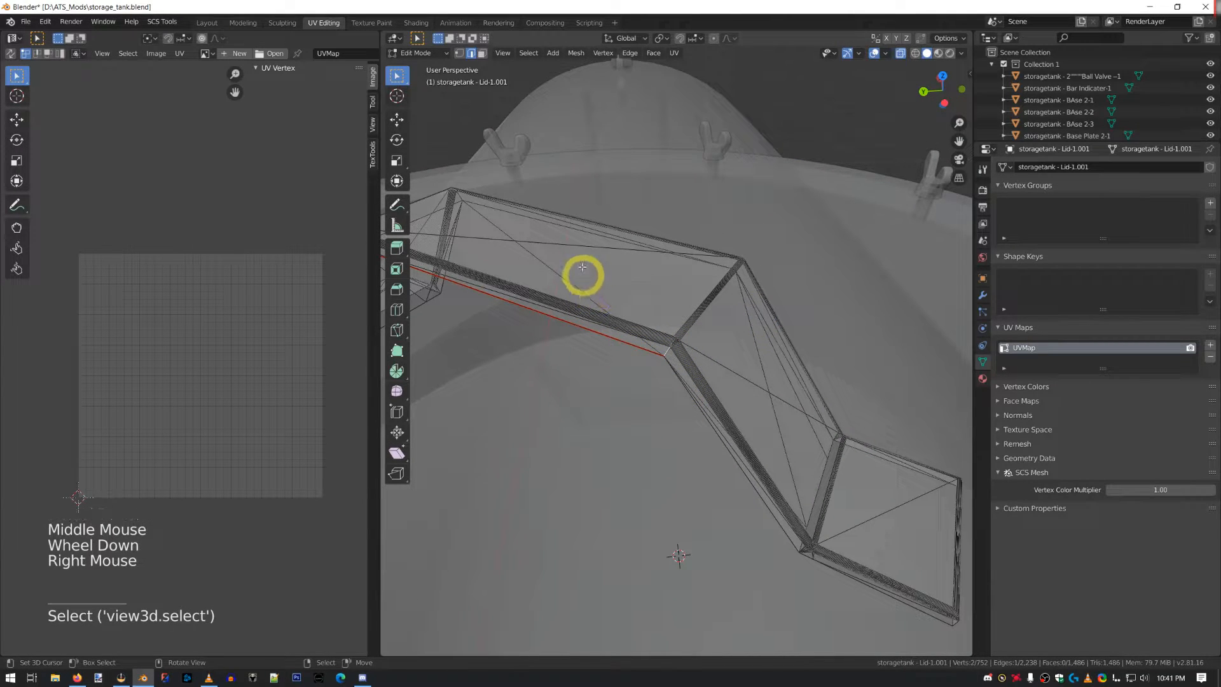
click(674, 52)
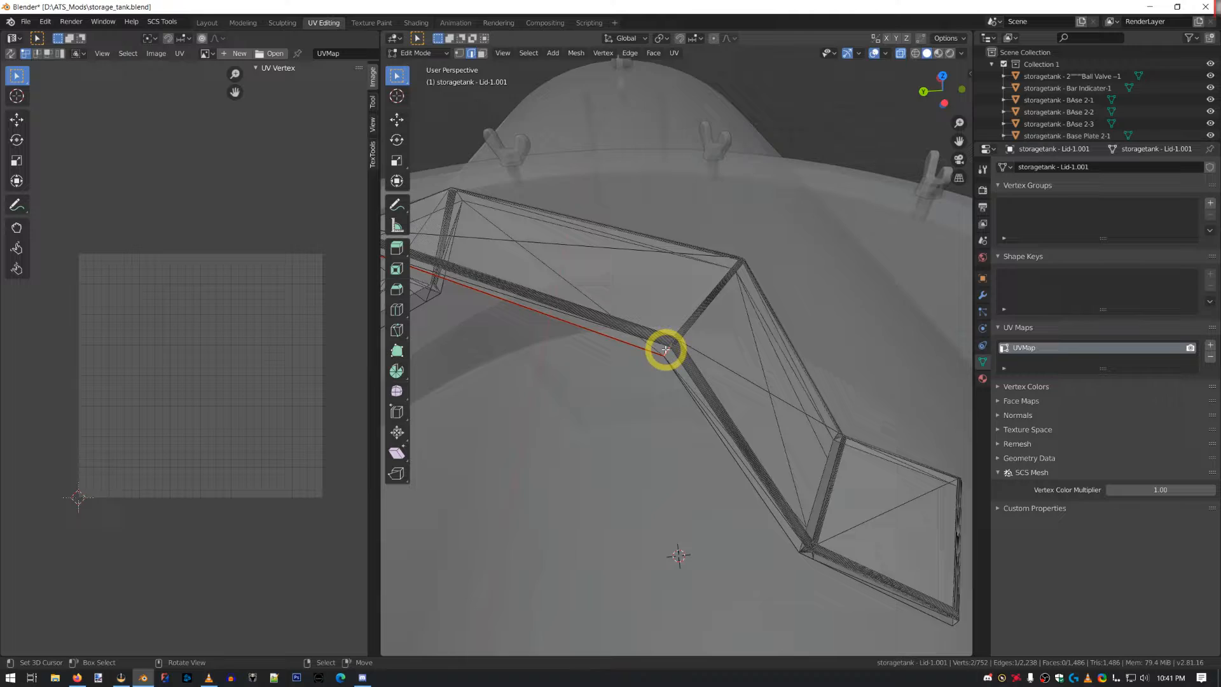
- Select the crossbar's upper long edge joining the two marked corner edges and mark it as a seam
key(KP_1)
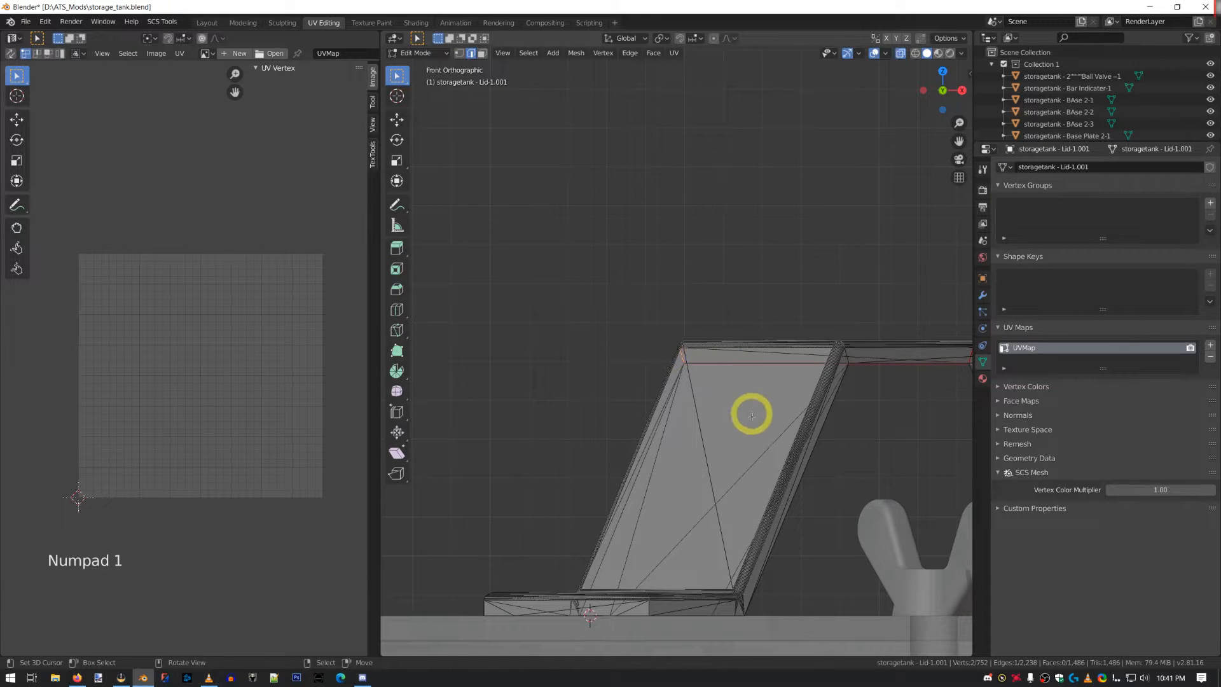
scroll(753, 431, down, 4)
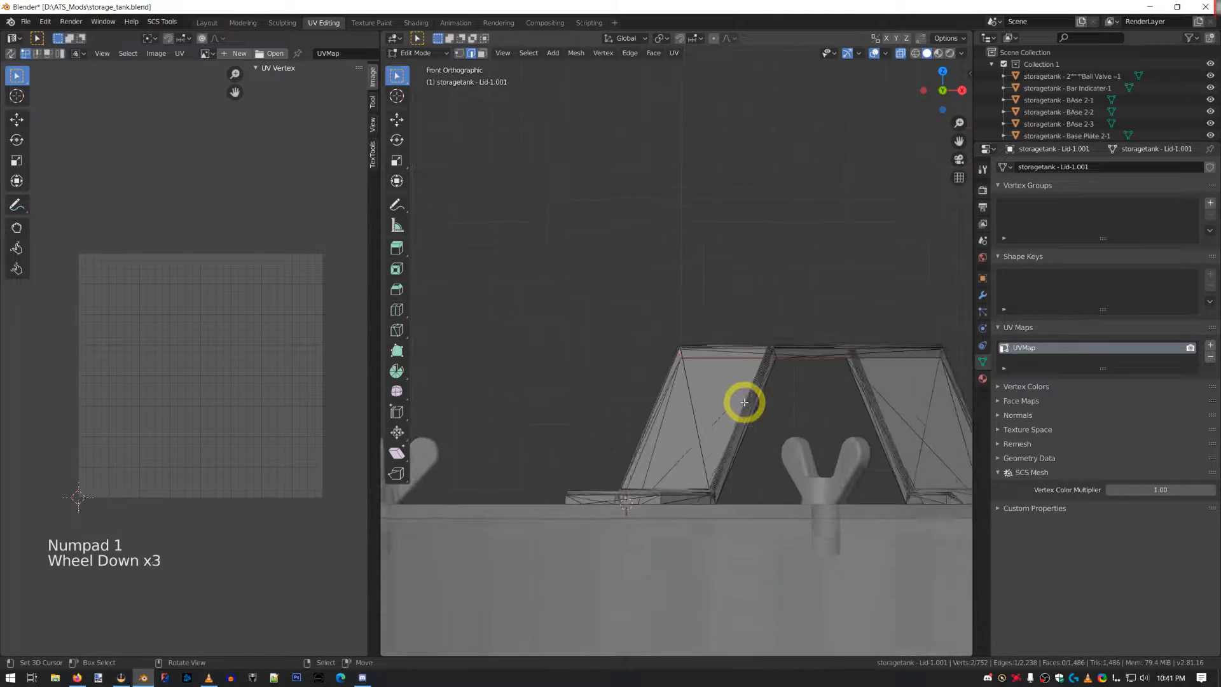
scroll(752, 389, up, 3)
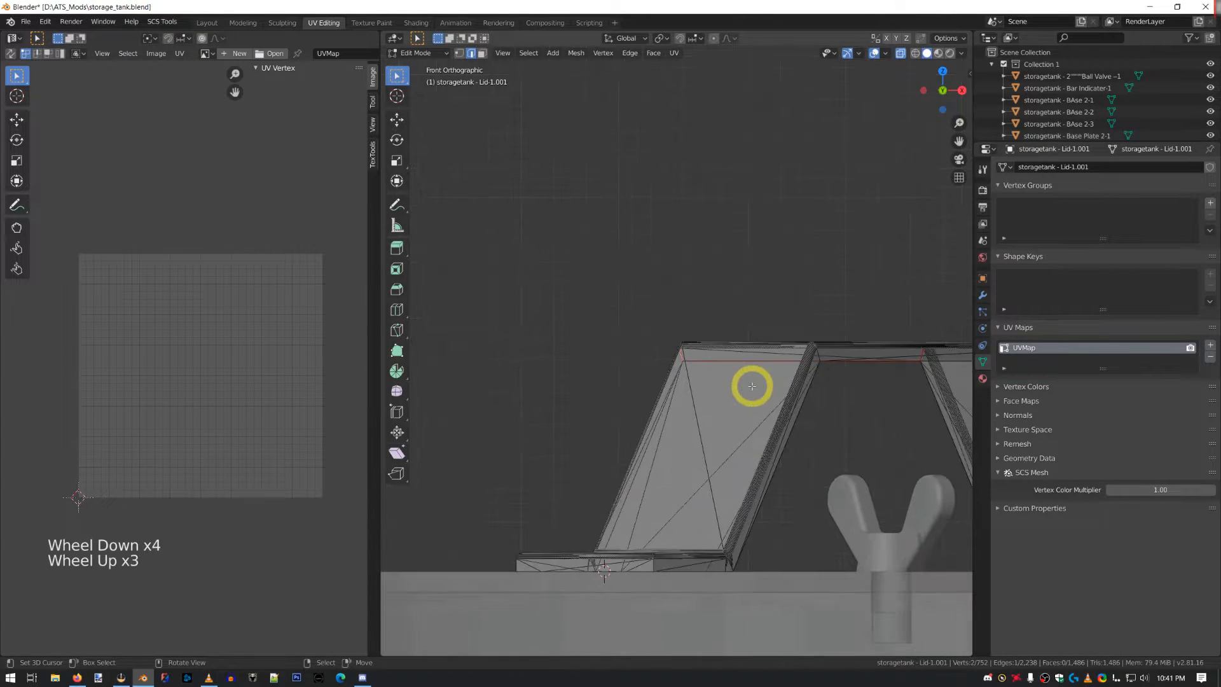
right_click(751, 386)
scroll(751, 385, down, 7)
key(ctrl+KP_1)
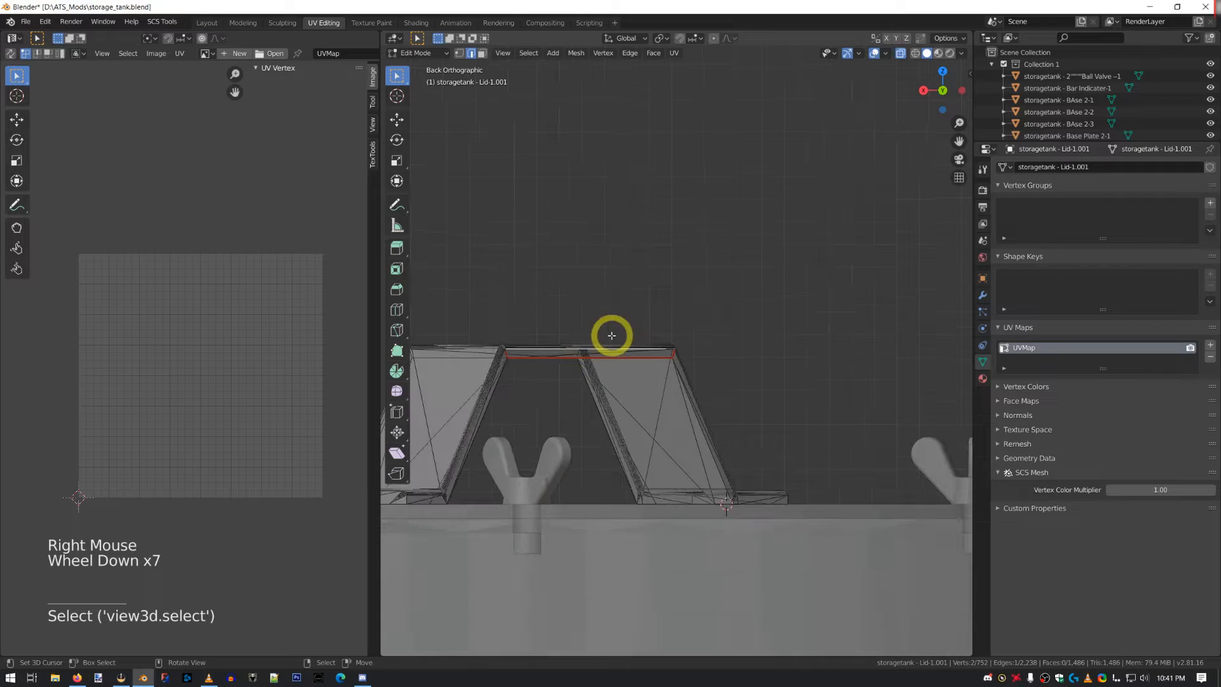
click(674, 53)
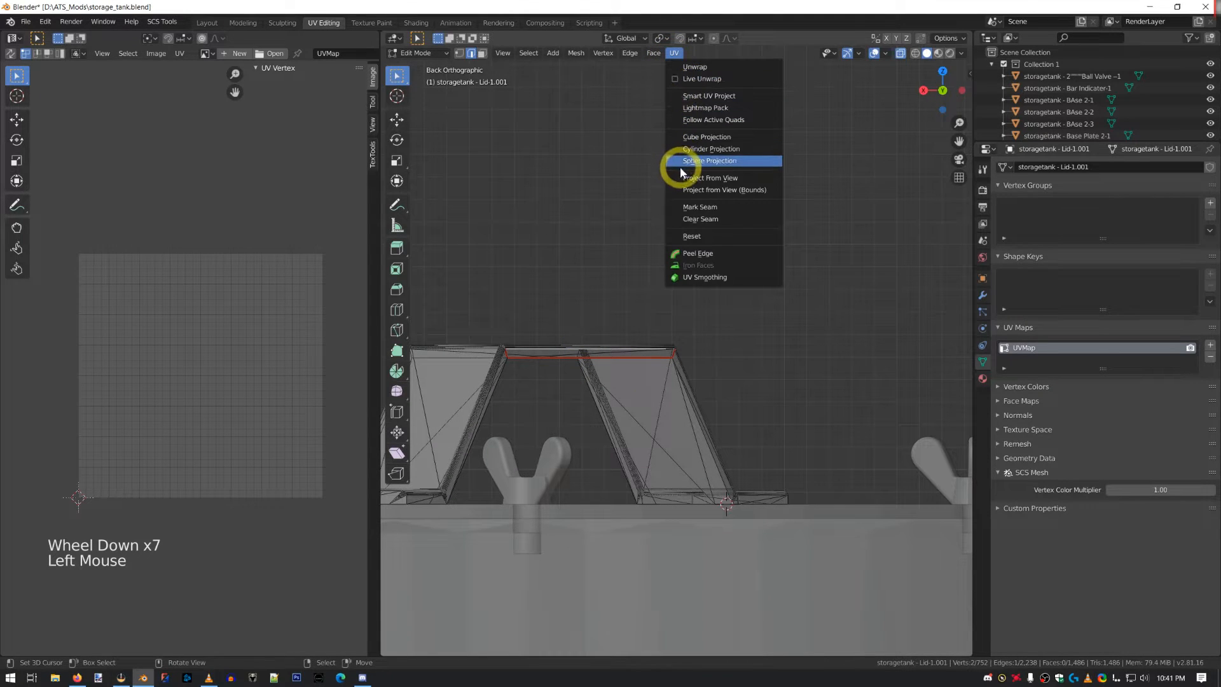
click(699, 206)
- Select the entire handle mesh and unwrap it along the marked seams
scroll(661, 346, up, 3)
scroll(661, 346, up, 5)
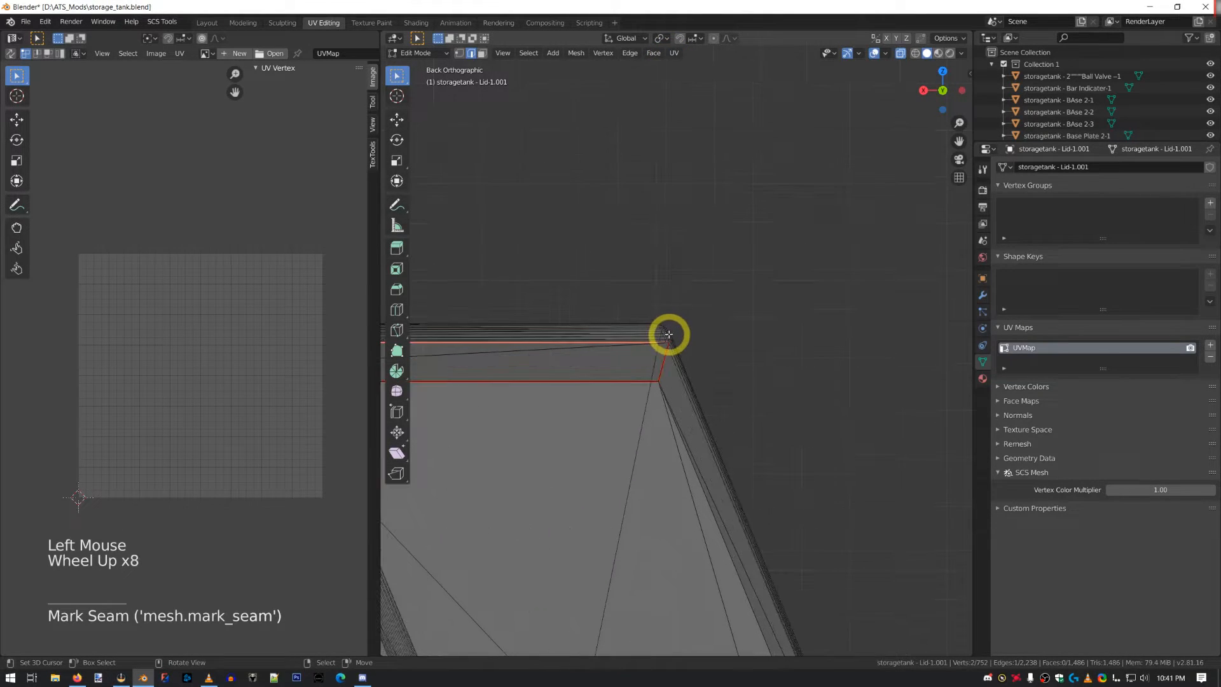
middle_drag(841, 288, 699, 298)
scroll(706, 350, down, 6)
key(a)
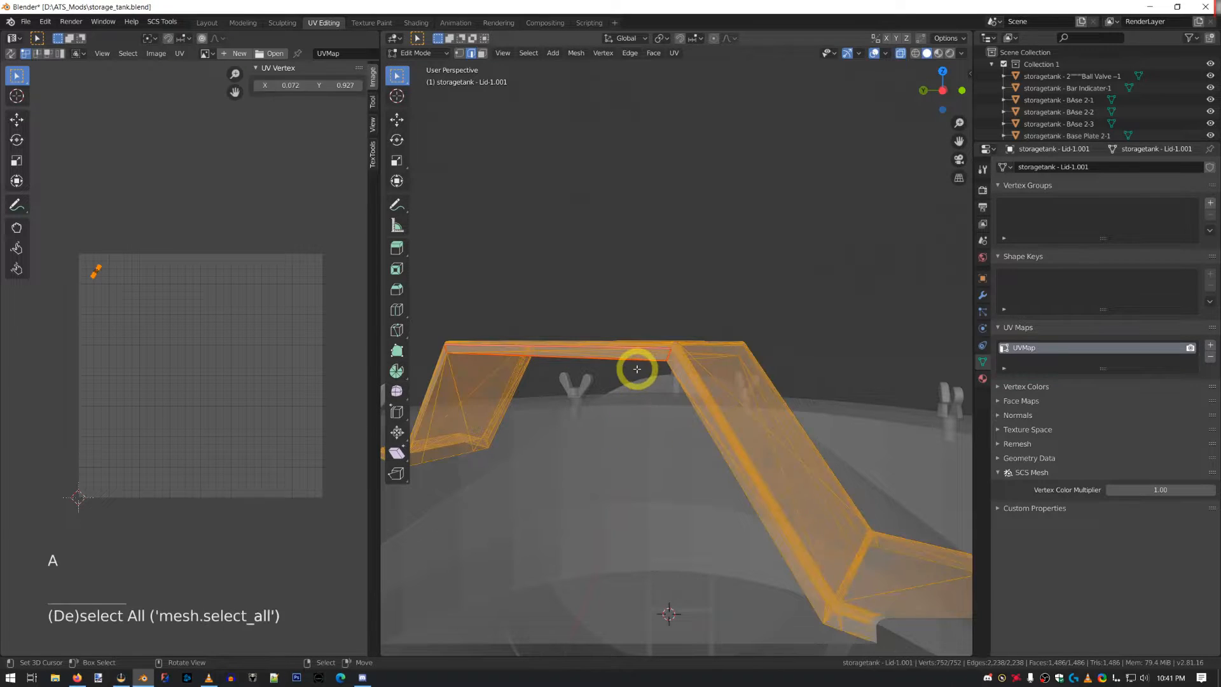
click(674, 52)
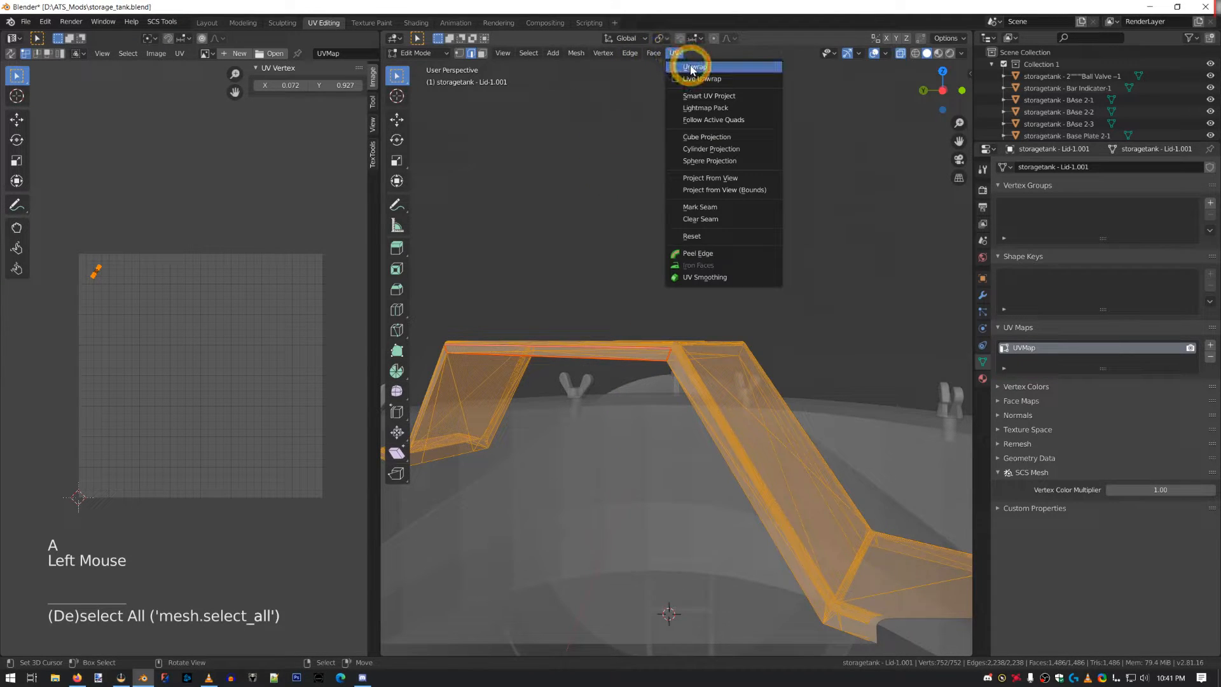
click(692, 67)
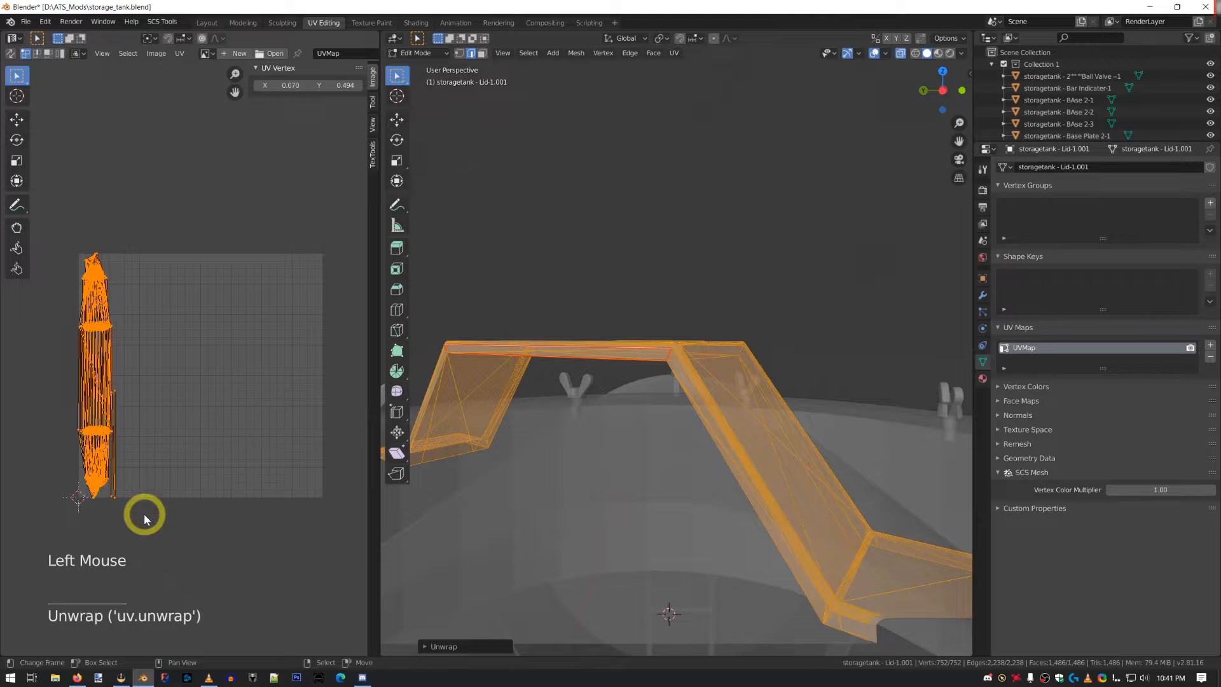
- Examine the handle's unwrapped layout closely and select the narrow strip island beside the main island
alt+middle_click(121, 446)
alt+middle_click(122, 444)
middle_drag(122, 444, 84, 364)
scroll(315, 396, up, 5)
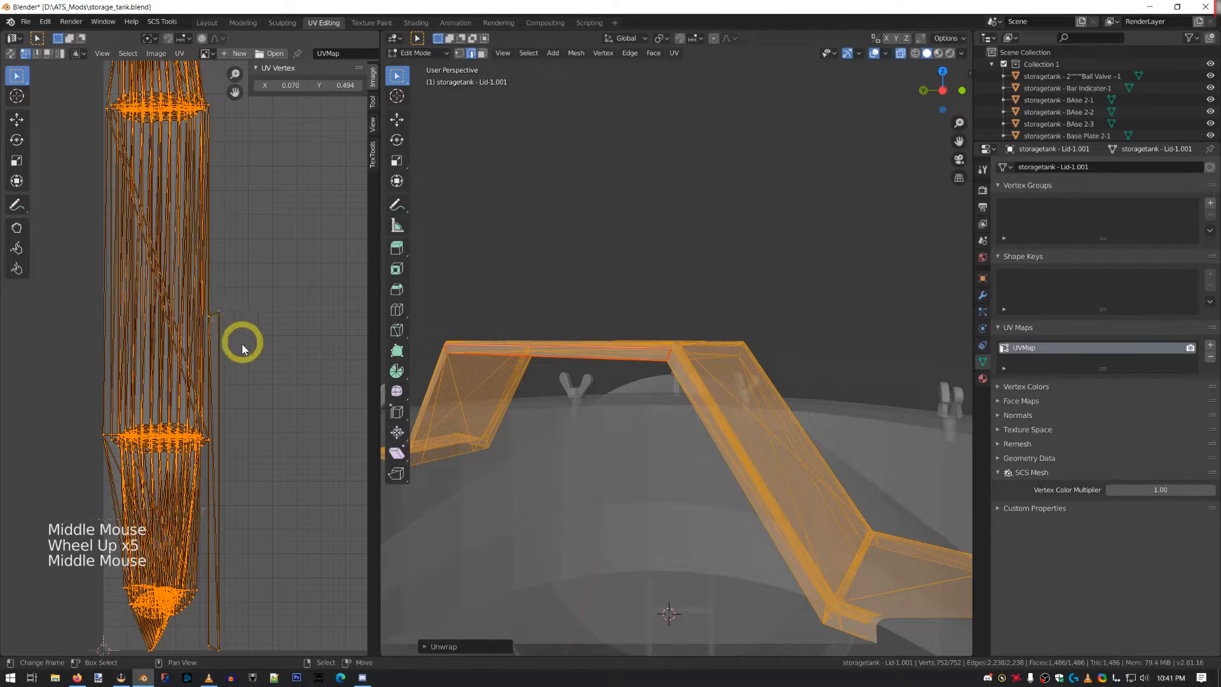
right_click(214, 650)
shift+right_click(229, 310)
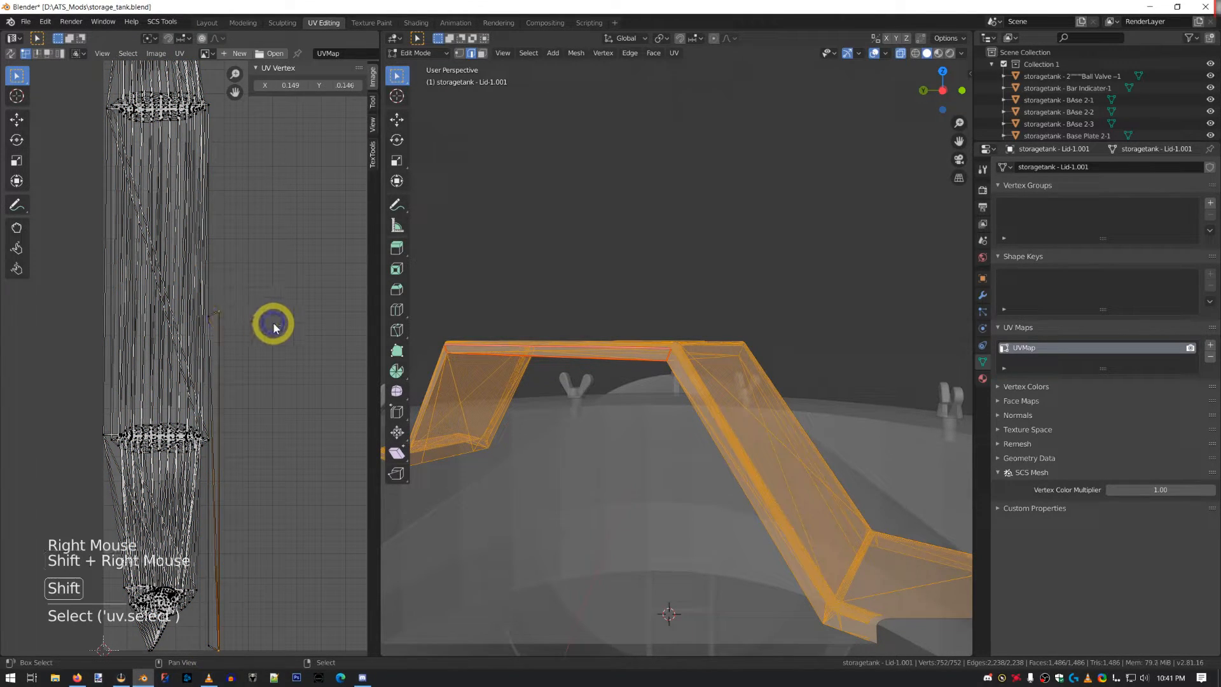
scroll(273, 327, down, 2)
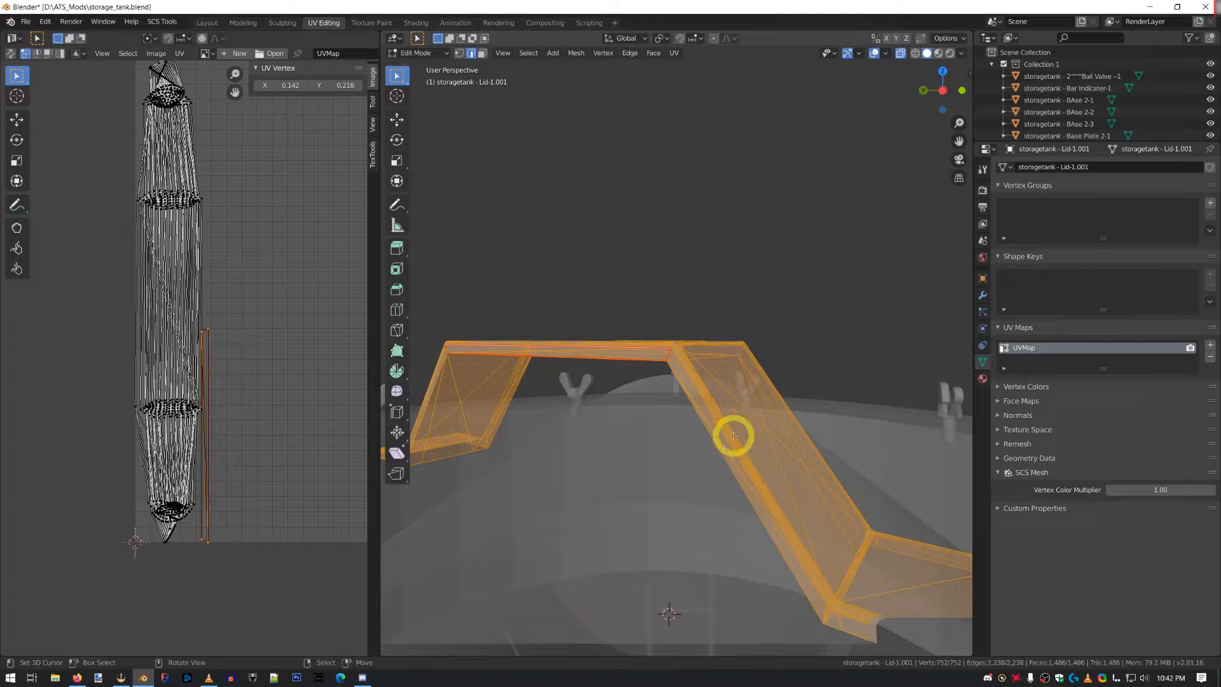
click(673, 53)
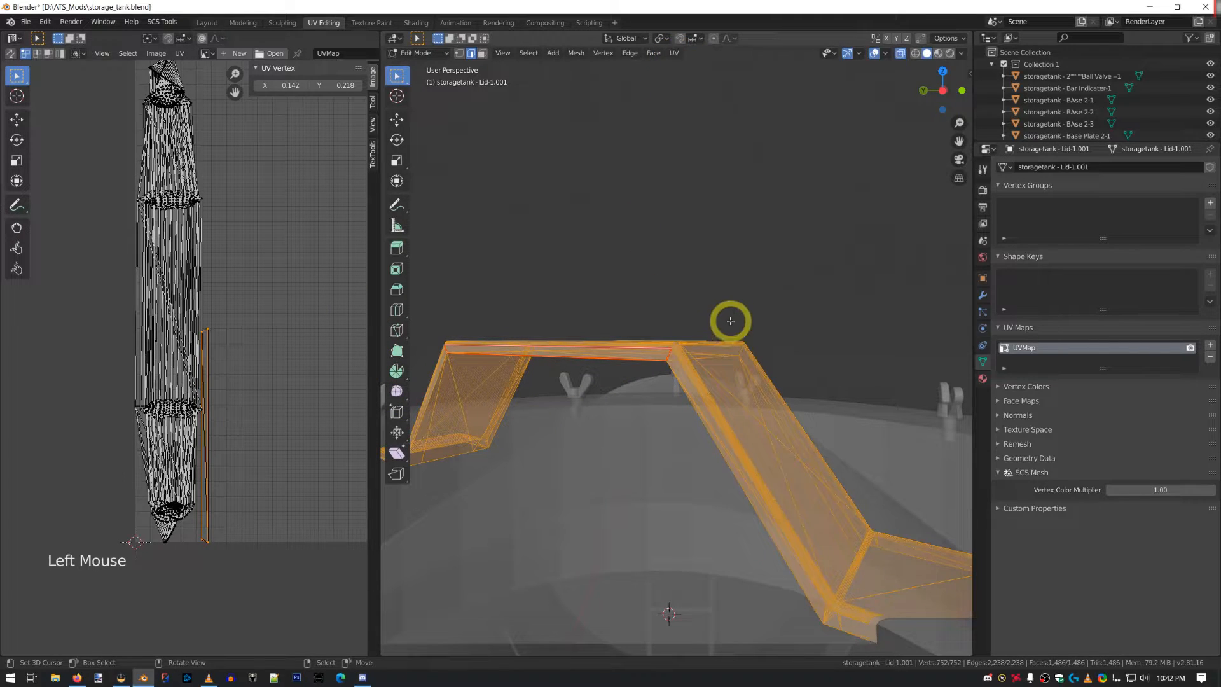
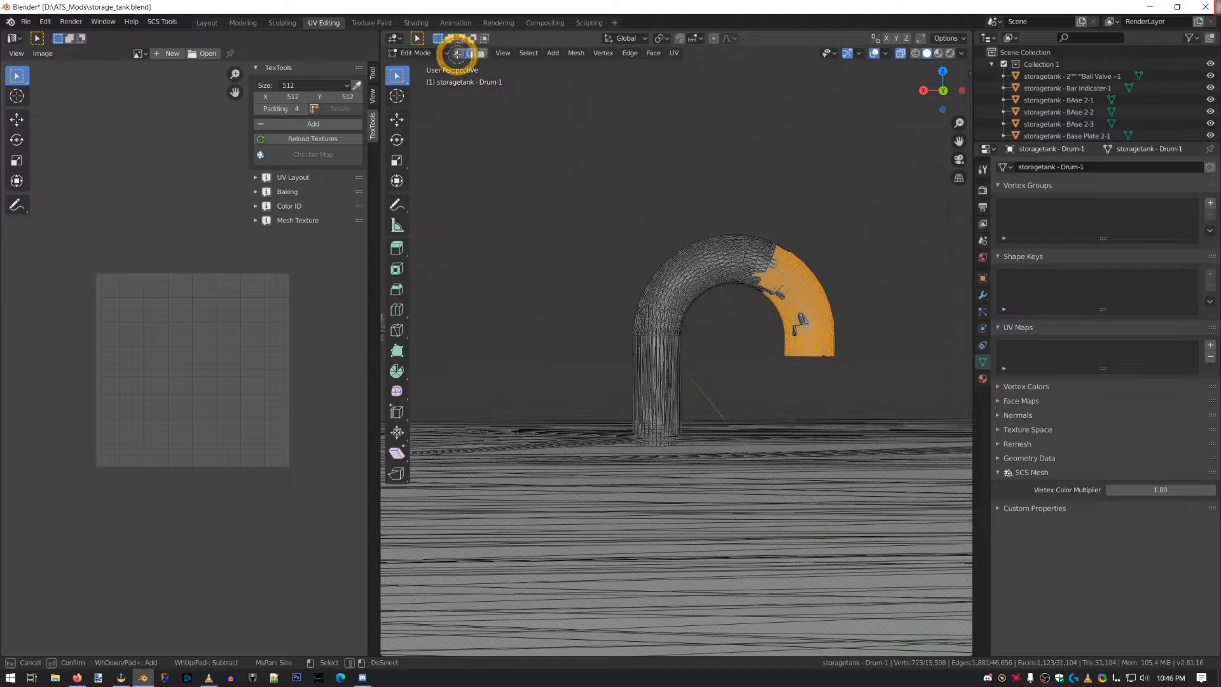
- Select the rest of the hooked vent pipe on the drum and separate it into its own object
mouse_move(458, 54)
mouse_down()
mouse_move(731, 286)
mouse_move(673, 250)
mouse_move(695, 280)
mouse_move(698, 249)
mouse_move(717, 283)
mouse_move(793, 310)
mouse_move(843, 310)
mouse_move(830, 370)
mouse_move(711, 273)
mouse_move(782, 286)
mouse_move(676, 251)
mouse_move(646, 314)
mouse_move(652, 342)
mouse_up()
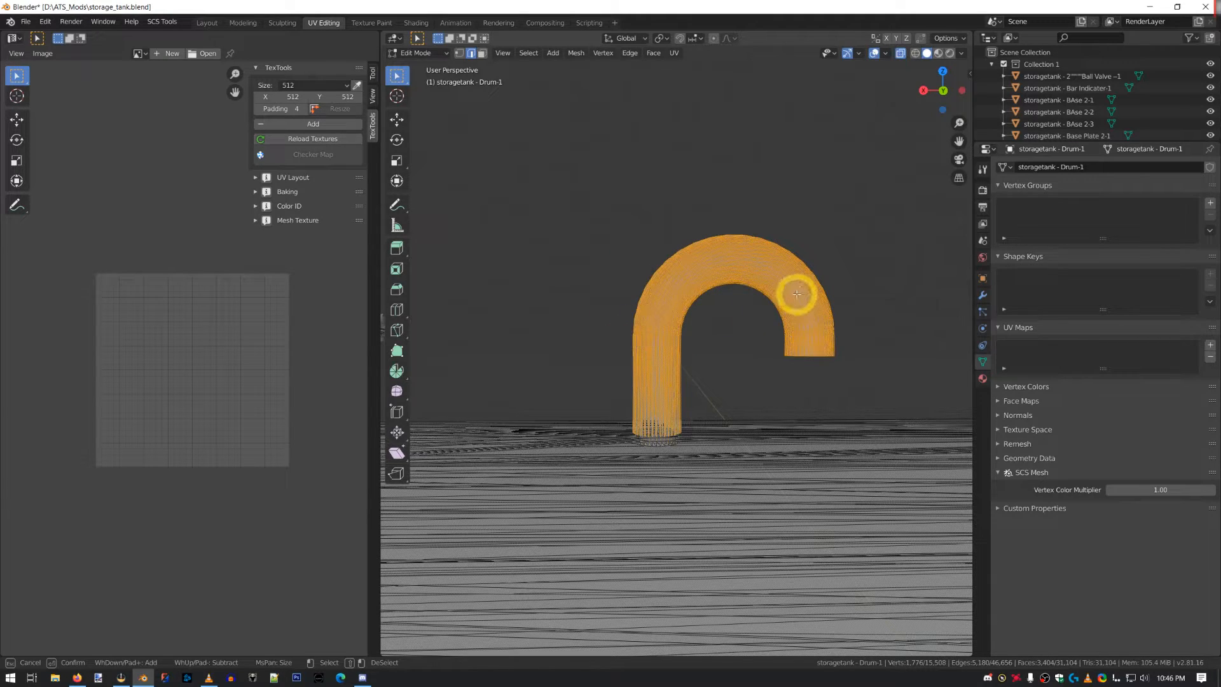
shift+click(767, 328)
mouse_move(858, 331)
mouse_down()
mouse_move(803, 329)
mouse_move(763, 376)
mouse_move(818, 354)
mouse_up()
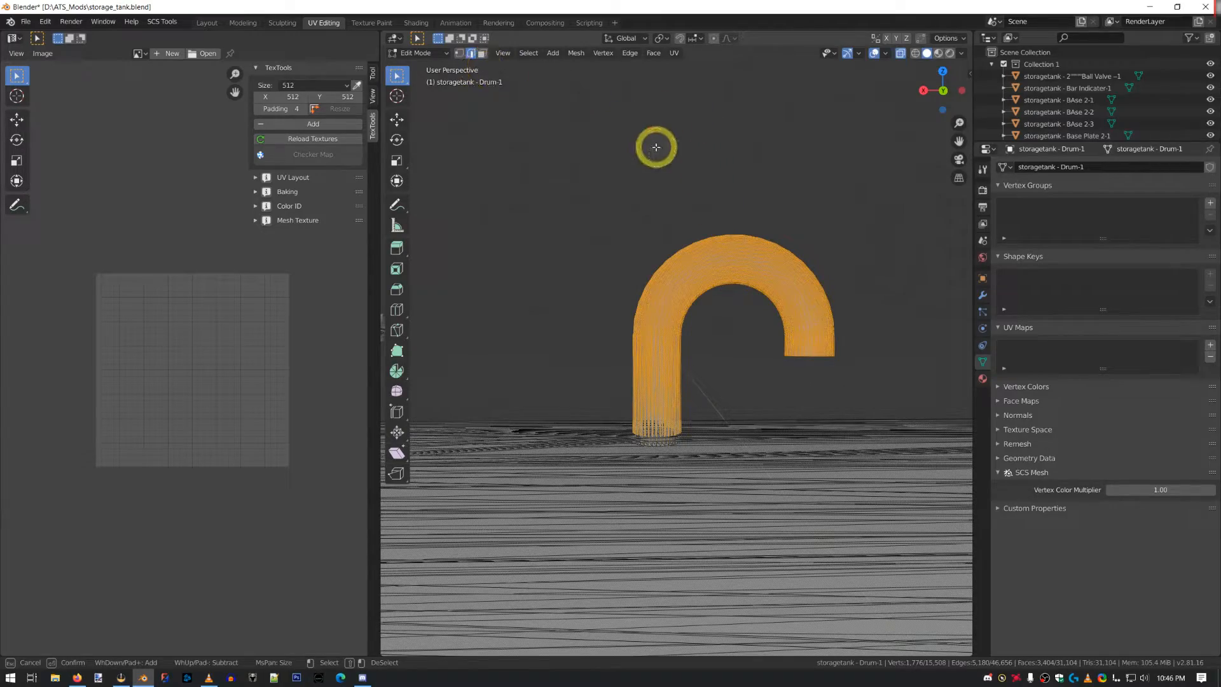
middle_drag(782, 185, 537, 128)
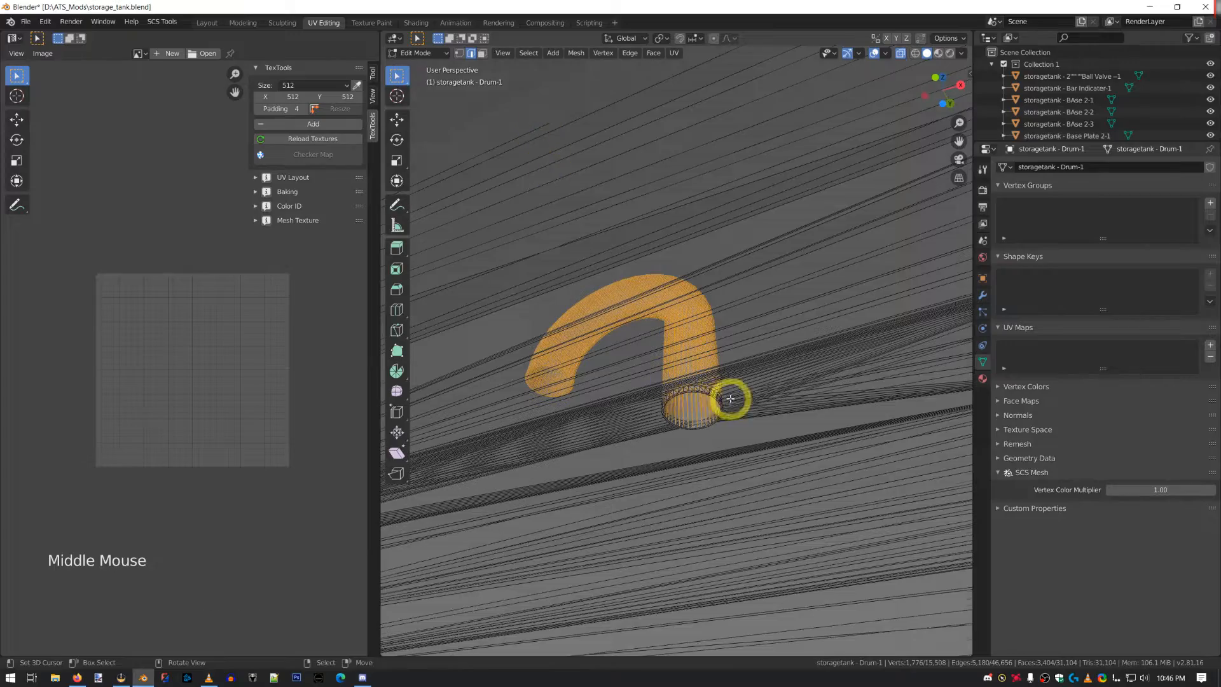
scroll(727, 398, up, 3)
middle_drag(727, 398, 809, 410)
scroll(742, 447, down, 4)
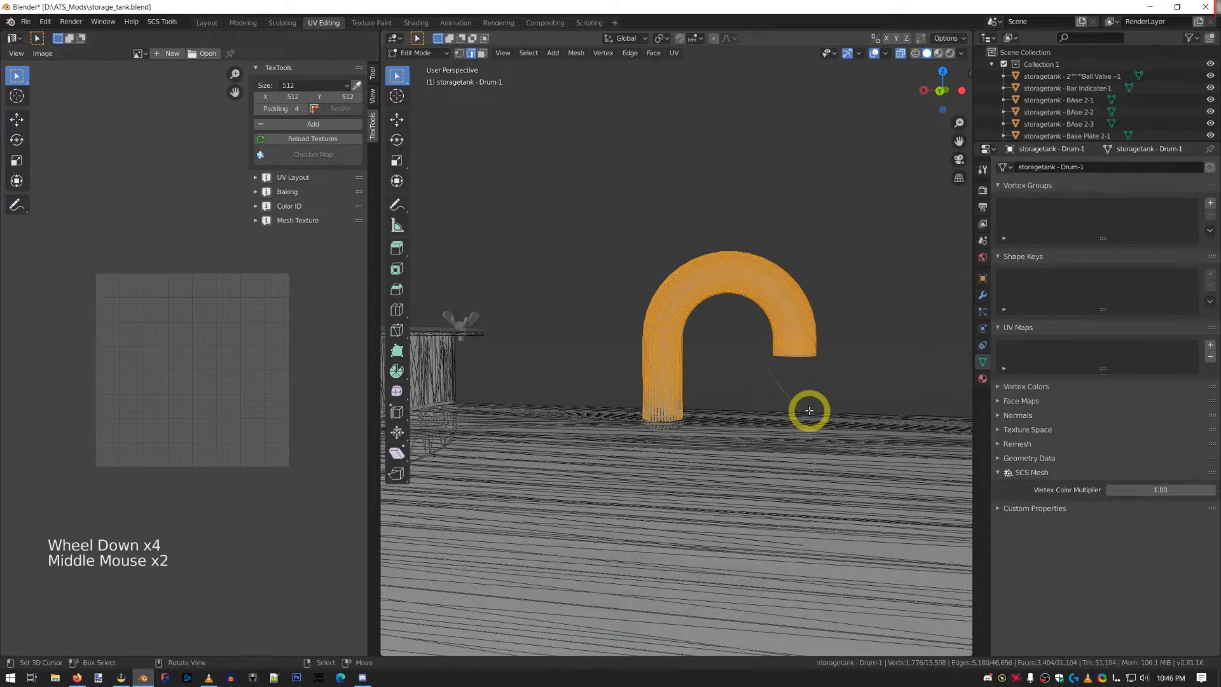
key(p)
click(764, 349)
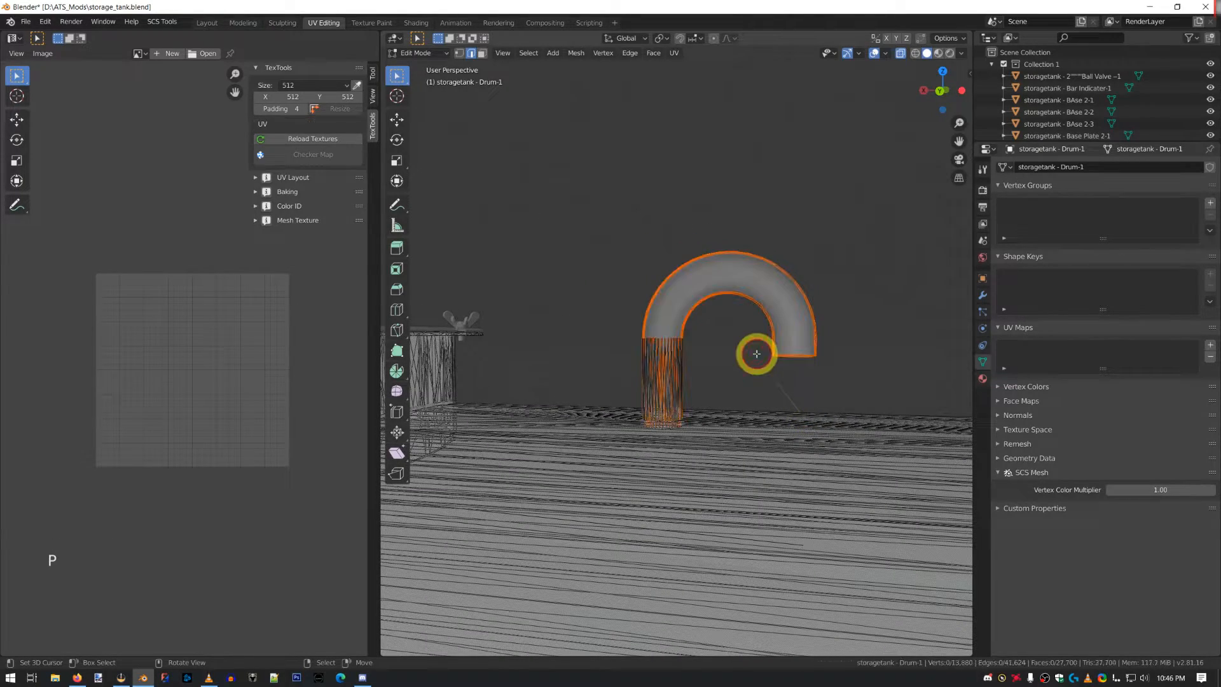
key(Tab)
right_click(708, 273)
key(a)
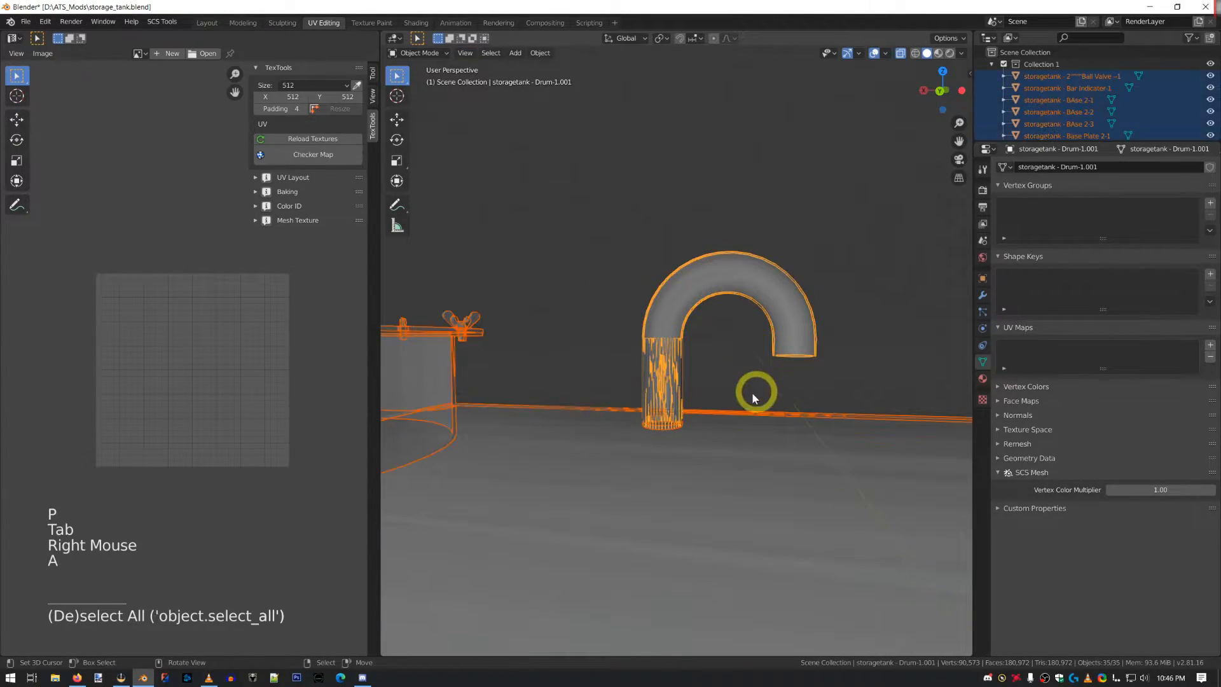
key(Tab)
key(a)
key(a)
key(a)
right_click(740, 278)
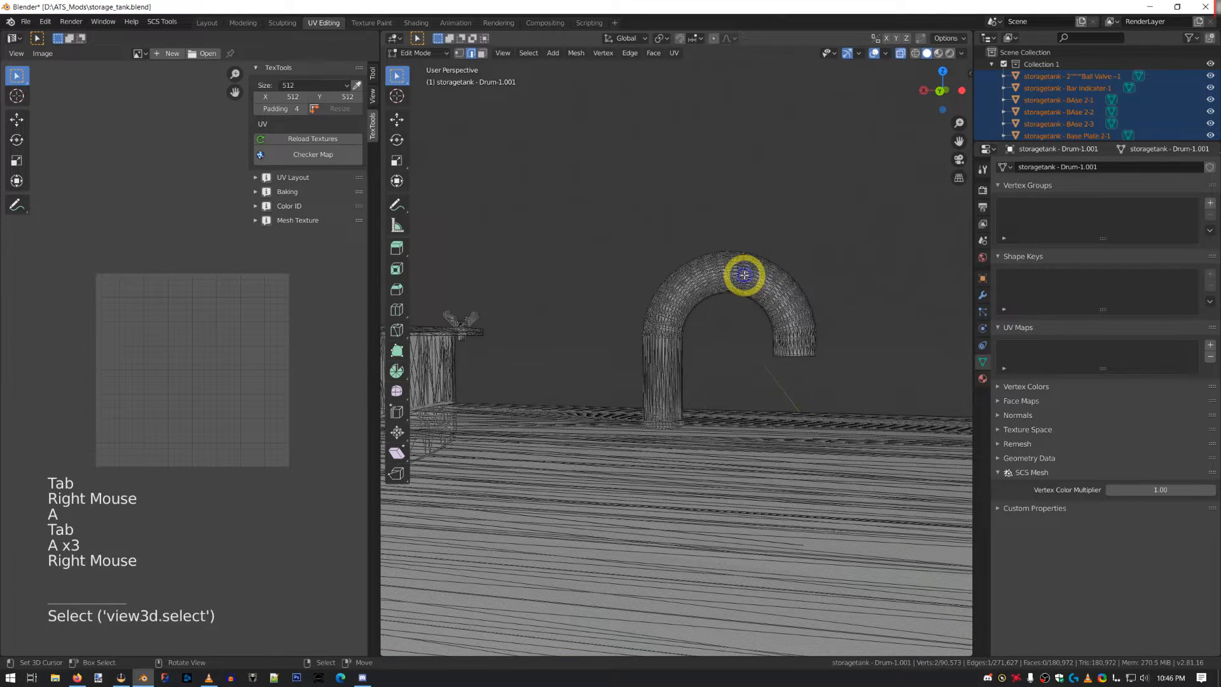
key(Tab)
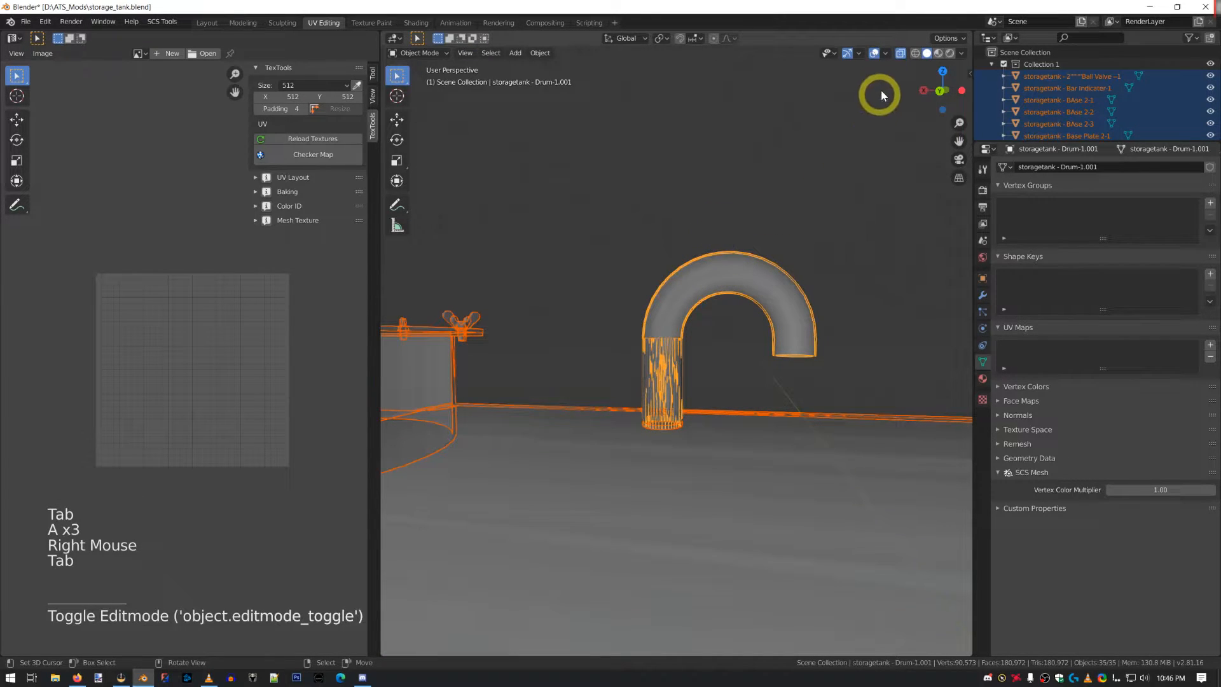
- Turn off X-ray display, clear the selection and hide the separated hooked pipe object
click(900, 54)
middle_drag(717, 224, 709, 268)
key(a)
key(a)
key(a)
scroll(696, 337, up, 3)
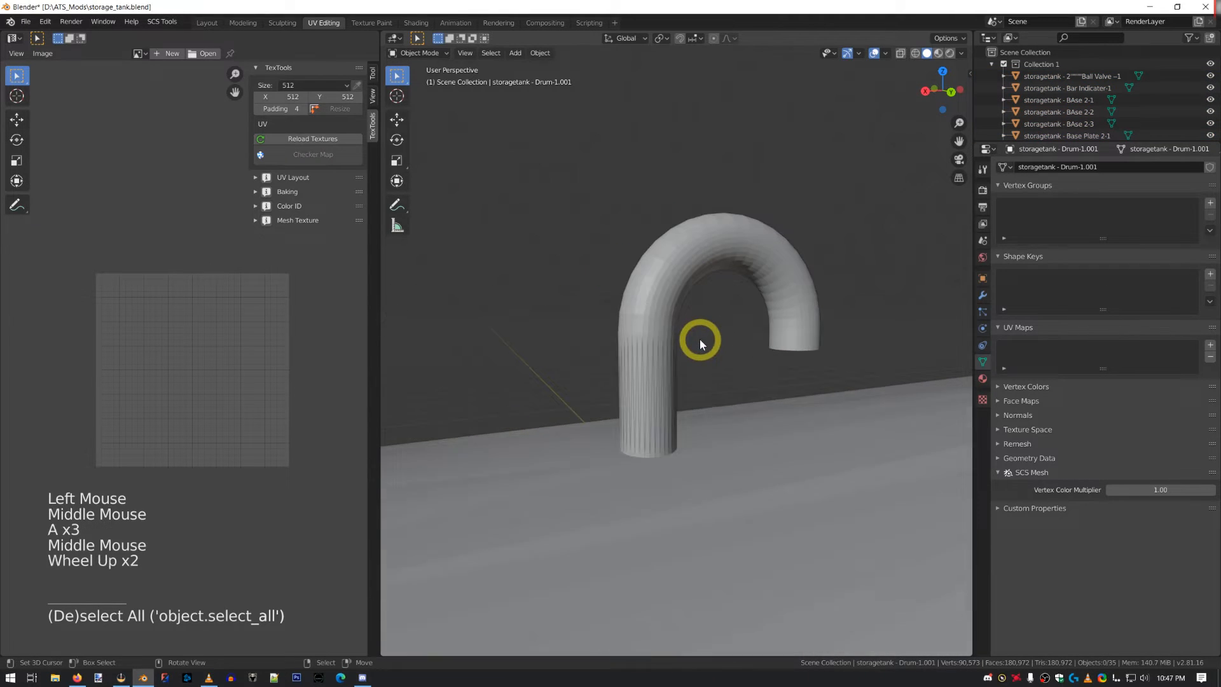
right_click(655, 336)
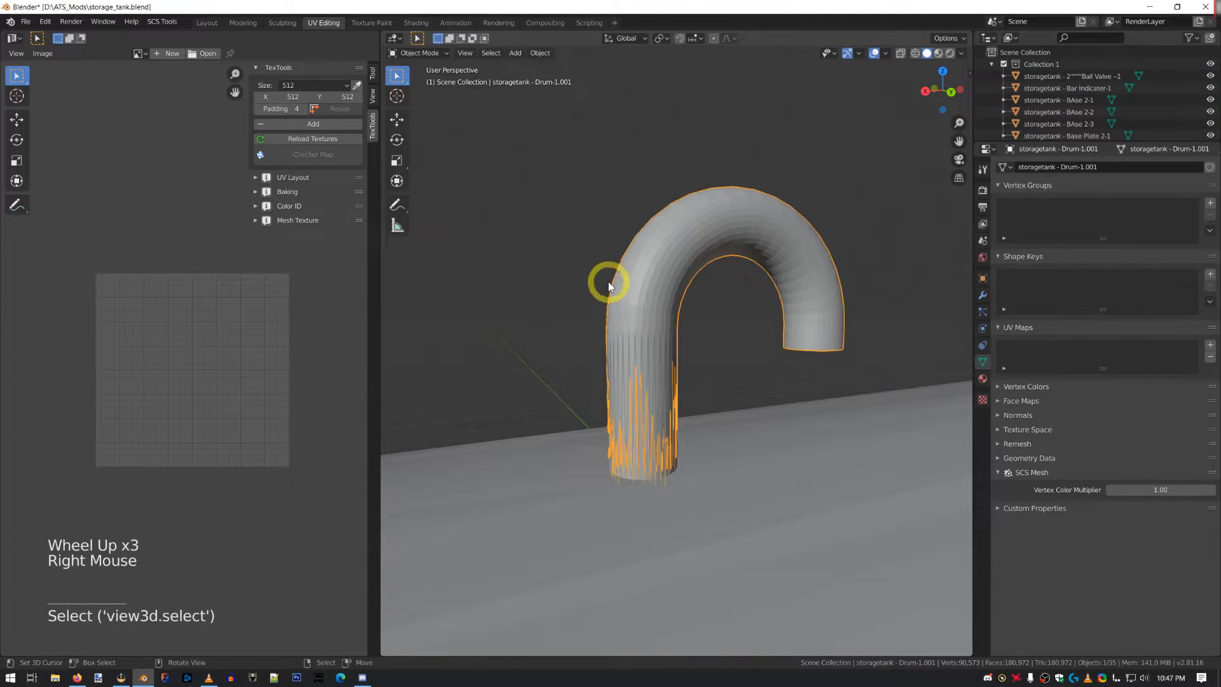
key(h)
- Open the drum mesh for editing and box-select the edges of the vertical pipe stub left on it
middle_drag(621, 319, 679, 403)
right_click(661, 445)
key(Tab)
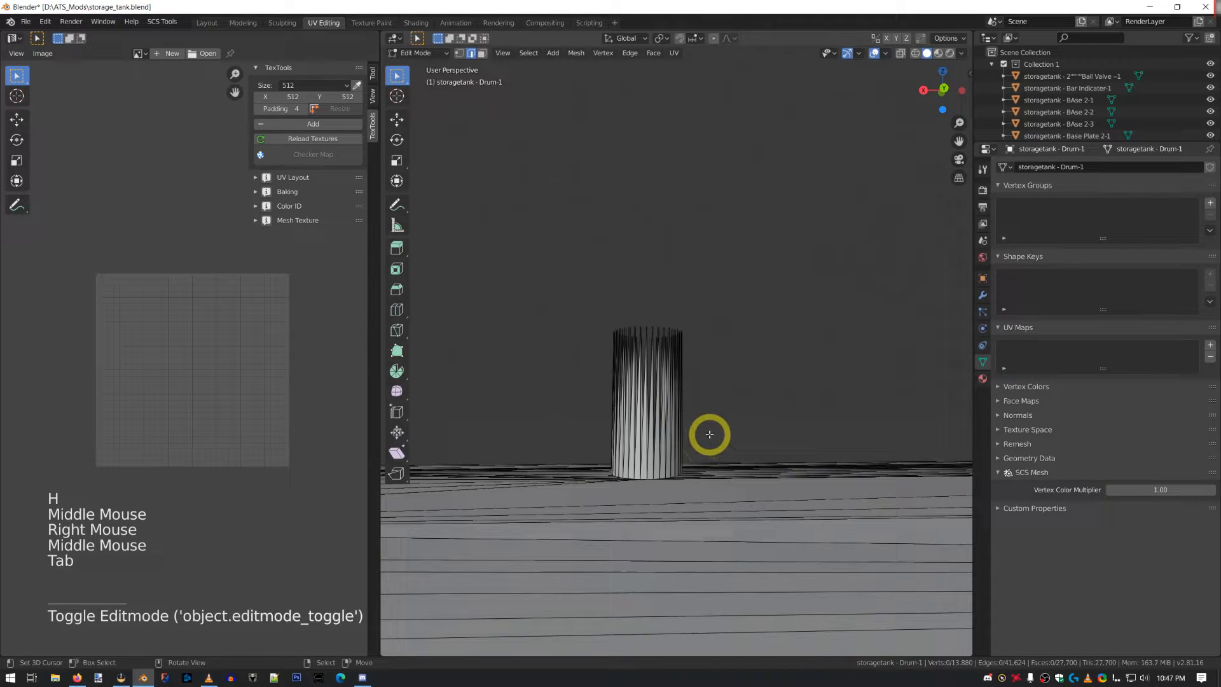
key(b)
drag(759, 375, 444, 246)
middle_drag(445, 245, 737, 386)
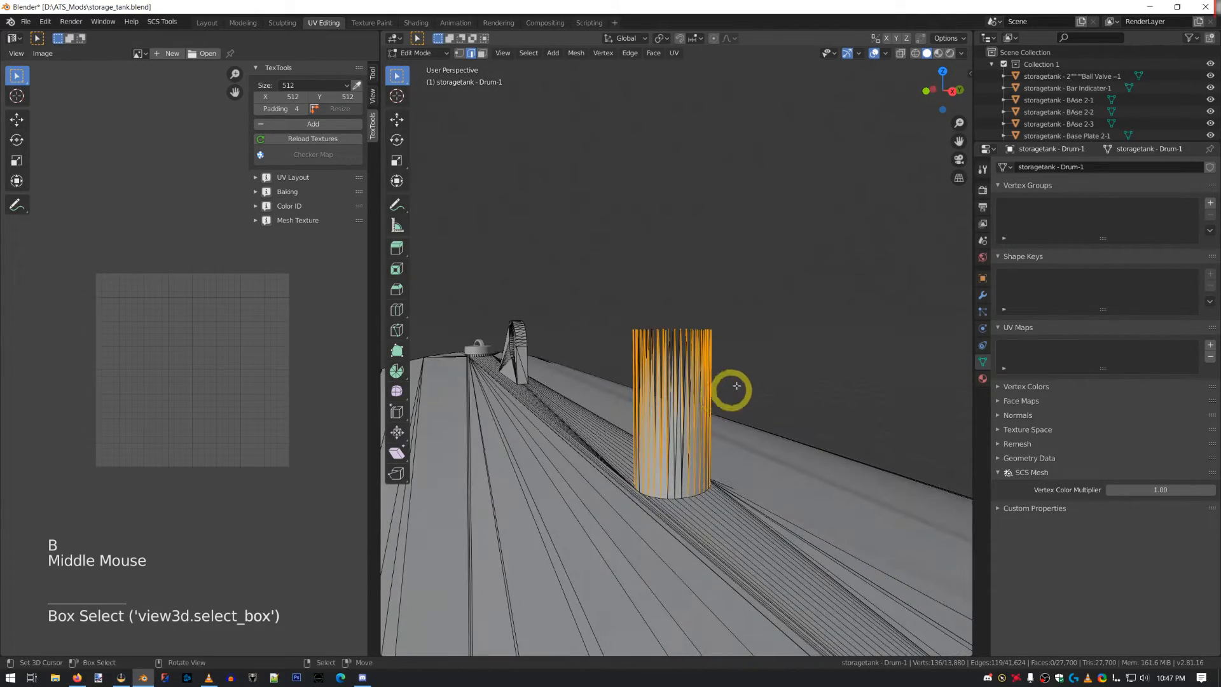
key(b)
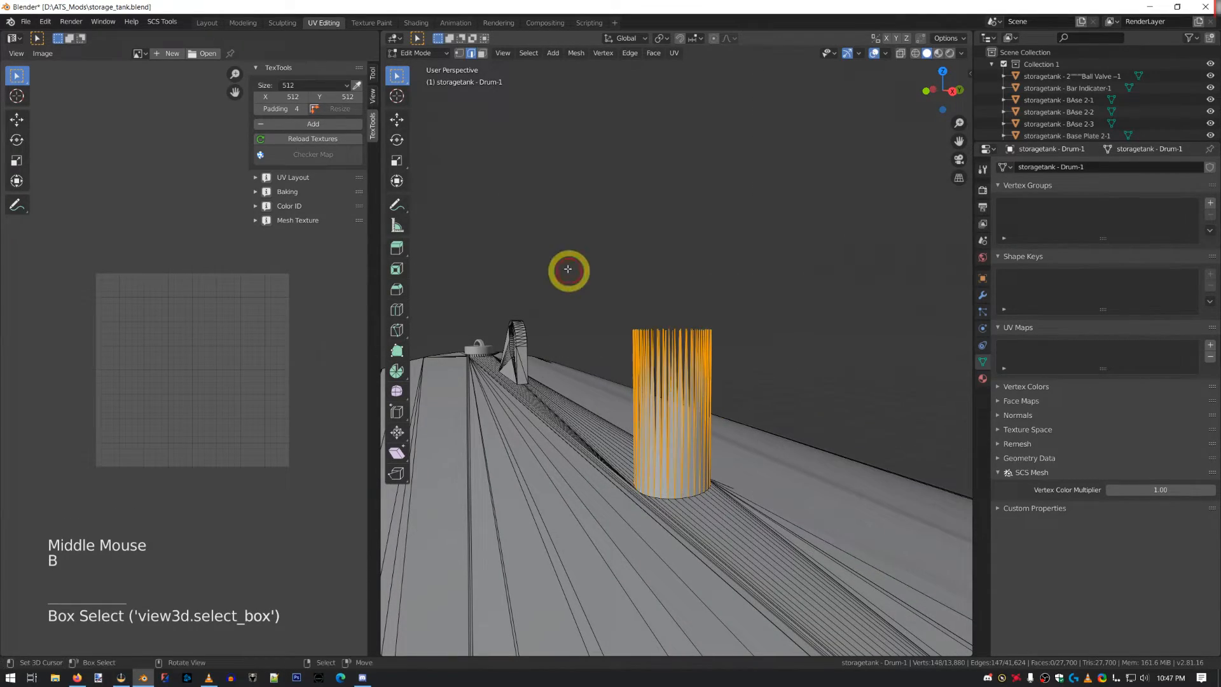
- Turn on X-ray display, box-select the pipe stub's edges through the mesh and convert the selection to faces
click(900, 53)
key(b)
drag(766, 357, 585, 277)
middle_drag(585, 277, 750, 316)
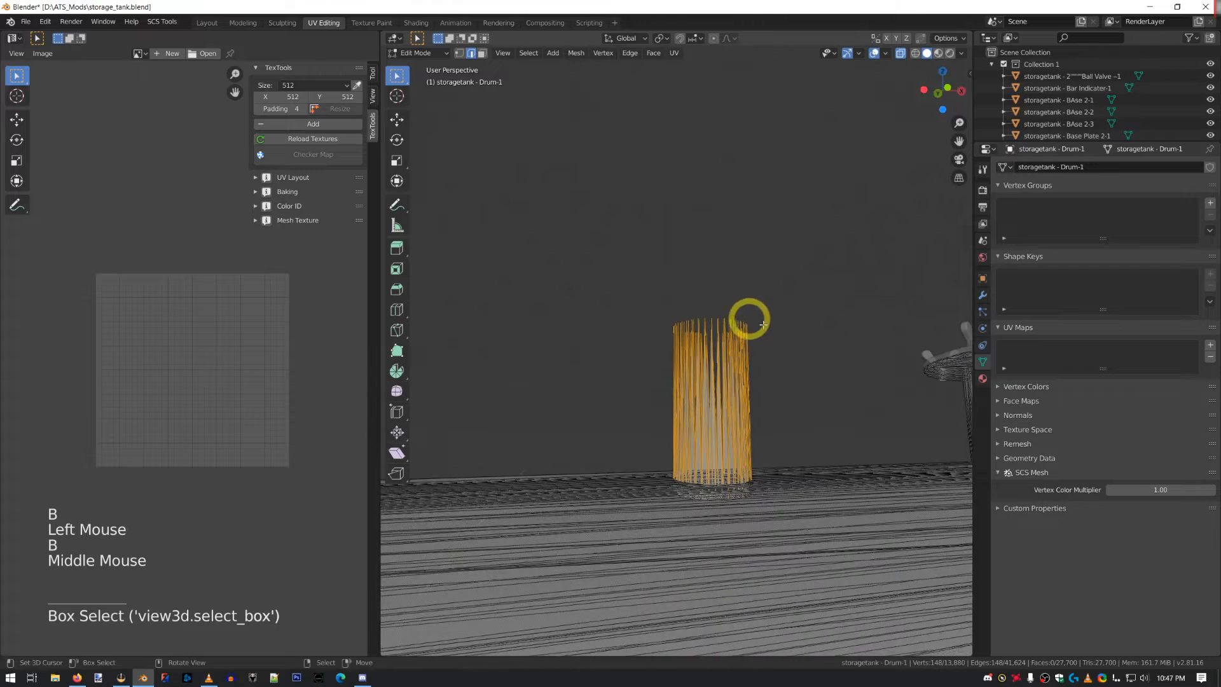
key(b)
drag(828, 356, 572, 270)
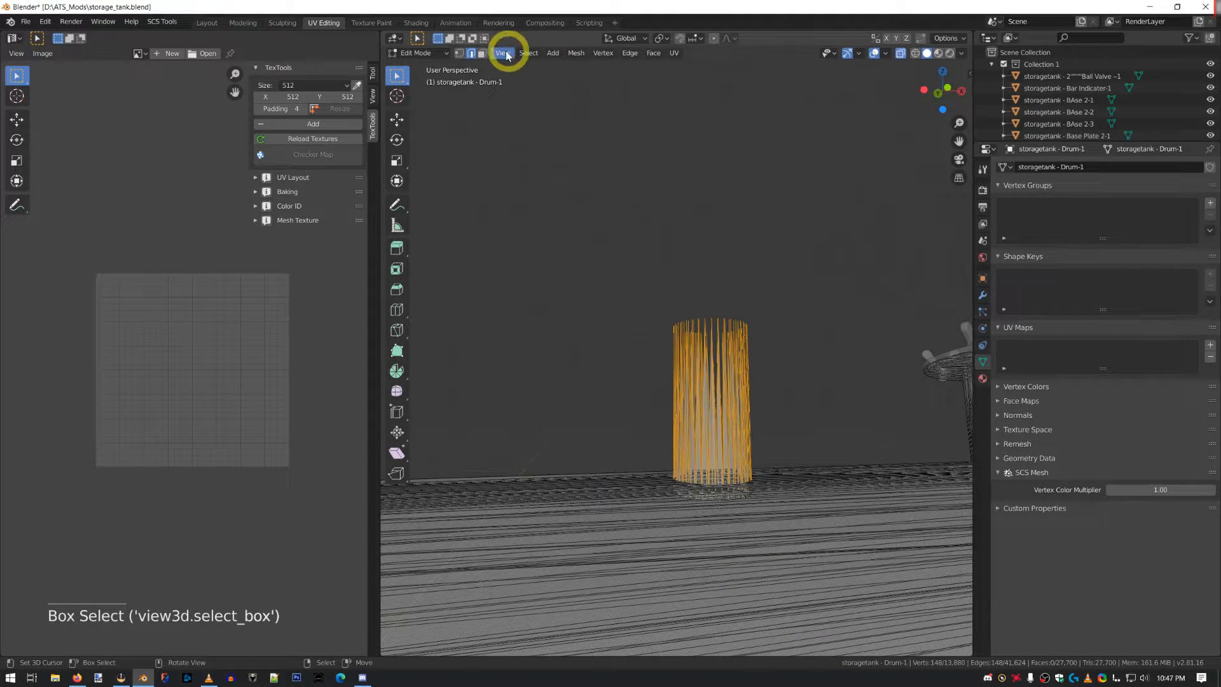
click(460, 55)
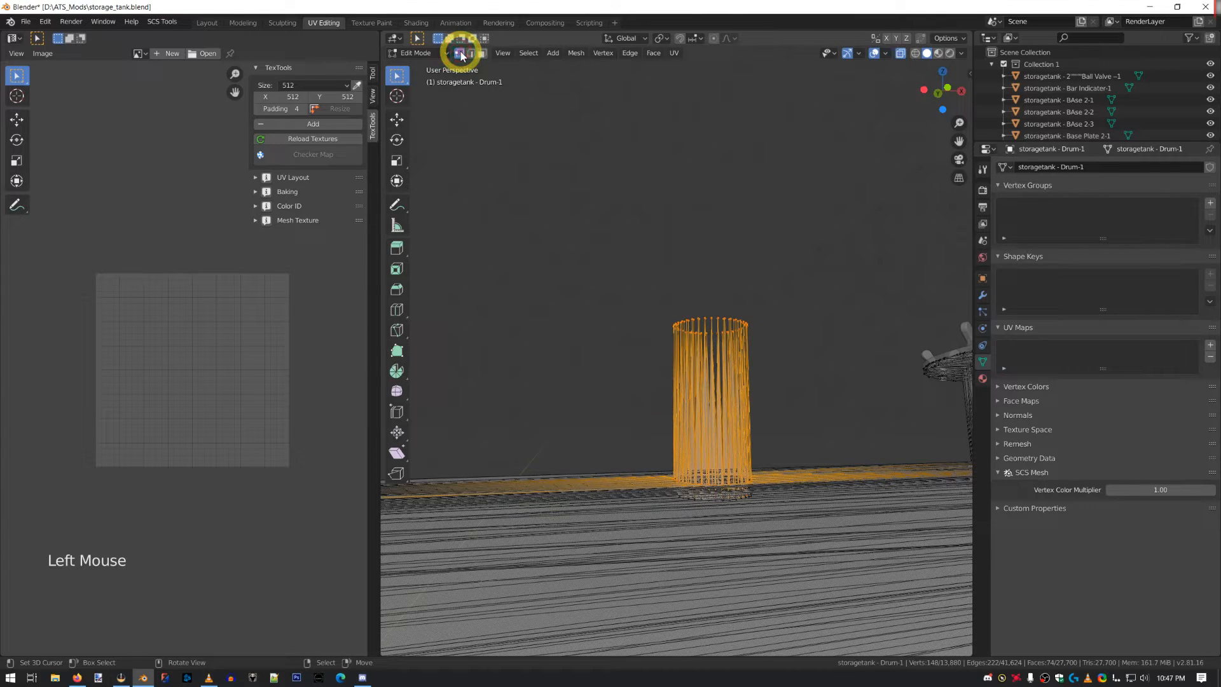
click(471, 55)
click(484, 55)
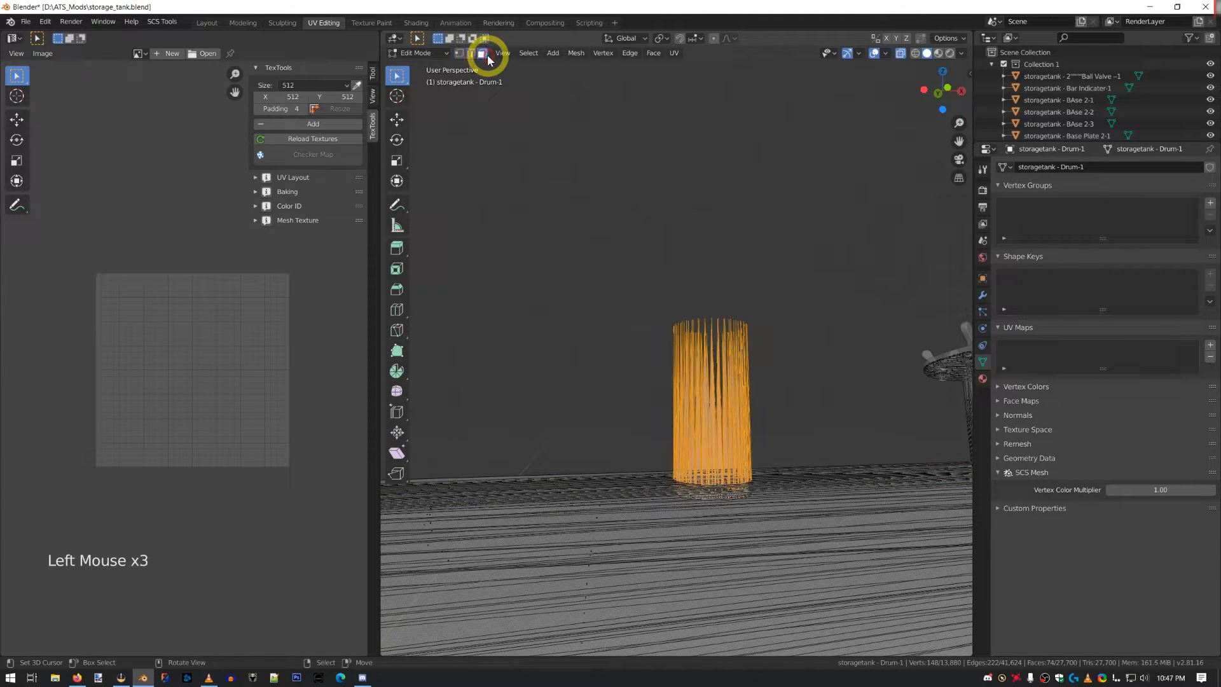
- Separate the selected pipe stub faces from the drum and return to object mode
middle_drag(706, 437, 665, 449)
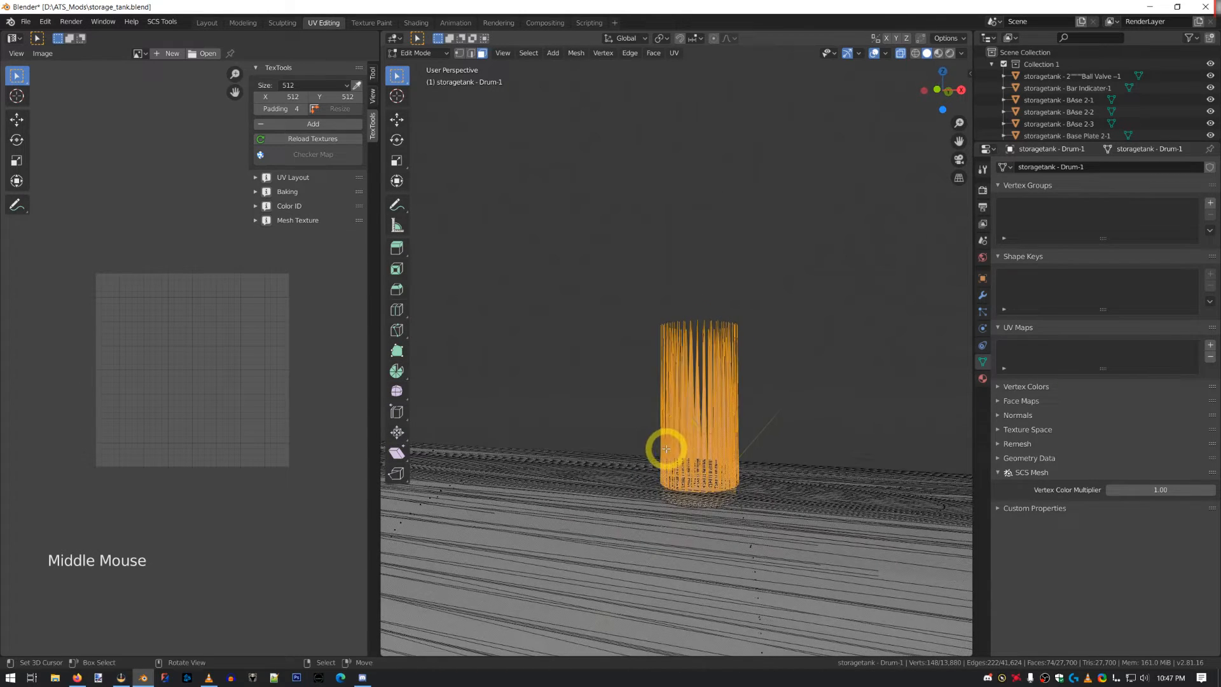
key(p)
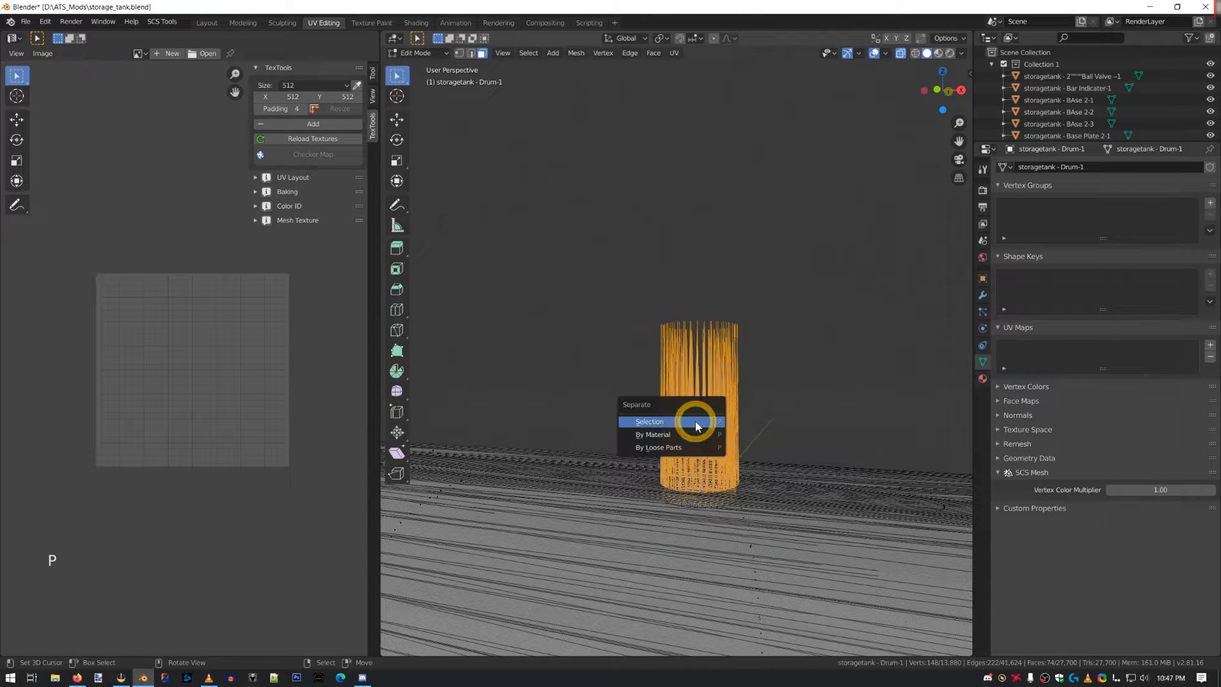
click(697, 422)
key(Tab)
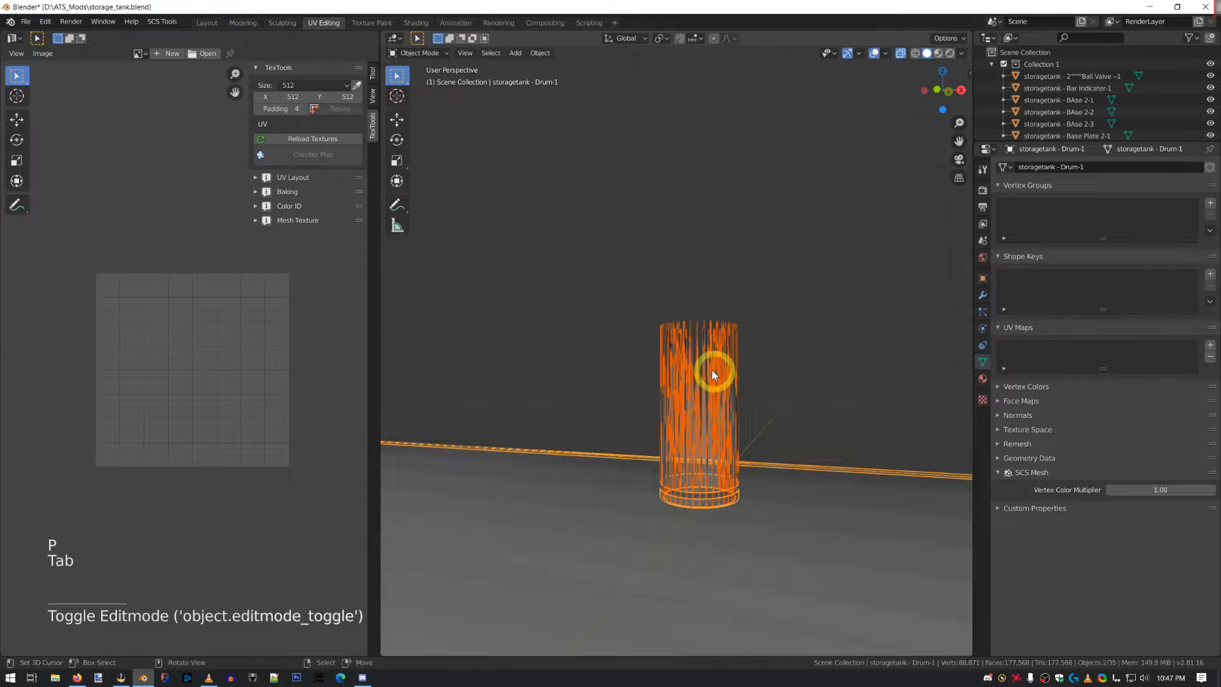
- Select the separated pipe stub and unhide the hooked pipe object above the tank
right_click(712, 375)
scroll(713, 375, down, 4)
middle_drag(712, 375, 668, 403)
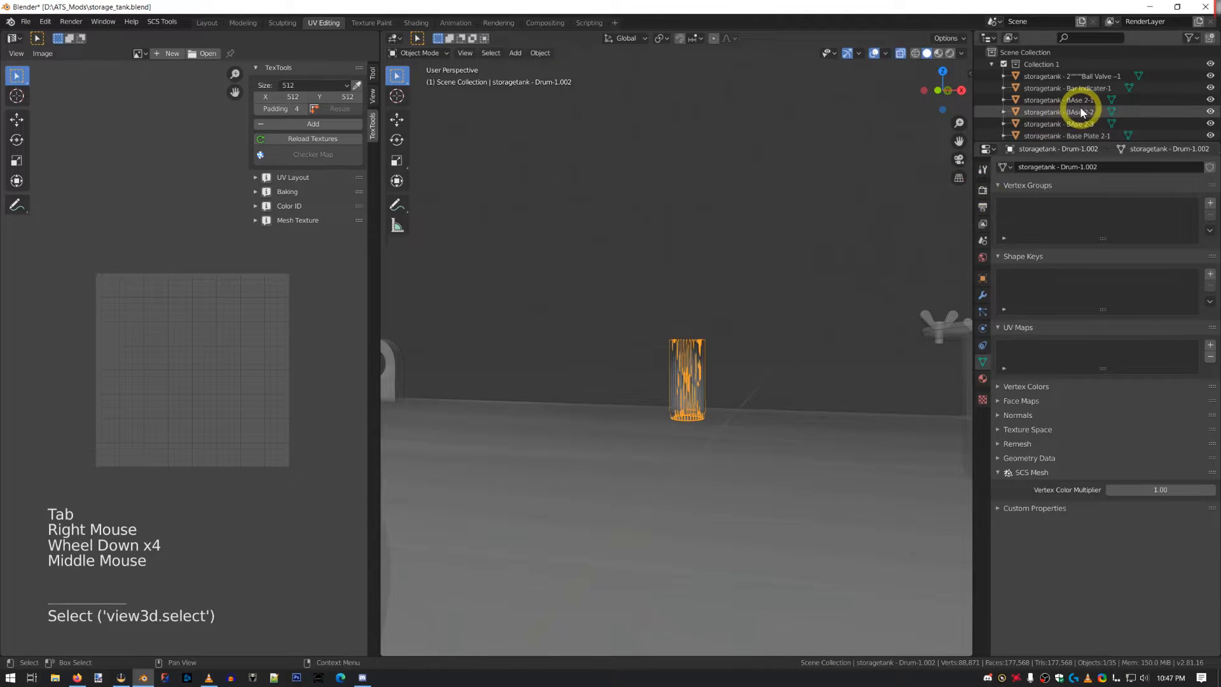
scroll(1082, 113, down, 20)
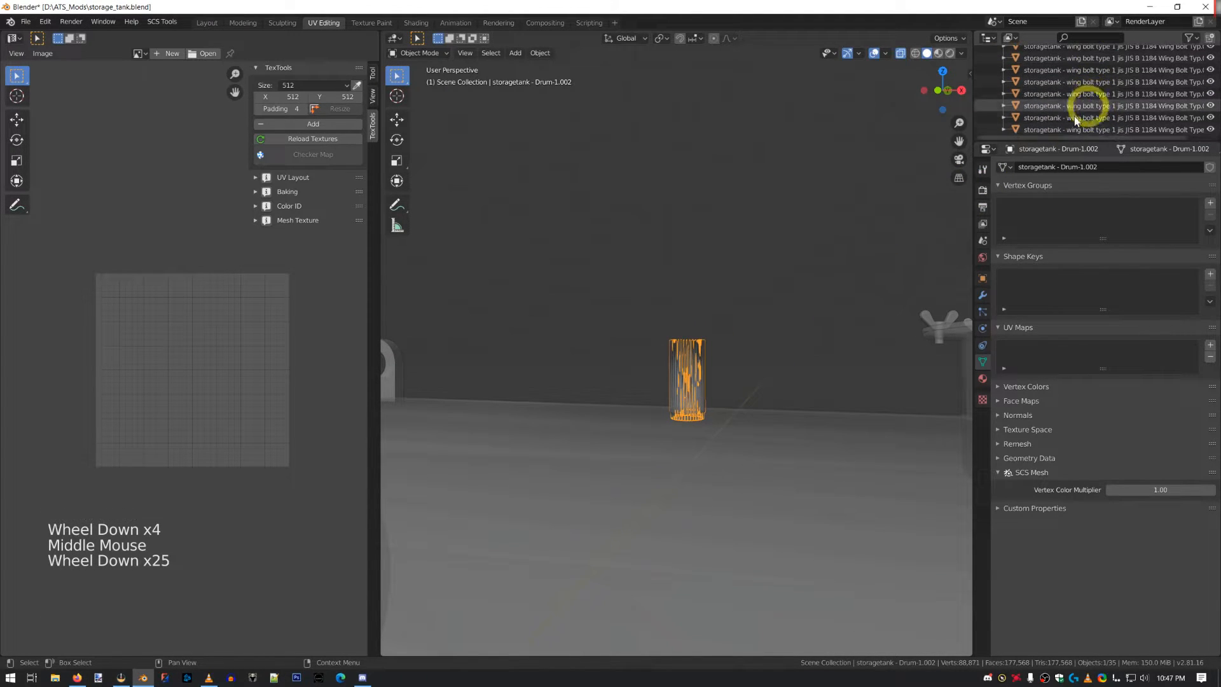
scroll(744, 299, down, 8)
middle_drag(647, 295, 658, 300)
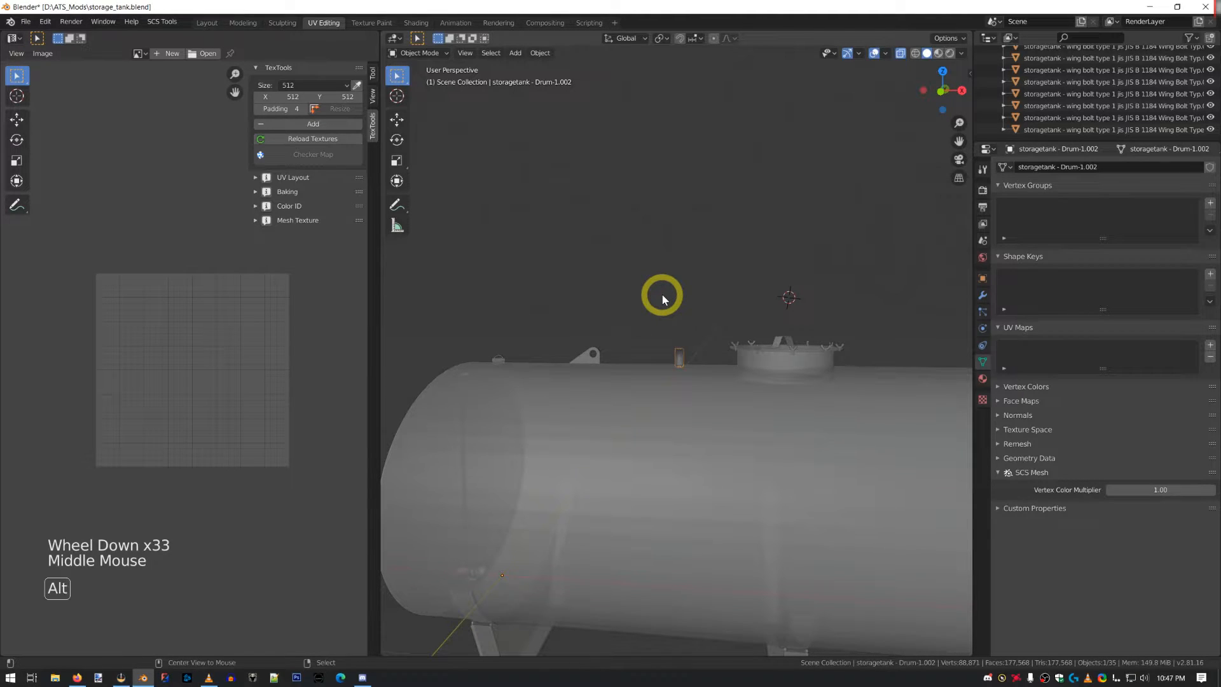
key(alt+h)
scroll(662, 295, up, 3)
scroll(691, 331, up, 4)
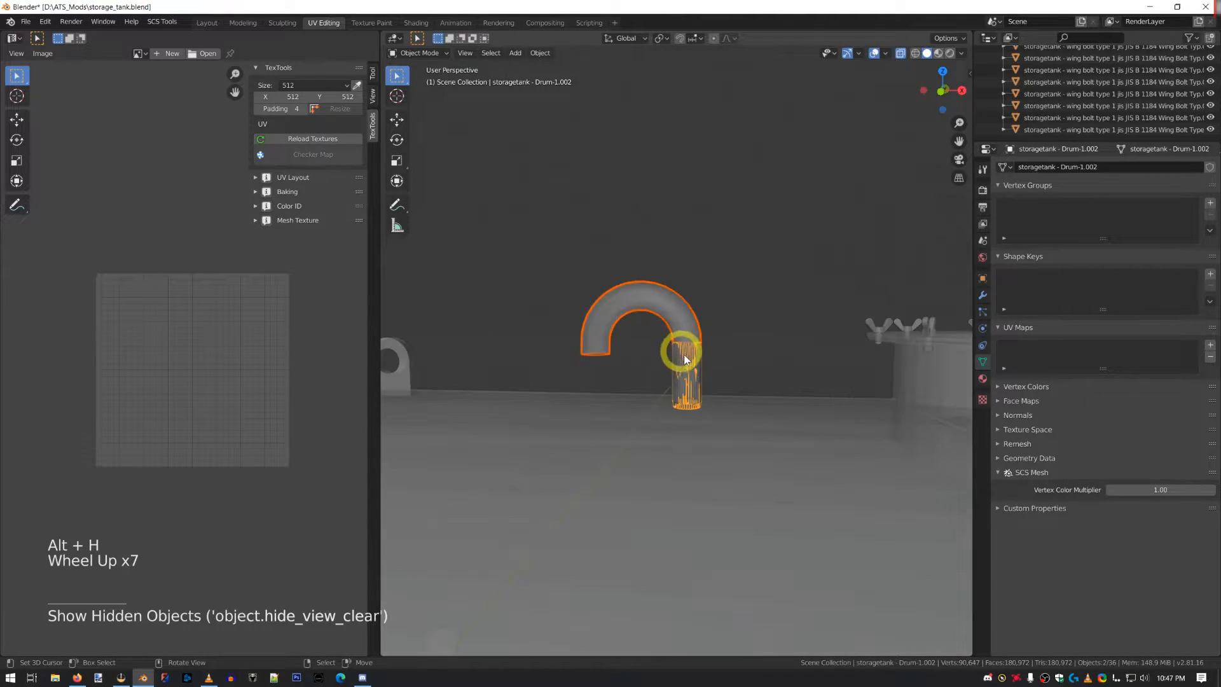
- Clear the selection, select the hooked pipe together with its stub and join them into one object
key(Tab)
key(Tab)
key(a)
key(a)
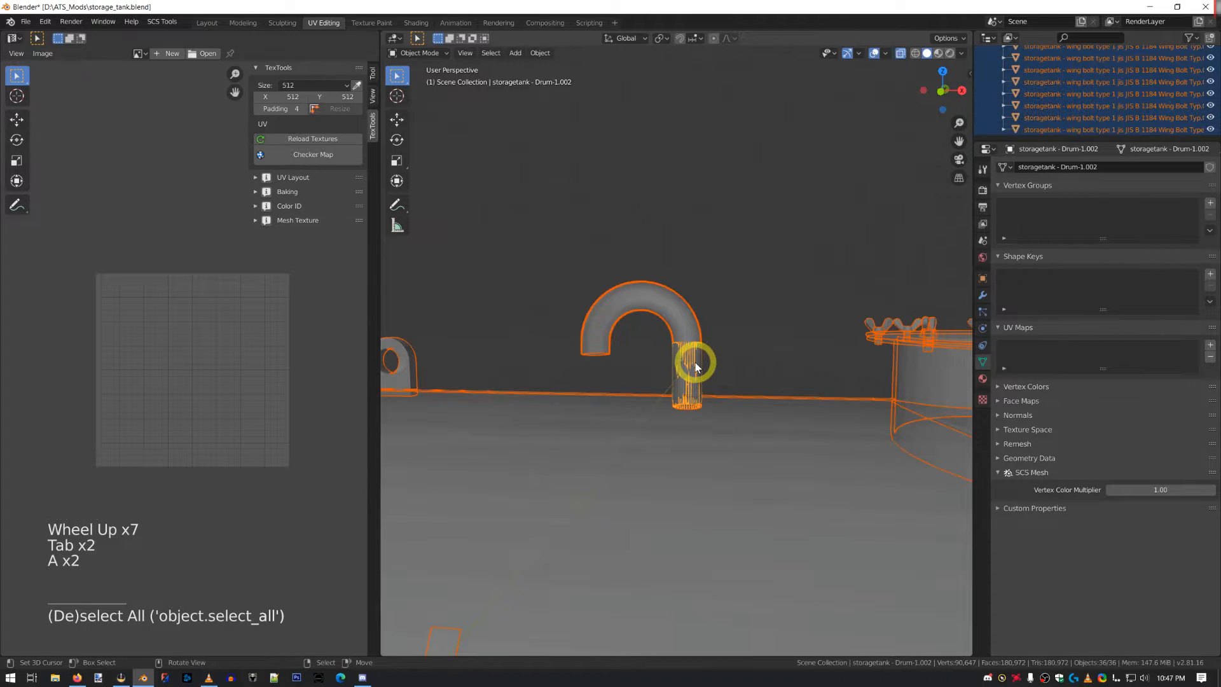
key(a)
key(a)
right_click(693, 363)
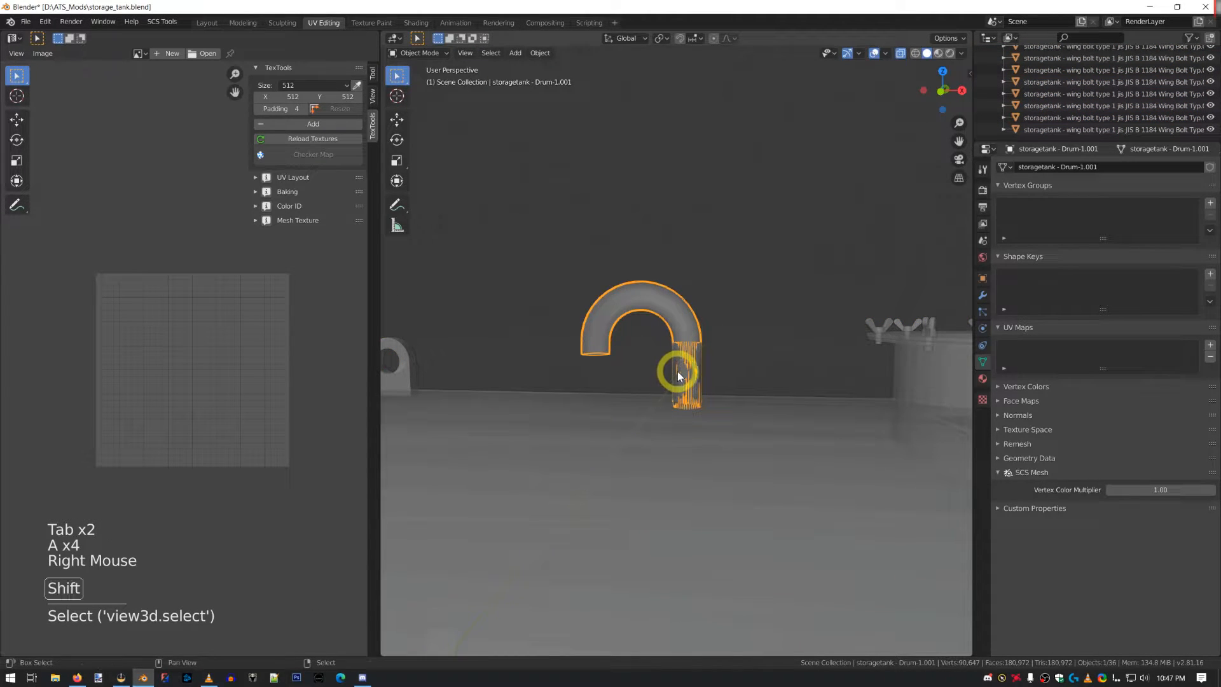
shift+right_click(678, 370)
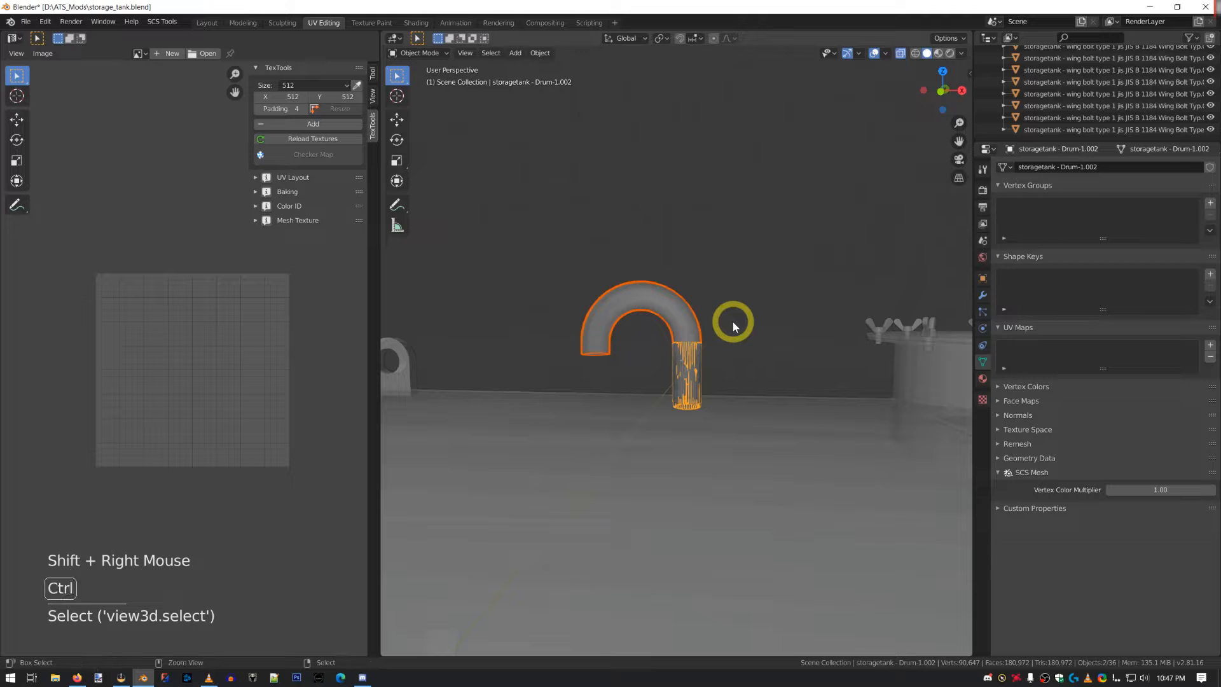
key(ctrl+j)
- Check the joined pipe's mesh in edit mode, deselect everything and examine the pipe up close from several angles
key(Tab)
key(a)
key(a)
key(a)
key(a)
key(Tab)
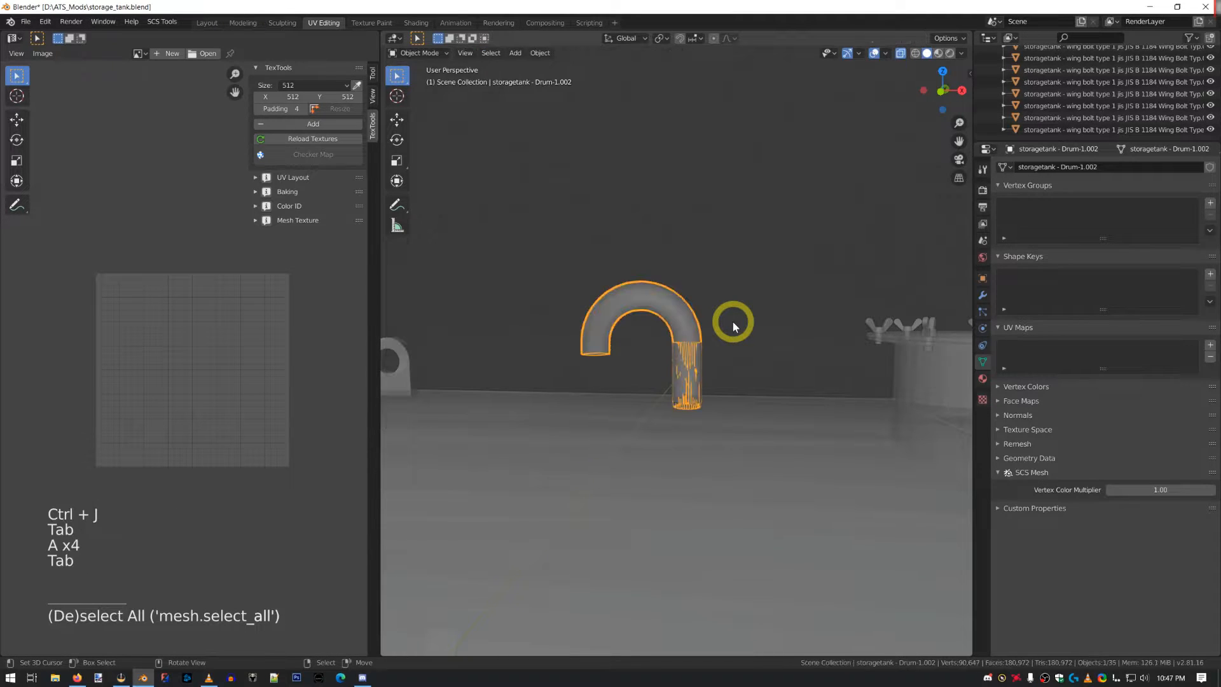
middle_drag(717, 326, 515, 337)
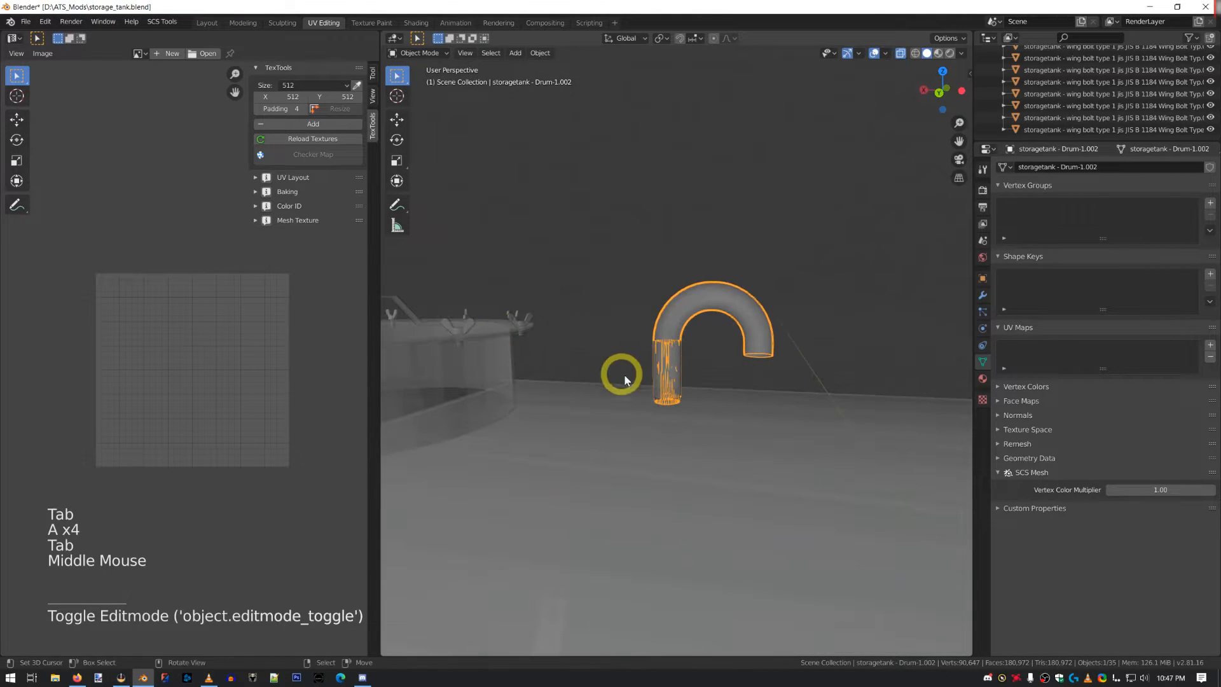
scroll(625, 374, up, 9)
middle_drag(628, 373, 886, 356)
key(a)
key(a)
key(a)
key(a)
key(a)
key(a)
scroll(825, 407, down, 7)
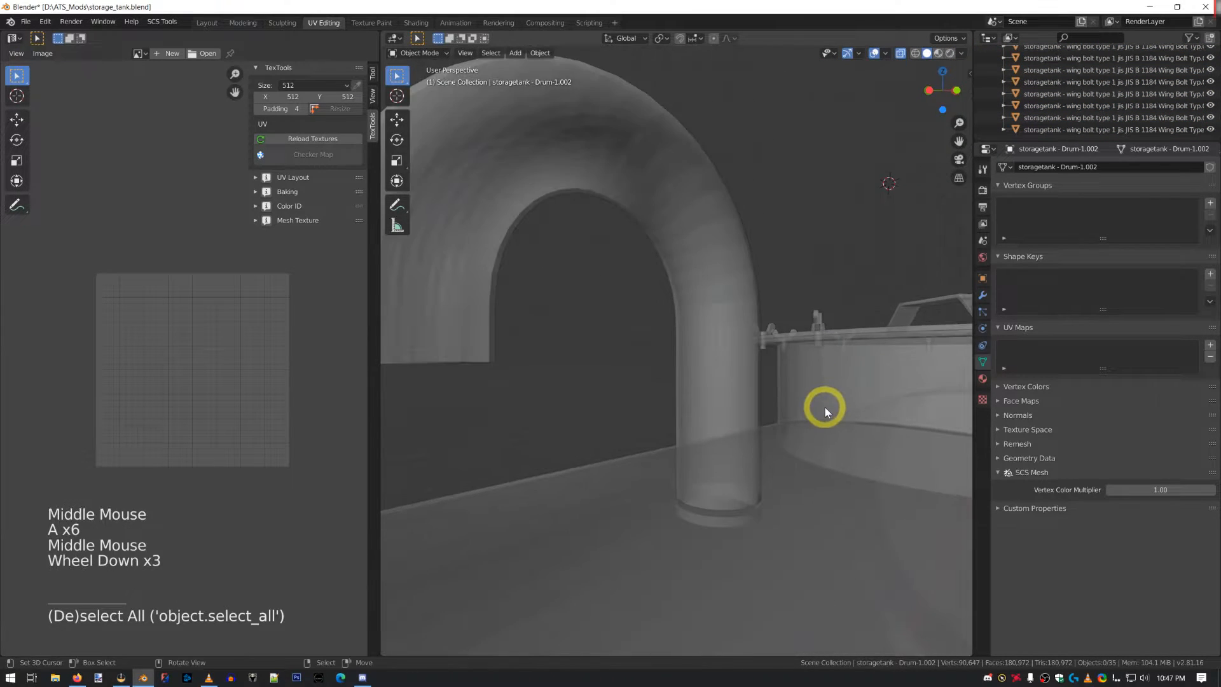
- Inspect the hooked pipe's wireframe and shaded surface from different angles, finishing in object mode
middle_drag(779, 420, 646, 338)
key(Tab)
scroll(679, 345, up, 3)
key(a)
key(a)
key(a)
middle_drag(545, 345, 555, 324)
middle_drag(618, 295, 619, 313)
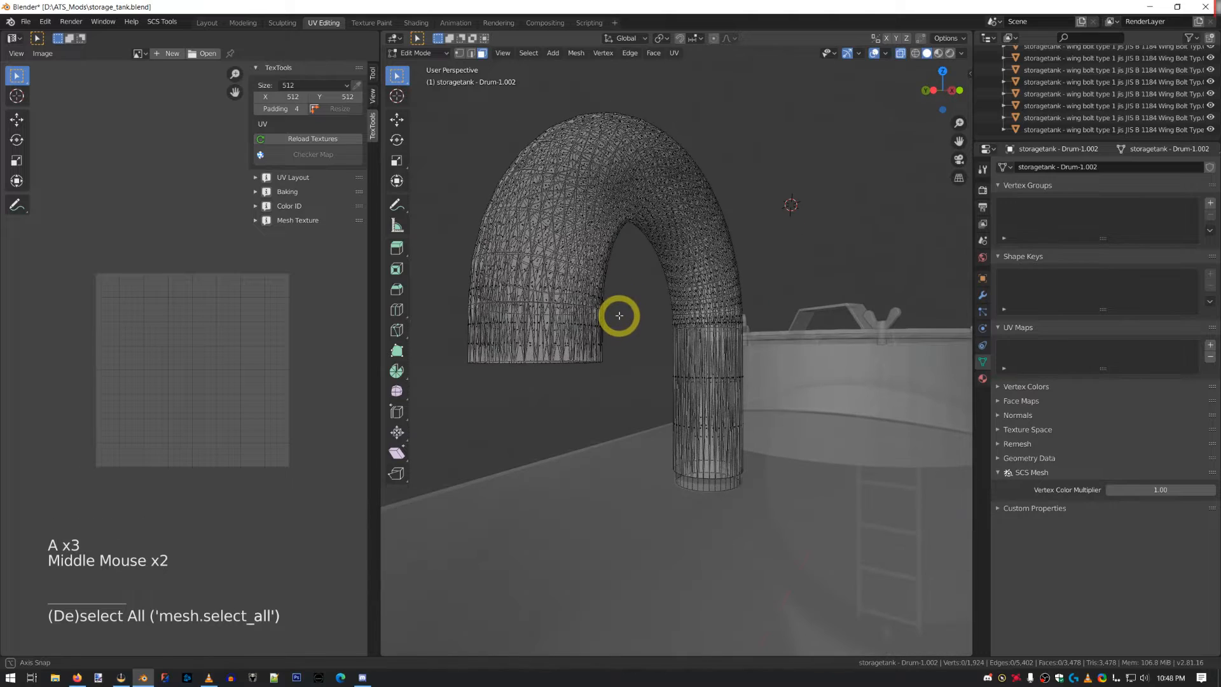
key(a)
key(a)
key(Tab)
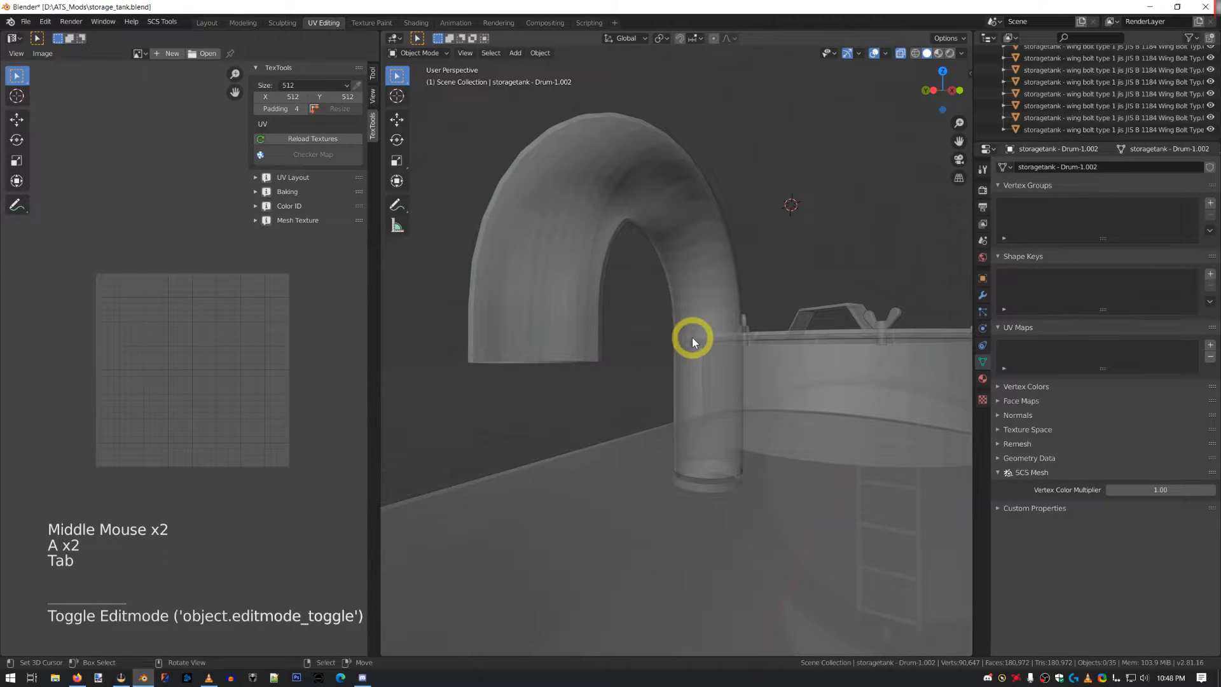
- Apply Smart UV Project to all faces of the hooked pipe with a 66 angle limit and zero island margin
scroll(700, 341, down, 3)
middle_drag(701, 341, 670, 382)
key(Tab)
scroll(652, 363, down, 4)
scroll(695, 420, down, 4)
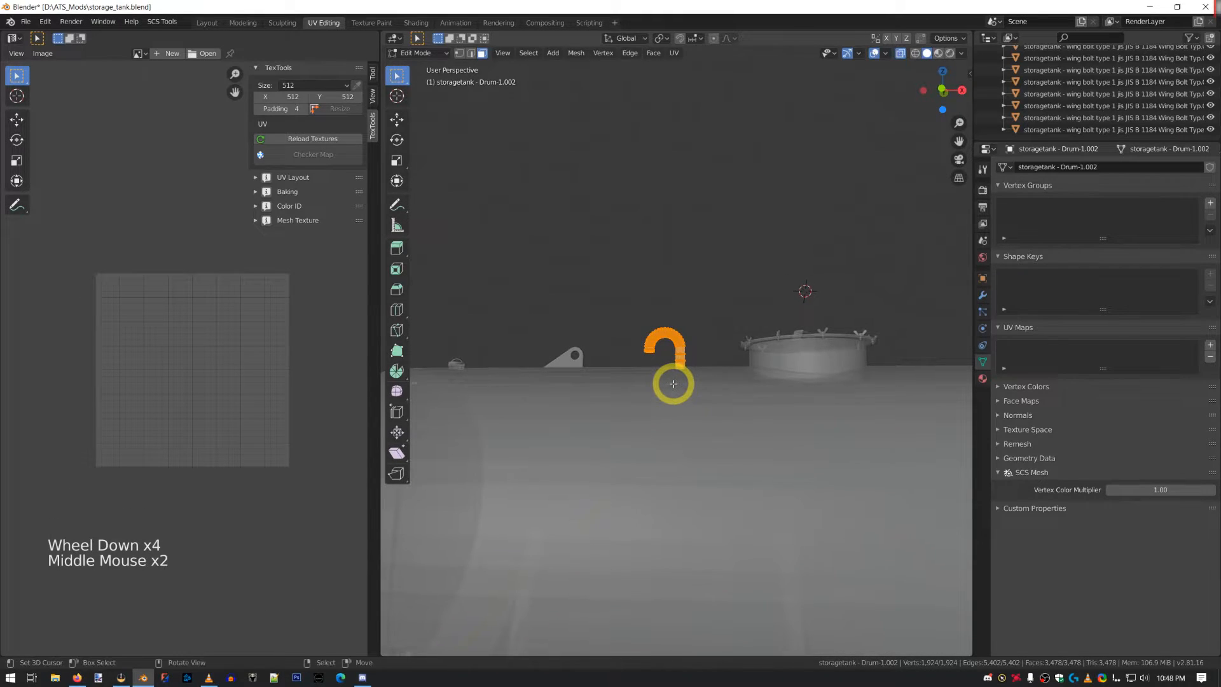
click(674, 53)
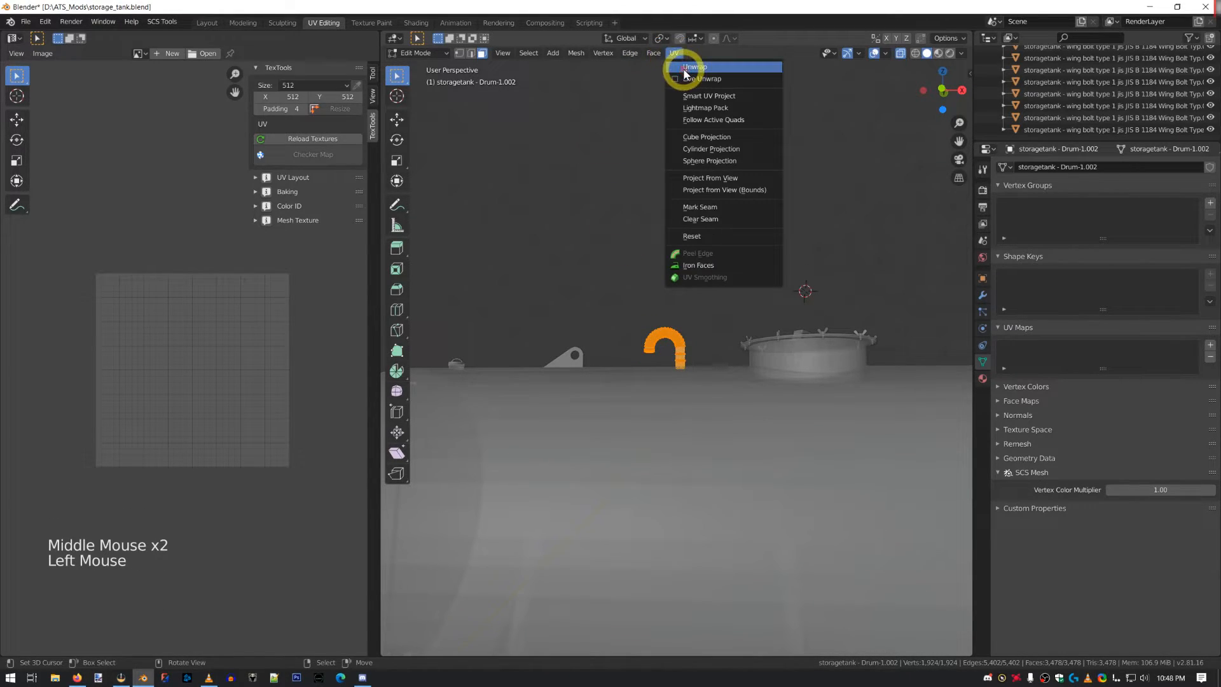
click(712, 95)
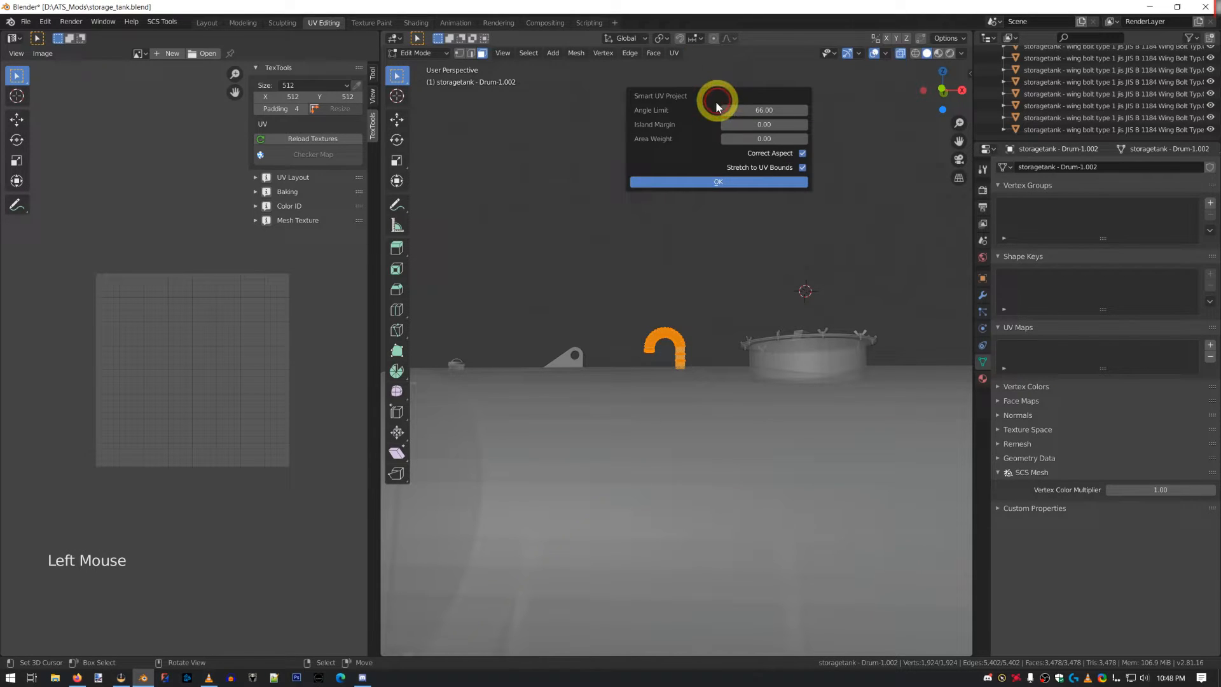
click(670, 185)
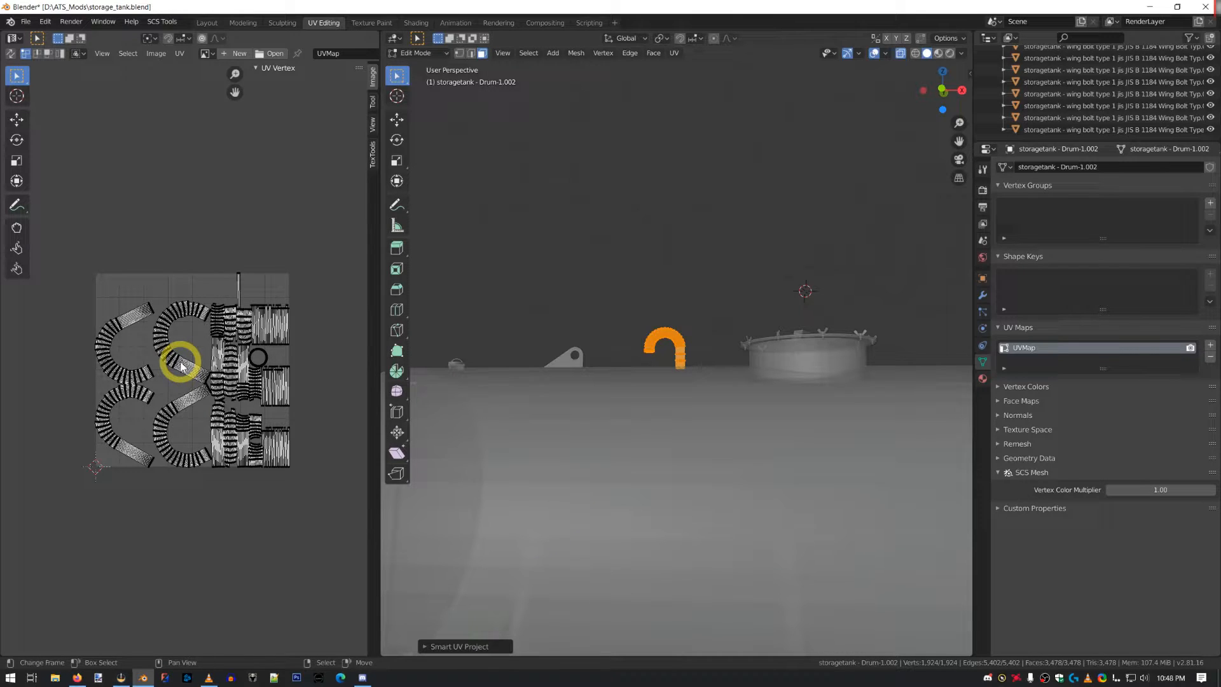
- Clear the selection and box-select the positive-Y half of the hooked pipe's faces in the right orthographic view
scroll(635, 409, up, 11)
middle_drag(642, 382, 668, 365)
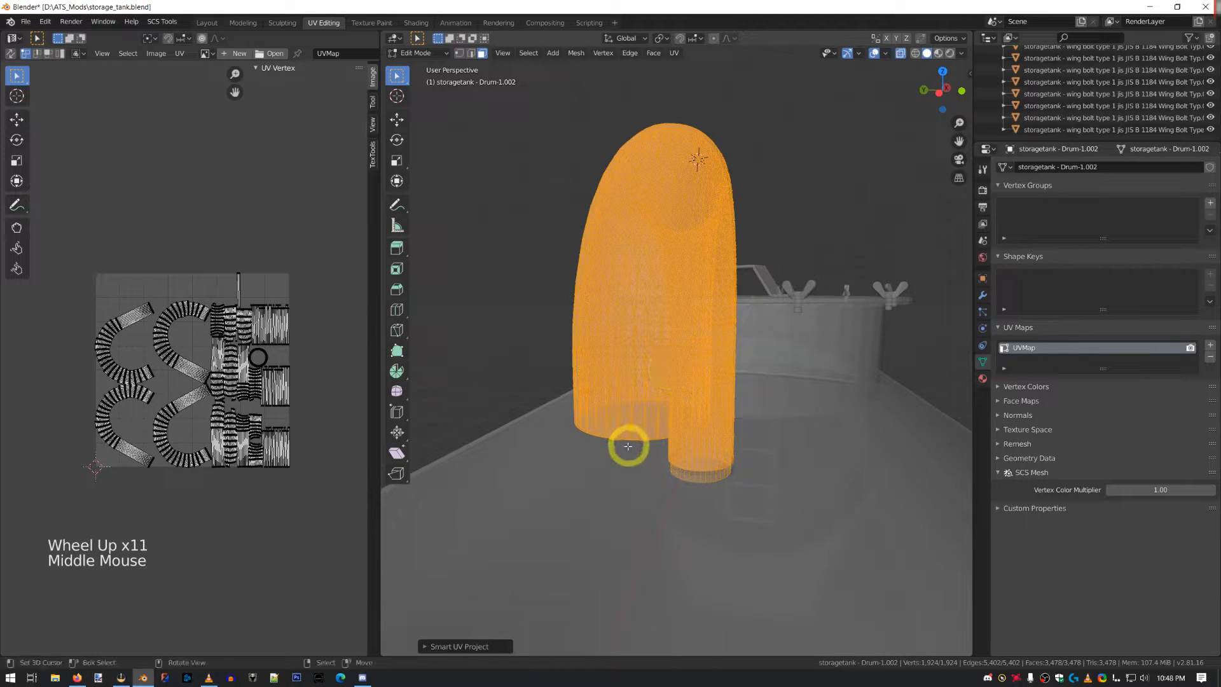
middle_drag(574, 386, 587, 382)
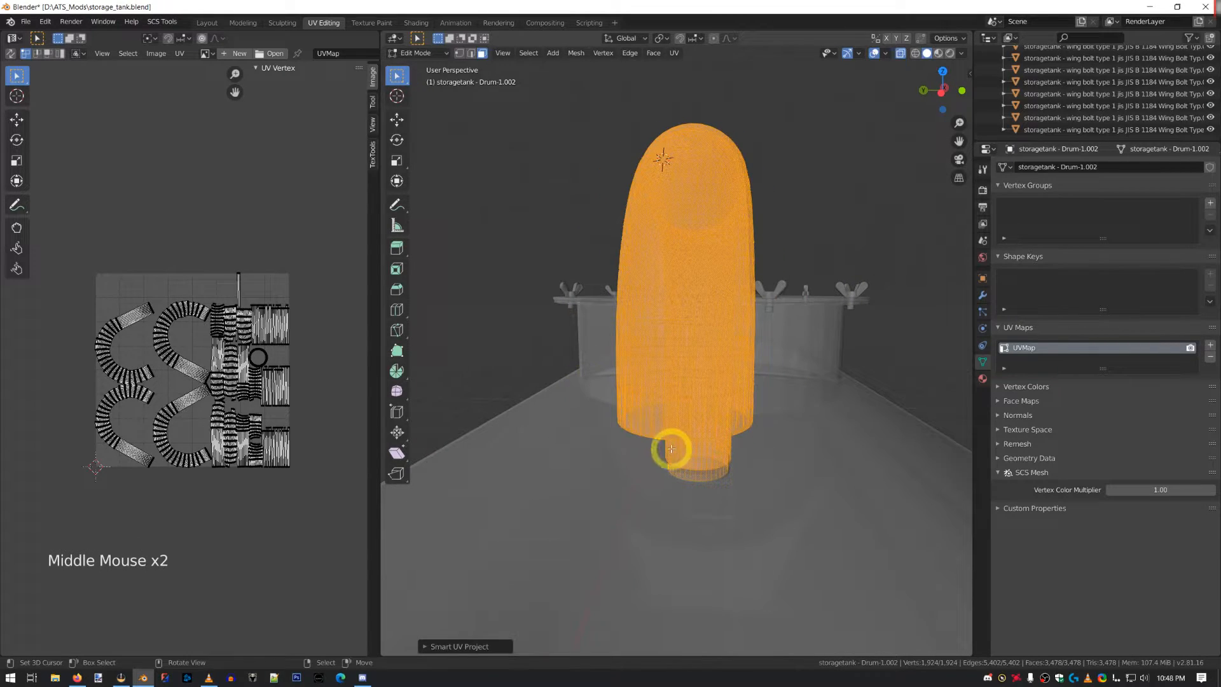
scroll(745, 314, down, 4)
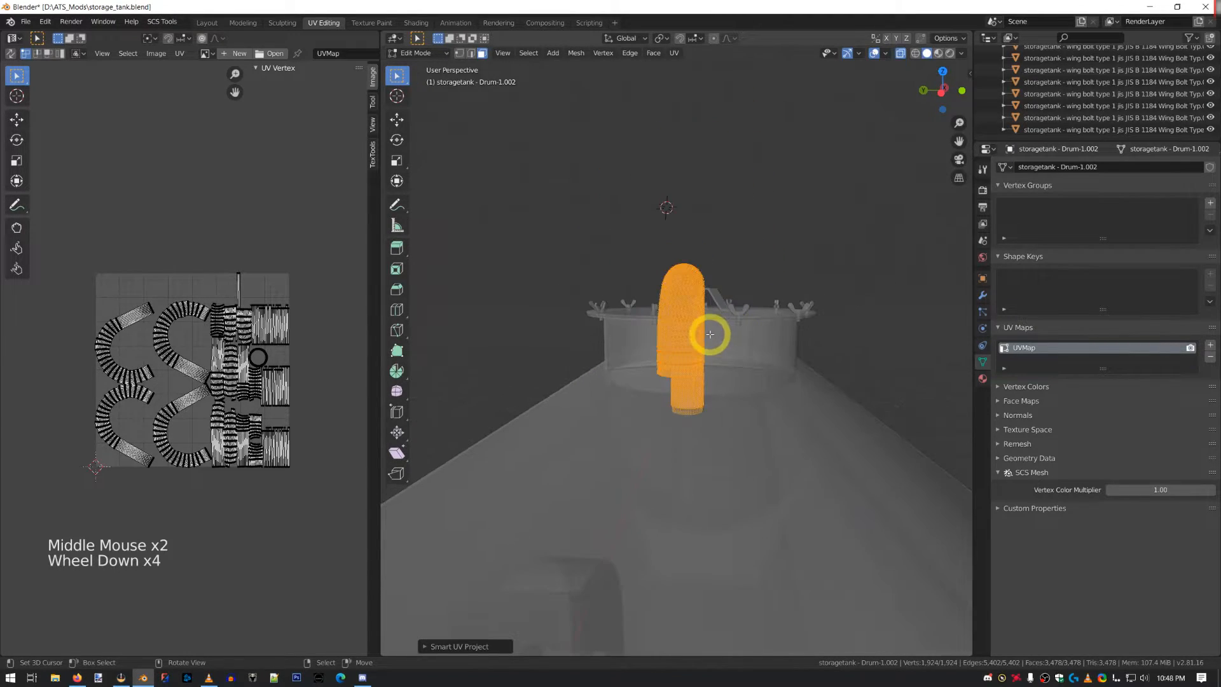
key(KP_7)
key(KP_1)
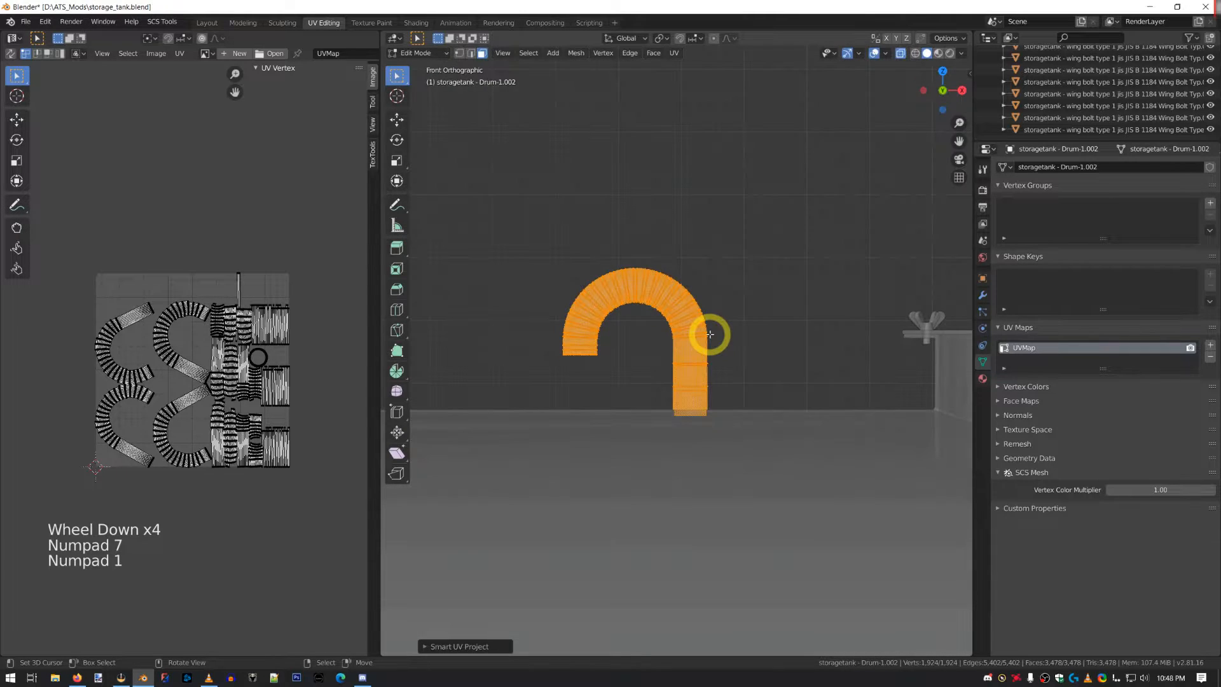
key(KP_3)
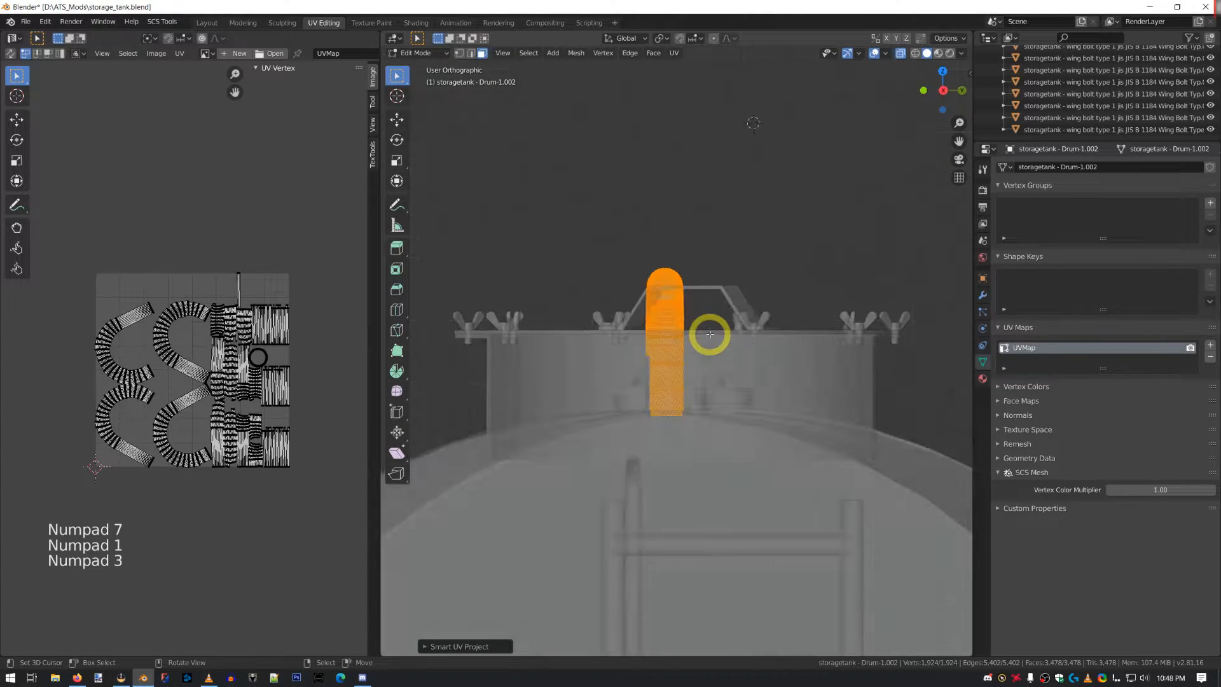
scroll(770, 330, up, 4)
key(a)
key(a)
key(a)
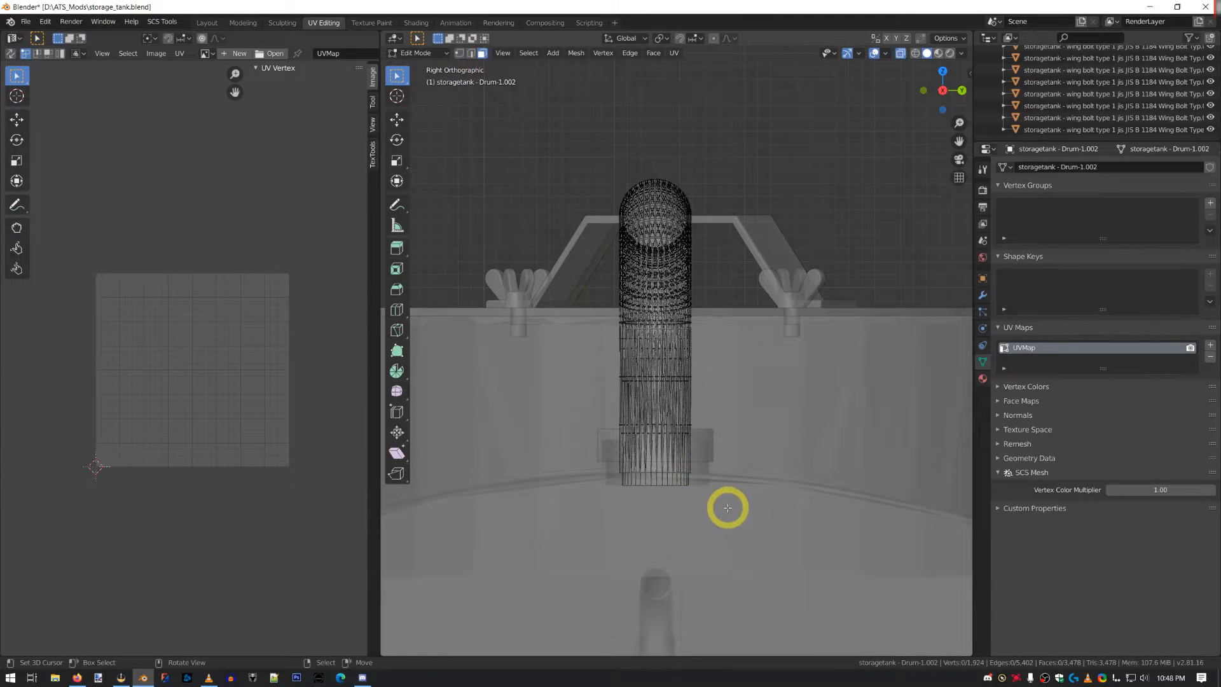
key(b)
drag(731, 526, 656, 121)
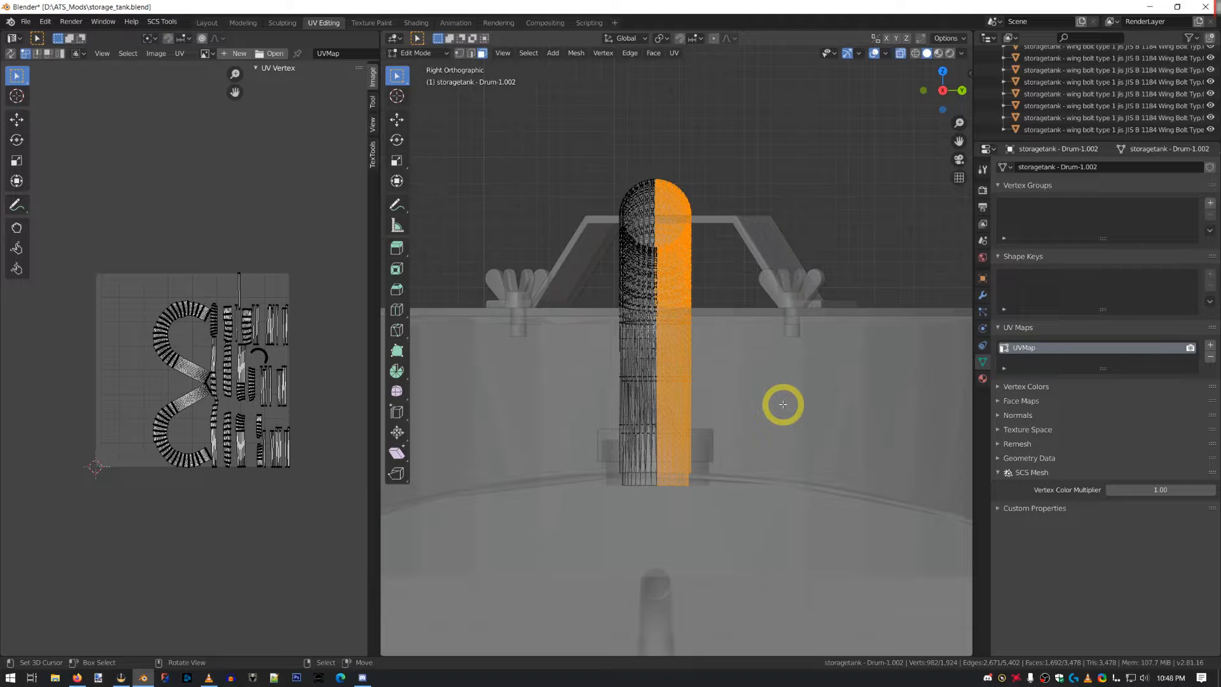
- Project the selected pipe half's UVs from the back orthographic view and hide those faces
key(KP_1)
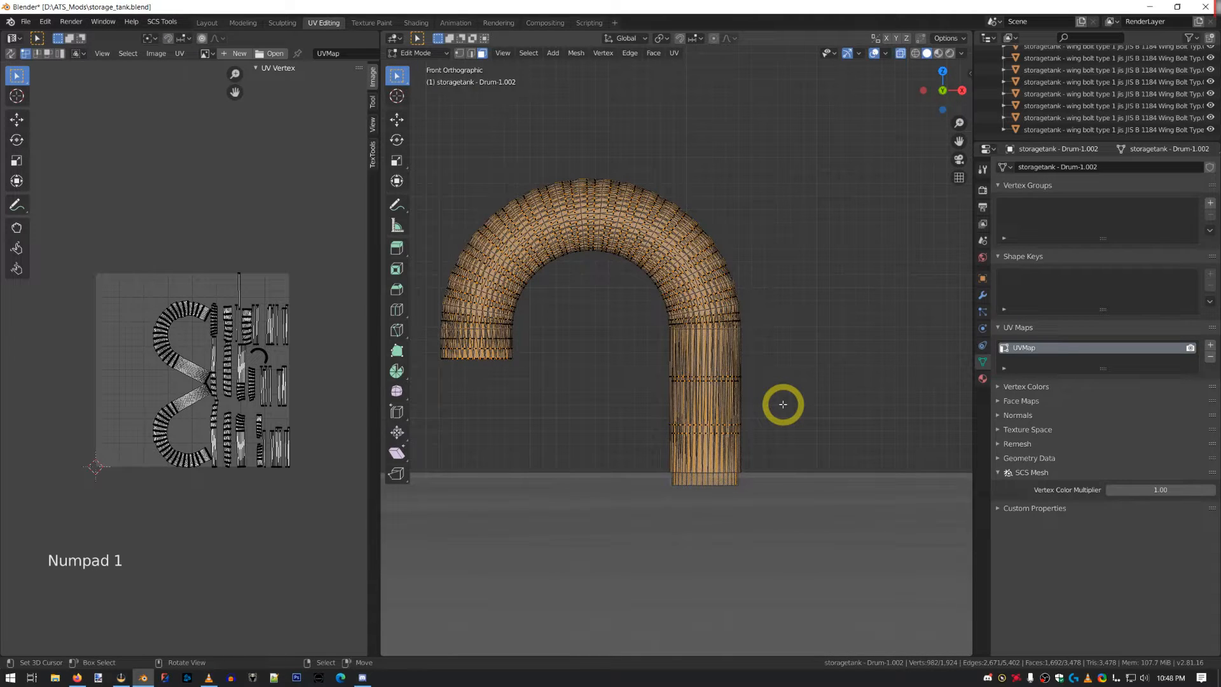
key(ctrl+KP_1)
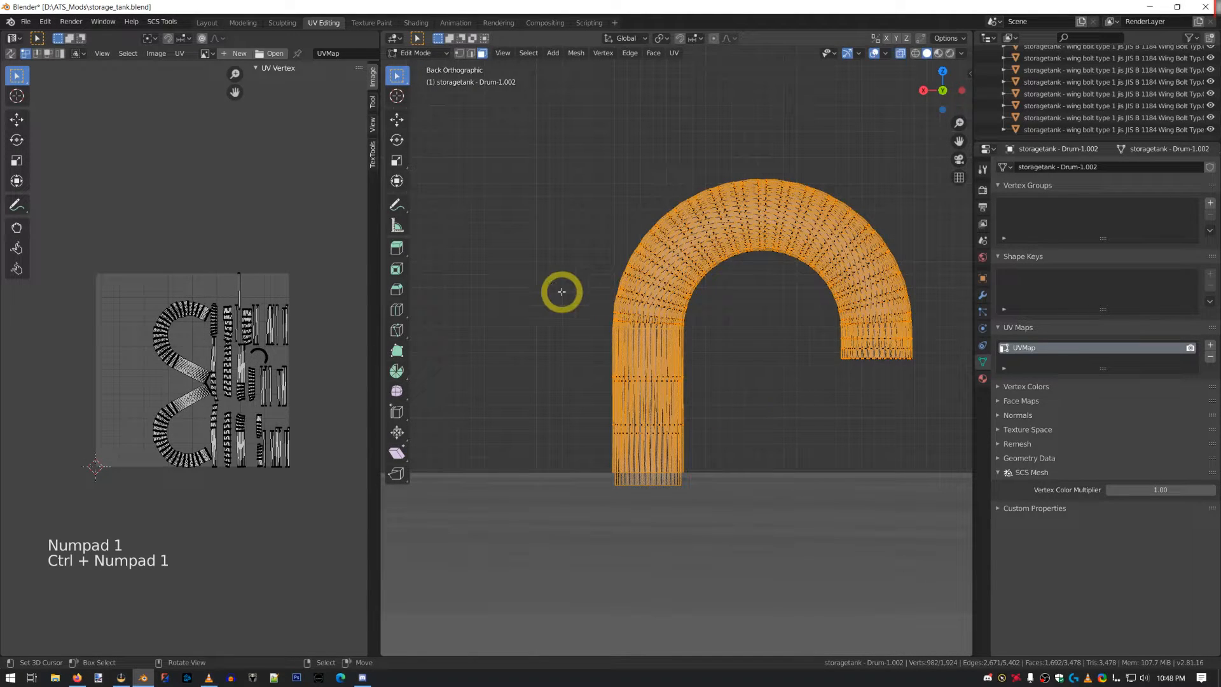
click(675, 54)
click(675, 54)
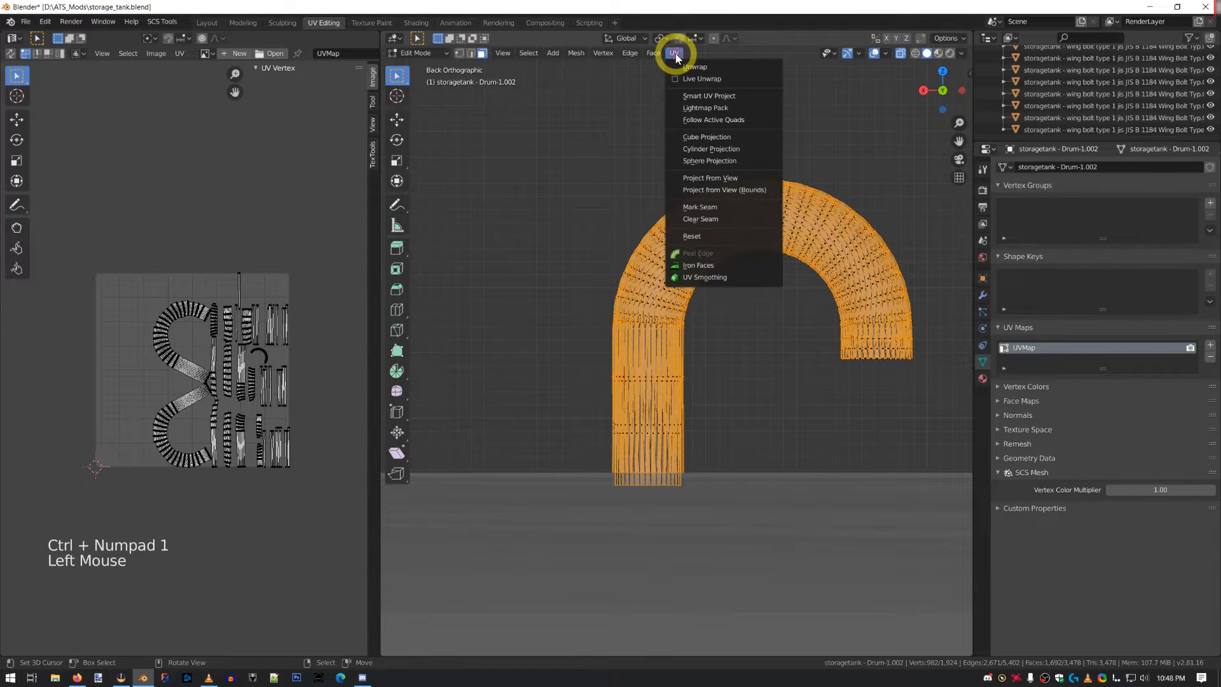
click(712, 178)
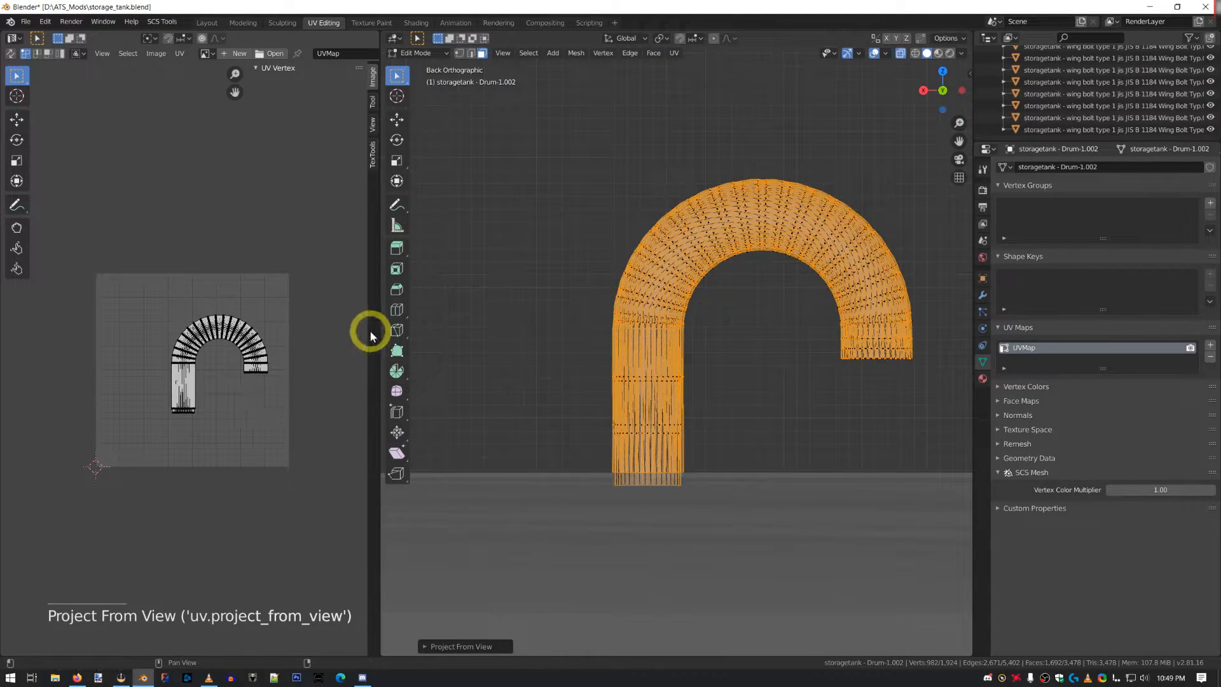
key(h)
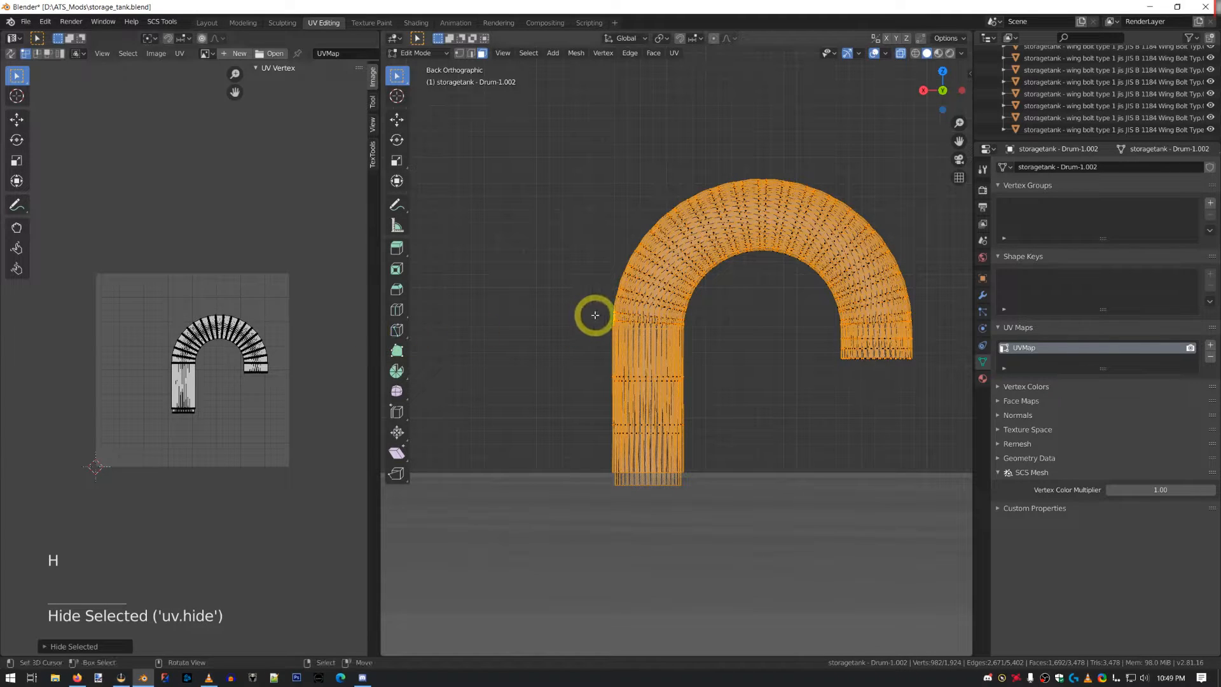
key(h)
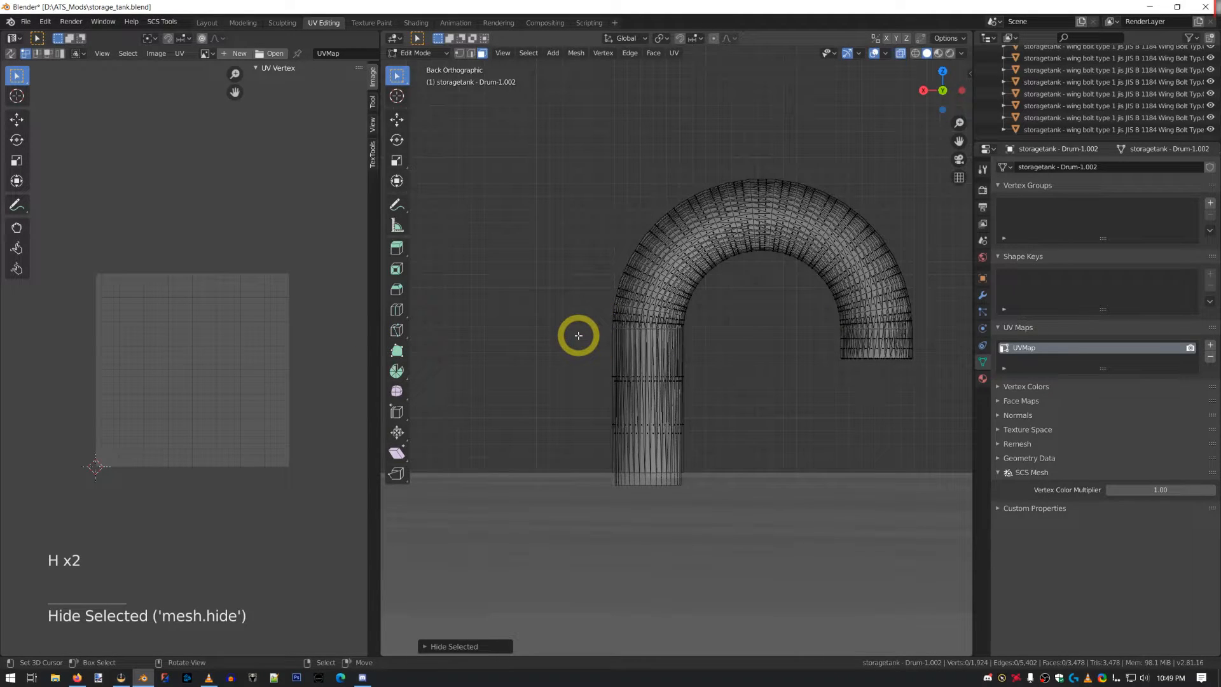
- Select all remaining visible pipe faces and project their UVs from the front orthographic view
key(KP_1)
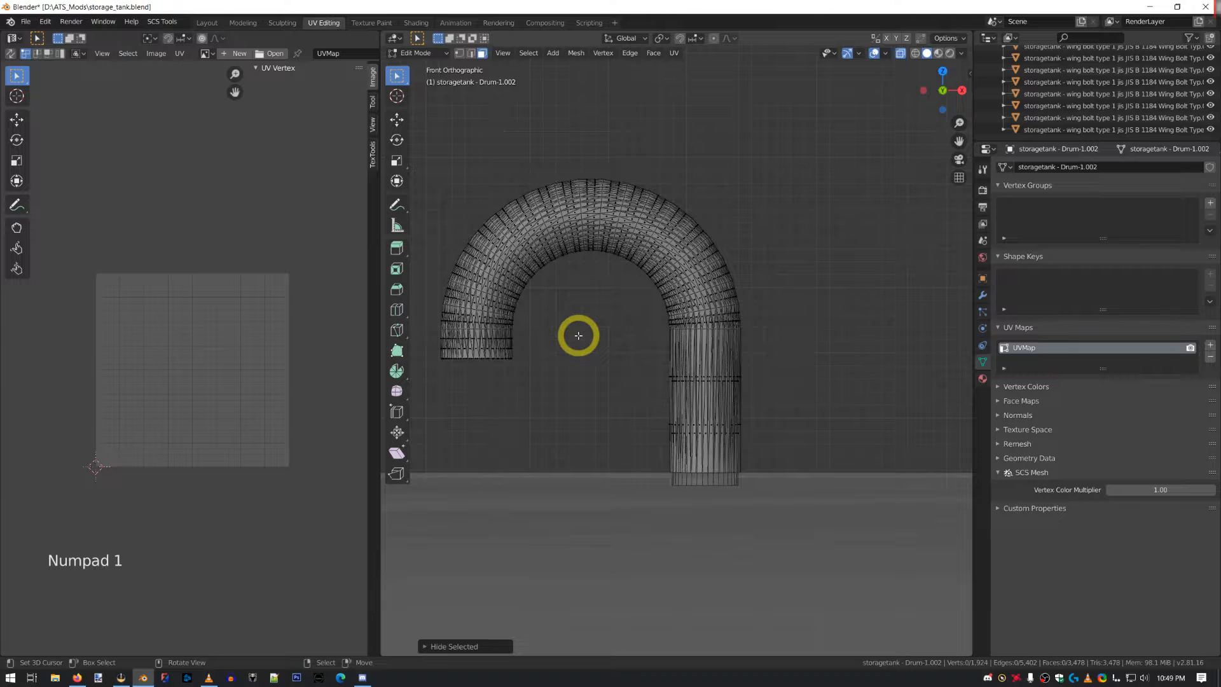
key(a)
click(674, 54)
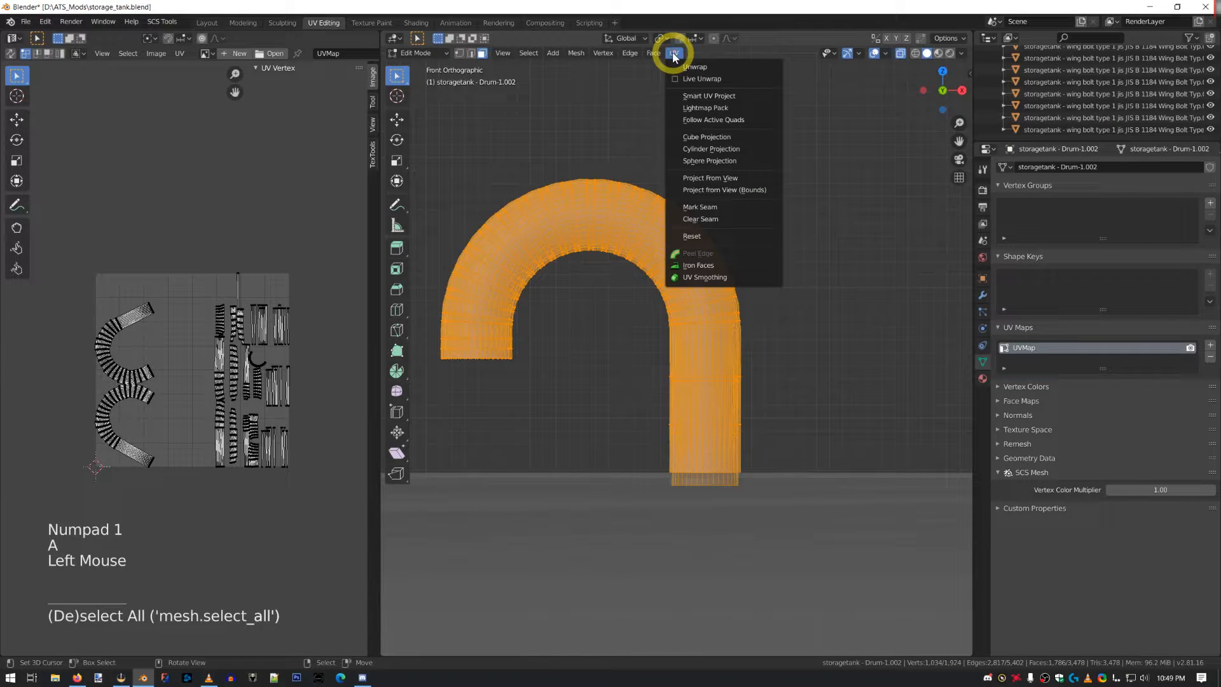
click(693, 178)
- Rotate the front half's UV island 180 degrees and move it to about X 0.504, Y 0.172
key(a)
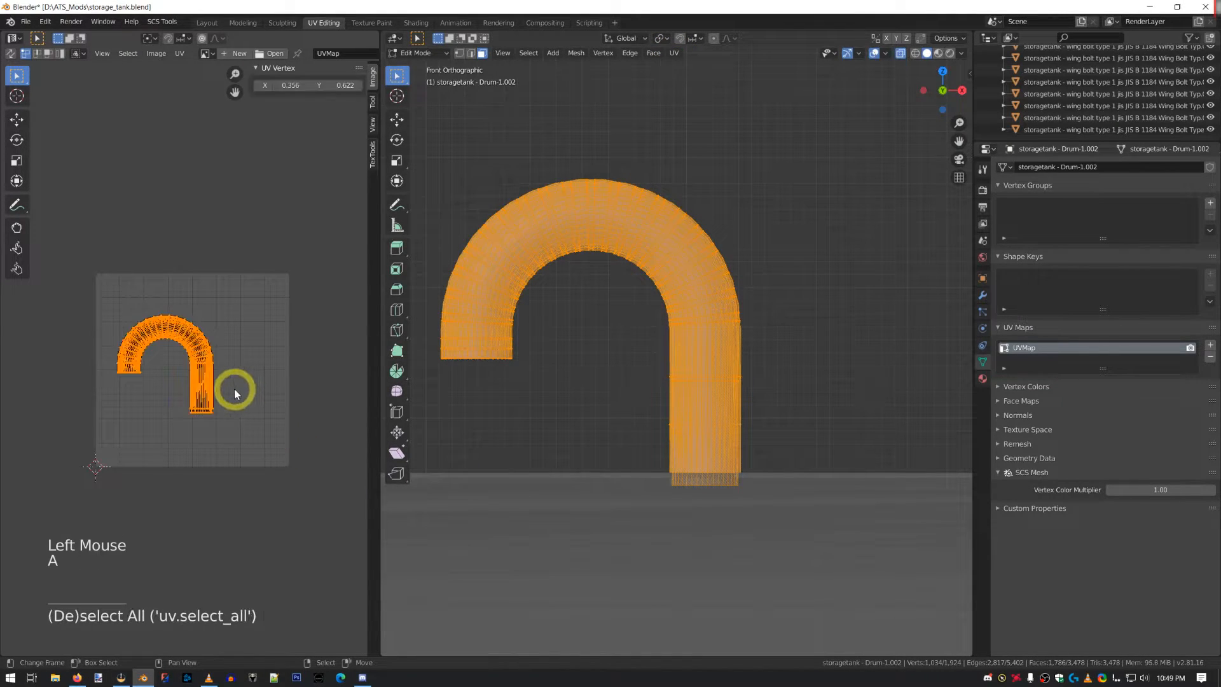
key(a)
key(a)
key(a)
key(r)
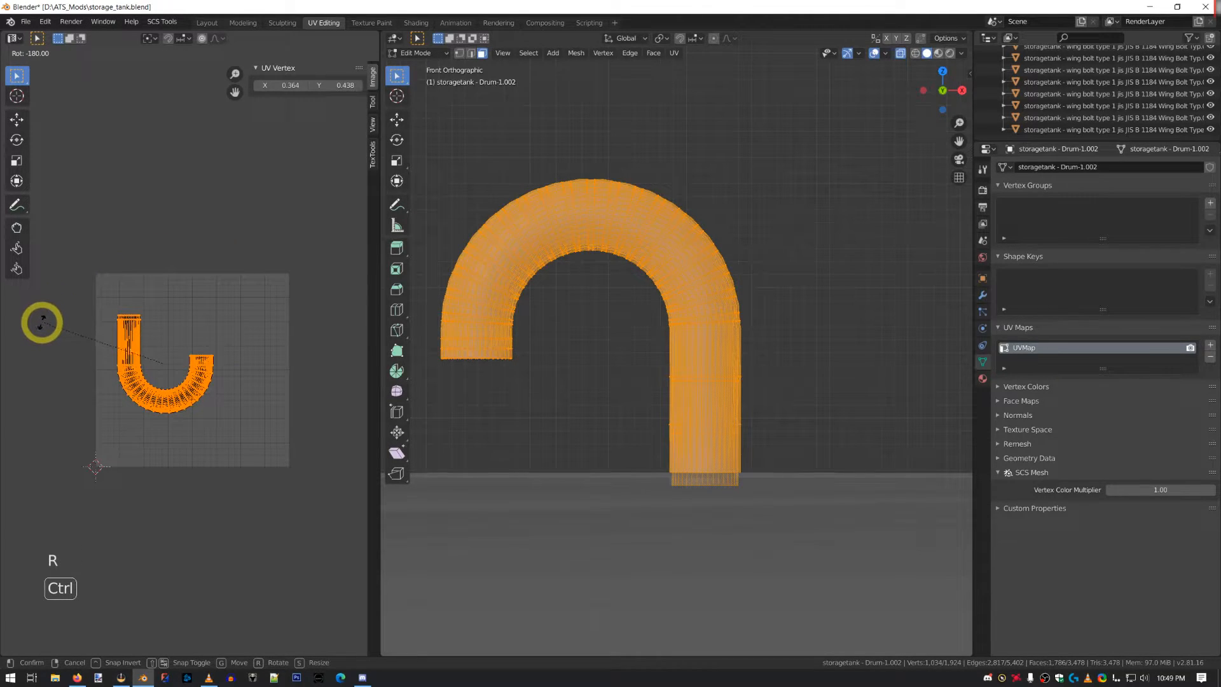
click(104, 359)
key(g)
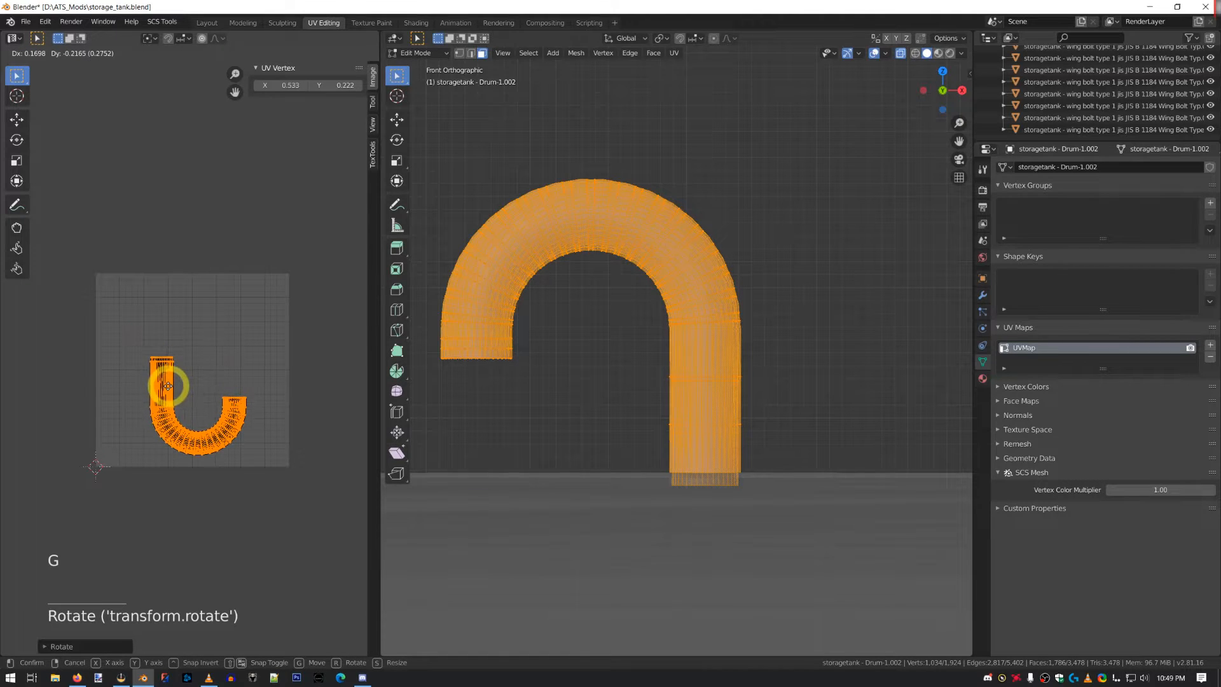
click(163, 395)
- Unhide the back half of the pipe and select all faces and UVs so both islands are displayed together
key(Tab)
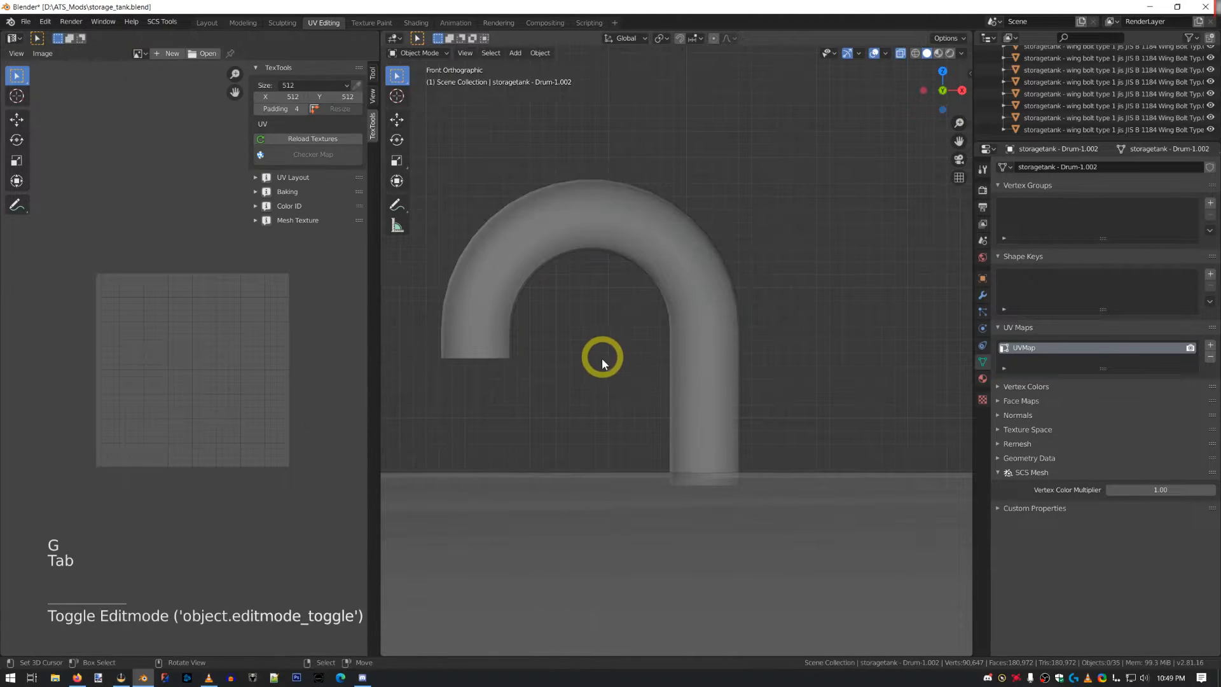
key(Tab)
key(a)
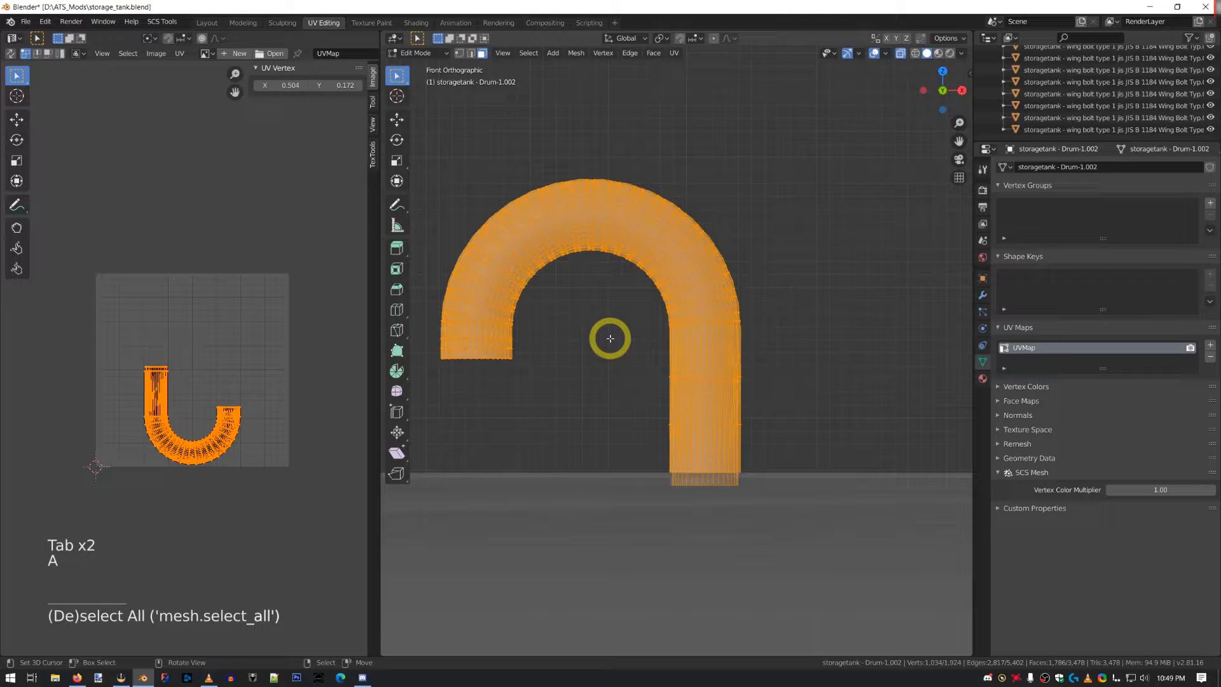
key(alt+h)
key(Tab)
key(Tab)
key(a)
key(a)
key(a)
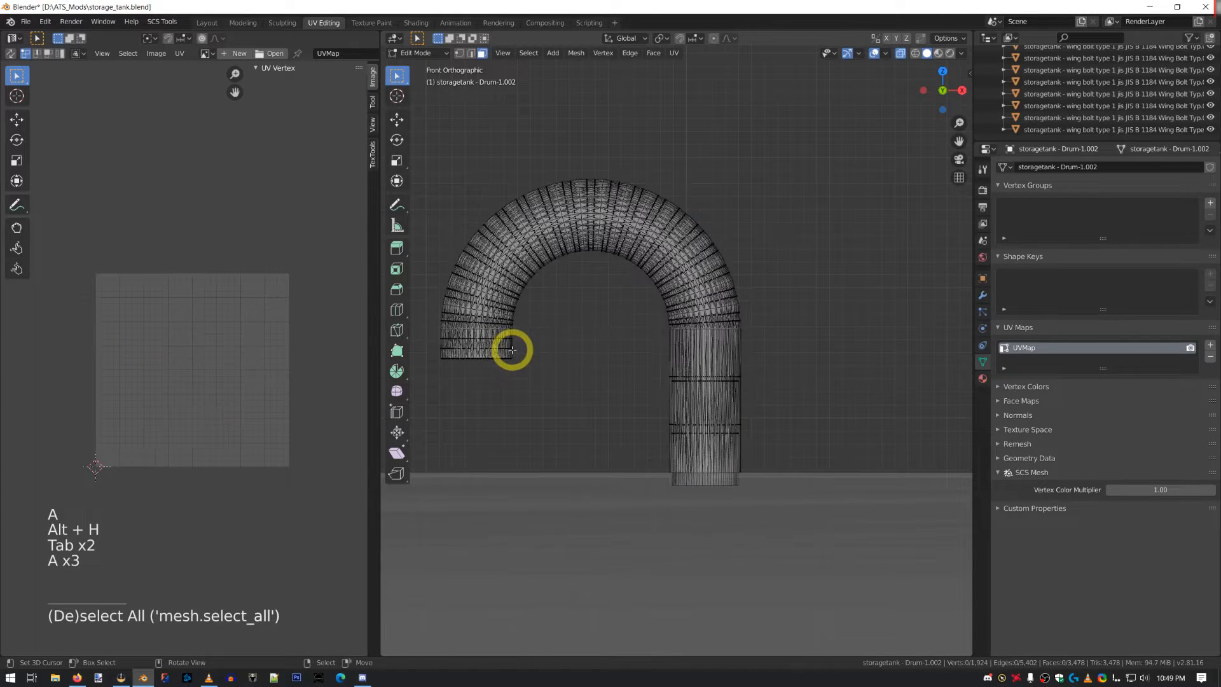
key(a)
key(a)
key(a)
key(a)
key(a)
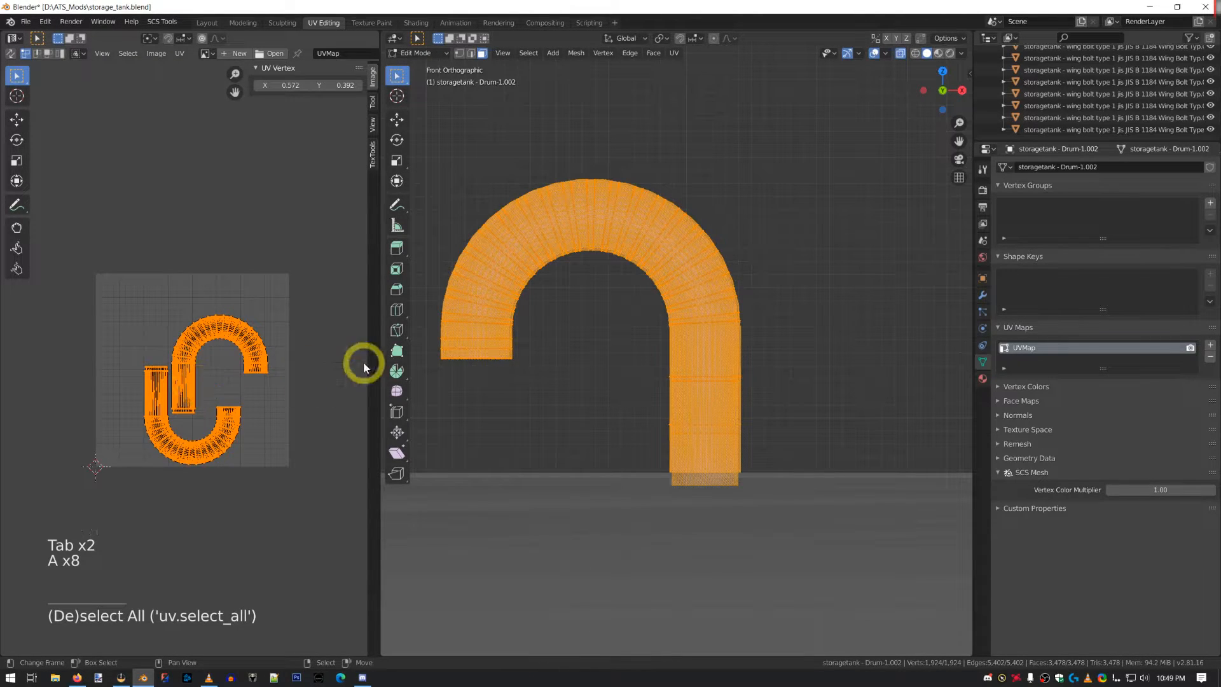
- Deselect the UV islands and examine the pipe's two-island layout against the model from several angles
middle_drag(445, 337, 561, 335)
scroll(563, 337, down, 6)
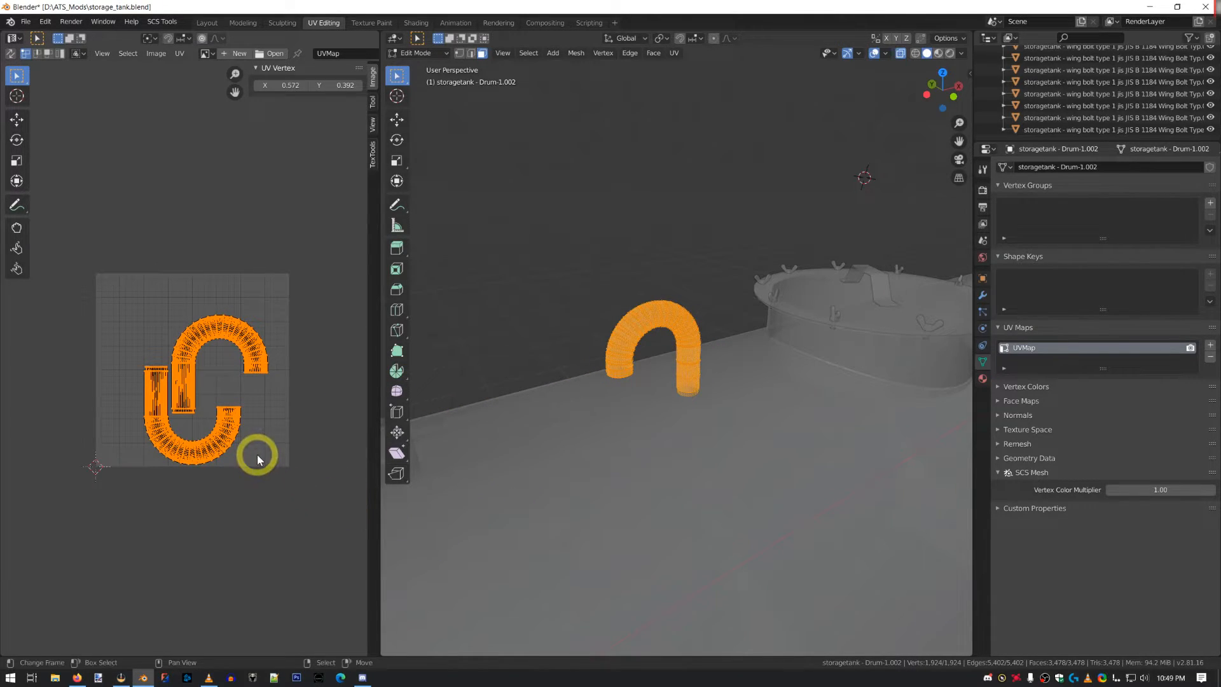
key(a)
key(a)
key(a)
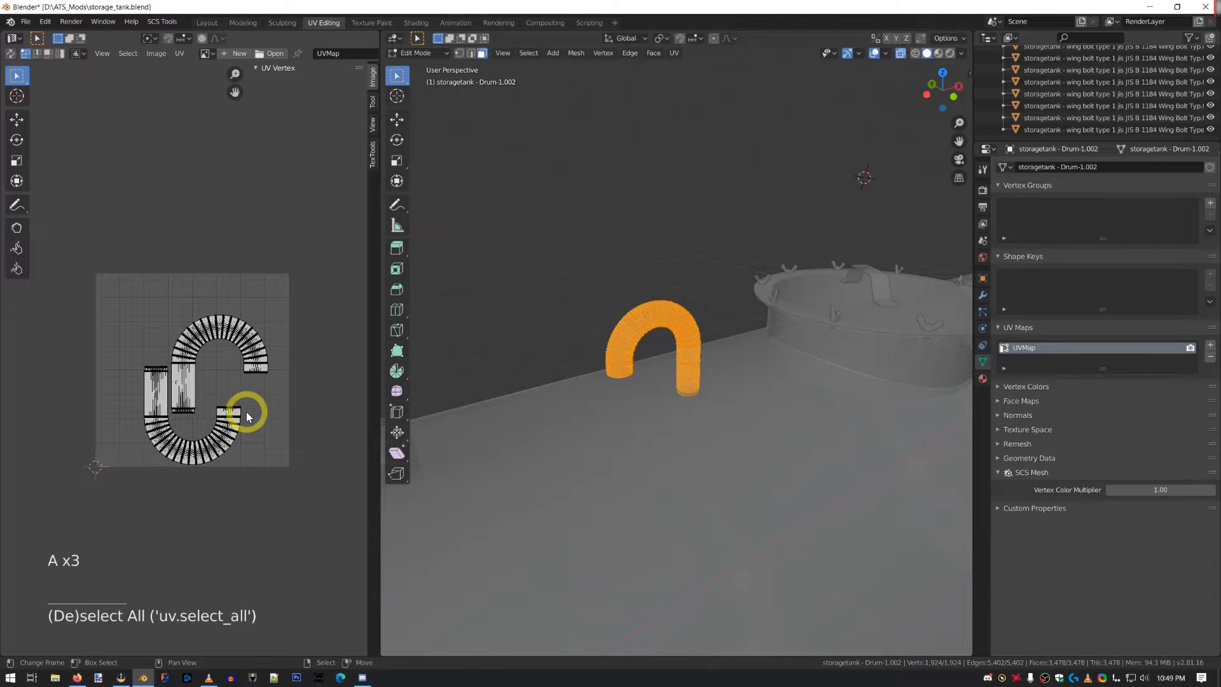
middle_drag(659, 357, 627, 348)
key(Tab)
key(Tab)
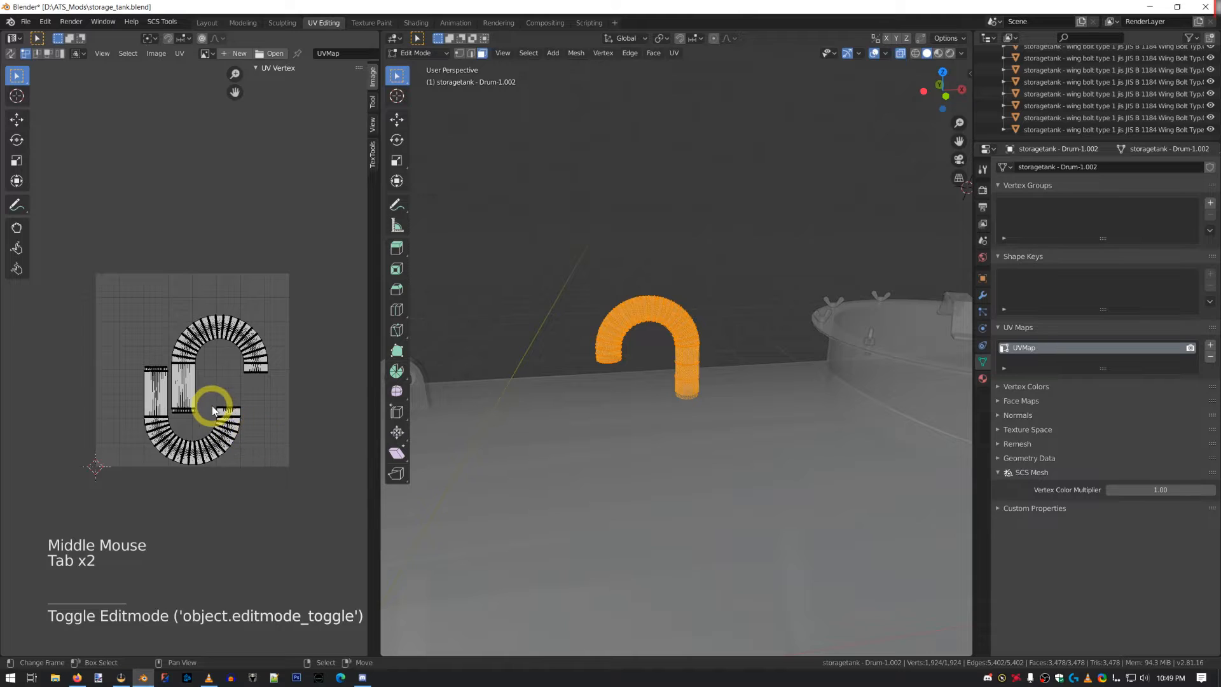
middle_drag(526, 333, 553, 328)
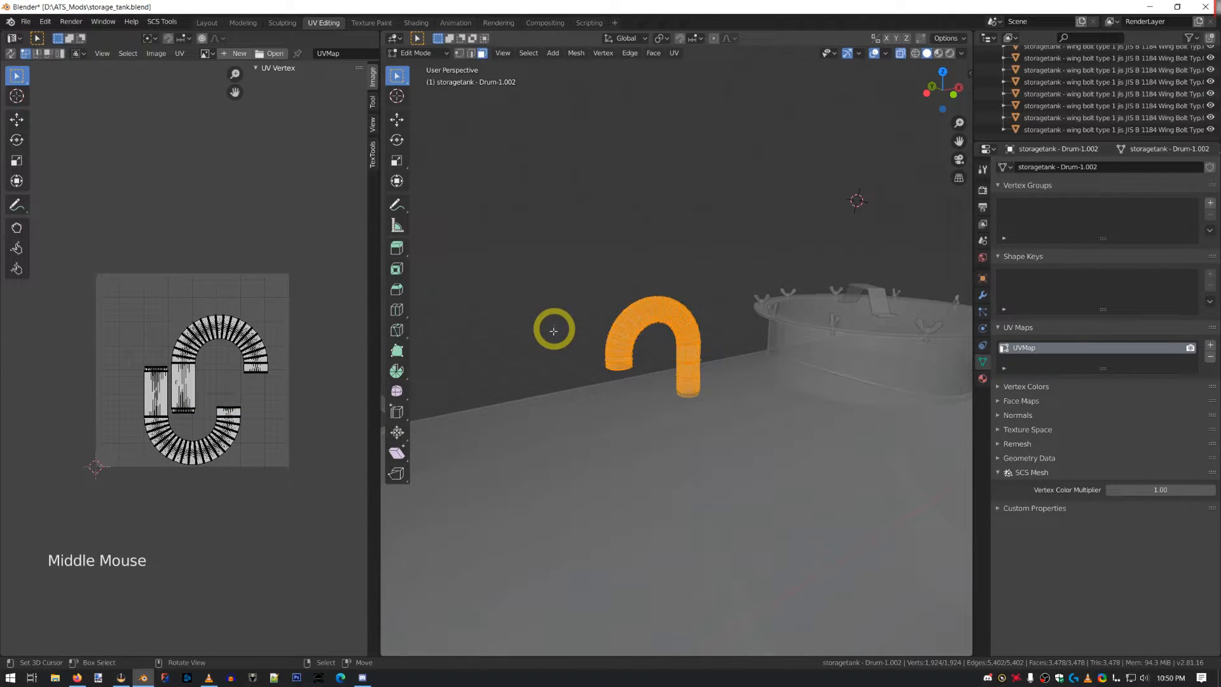
scroll(553, 330, down, 2)
scroll(557, 347, up, 4)
scroll(557, 347, down, 8)
scroll(557, 347, up, 4)
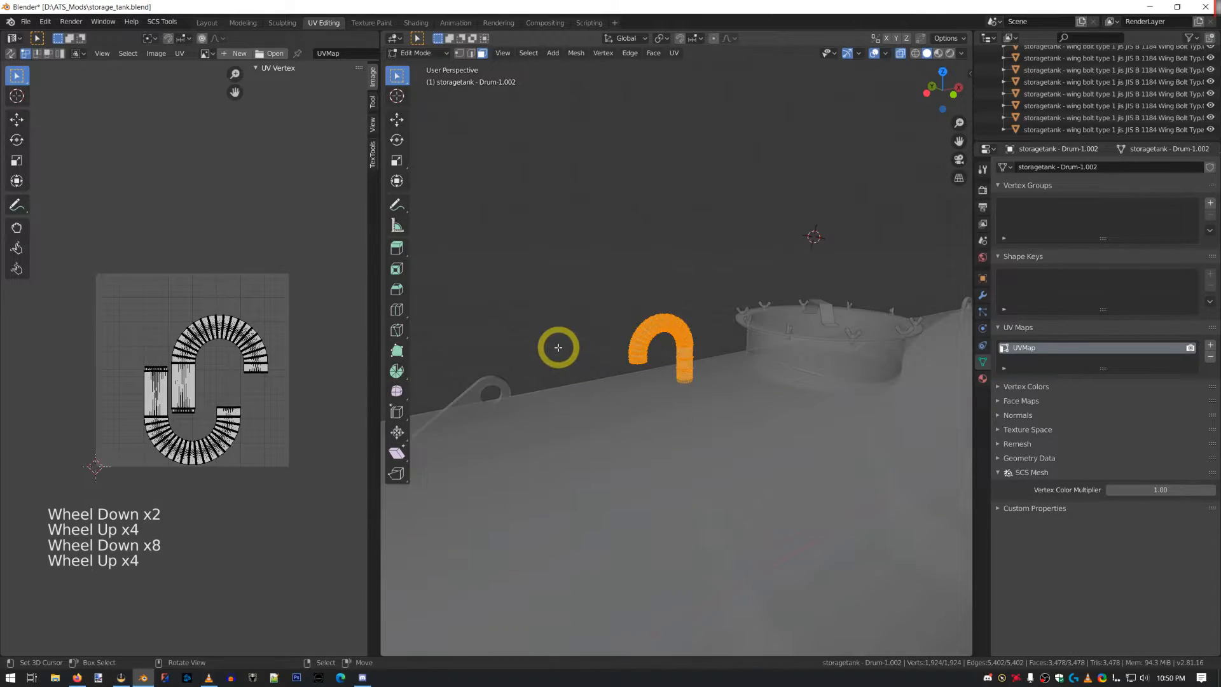
- Finish editing the vent pipe and open the main drum mesh for editing
key(Tab)
scroll(588, 373, down, 3)
middle_drag(589, 373, 581, 384)
right_click(562, 370)
key(Tab)
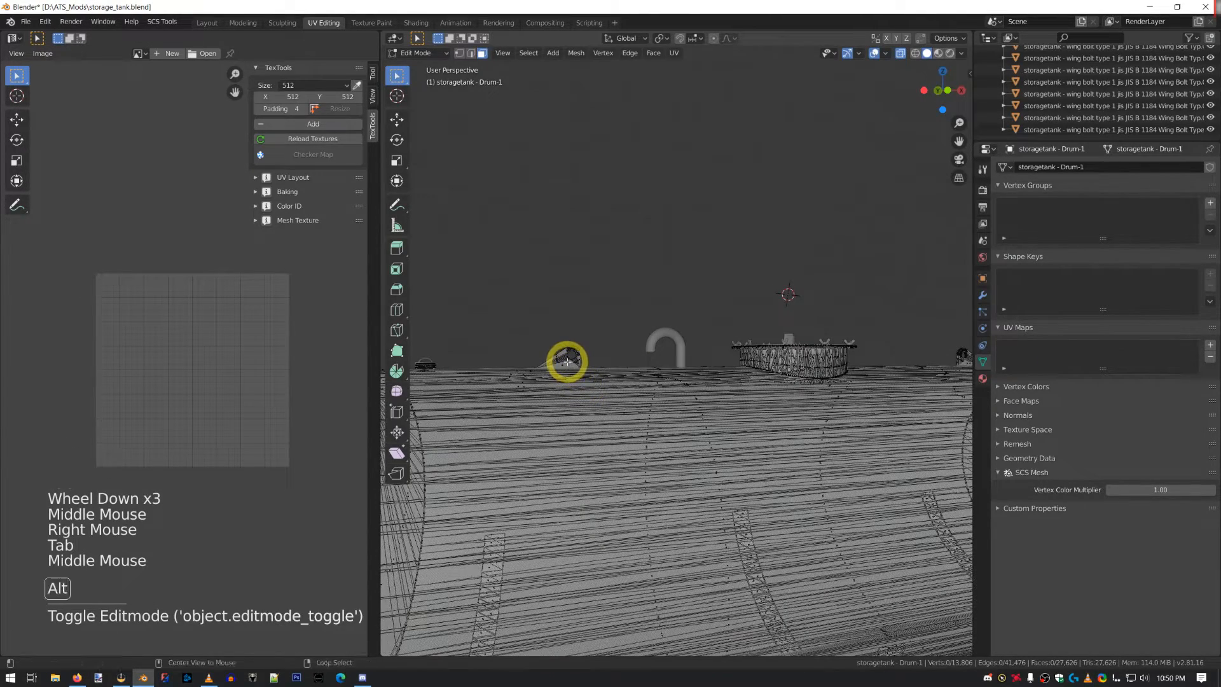
- In the front orthographic view, circle-select all faces of the lifting lug with the round hole on top of the drum
alt+middle_click(566, 360)
key(KP_3)
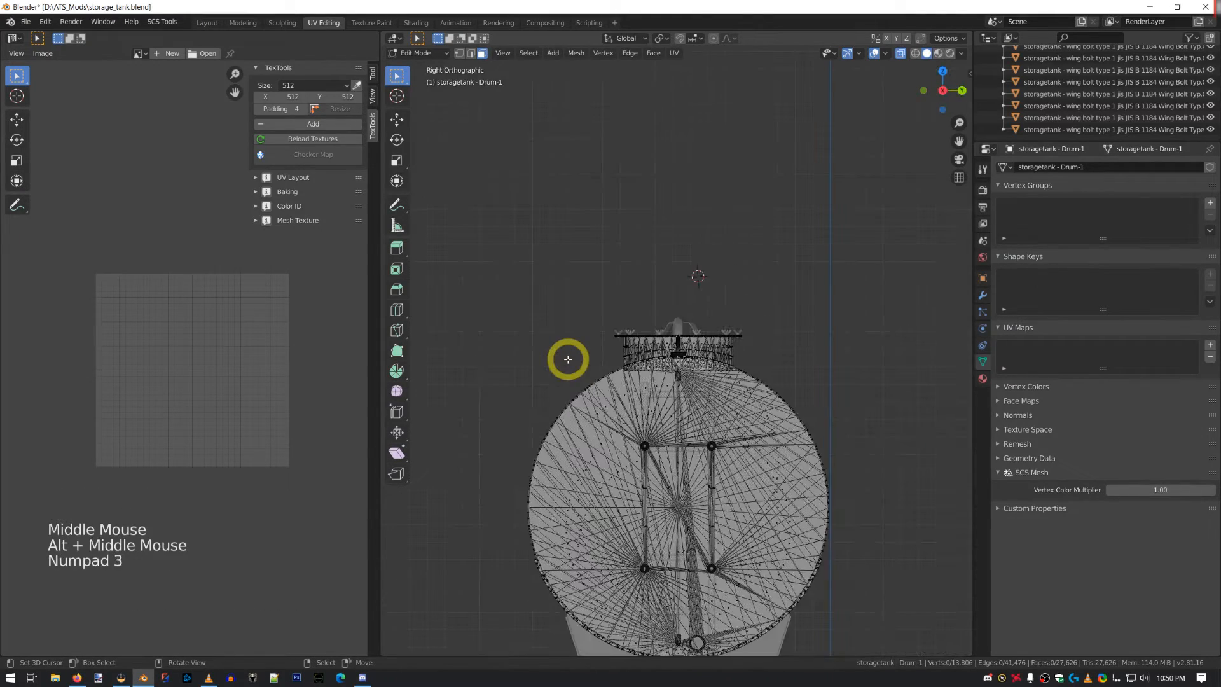
key(KP_1)
scroll(639, 358, up, 4)
scroll(639, 358, up, 5)
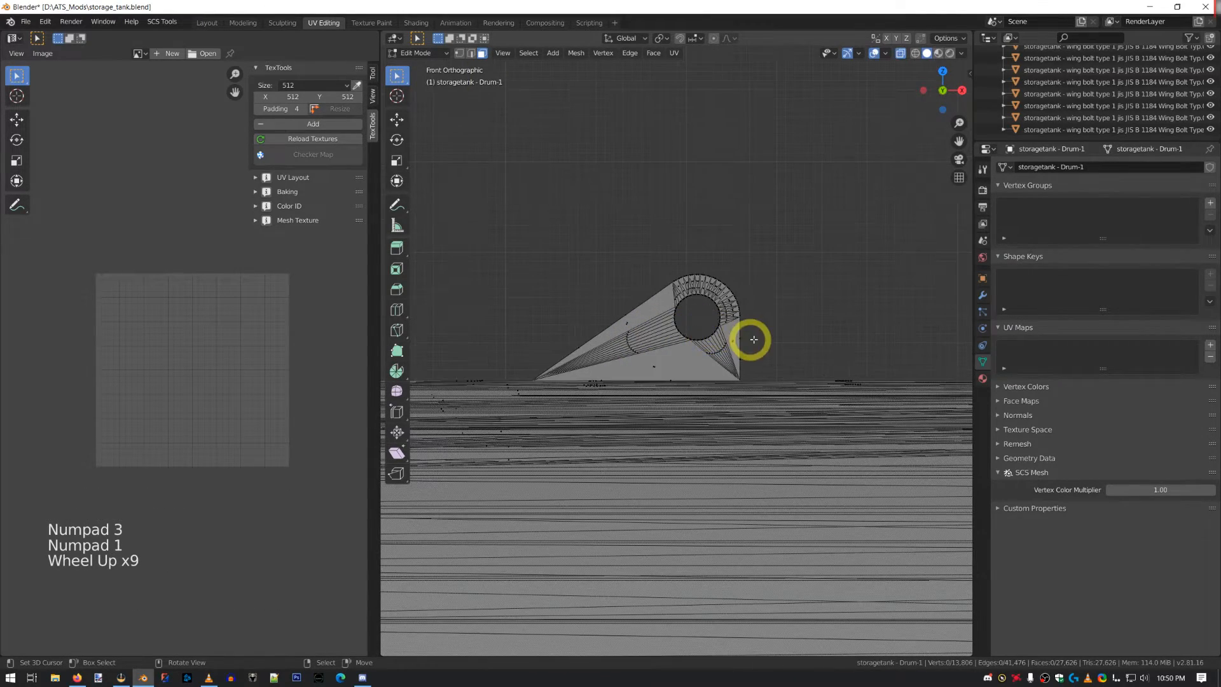
key(c)
mouse_move(751, 349)
mouse_down()
mouse_move(662, 349)
mouse_move(611, 318)
mouse_move(726, 299)
mouse_move(540, 341)
mouse_move(638, 339)
mouse_up()
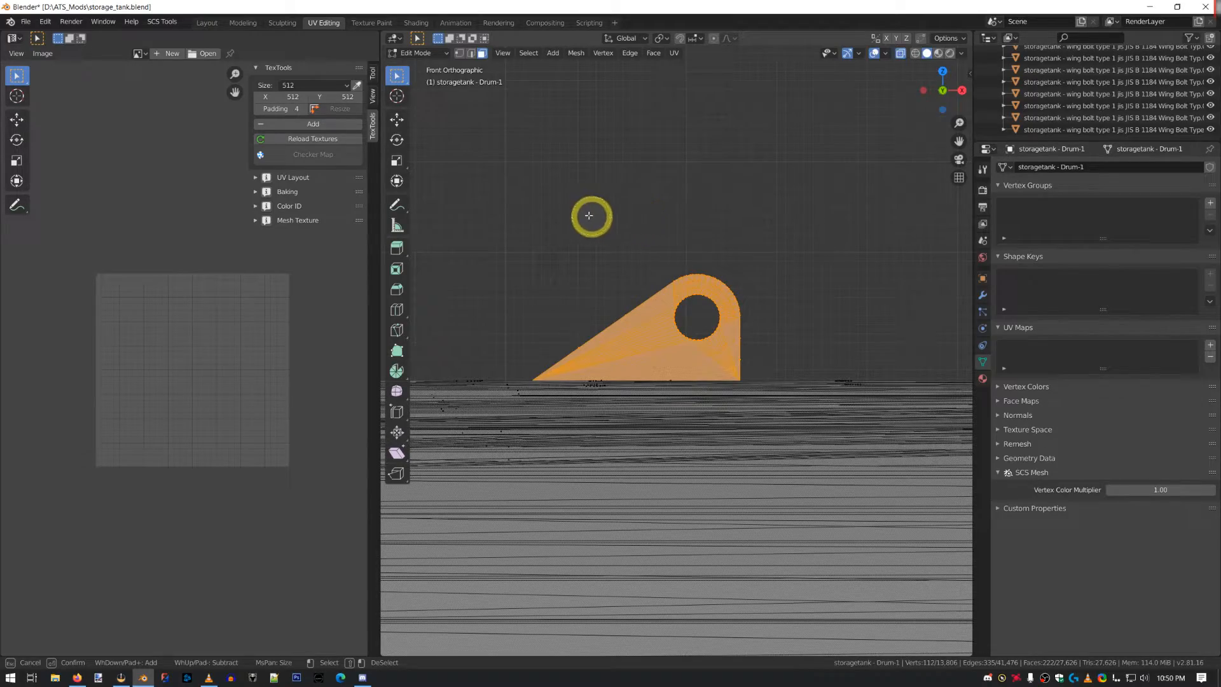
- Unwrap the selected lifting lug faces with Smart UV Project
middle_drag(584, 209, 788, 215)
scroll(735, 232, down, 3)
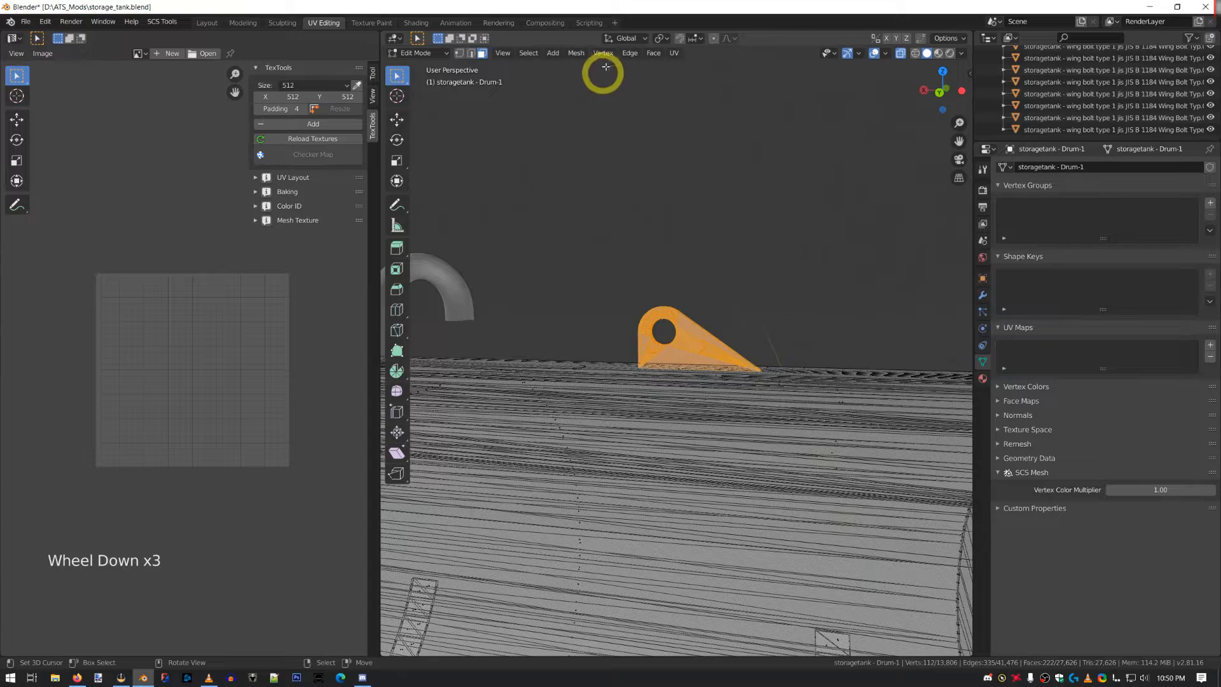
click(673, 56)
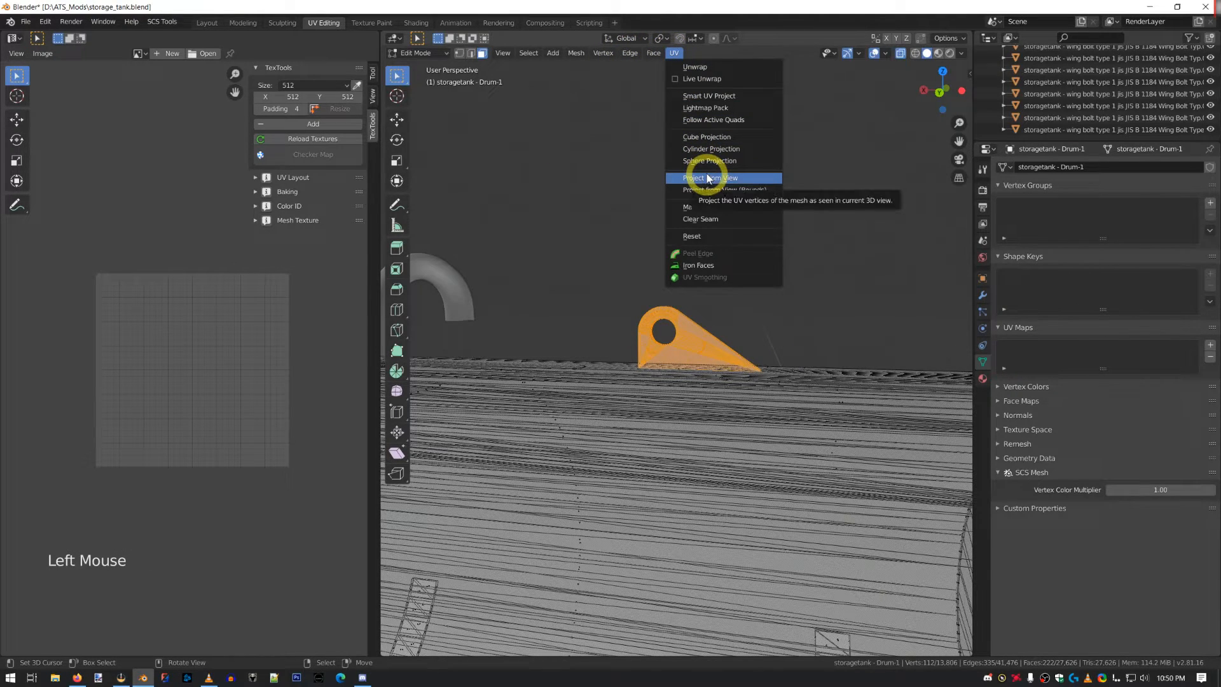
click(707, 95)
click(672, 176)
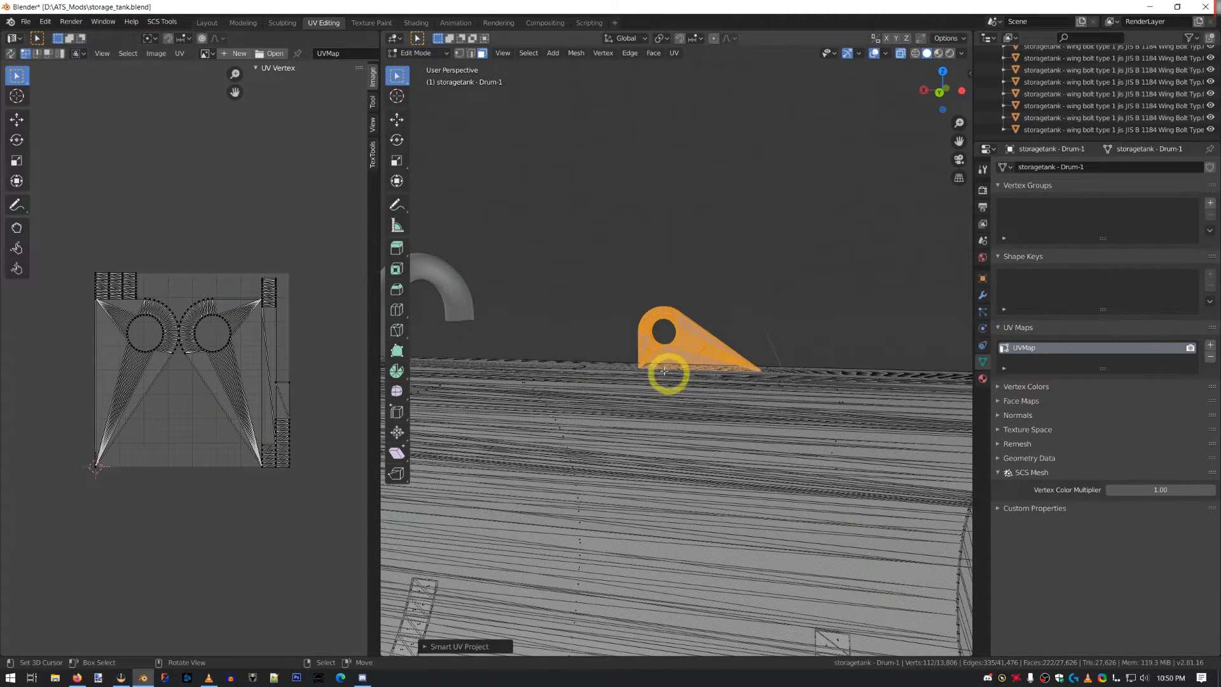
- Select the lug's narrow edge-strip UV islands along the right side of the UV layout, including their linked vertices
scroll(664, 370, up, 3)
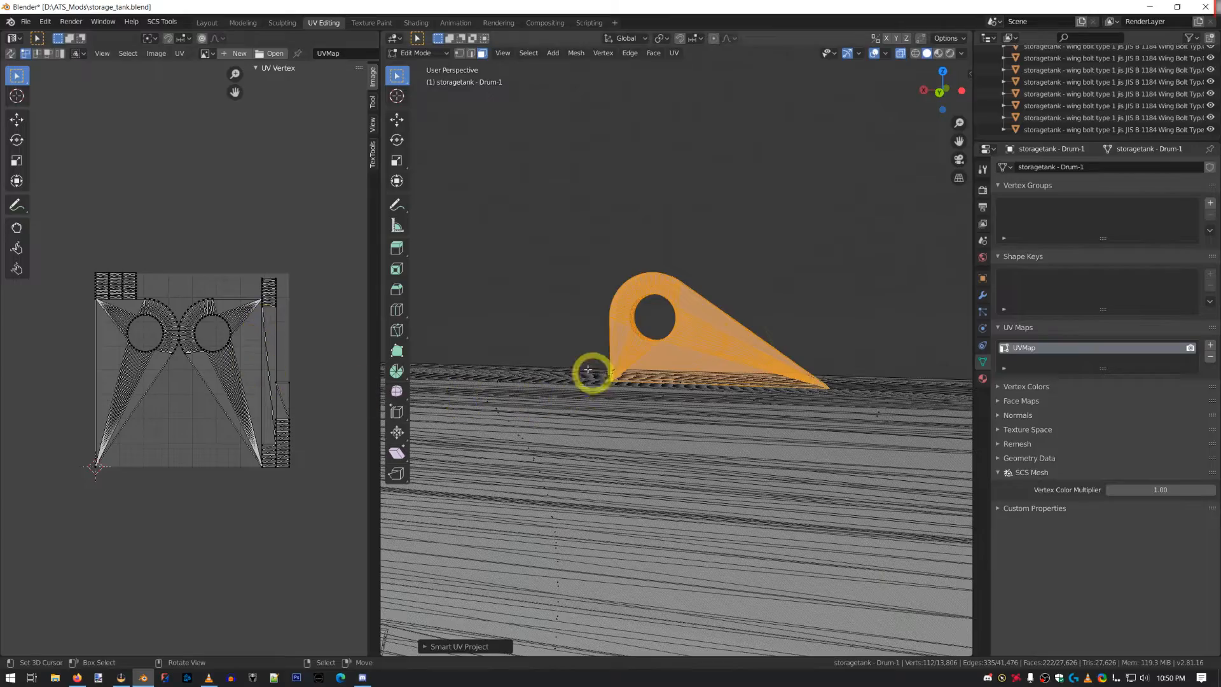
mouse_move(591, 371)
middle_down()
mouse_move(593, 357)
mouse_move(602, 376)
mouse_move(562, 395)
mouse_move(539, 376)
mouse_move(547, 362)
mouse_move(573, 366)
middle_up()
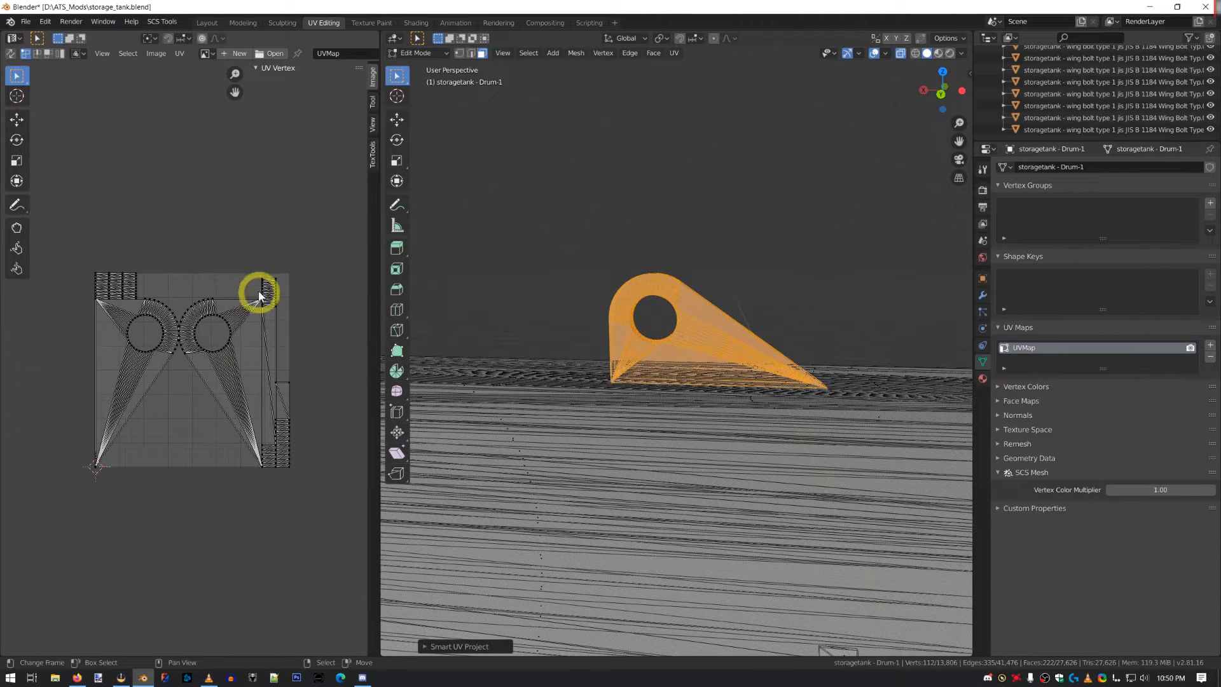
key(b)
drag(259, 273, 277, 280)
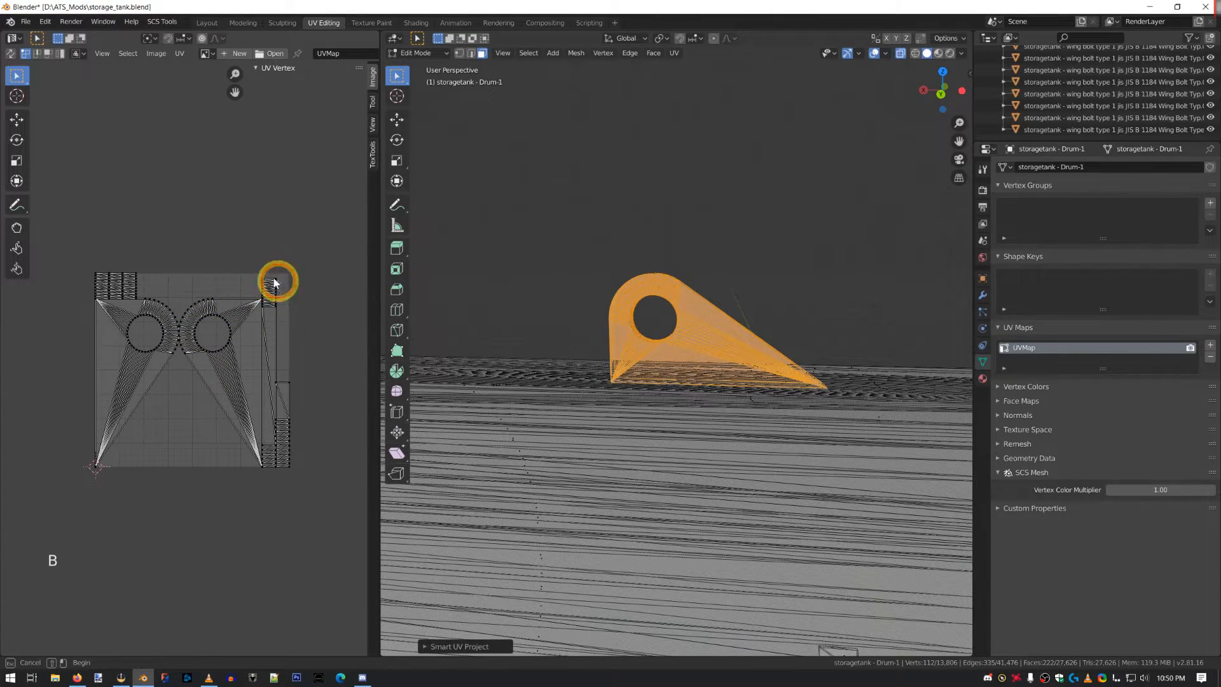
key(ctrl+l)
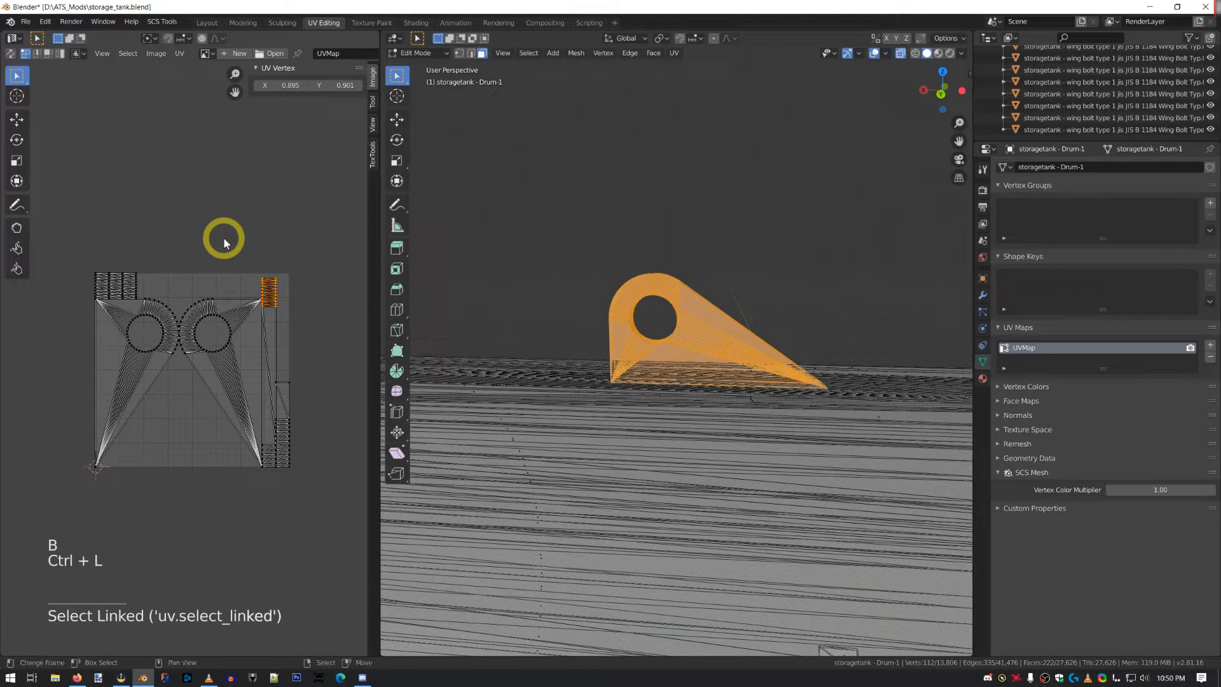
key(b)
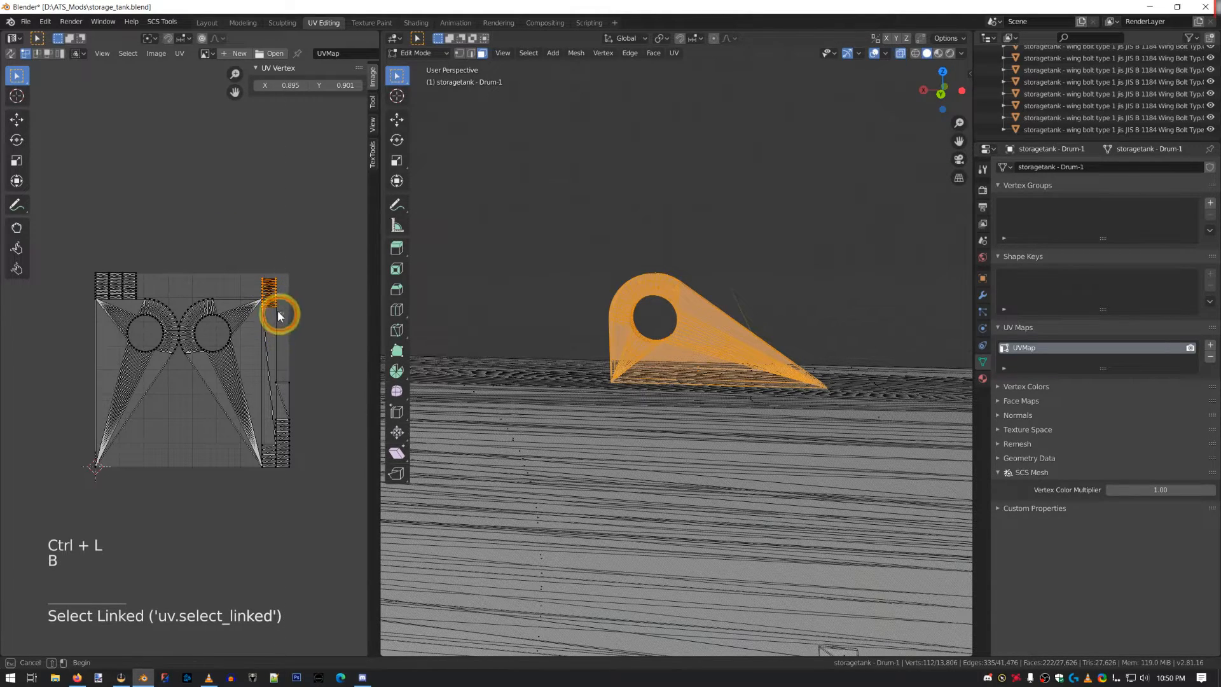
drag(277, 309, 272, 292)
key(ctrl+l)
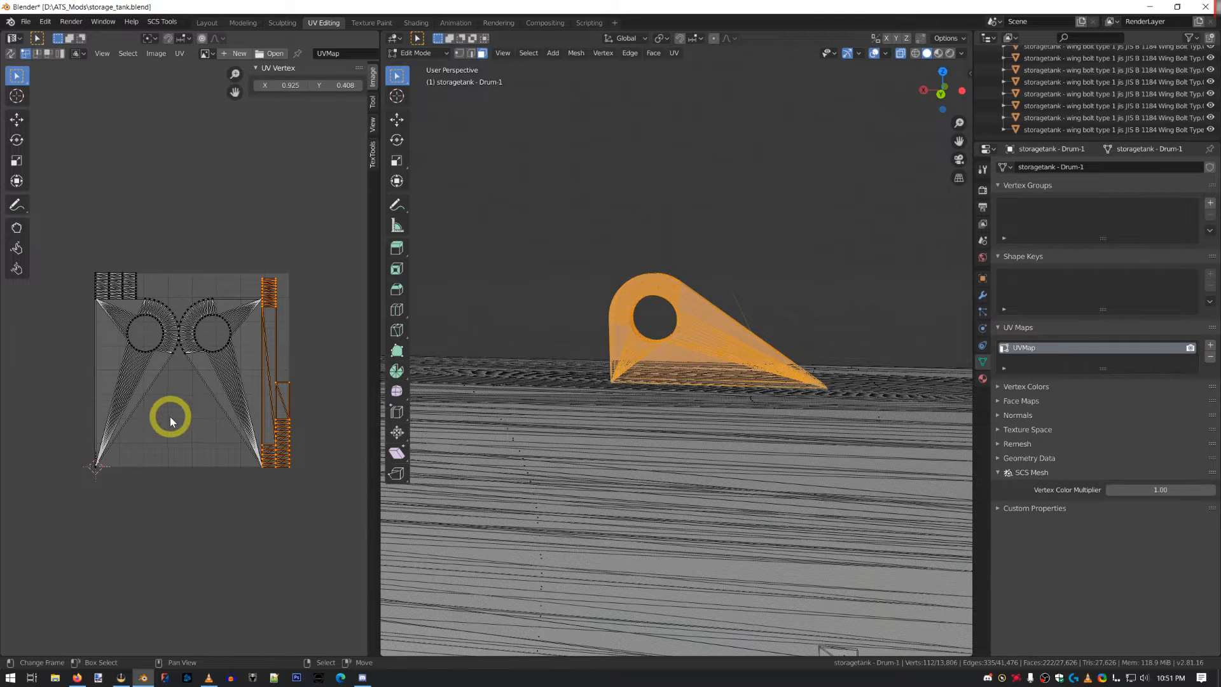
- Select all of the lifting lug's UV islands
key(a)
key(a)
key(a)
key(a)
key(a)
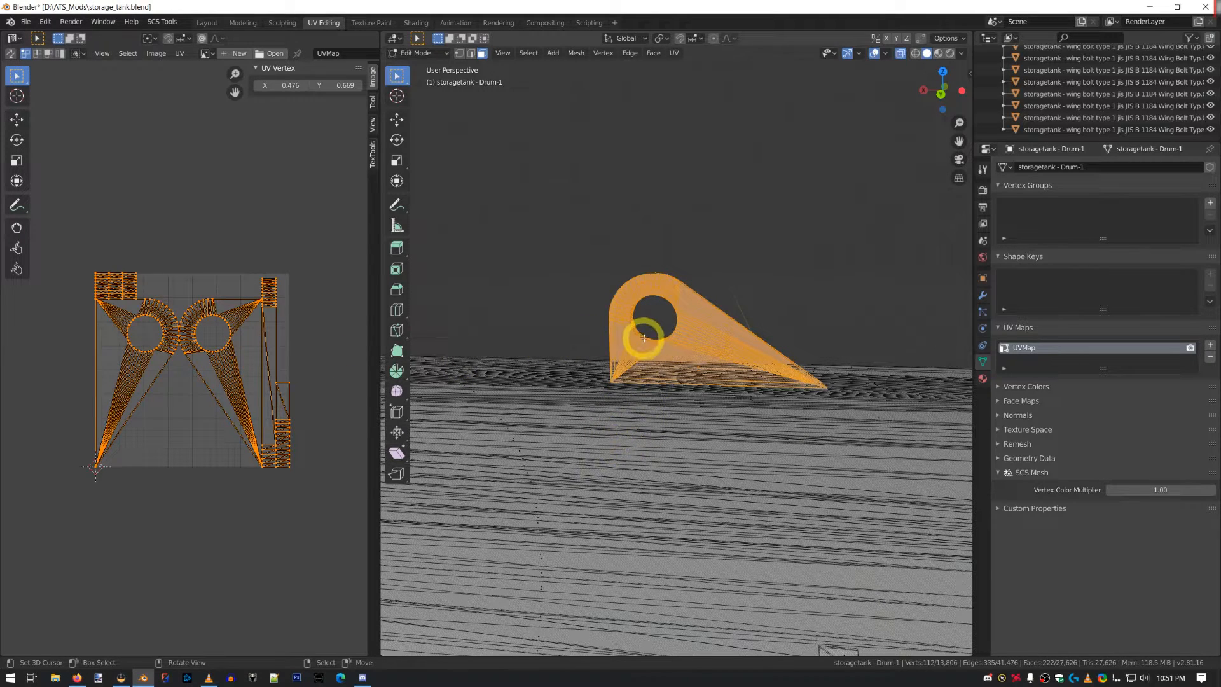
- Return the drum to object mode and deselect all objects
scroll(656, 361, down, 4)
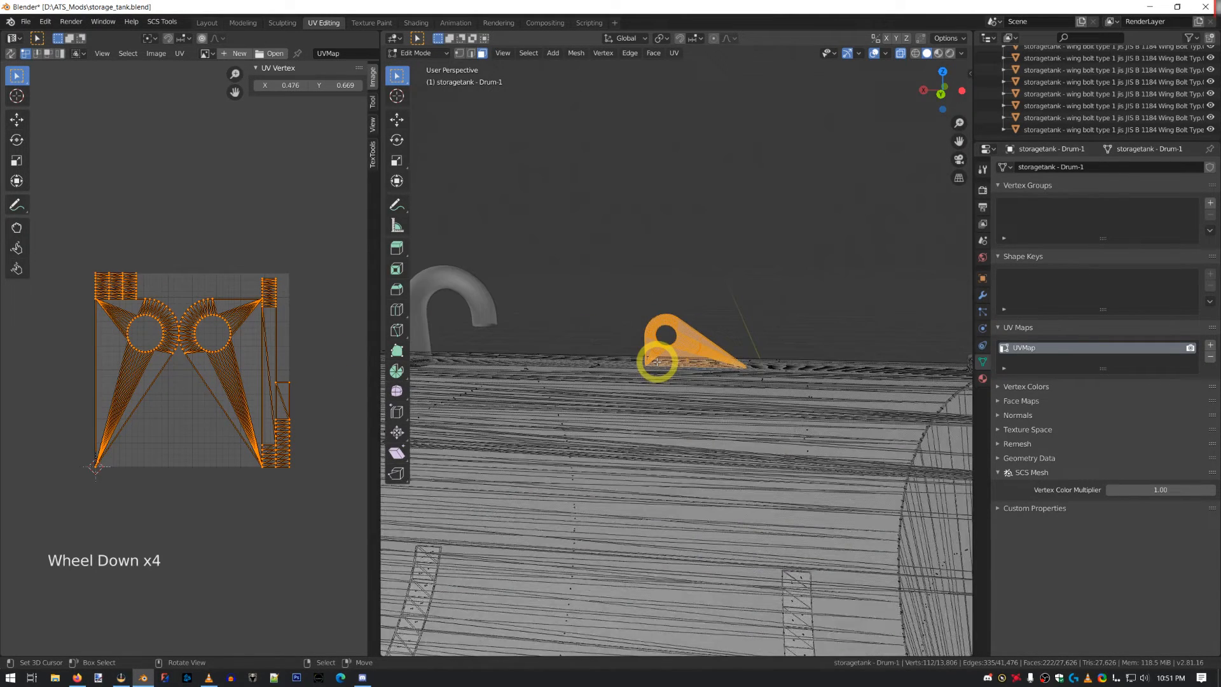
scroll(657, 361, down, 2)
key(Tab)
scroll(661, 375, down, 8)
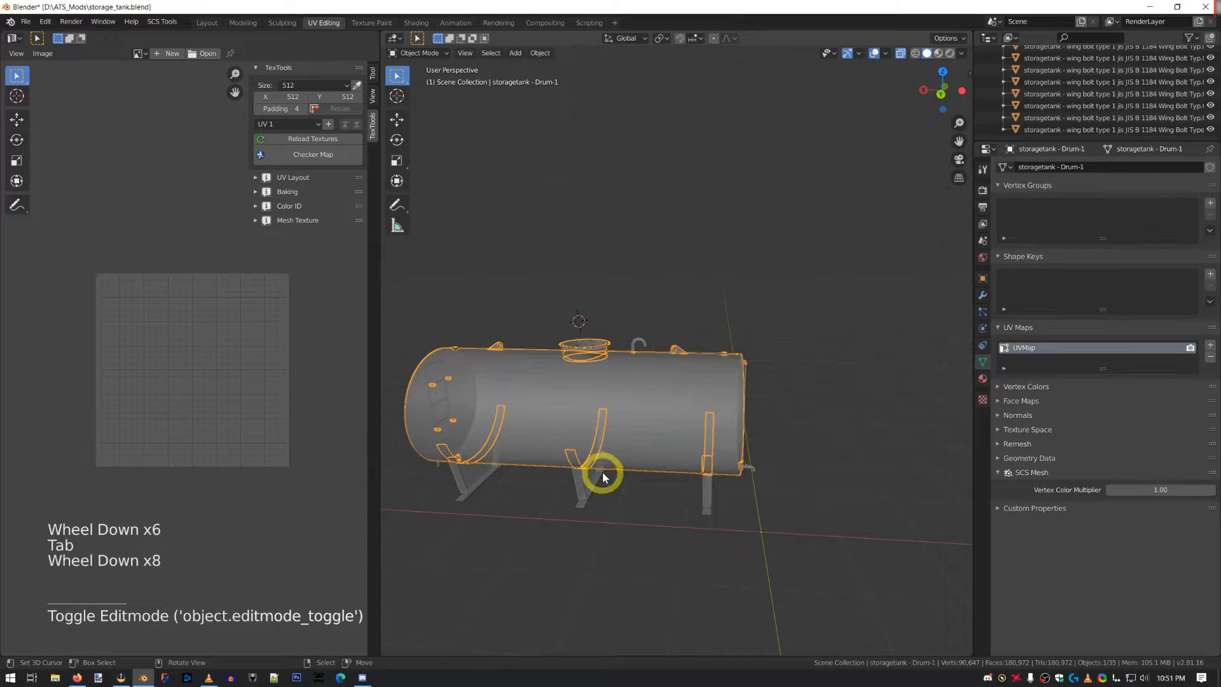
key(a)
key(a)
key(a)
click(847, 163)
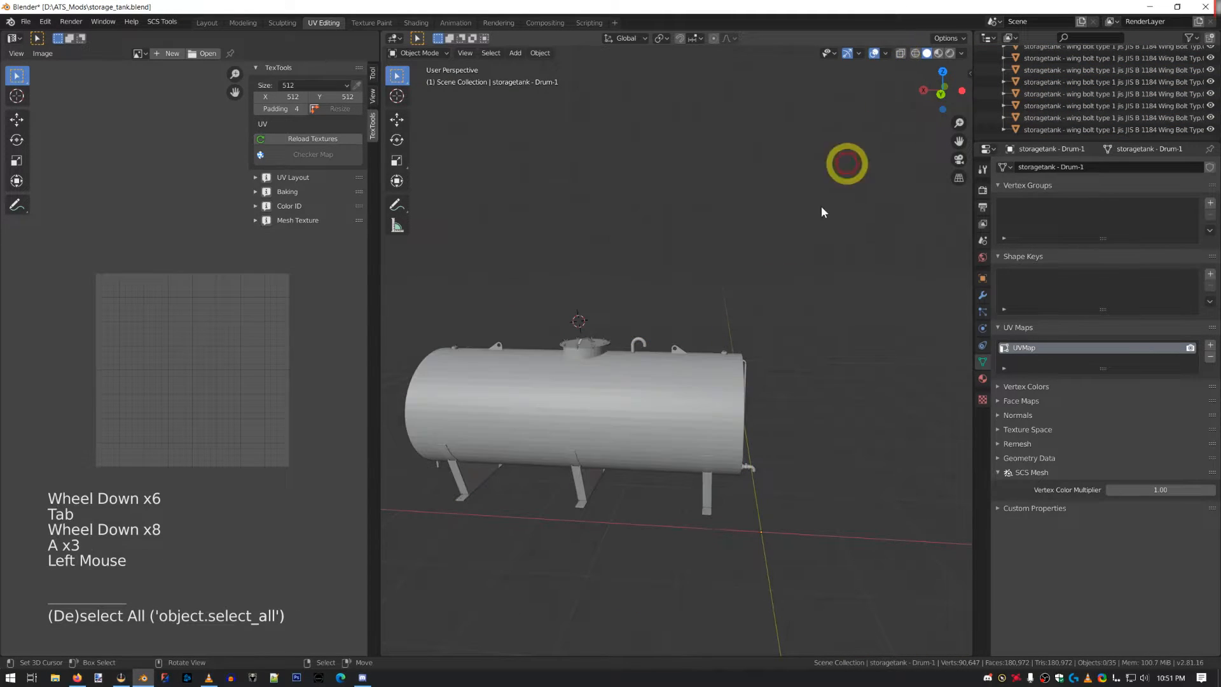
- Open the ball valve assembly at the base of the tank's end for editing and select all its faces
middle_drag(623, 350, 559, 343)
scroll(653, 462, up, 2)
middle_drag(654, 463, 676, 472)
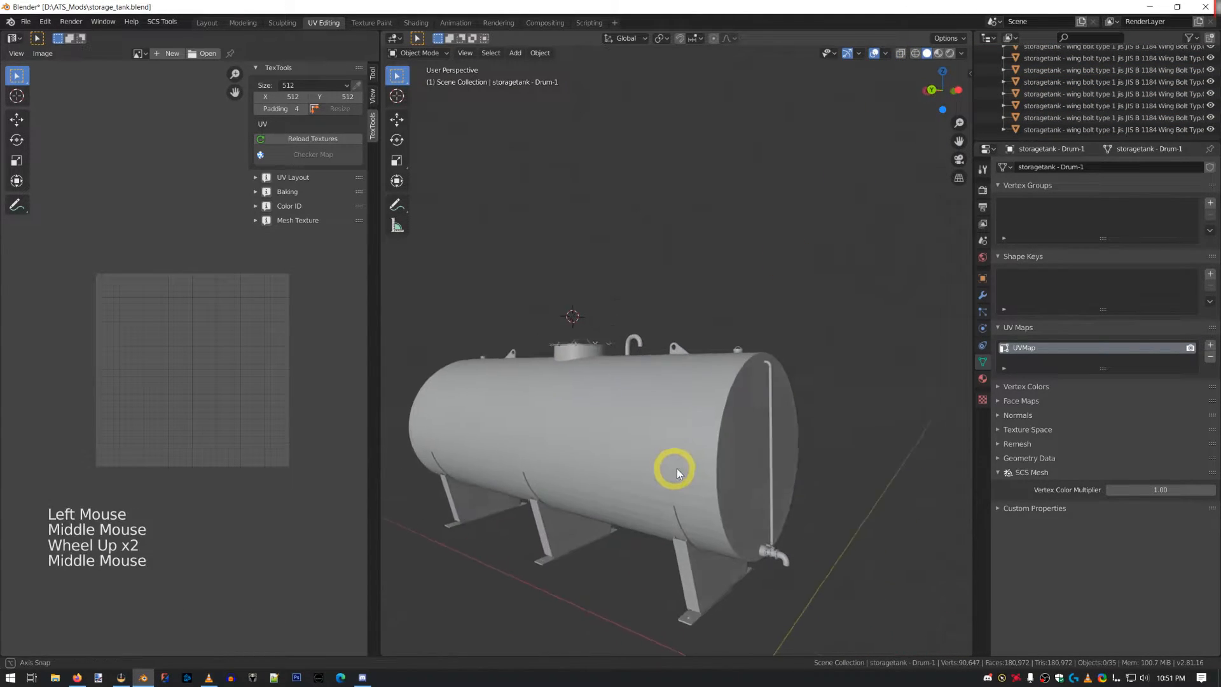
alt+middle_click(777, 550)
scroll(692, 382, up, 4)
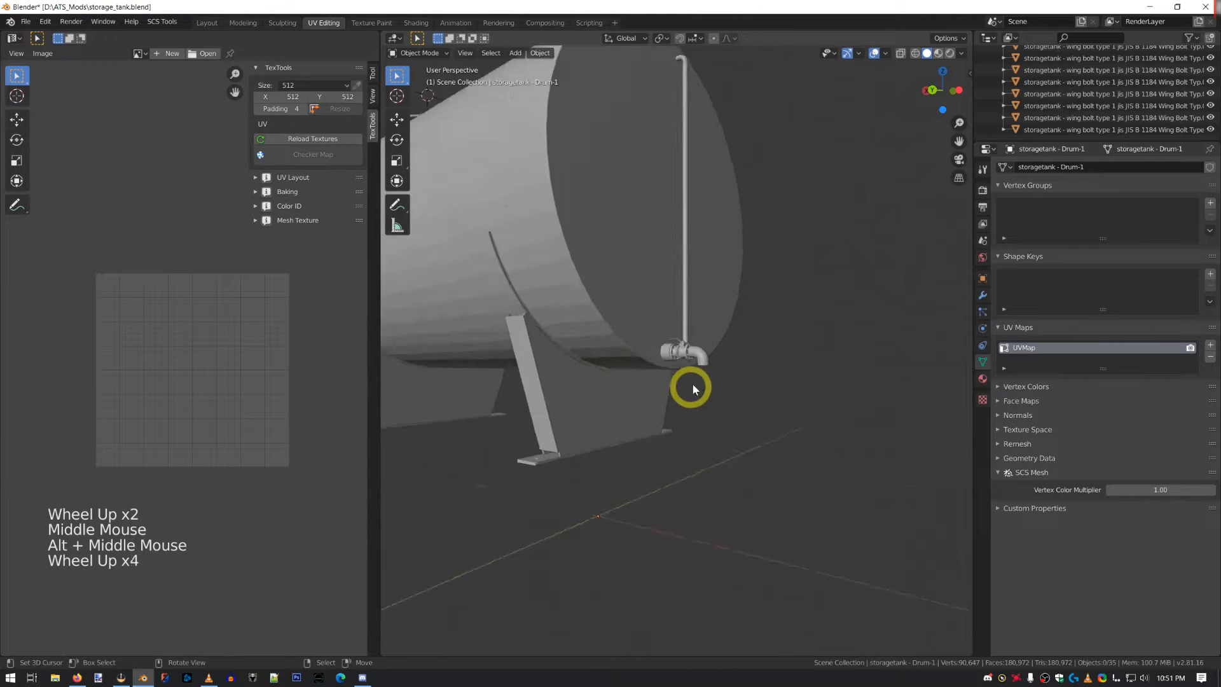
scroll(691, 382, up, 6)
middle_drag(700, 386, 556, 412)
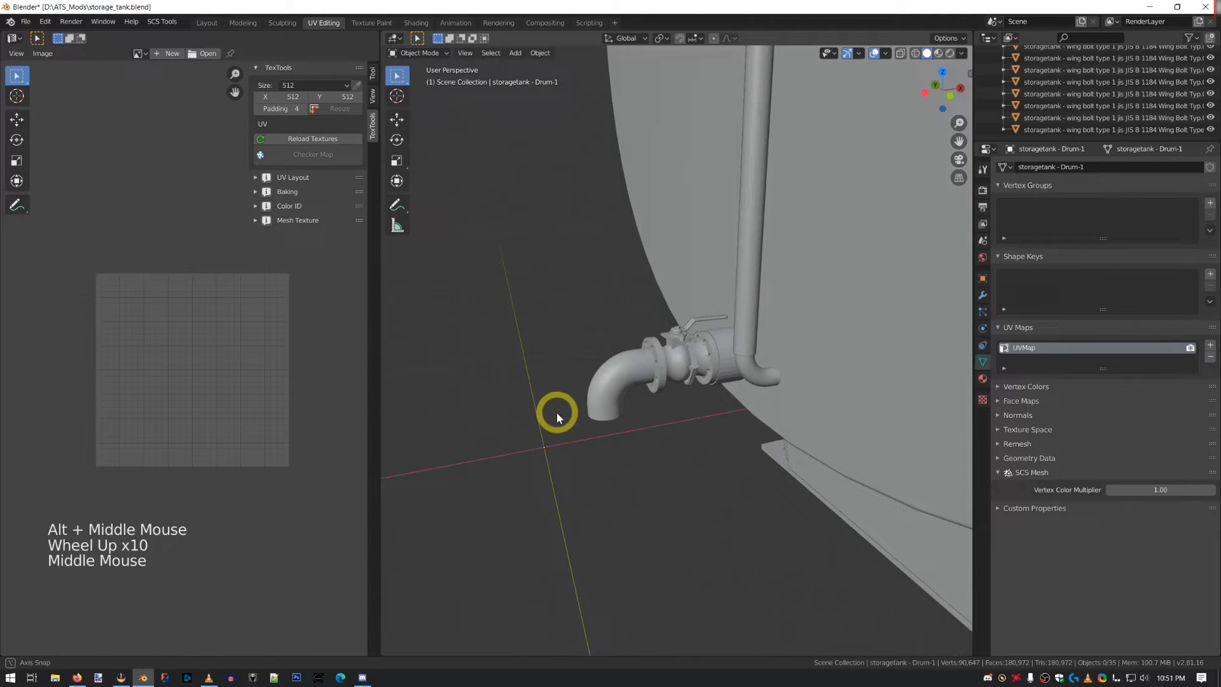
right_click(677, 330)
key(Tab)
scroll(695, 409, up, 3)
key(a)
mouse_move(695, 409)
middle_down()
mouse_move(662, 373)
mouse_move(699, 388)
middle_up()
scroll(669, 386, up, 1)
scroll(662, 373, up, 2)
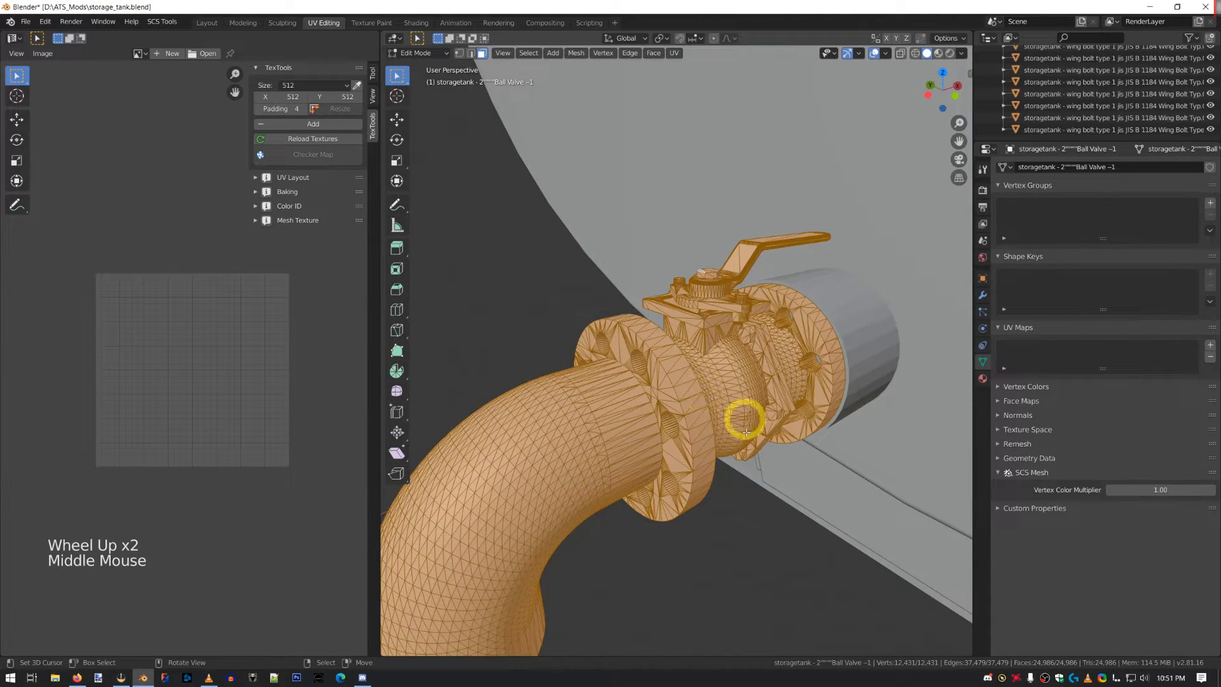
key(Tab)
key(Tab)
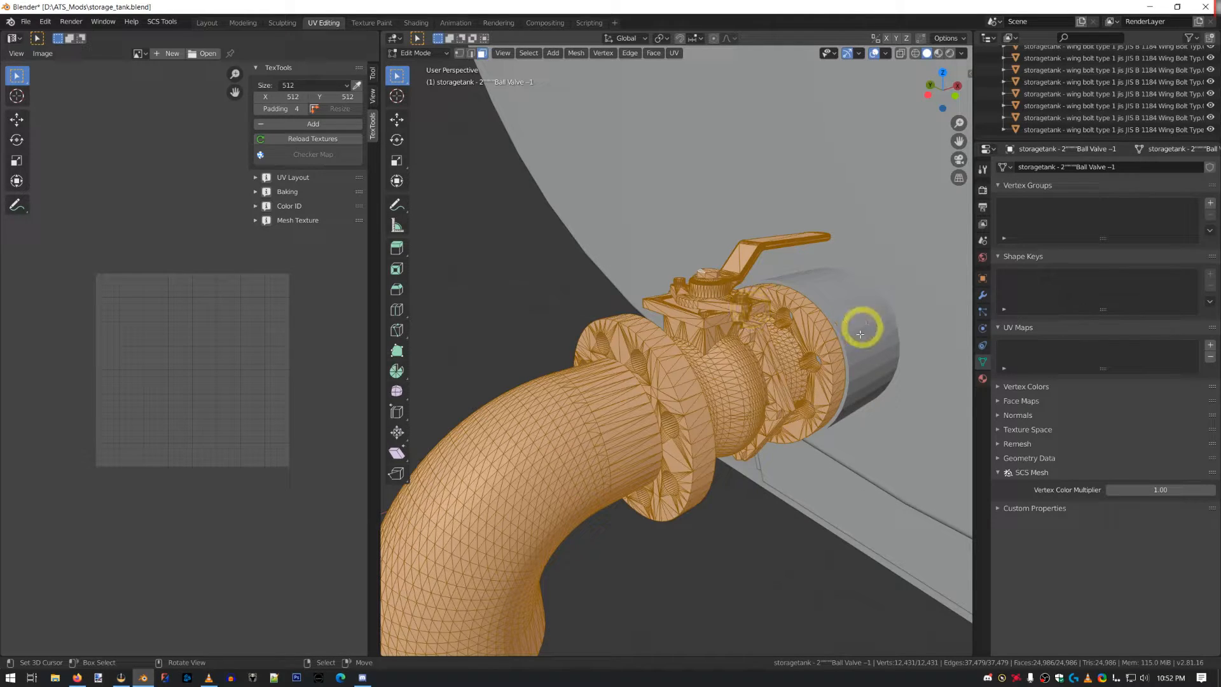
- Unwrap the whole ball valve with Smart UV Project, keeping the 66 angle limit and 0.00 island margin
scroll(751, 446, down, 1)
scroll(752, 447, down, 1)
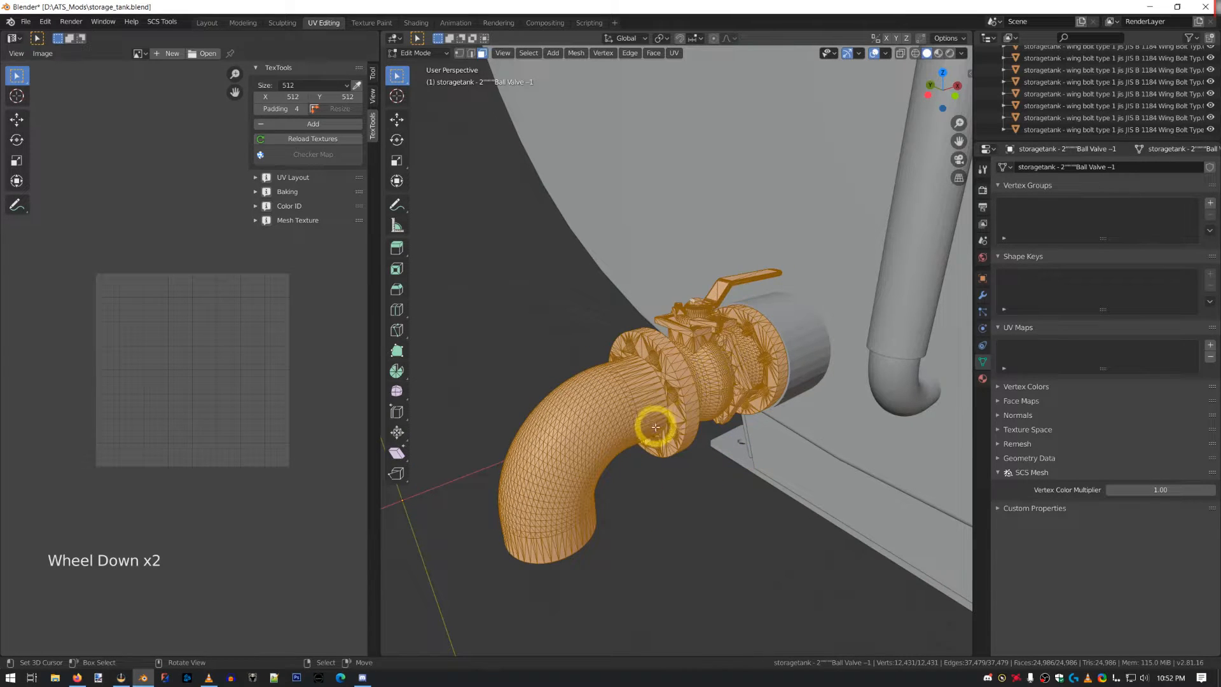
click(674, 54)
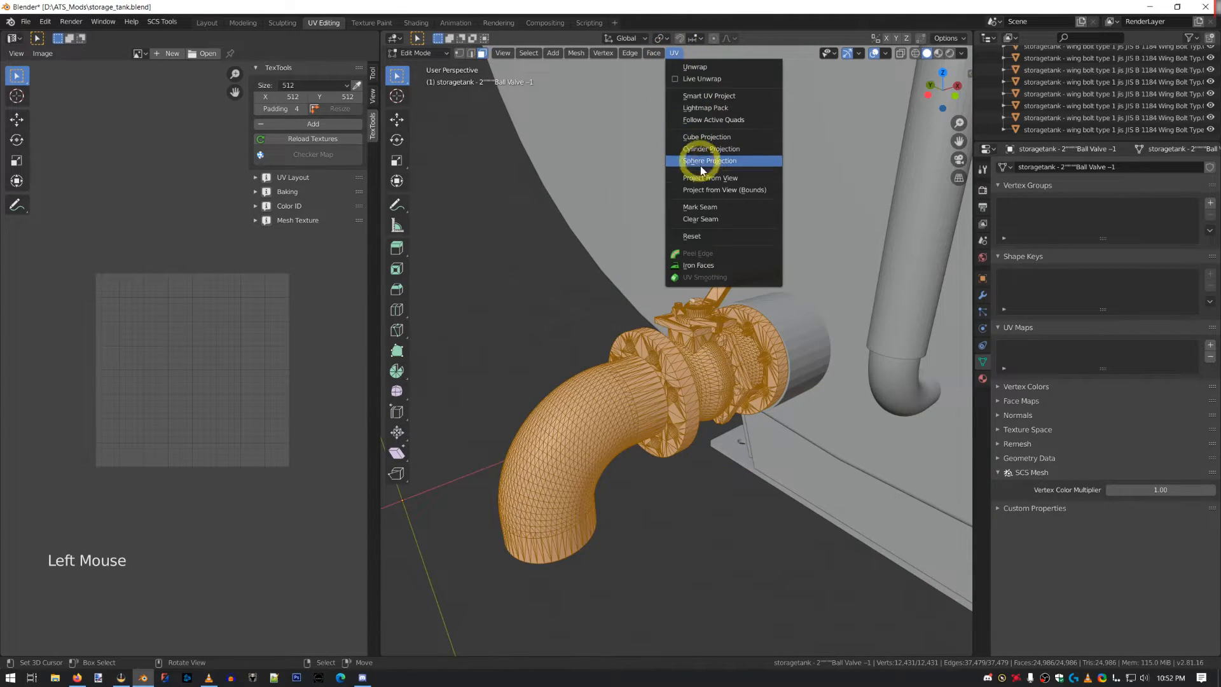
click(707, 96)
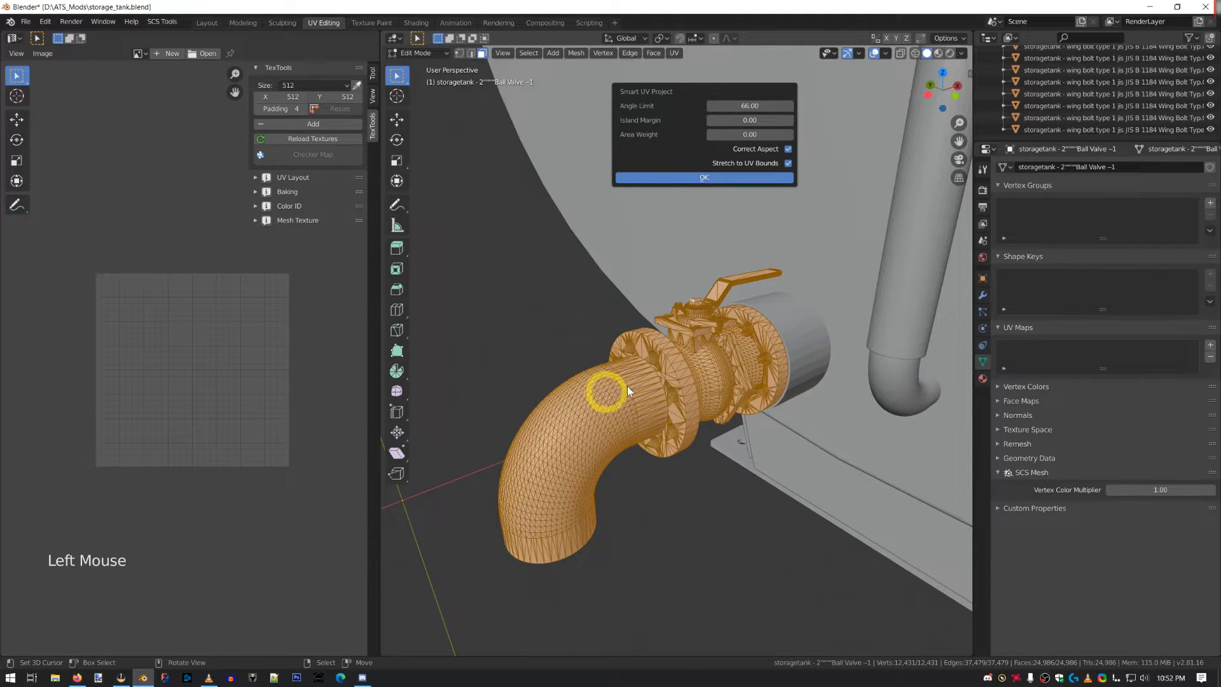
click(711, 184)
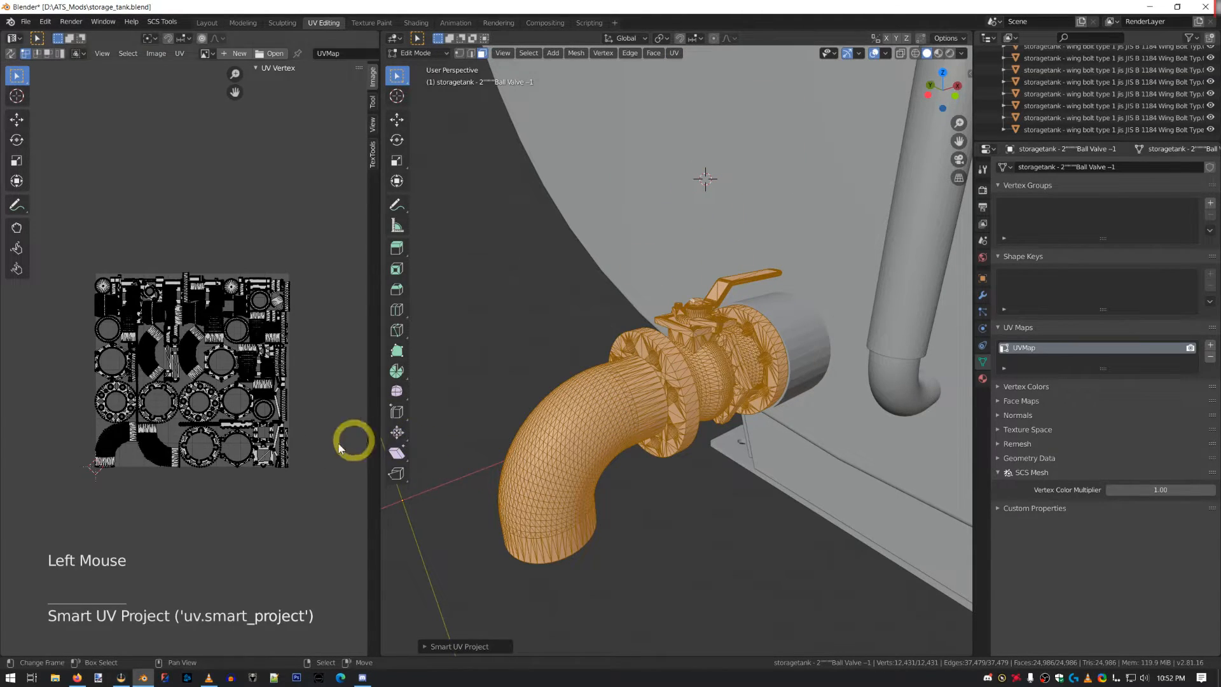
- Select all of the ball valve's UV islands and examine the resulting layout up close
key(a)
middle_drag(172, 387, 100, 368)
scroll(185, 354, up, 4)
scroll(172, 365, down, 1)
scroll(104, 395, down, 1)
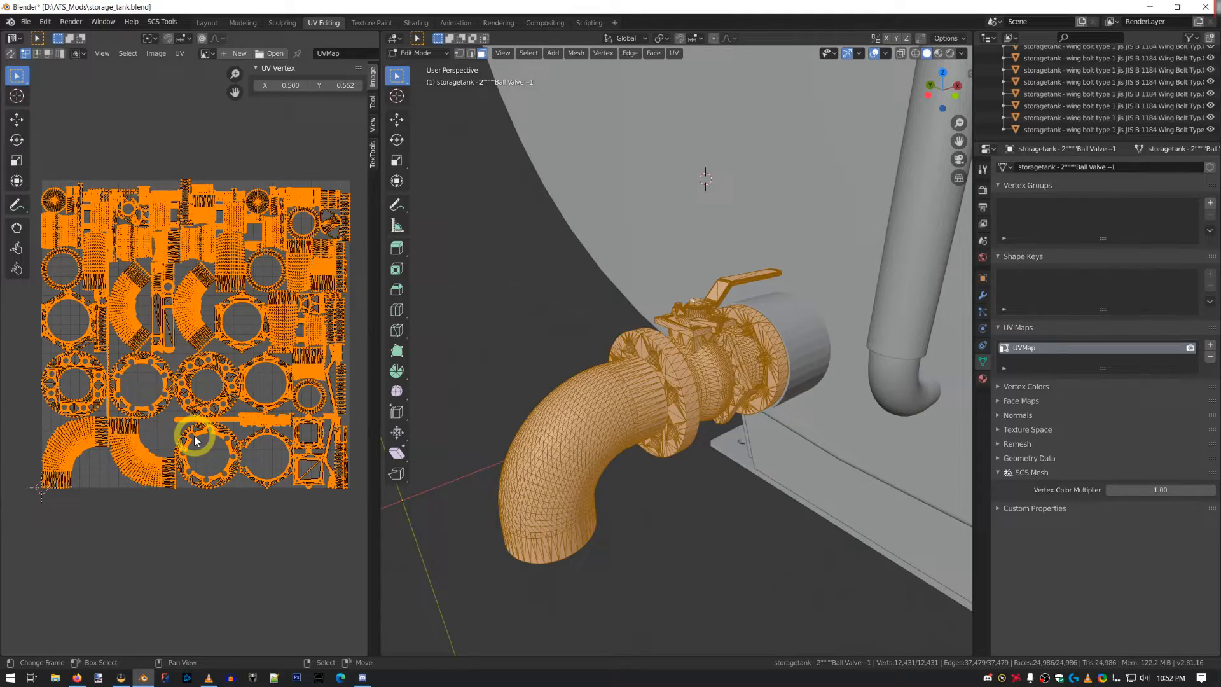
scroll(180, 299, up, 4)
middle_drag(182, 280, 112, 248)
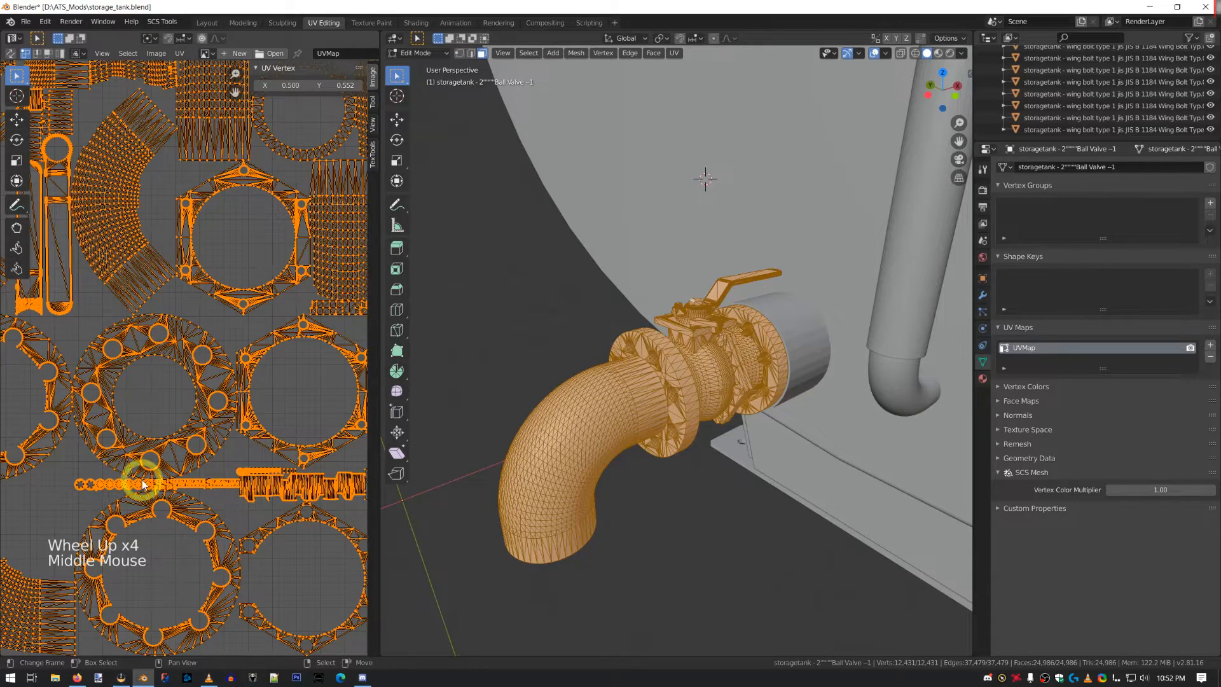
scroll(214, 347, down, 3)
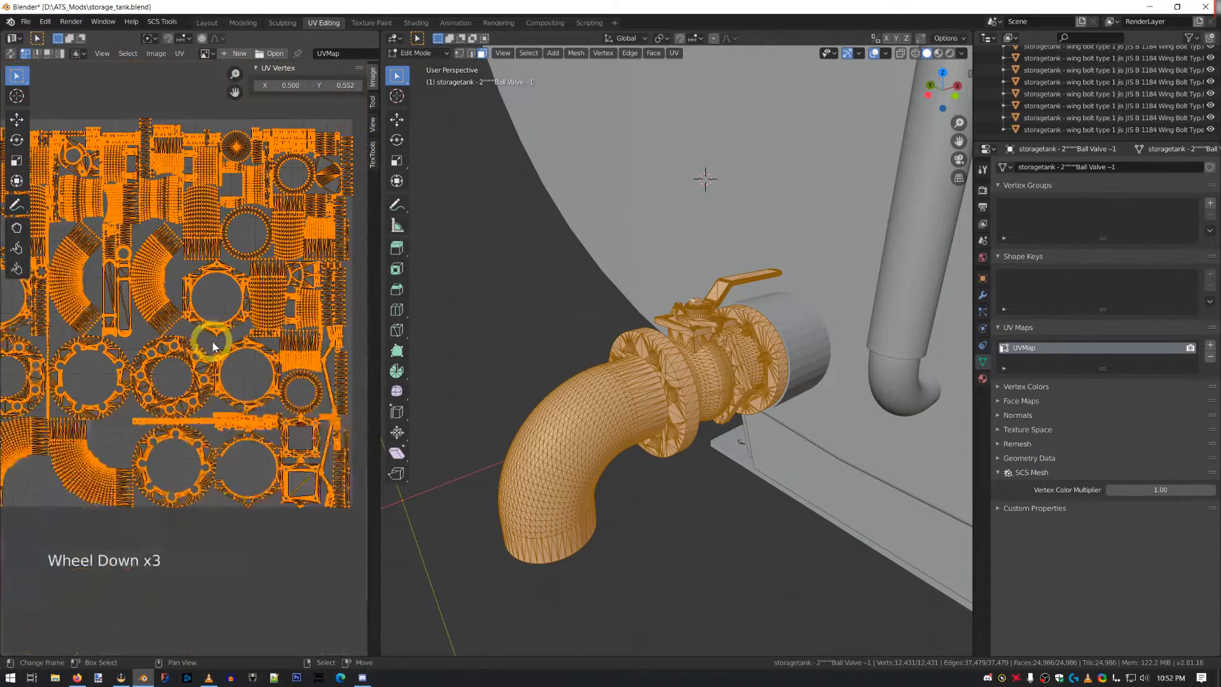
middle_drag(214, 346, 199, 370)
scroll(199, 370, down, 2)
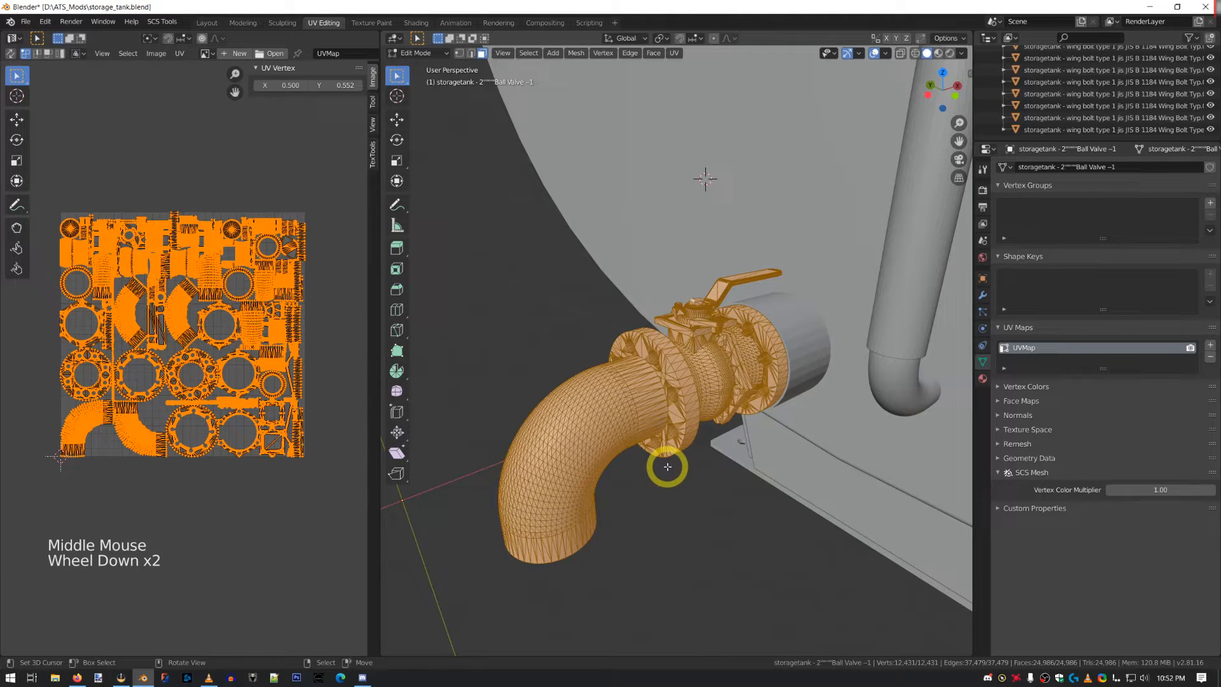
- Return the ball valve to object mode and view the whole tank from the side
key(Tab)
scroll(646, 342, down, 2)
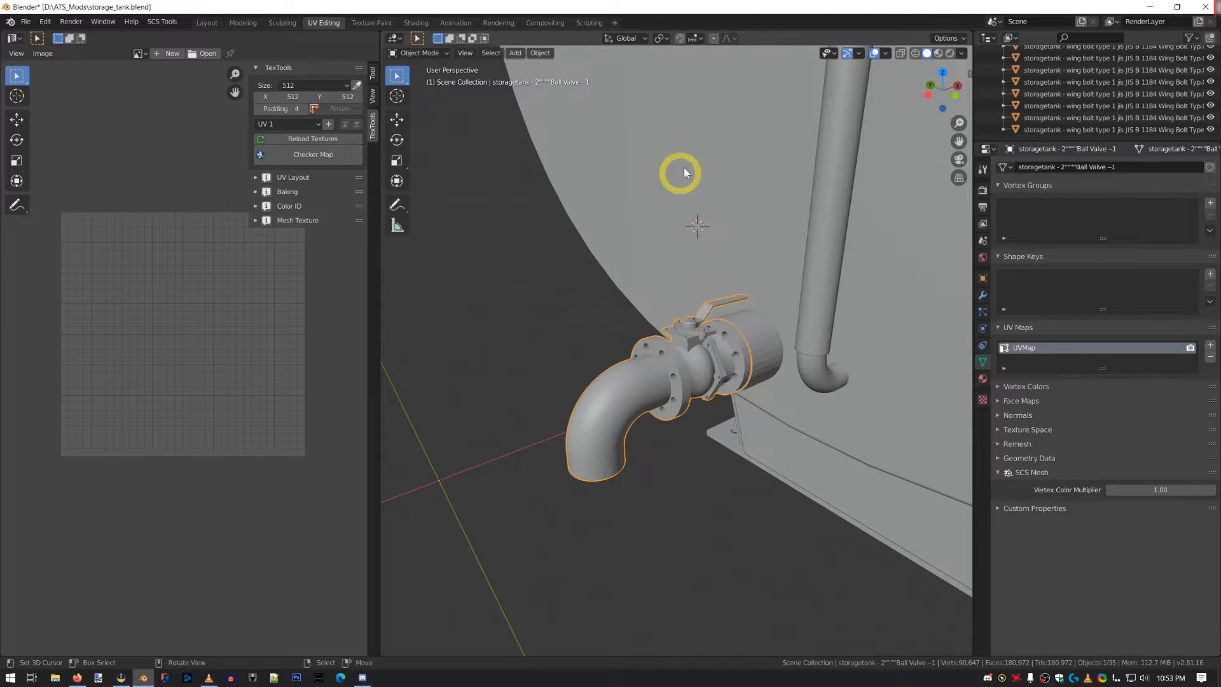
scroll(711, 181, down, 12)
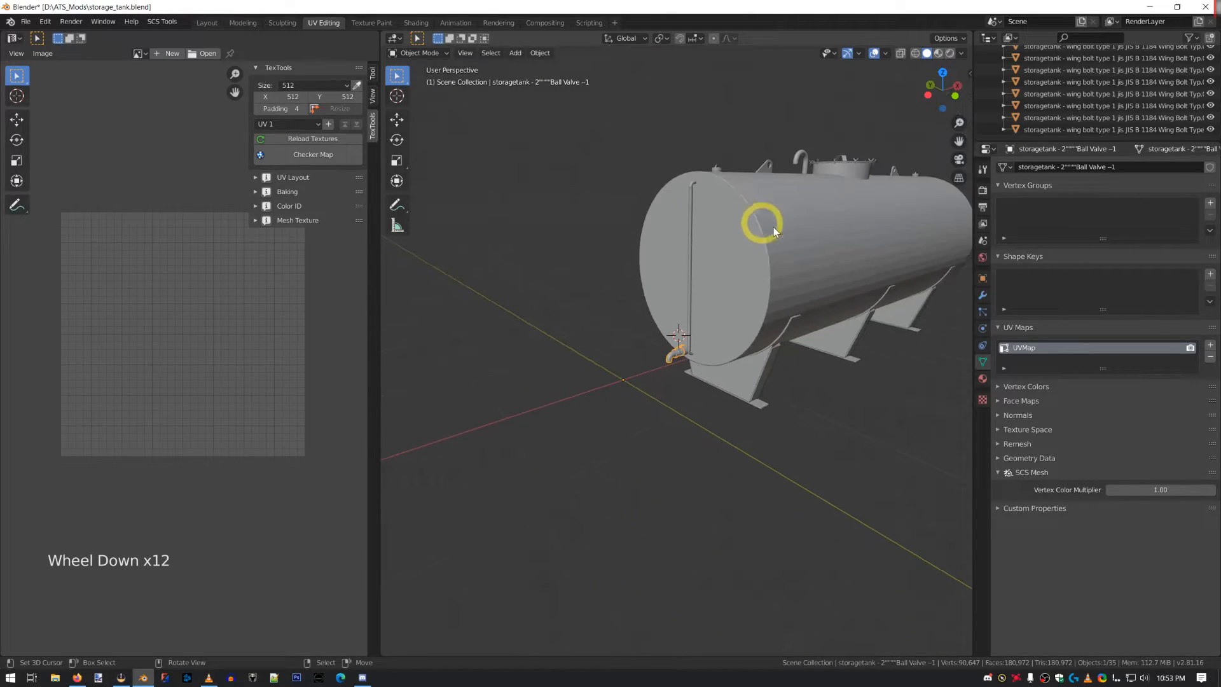
middle_drag(773, 227, 786, 242)
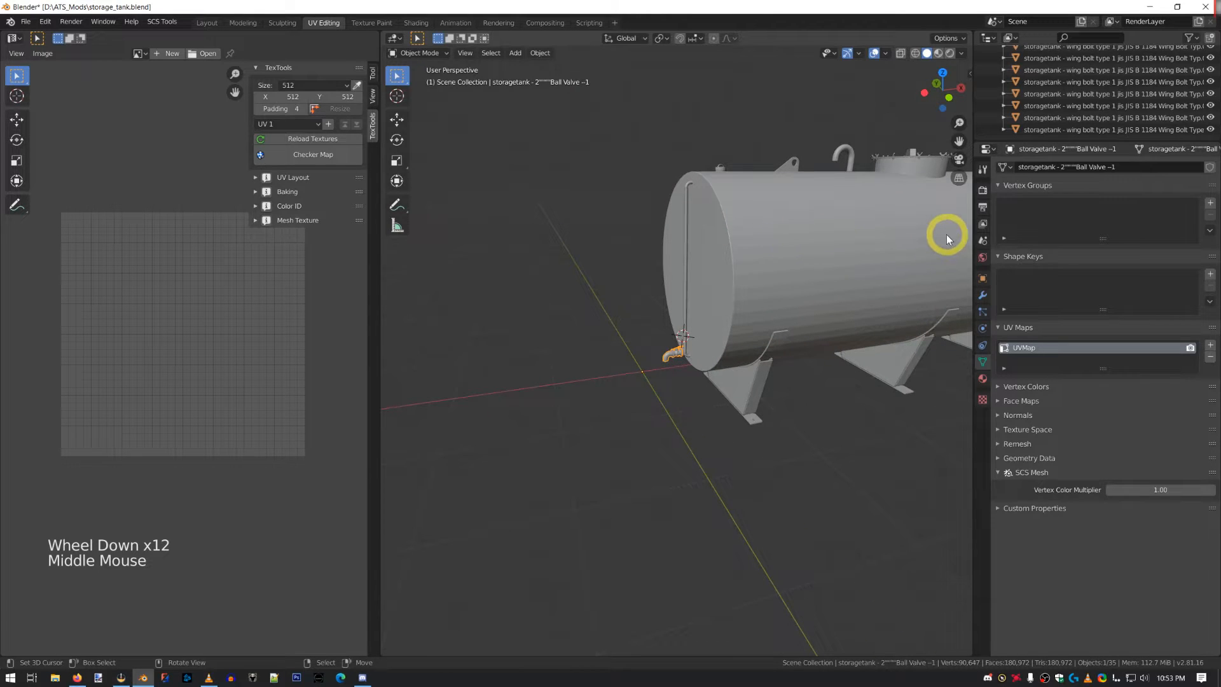
alt+middle_click(907, 258)
scroll(864, 289, up, 1)
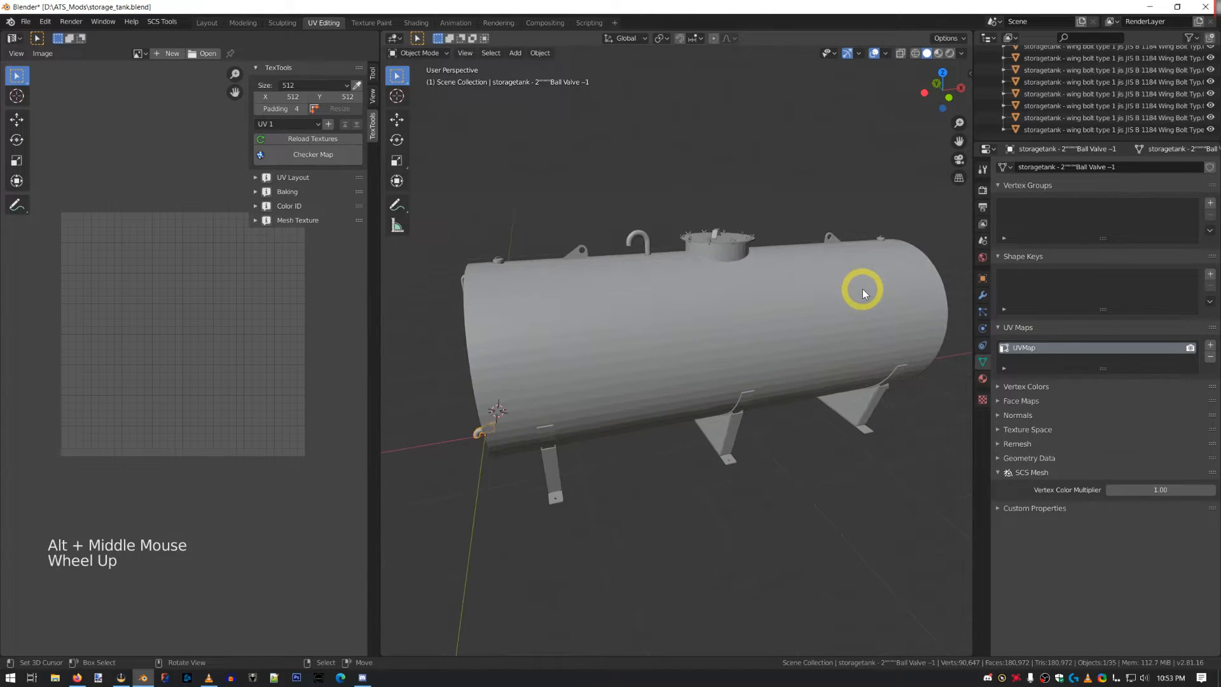
mouse_move(864, 290)
middle_down()
mouse_move(857, 264)
mouse_move(869, 268)
middle_up()
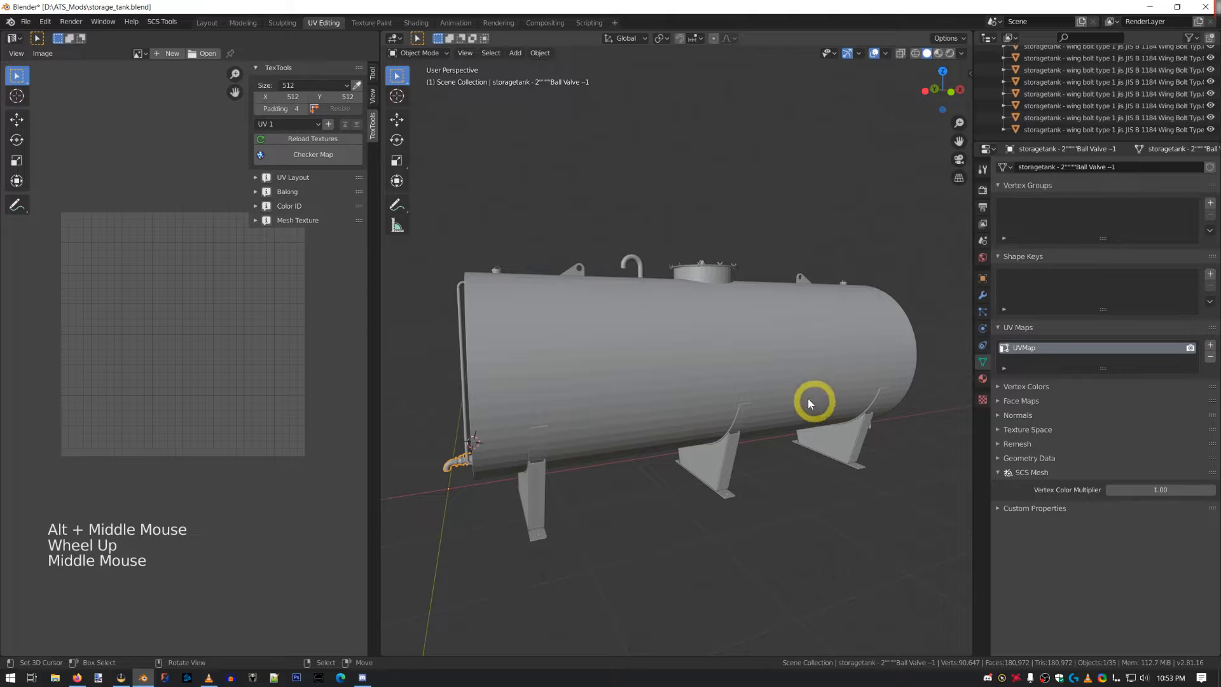
- Display the whole tank in material preview shading
middle_drag(808, 398, 598, 380)
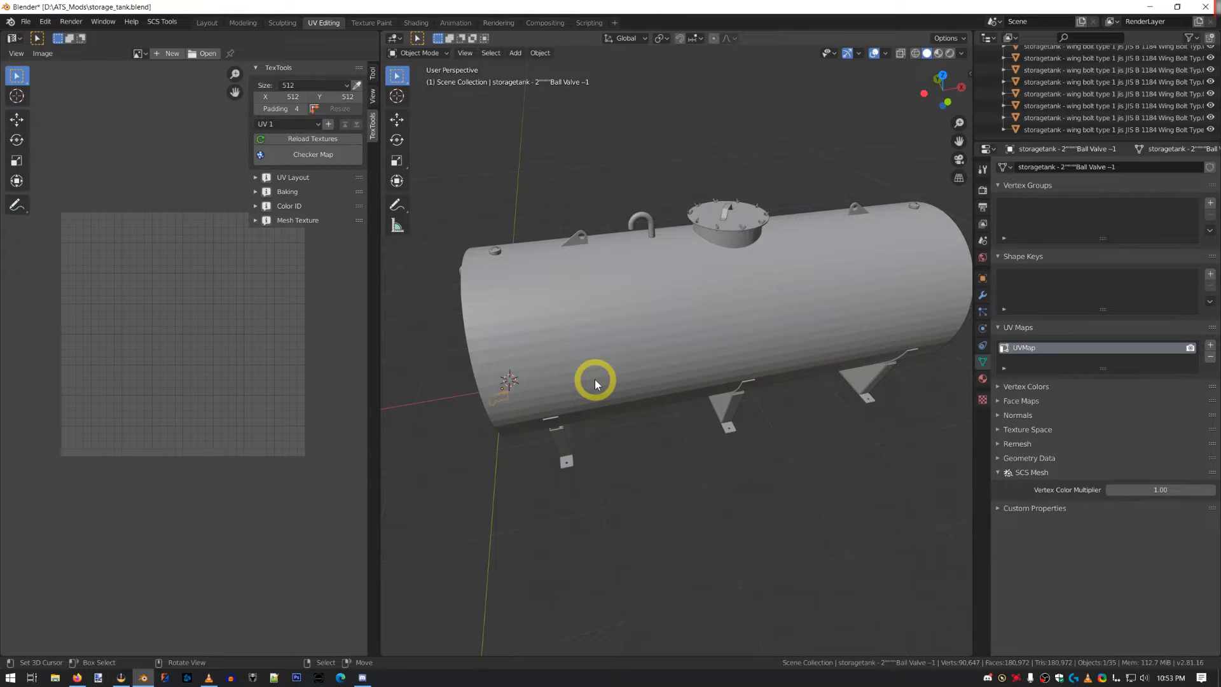
click(937, 53)
scroll(711, 398, down, 3)
alt+middle_click(710, 400)
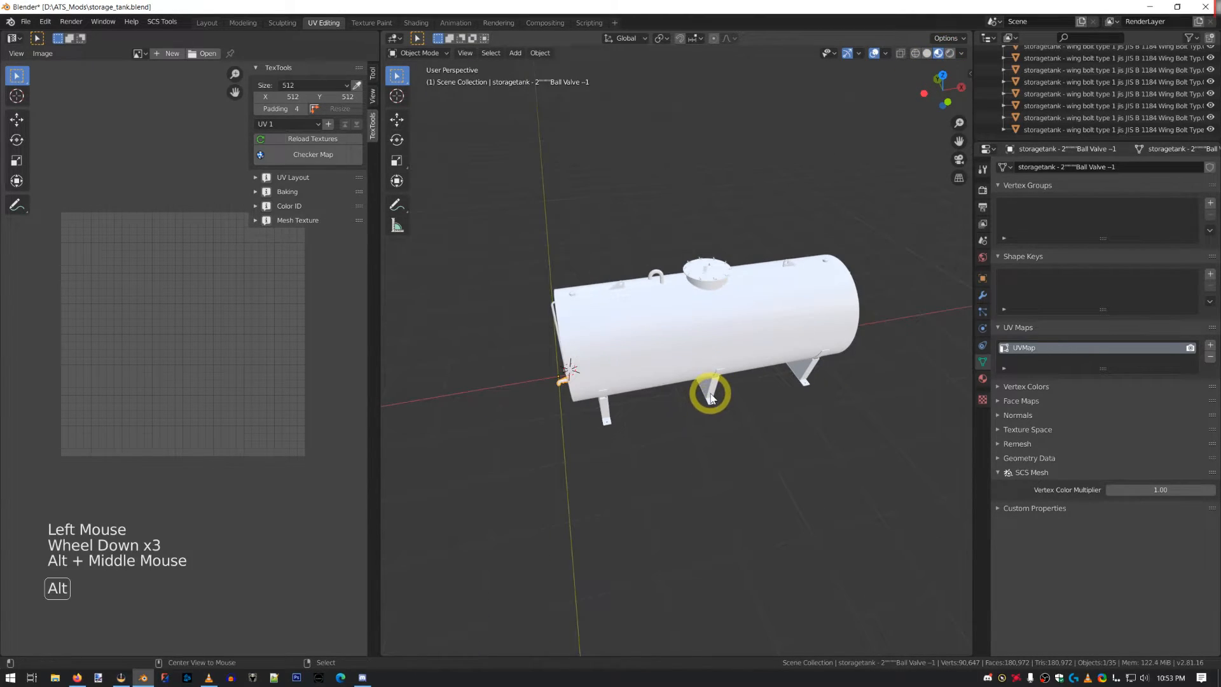
- Select the support base plates under the tank one at a time and select all their faces in edit mode
scroll(695, 375, up, 5)
middle_drag(695, 376, 748, 356)
right_click(691, 337)
scroll(692, 337, down, 4)
key(Tab)
key(a)
key(Tab)
right_click(661, 346)
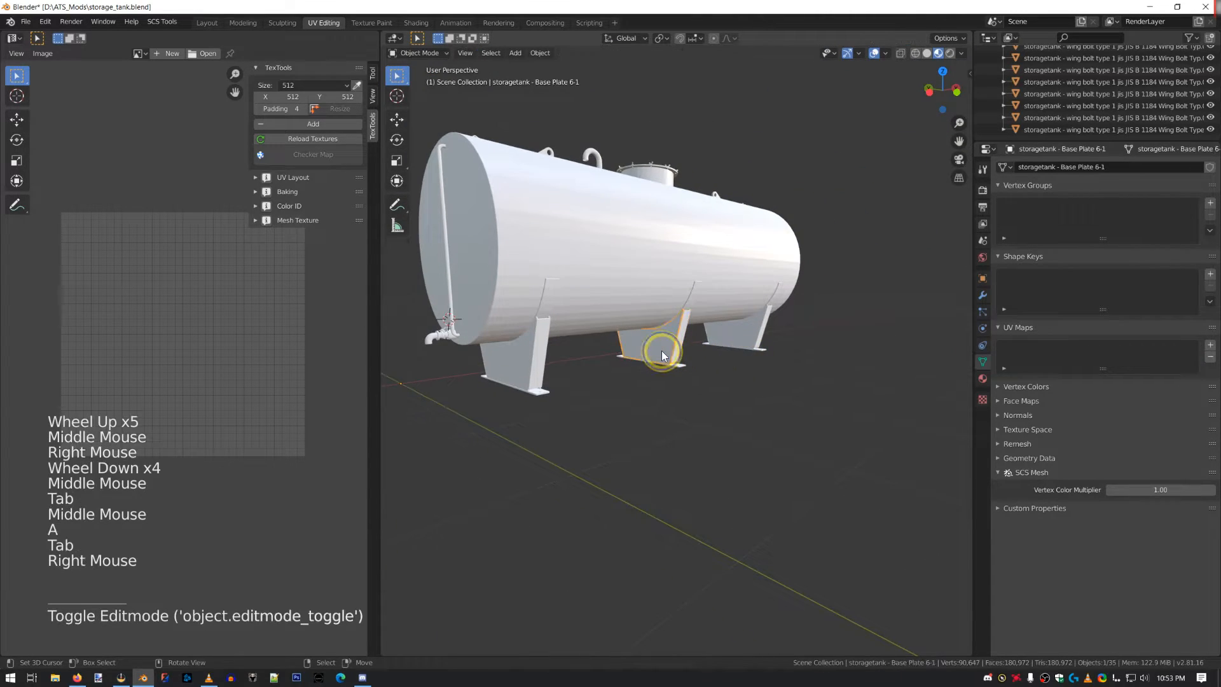
middle_drag(662, 347, 825, 316)
key(Tab)
key(a)
key(Tab)
- Pick the ladder on the tank's end, select all its faces in edit mode and return it to object mode
scroll(706, 346, down, 2)
right_click(825, 314)
key(Tab)
key(a)
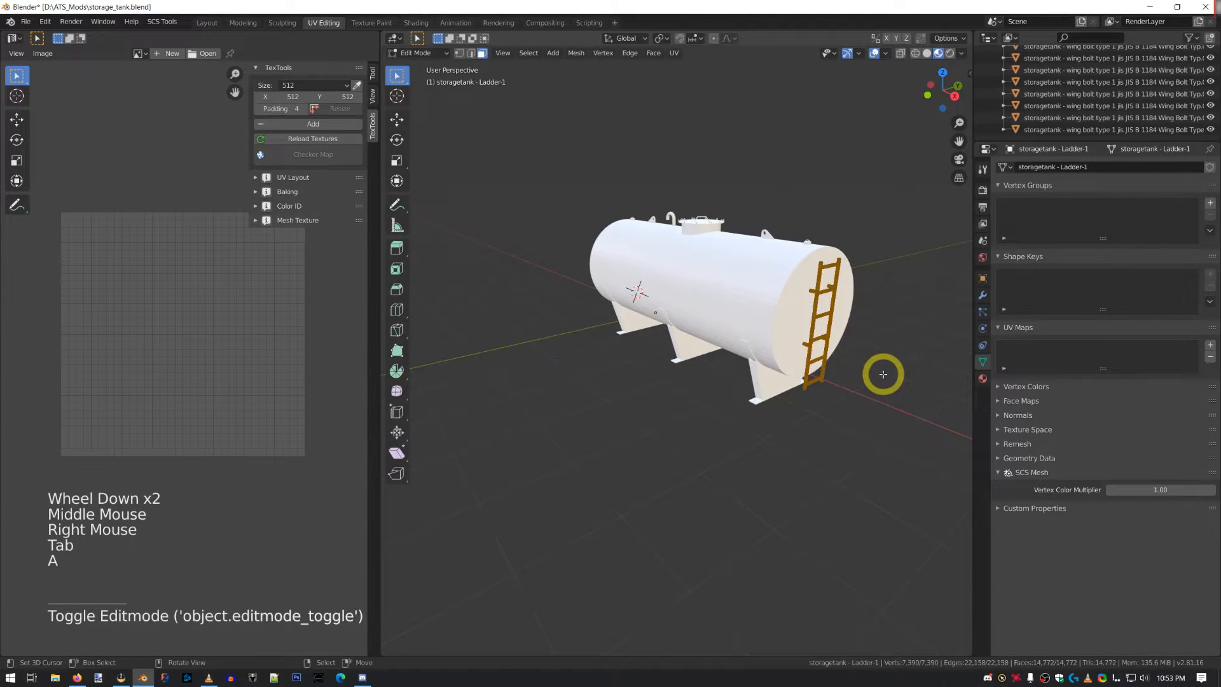
key(Tab)
middle_drag(884, 373, 830, 353)
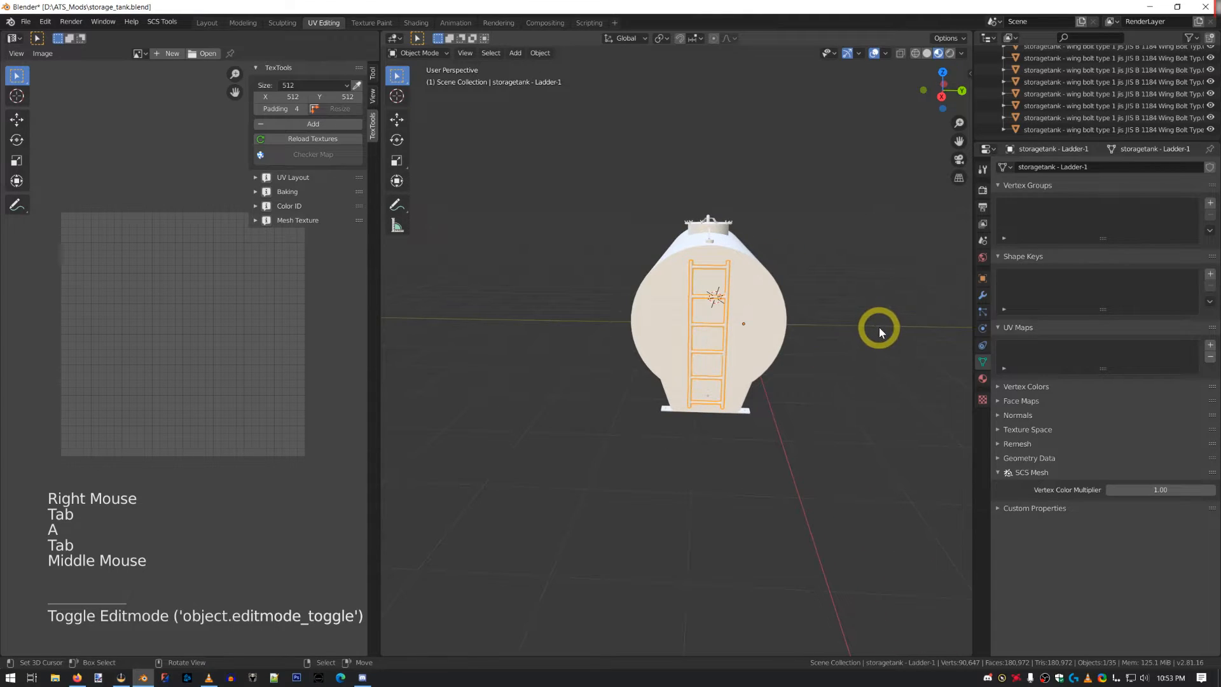
- Switch to the Animation workspace and frame the ladder end of the tank
click(983, 378)
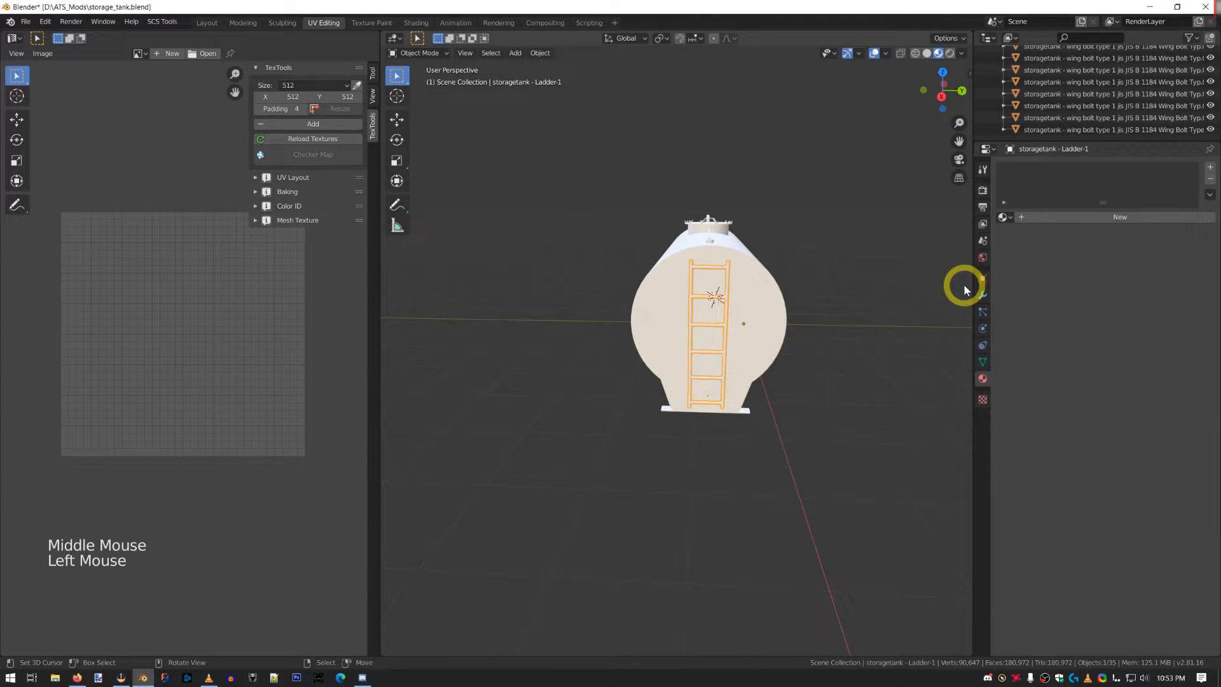
drag(973, 284, 923, 284)
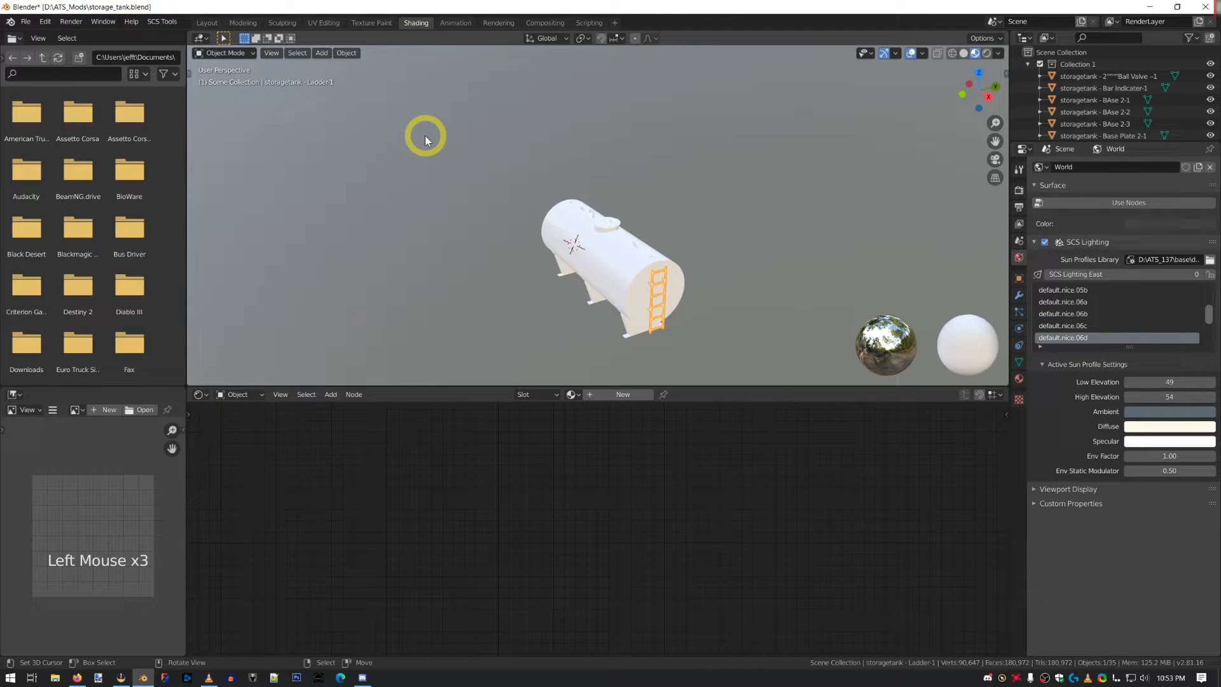
click(457, 22)
middle_drag(663, 260, 635, 260)
scroll(642, 252, up, 1)
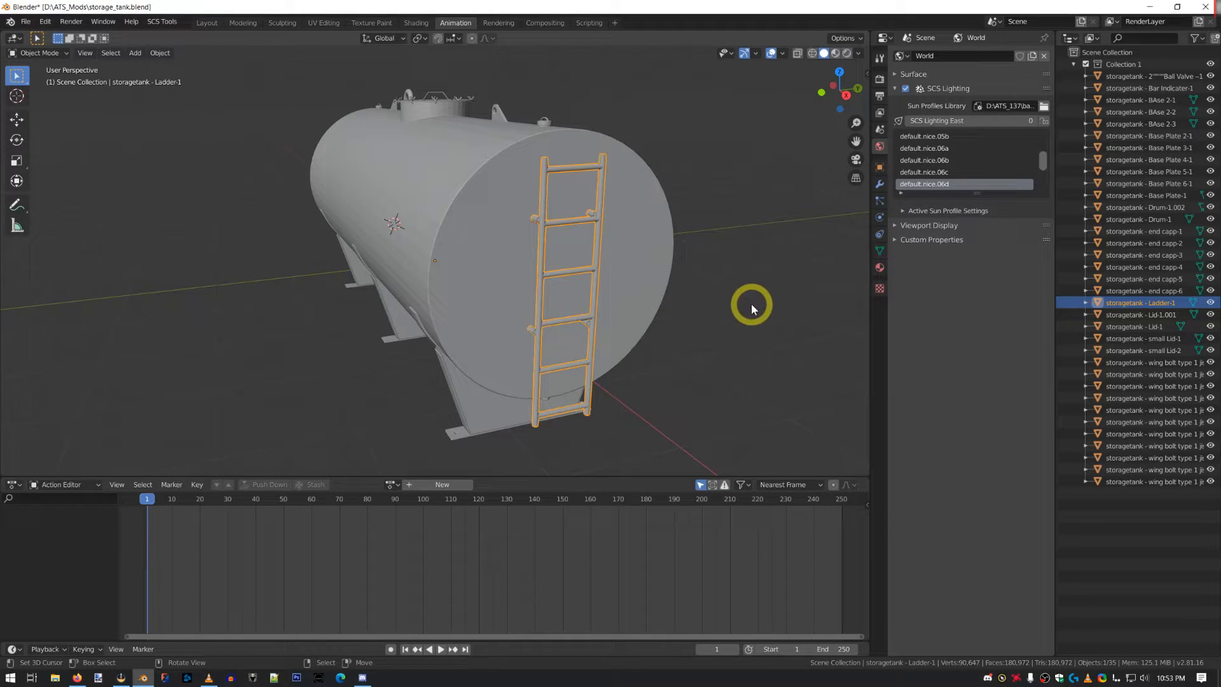
- Create a new material for the ladder and name it ladder
click(879, 267)
click(966, 107)
click(950, 106)
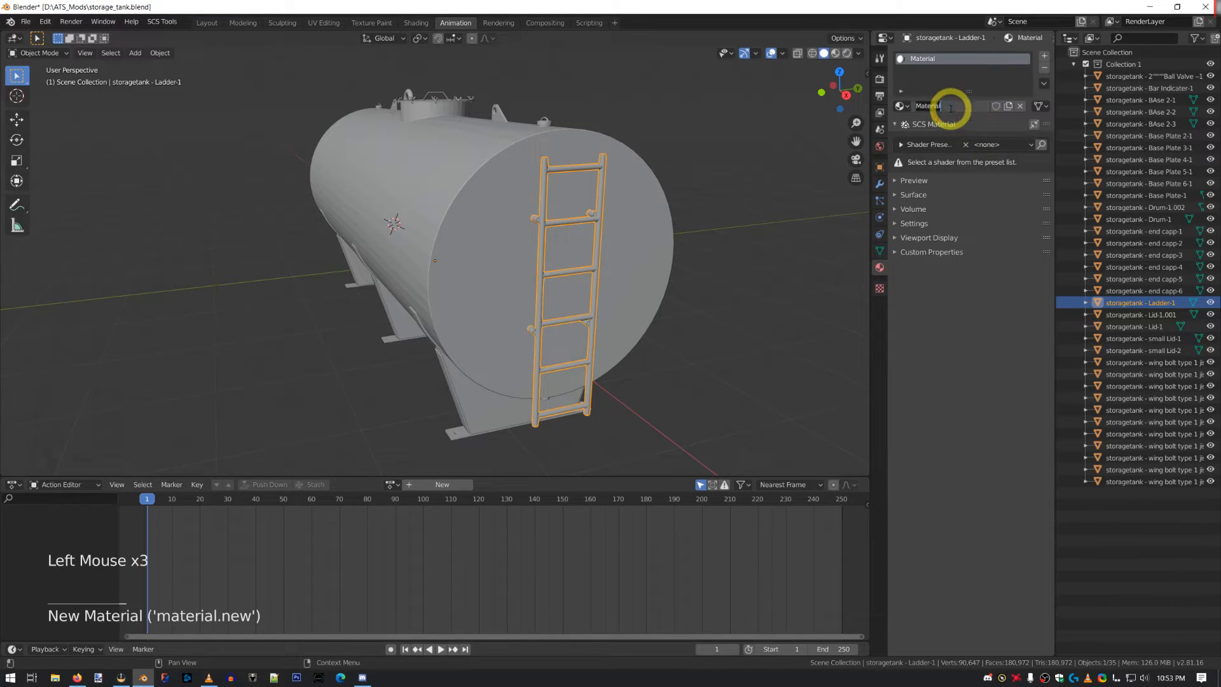
text(ladder)
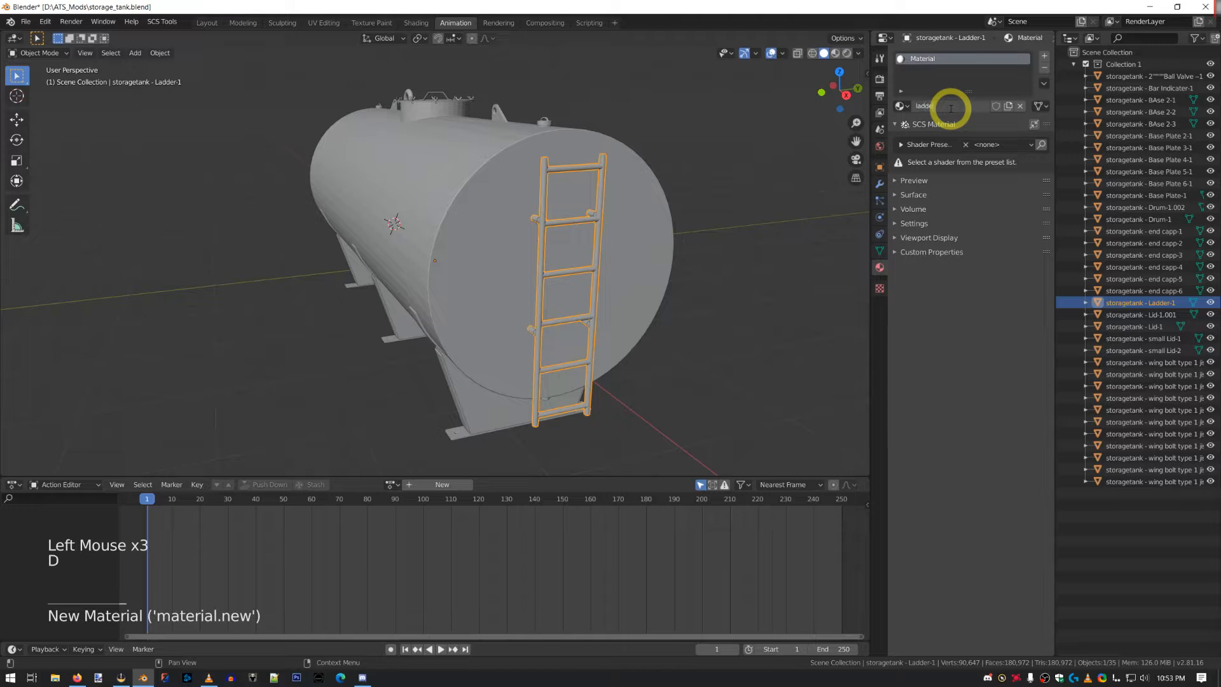
key(Return)
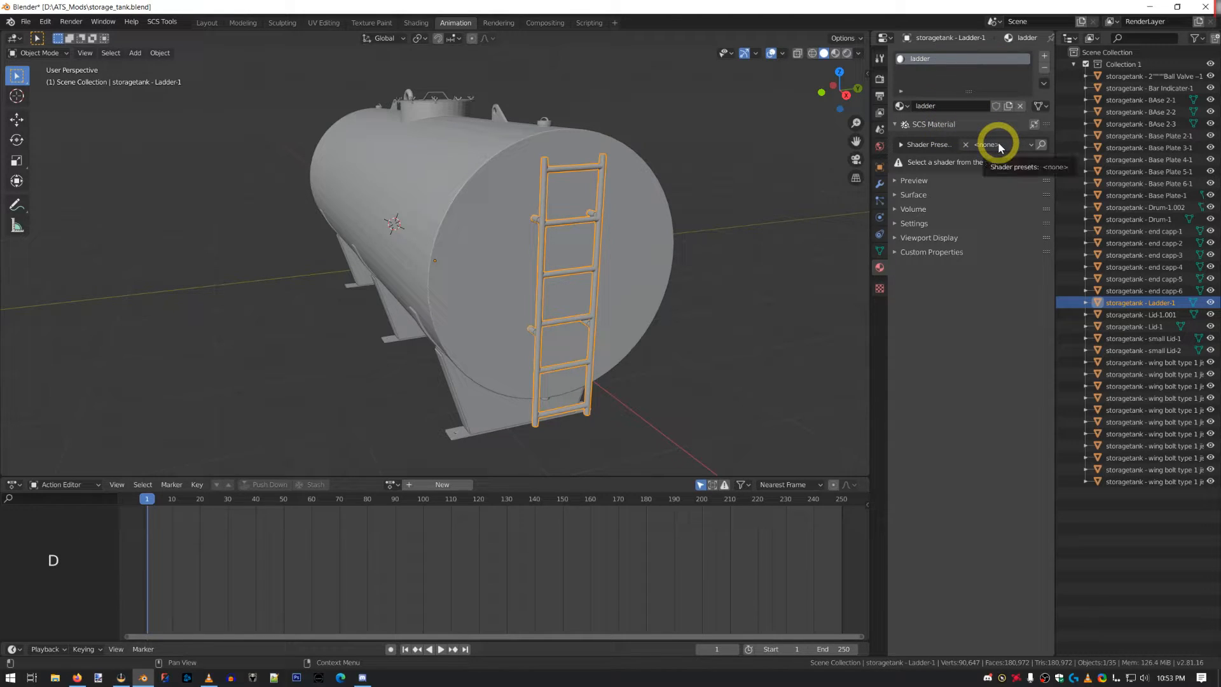
- Give the ladder material the dif.spec.add.env shader preset and add the missing vertex colors to the active object
drag(871, 166, 669, 164)
click(935, 142)
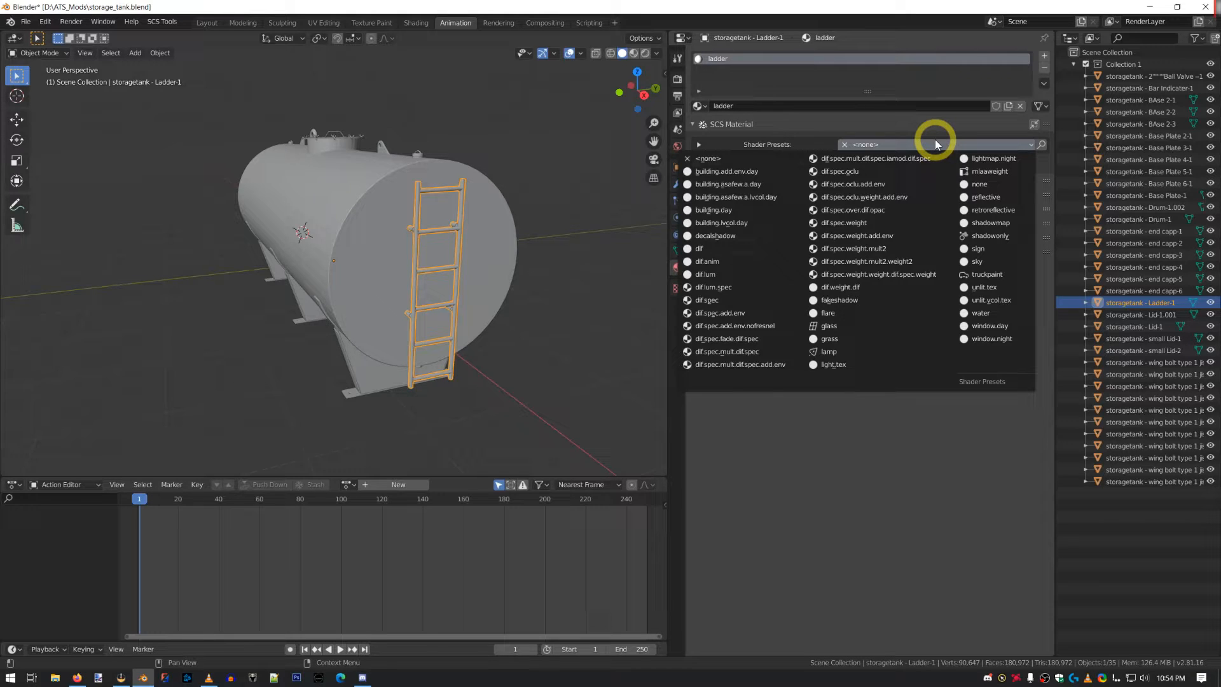
click(728, 315)
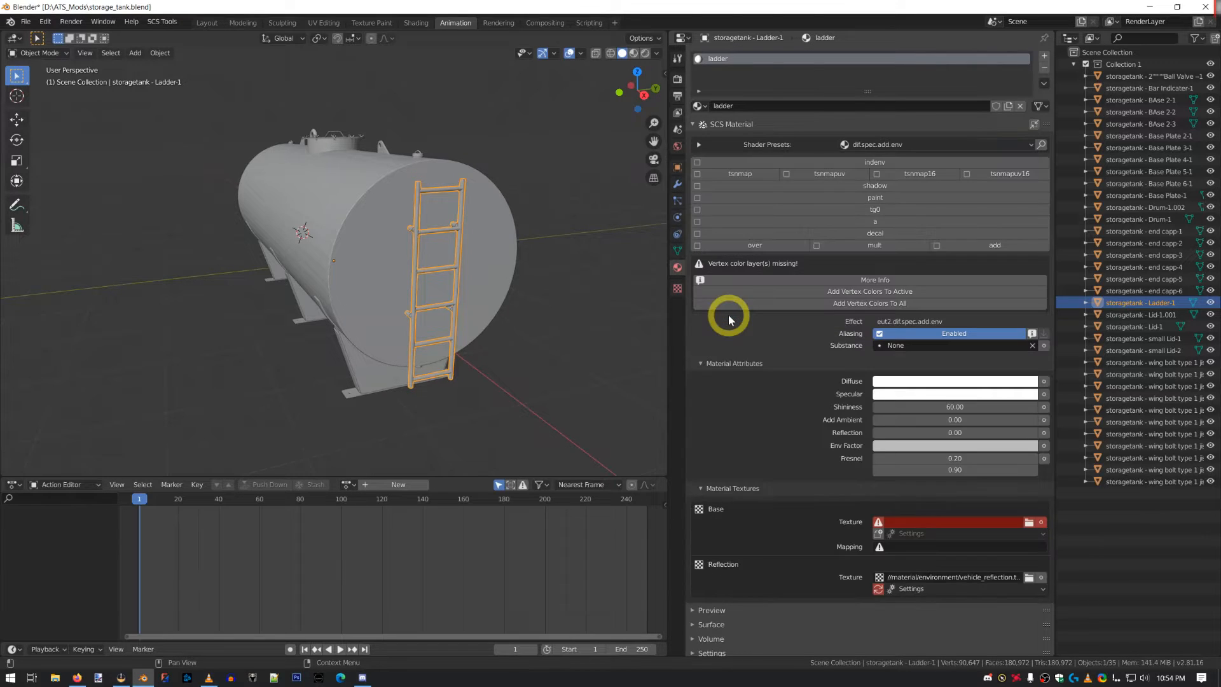
click(877, 291)
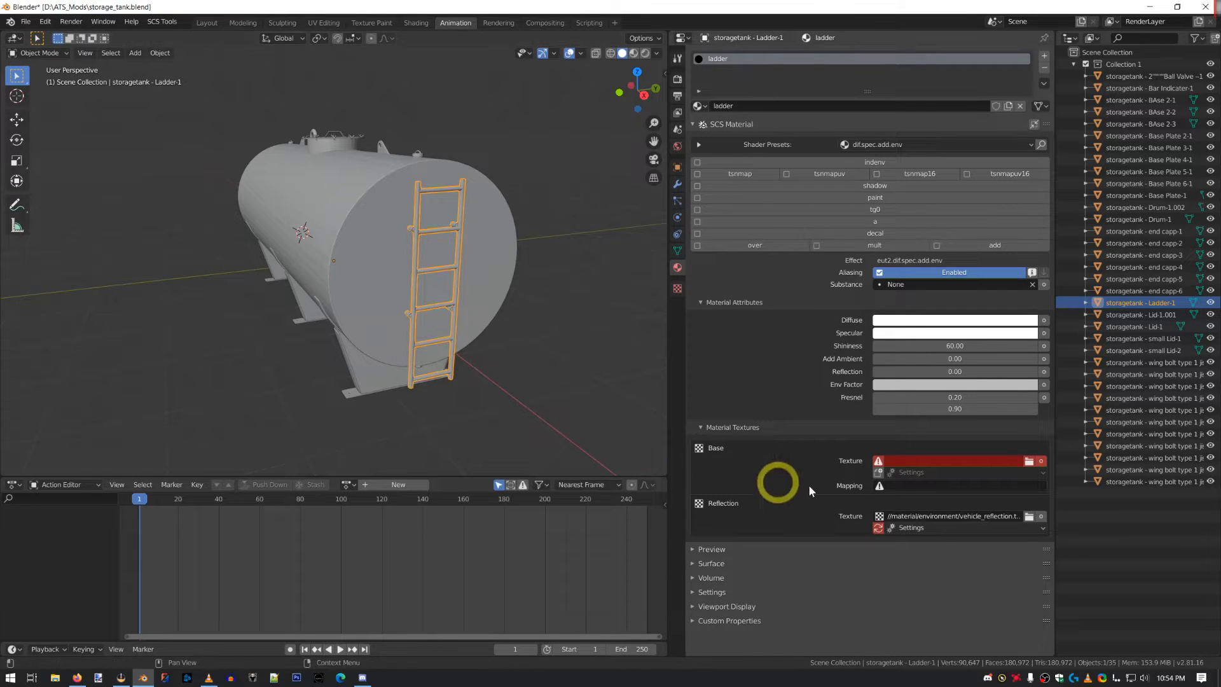
- Create the ladder's UV map by projecting all its faces from the right orthographic view
click(922, 483)
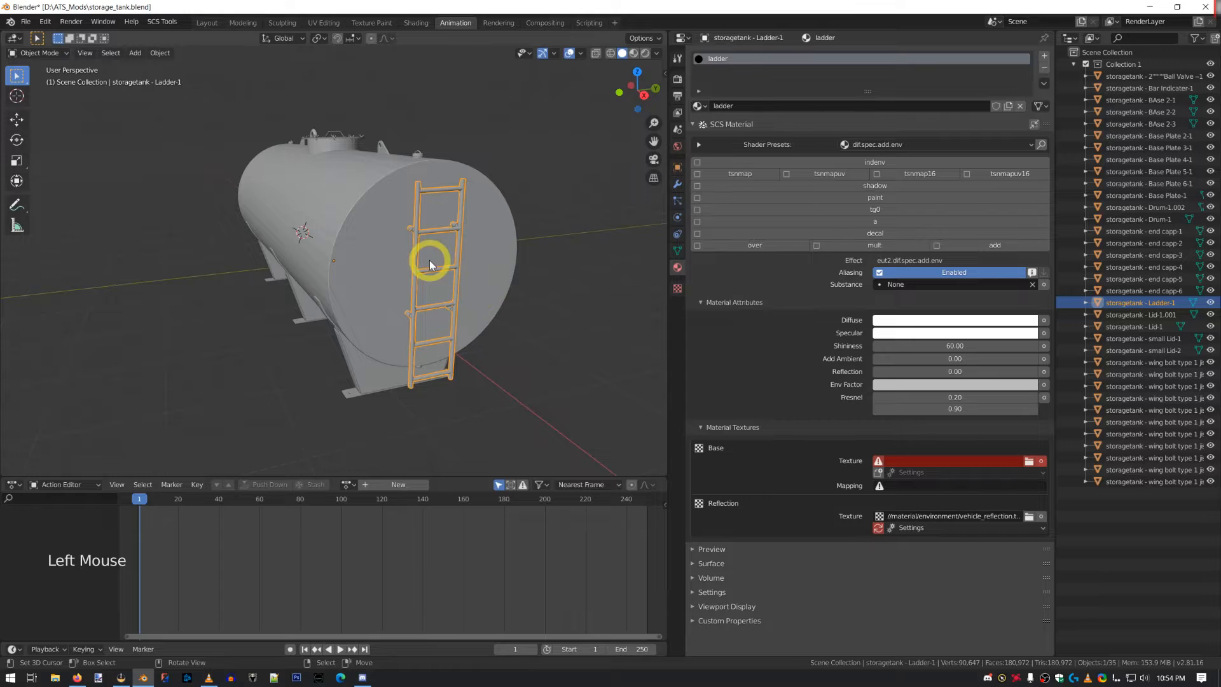
key(KP_1)
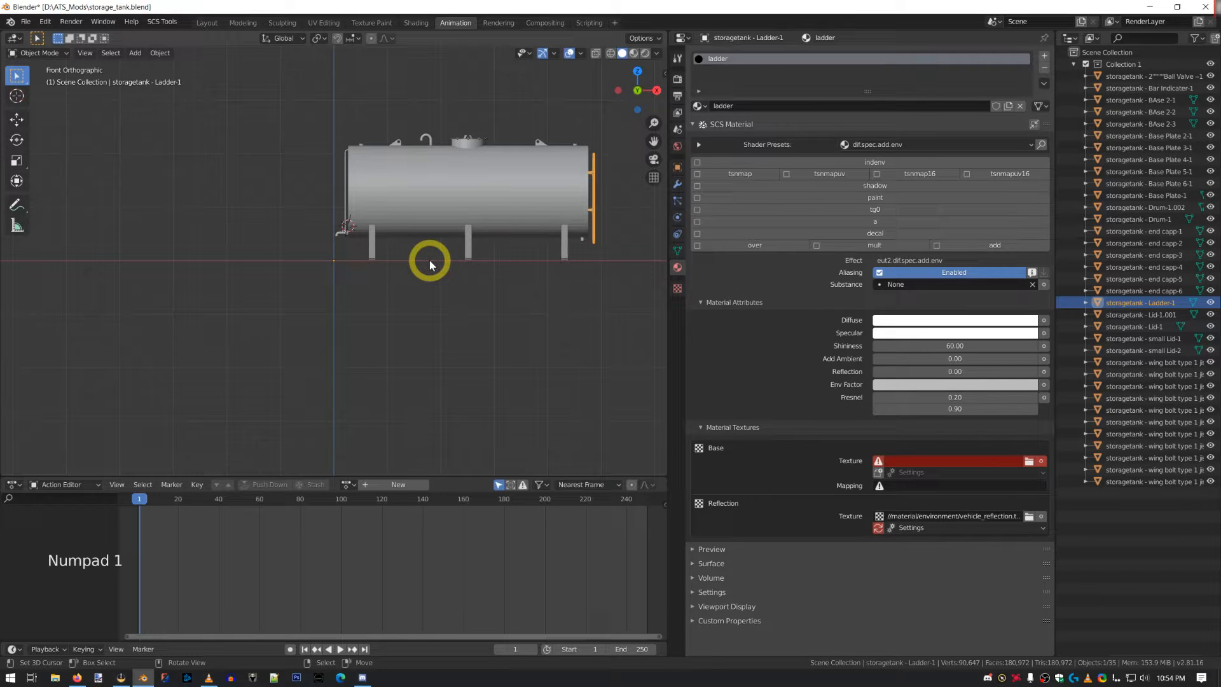
key(KP_3)
scroll(387, 256, up, 5)
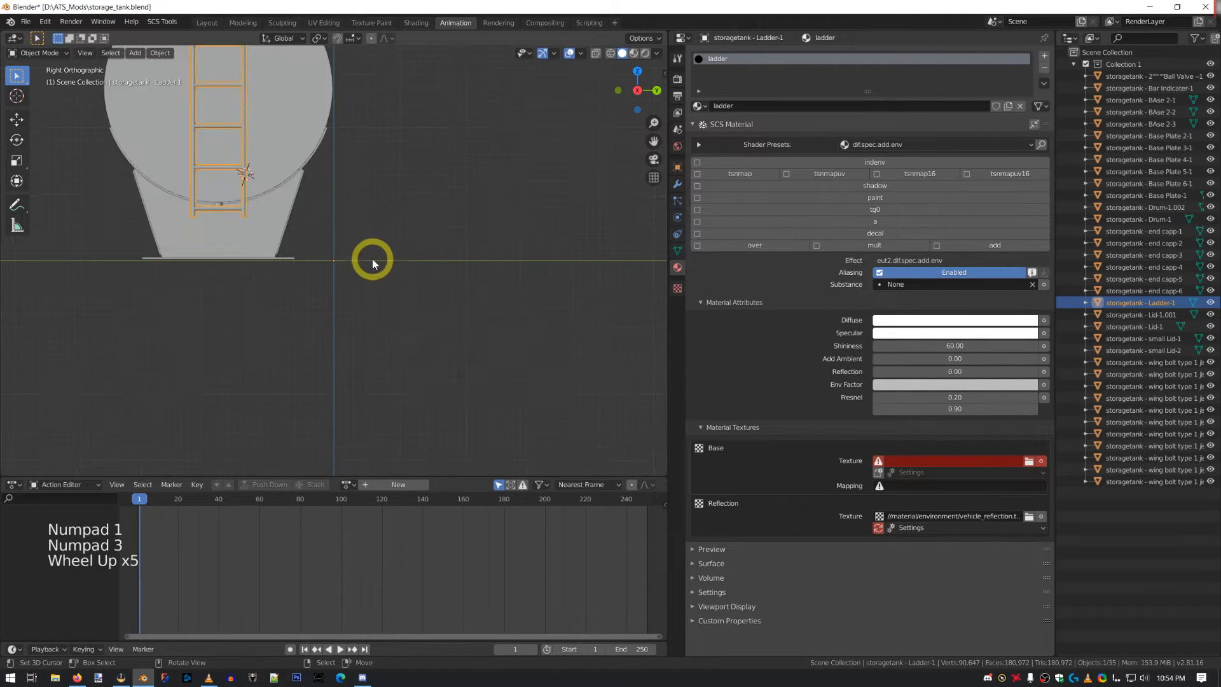
scroll(372, 258, down, 3)
alt+middle_click(261, 166)
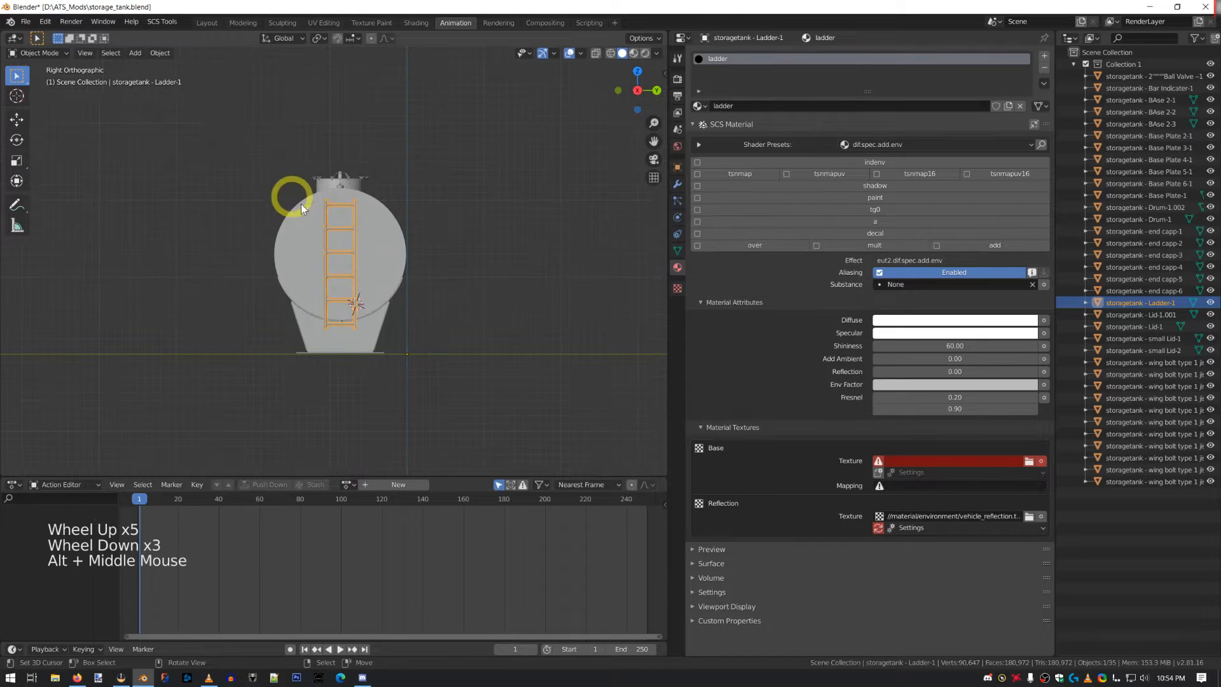
key(Tab)
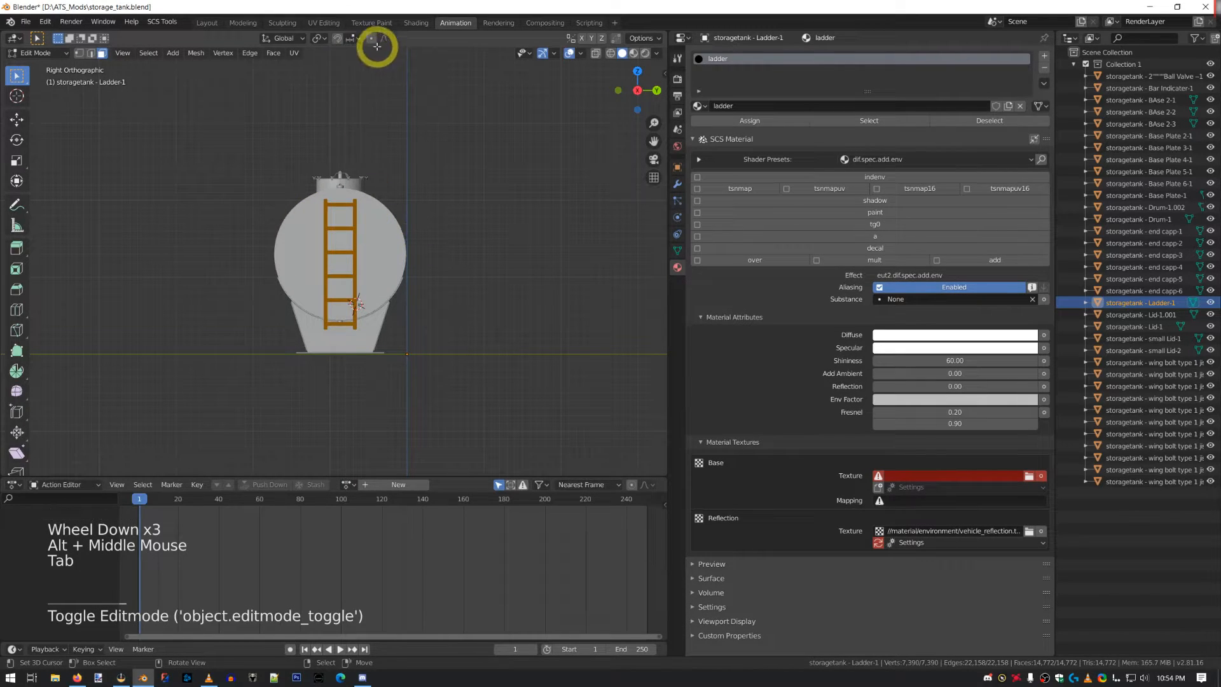
click(293, 51)
click(309, 179)
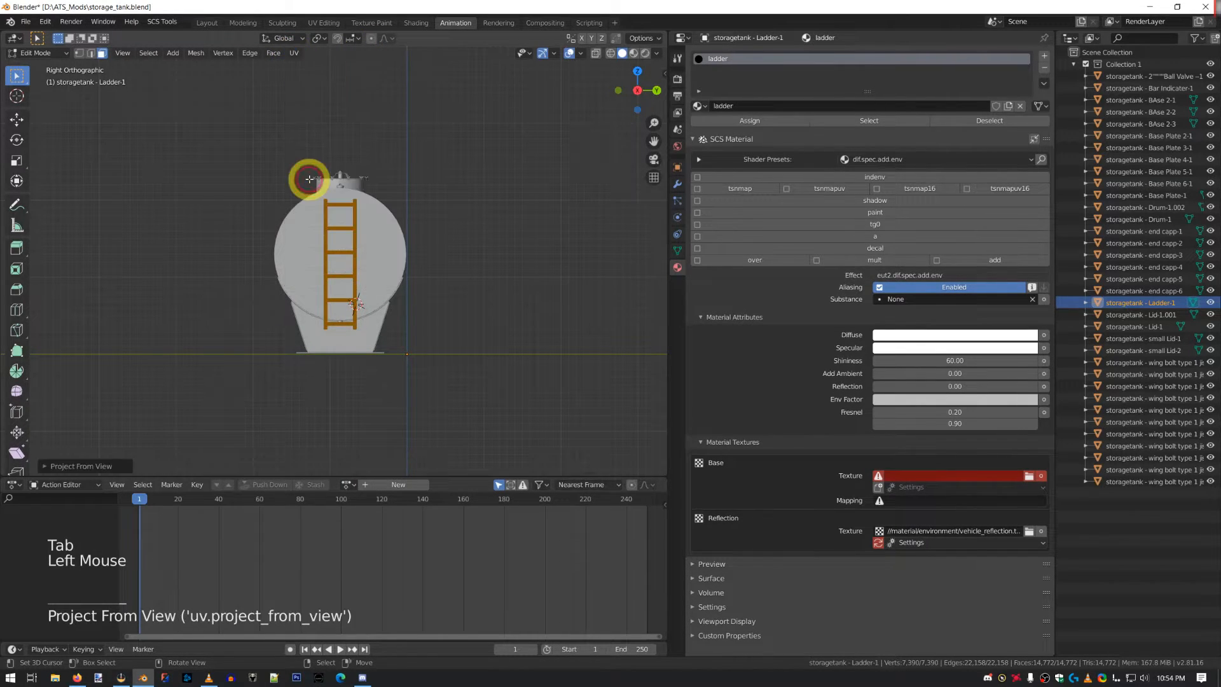
key(Tab)
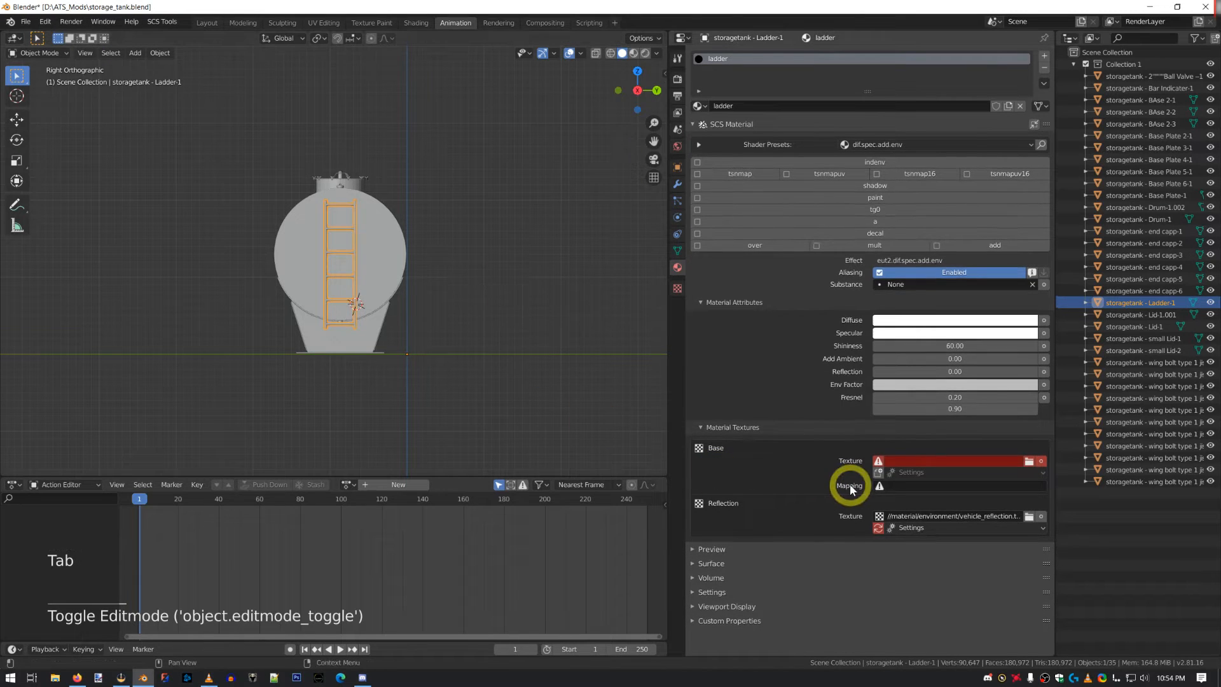
- Set the ladder material's base mapping to UVMap and load paint_metal.tobj from vehicle/share/textures/metal as its base texture
click(890, 485)
click(899, 499)
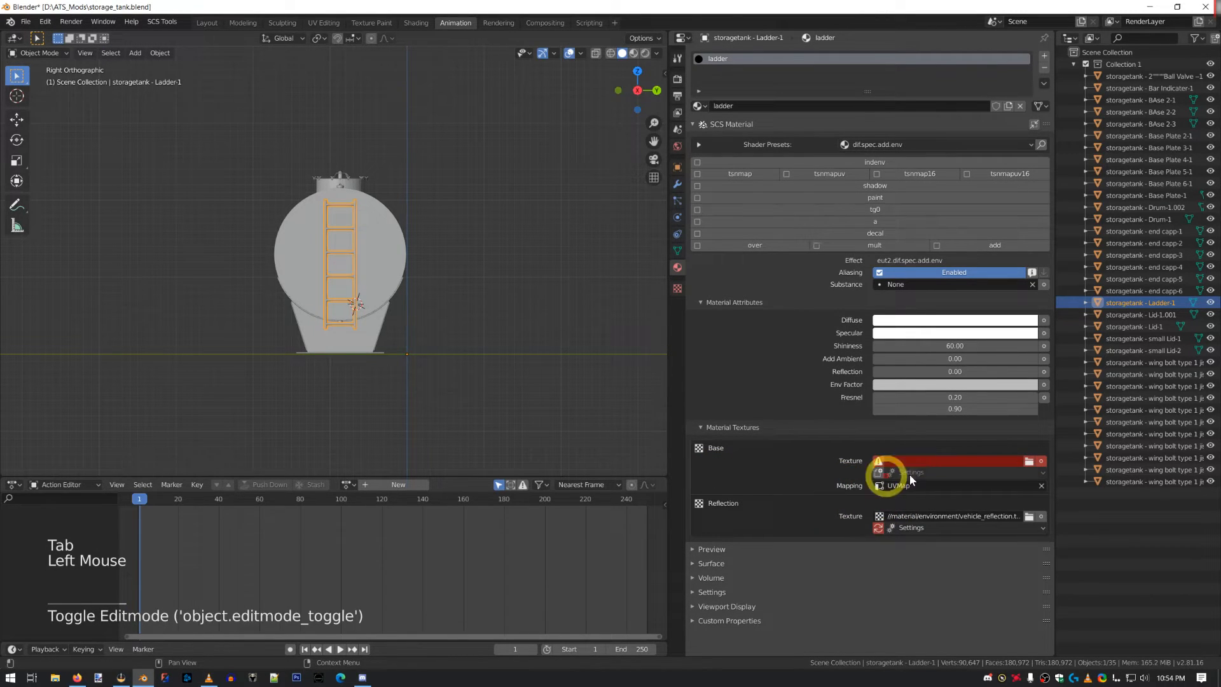
click(1028, 462)
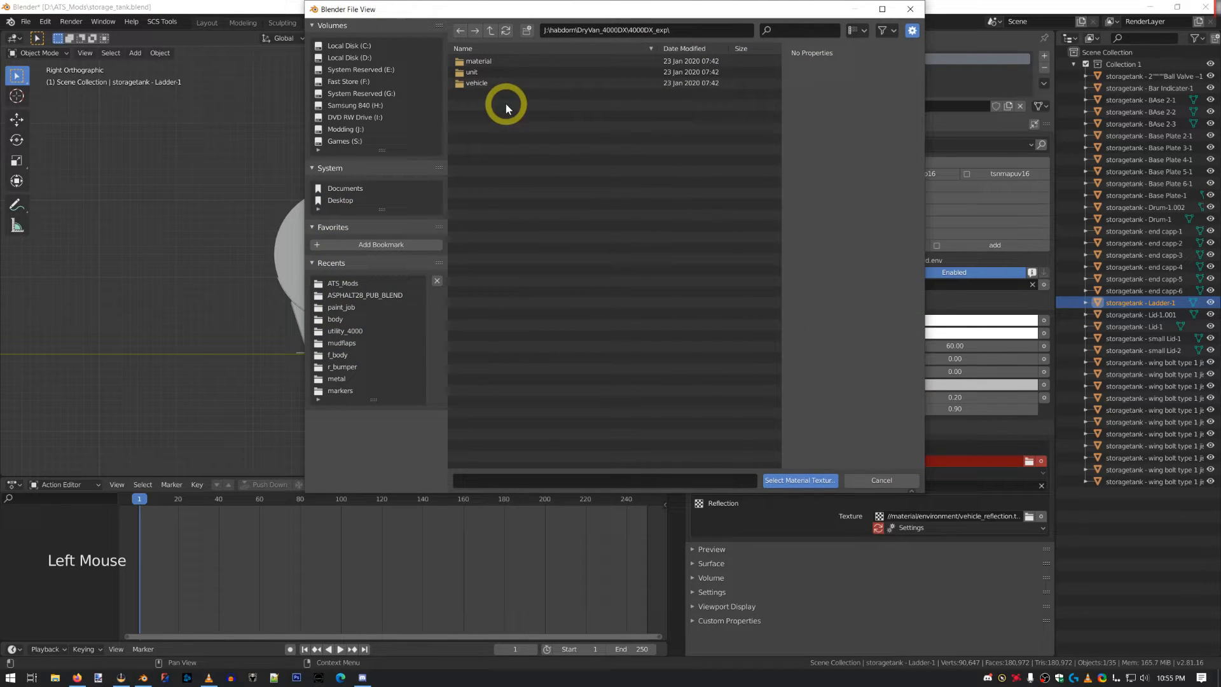
double_click(478, 82)
double_click(470, 63)
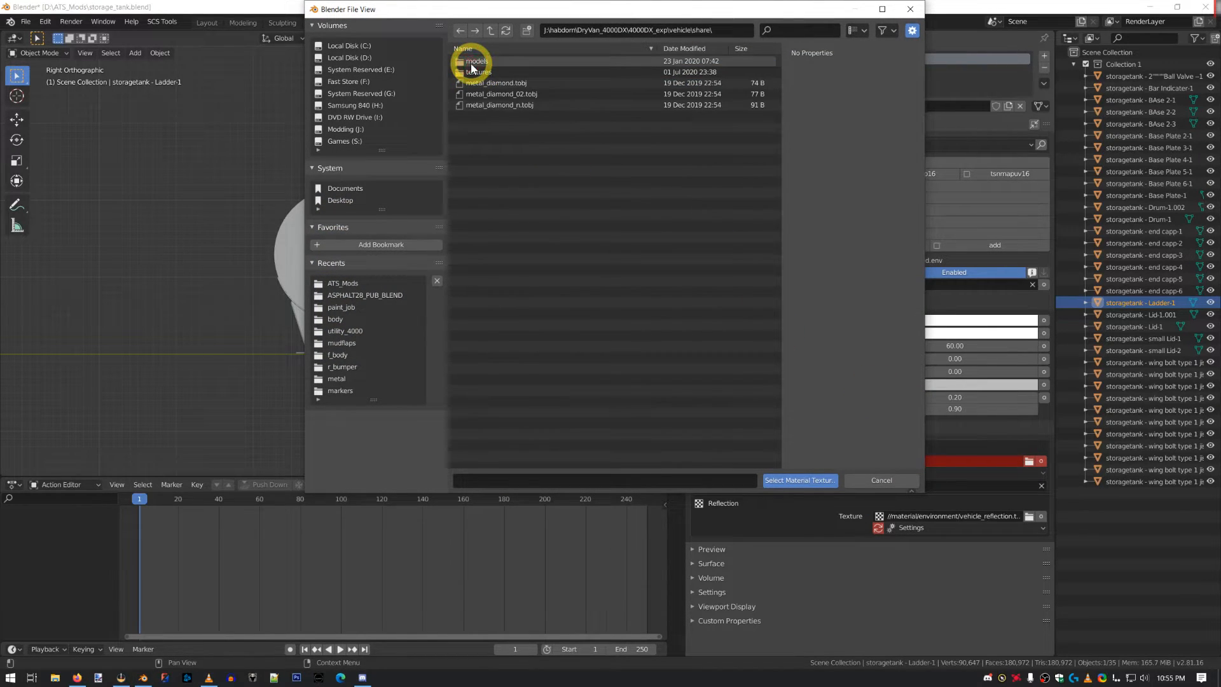
double_click(475, 71)
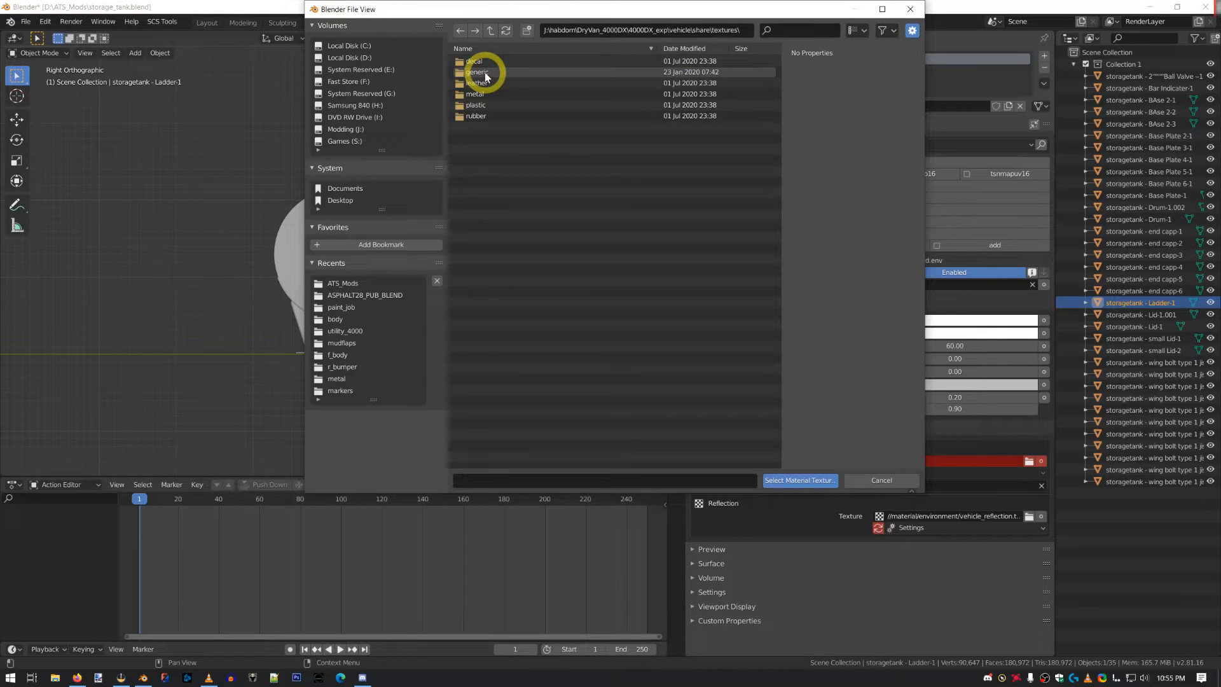
double_click(487, 93)
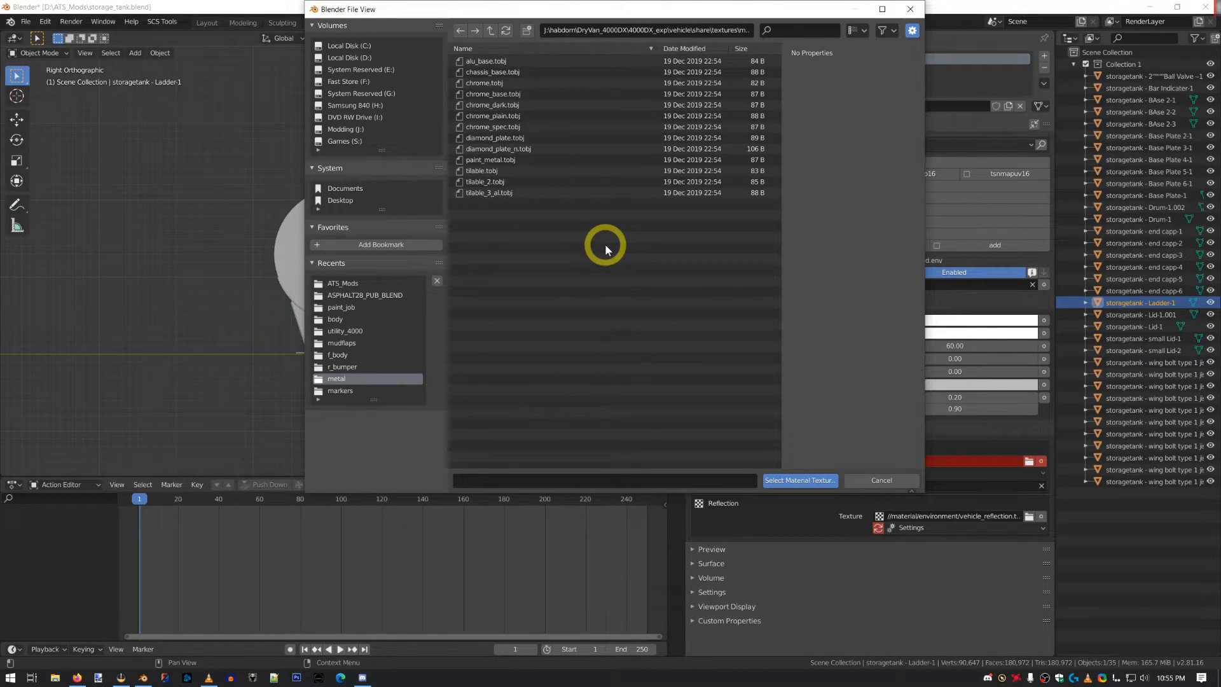
click(499, 159)
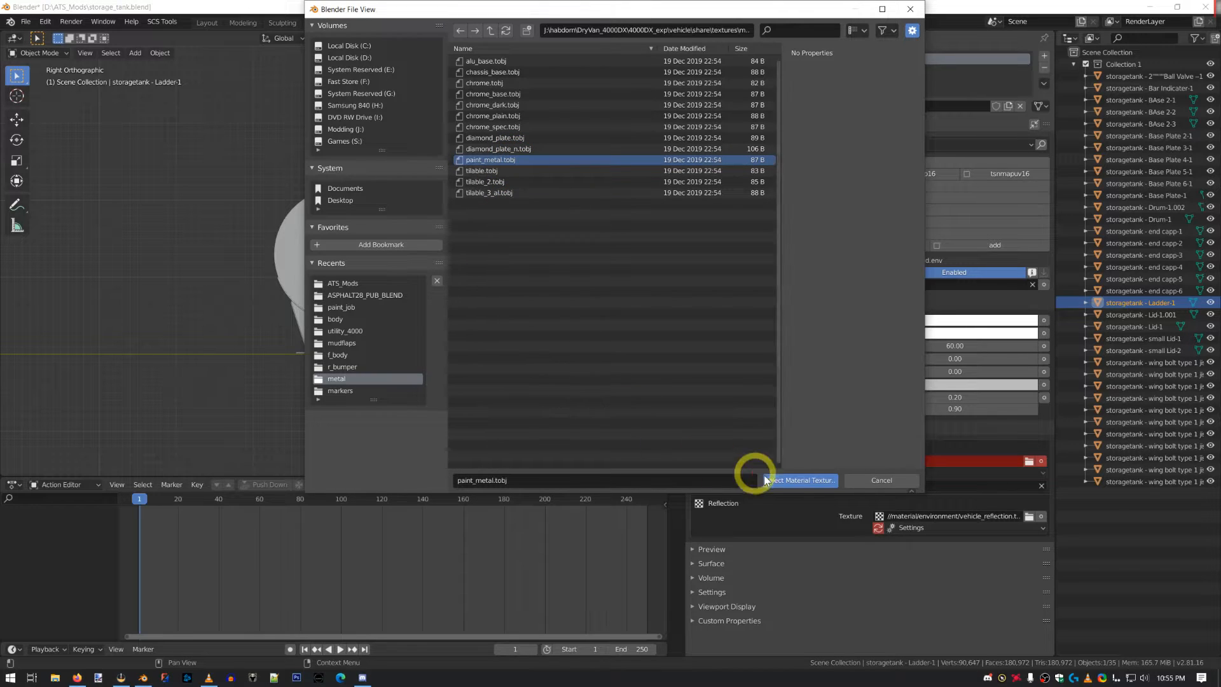
click(800, 480)
- Examine the textured ladder up close in material preview shading
mouse_move(436, 400)
middle_down()
mouse_move(394, 299)
mouse_move(418, 308)
middle_up()
scroll(373, 303, up, 7)
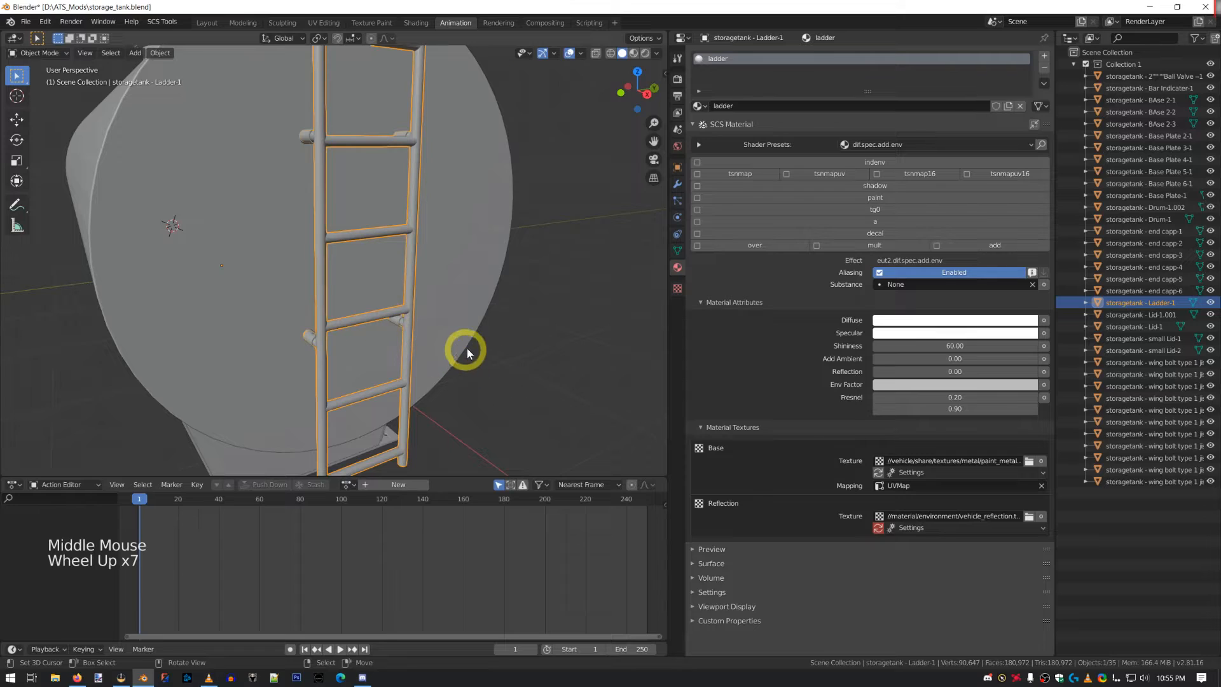
click(633, 56)
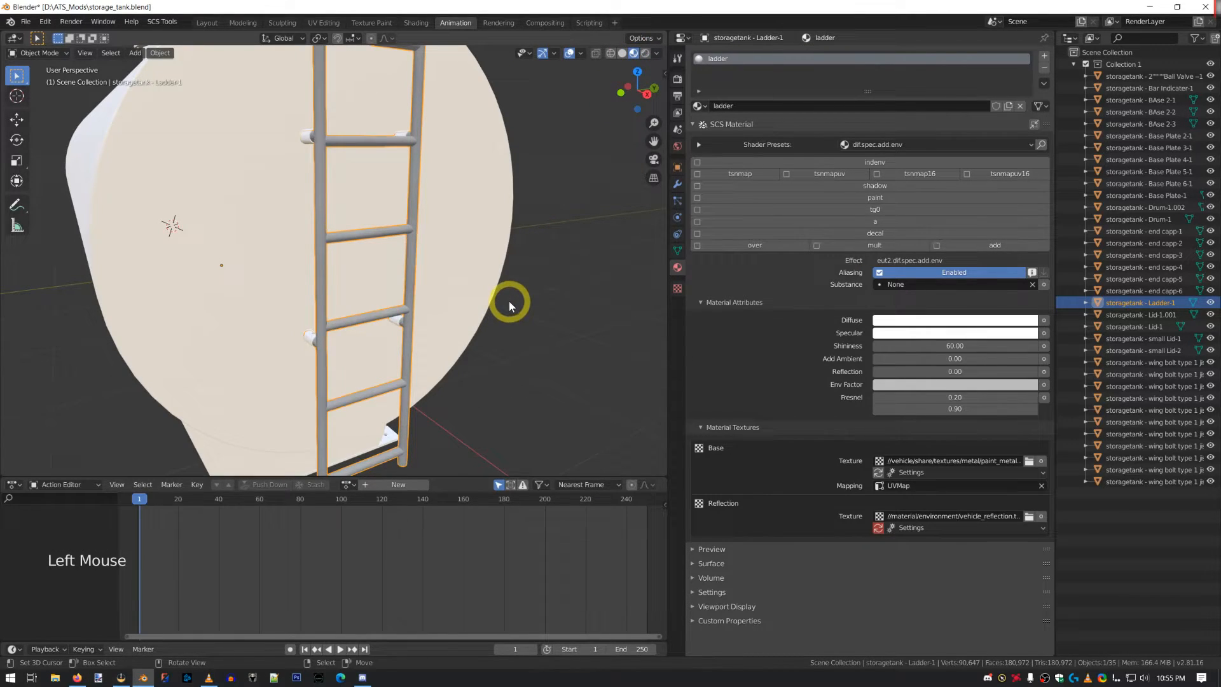
scroll(389, 303, up, 4)
middle_drag(389, 299, 428, 304)
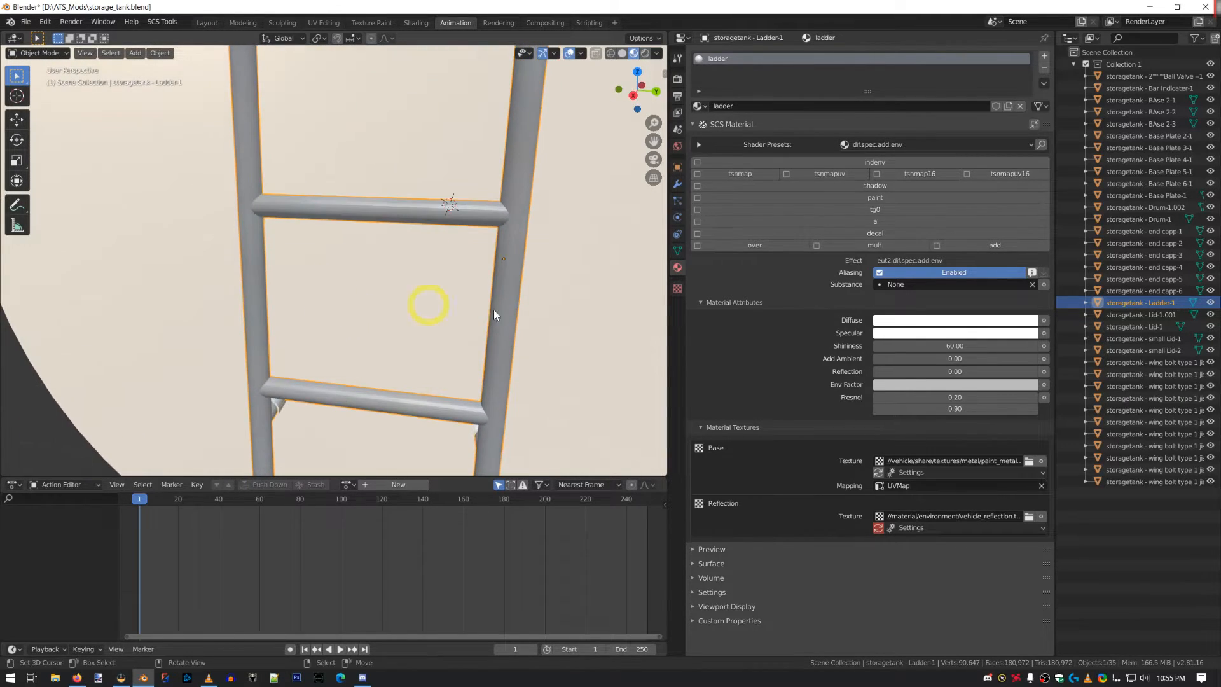
- Try the dif.spec shader preset on the ladder material and switch it back to dif.spec.add.env
click(856, 144)
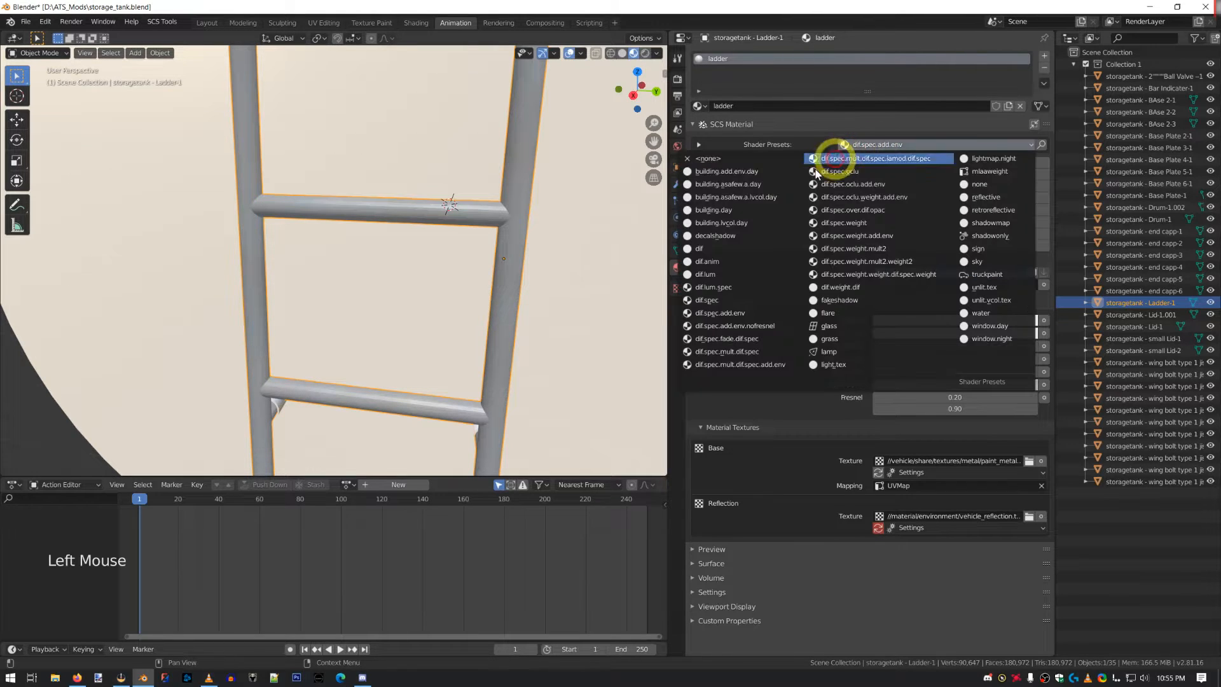
click(728, 300)
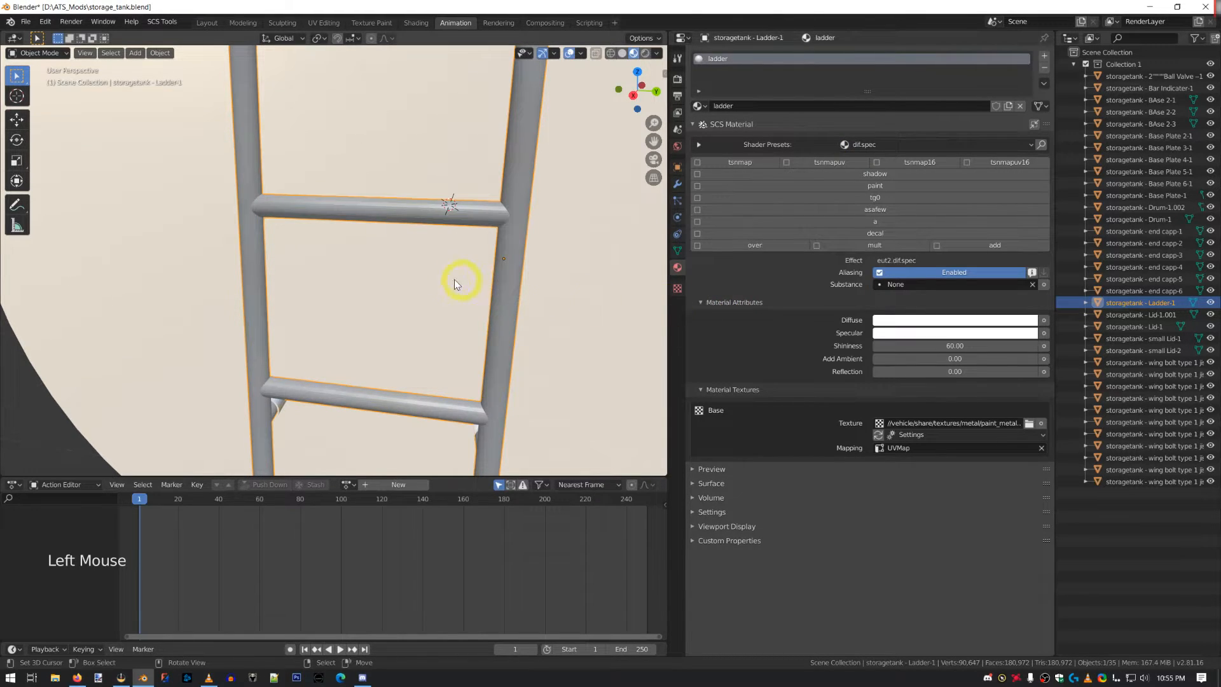
middle_drag(454, 284, 745, 220)
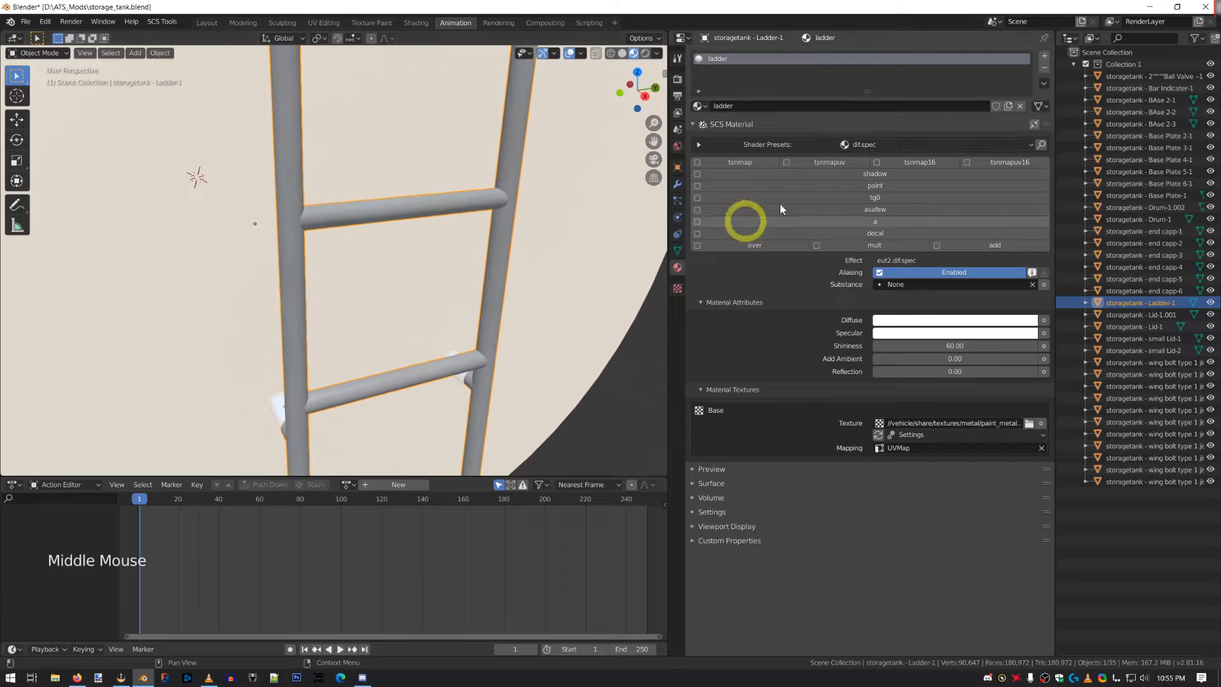
click(872, 144)
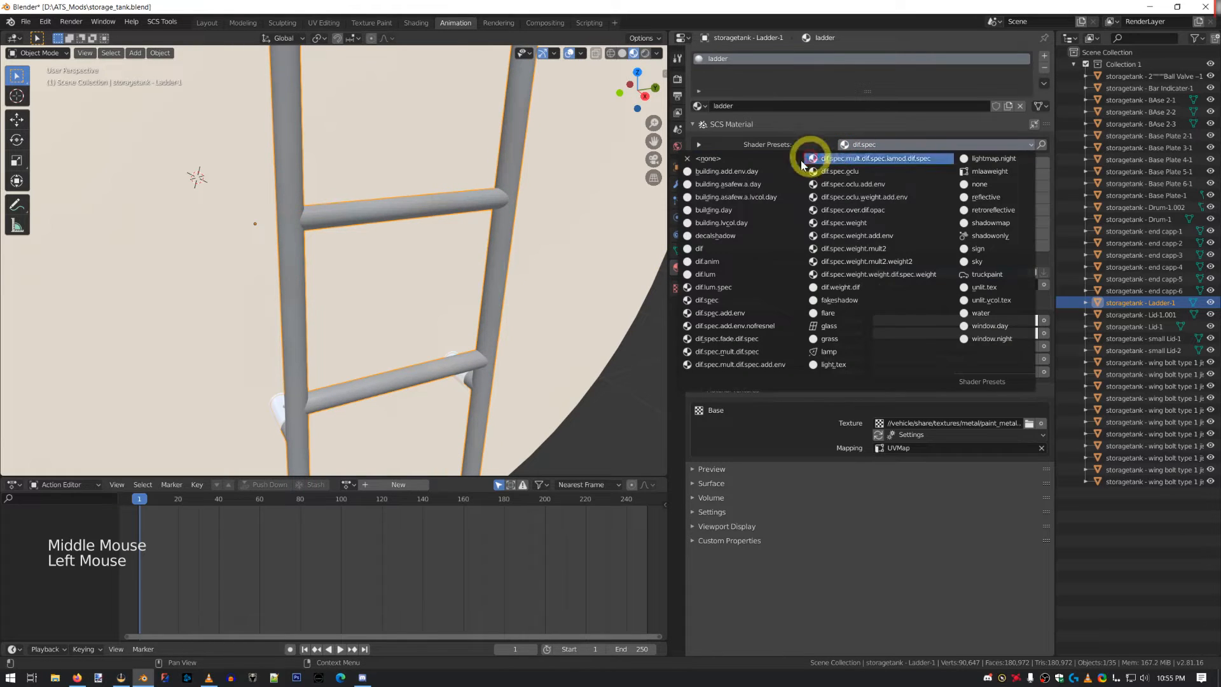
click(753, 314)
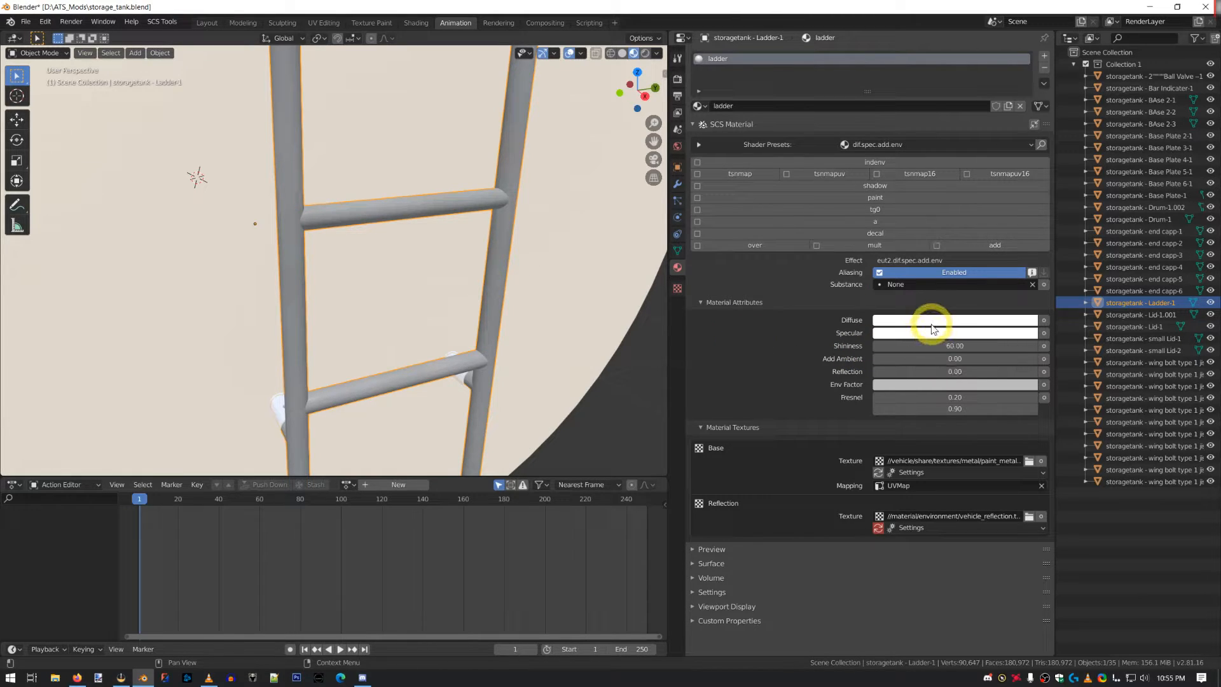
- Set the ladder material's diffuse colour to R 0.5, G 0.5, B 0.5
scroll(368, 270, down, 3)
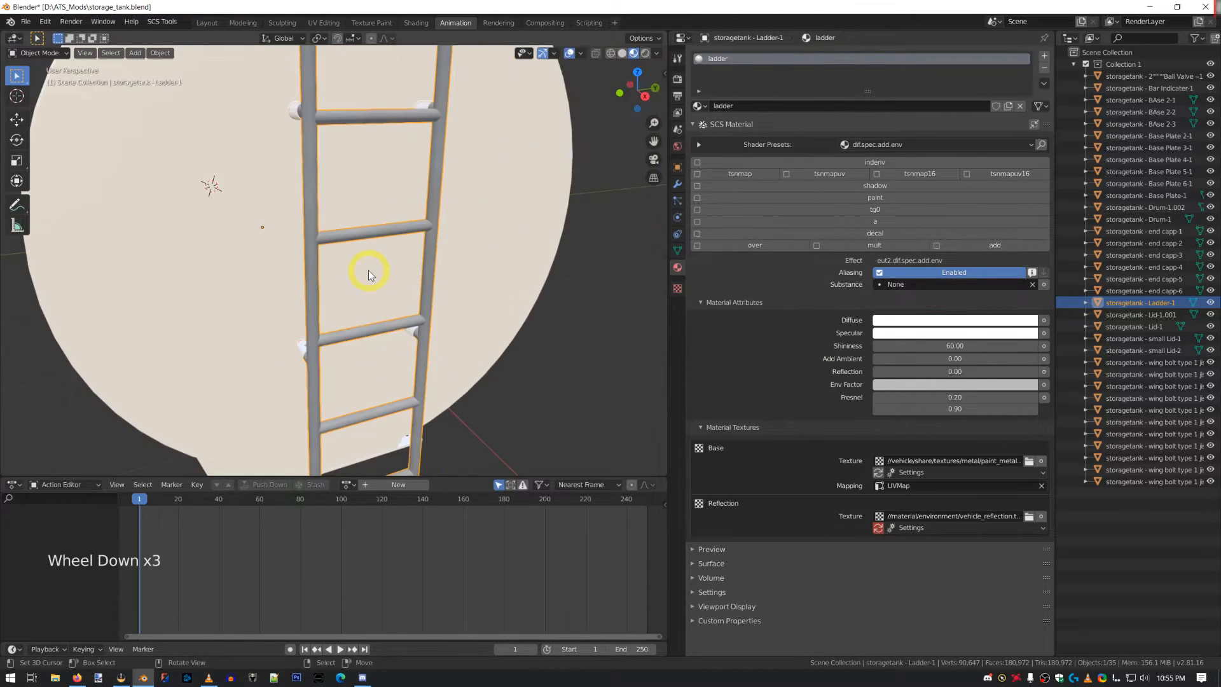
middle_drag(368, 269, 395, 283)
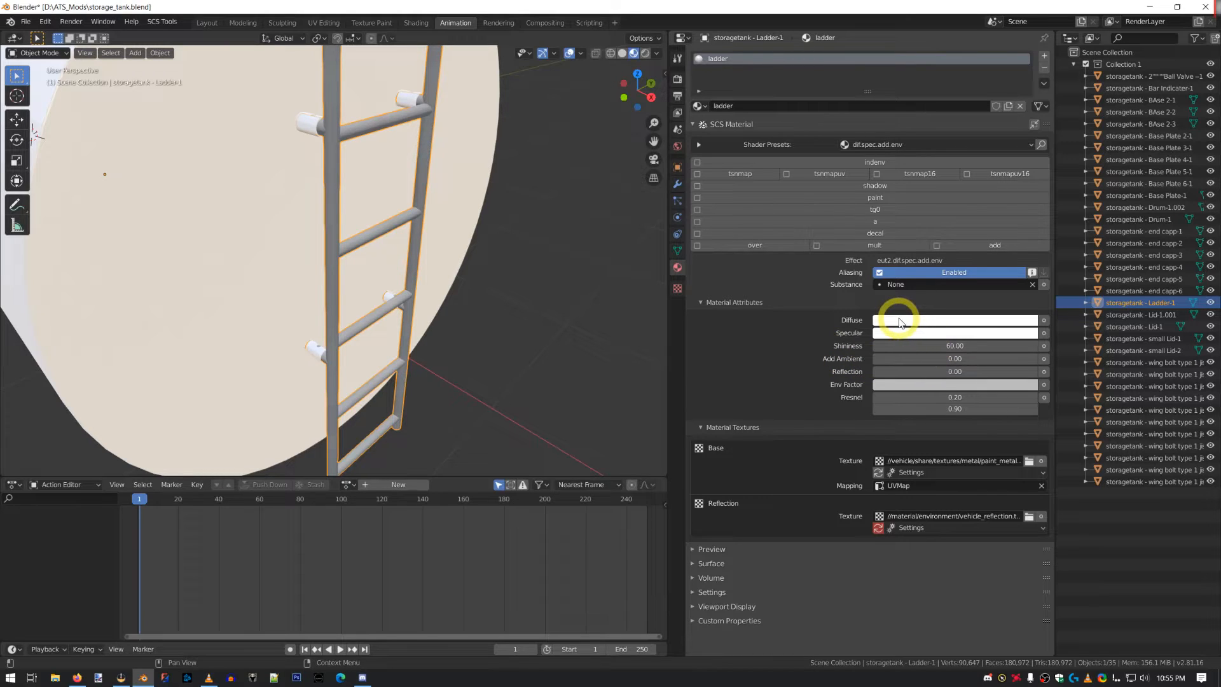
middle_drag(398, 319, 280, 300)
scroll(380, 310, down, 3)
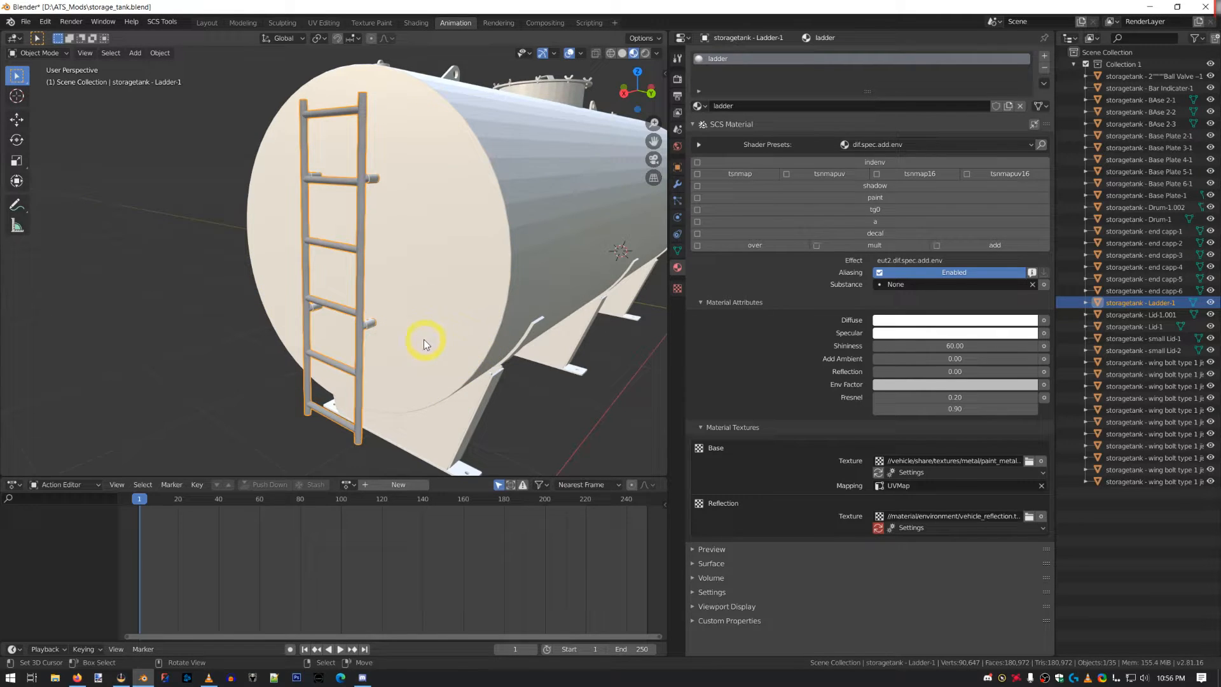
middle_drag(424, 338, 524, 345)
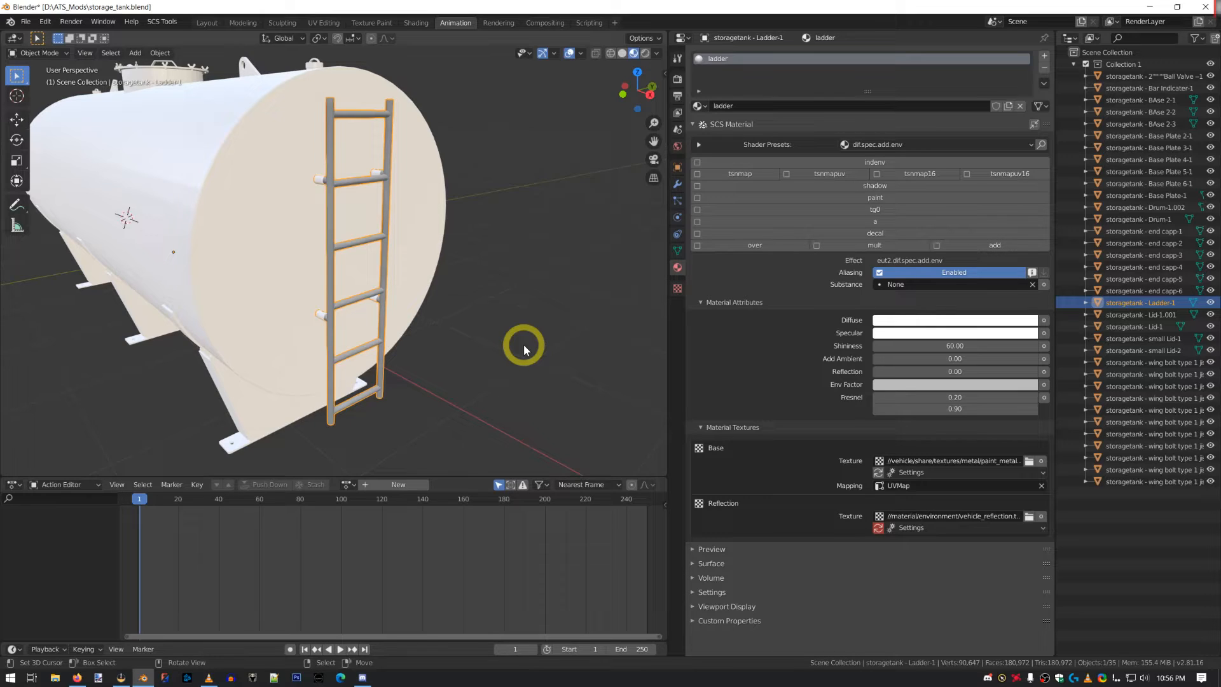
click(898, 325)
click(915, 278)
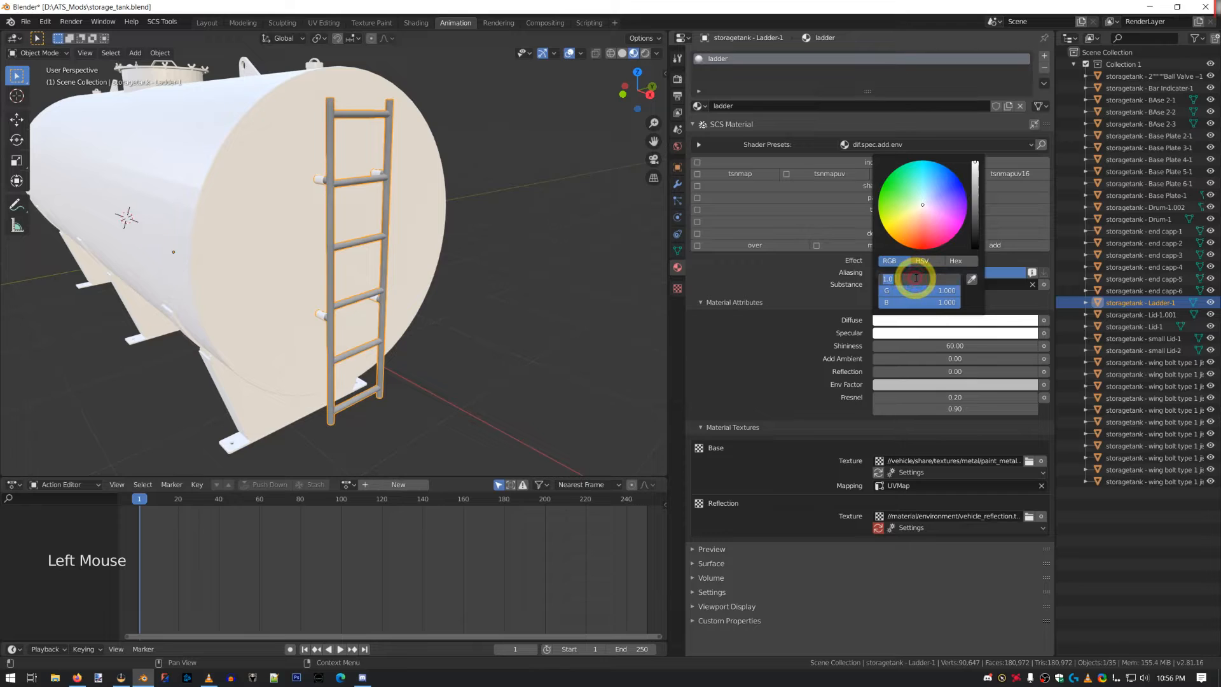
text(.5)
key(Tab)
text(.5)
key(Tab)
text(.5)
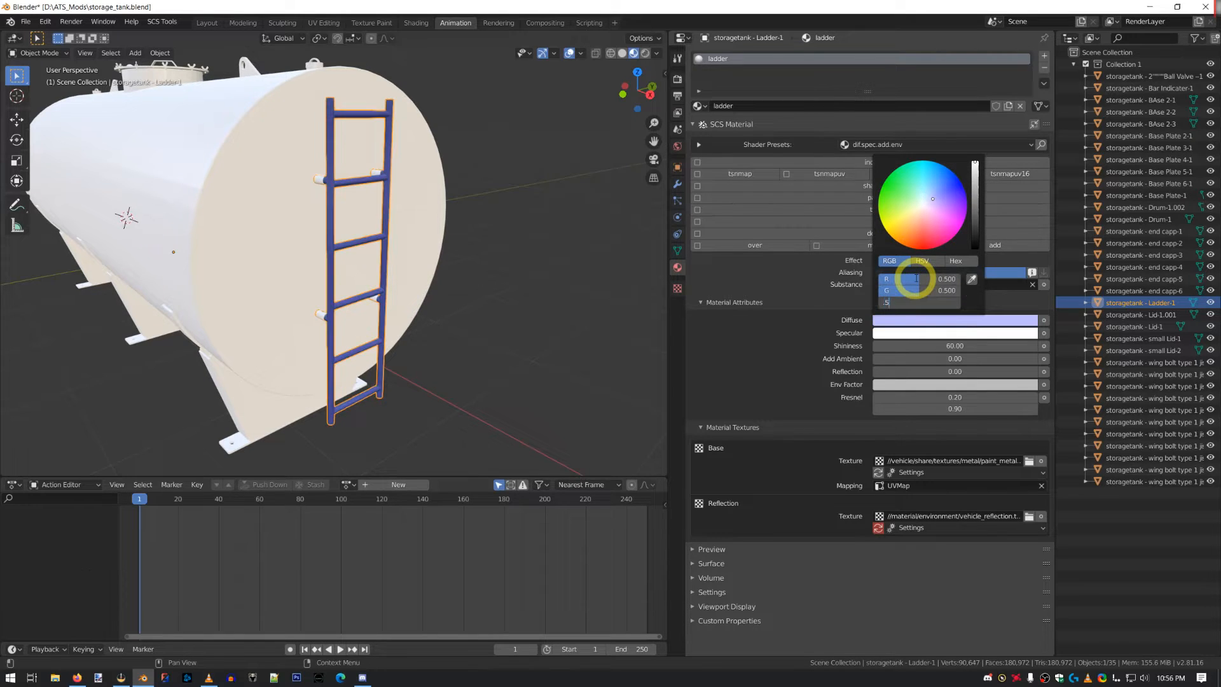
key(Return)
- Deselect all objects and examine the ladder's shading up close from both sides
scroll(520, 291, up, 3)
middle_drag(469, 290, 495, 305)
key(a)
key(a)
key(a)
middle_drag(501, 304, 409, 307)
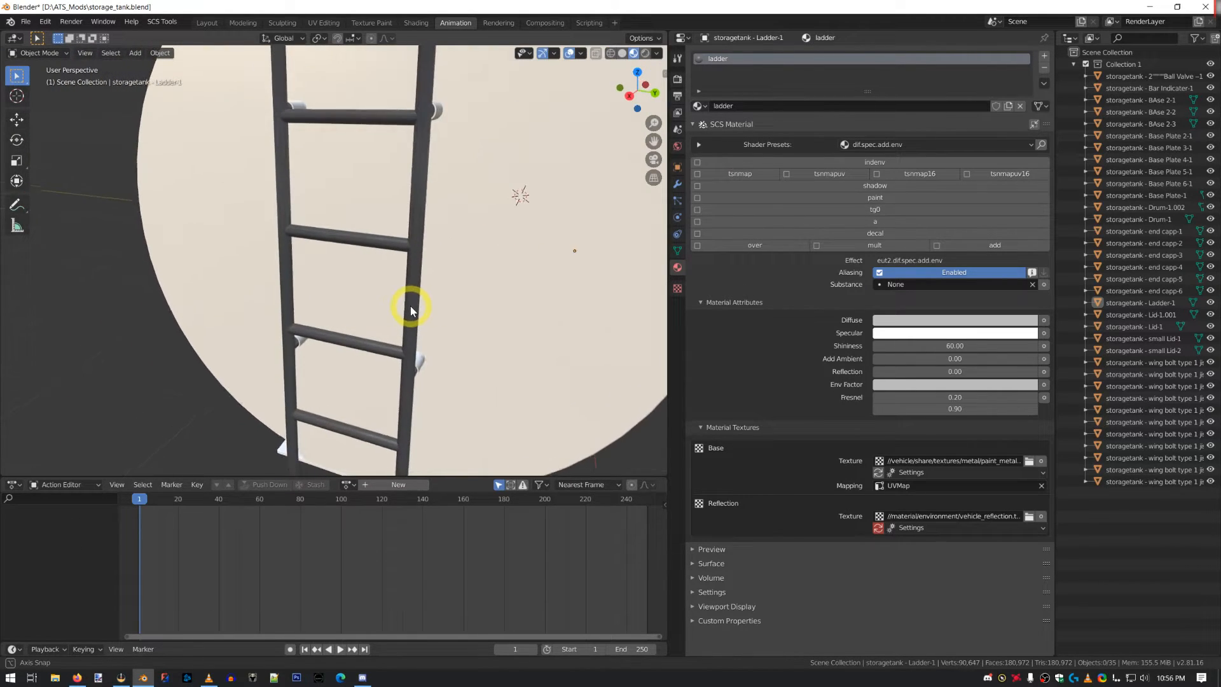
- Set the ladder material's env factor colour to R 0.72, G 0.72, B 0.72
click(921, 384)
double_click(916, 344)
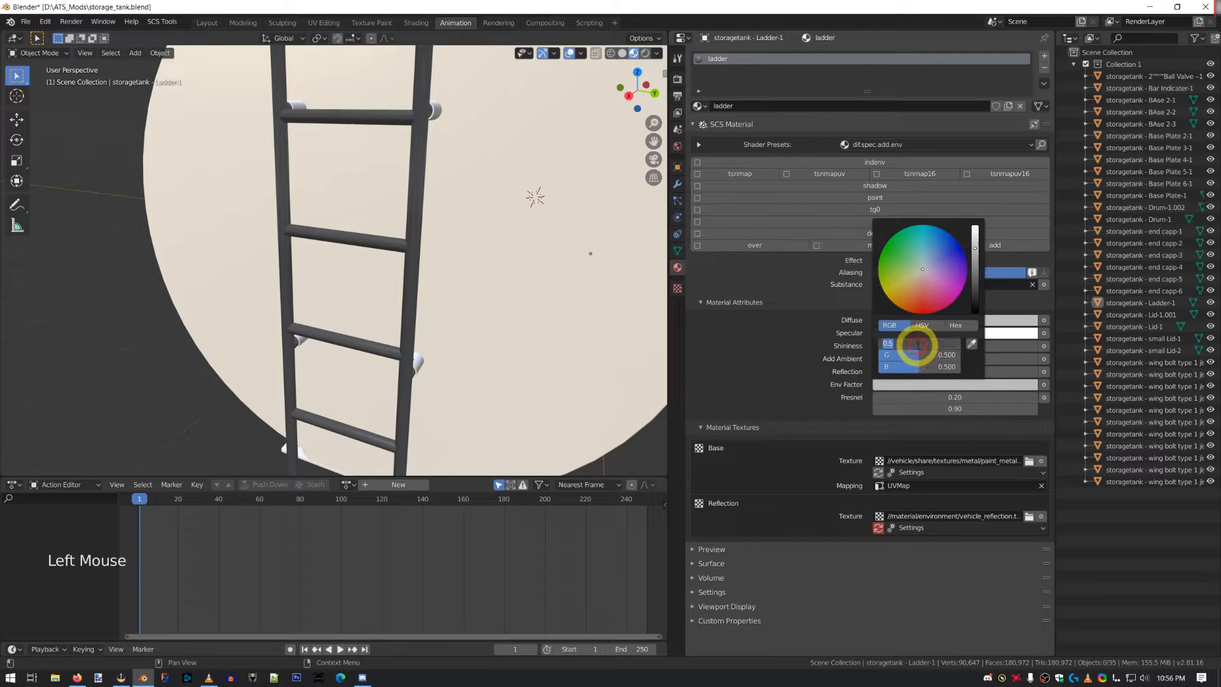
text(0.72)
key(Tab)
text(0.72)
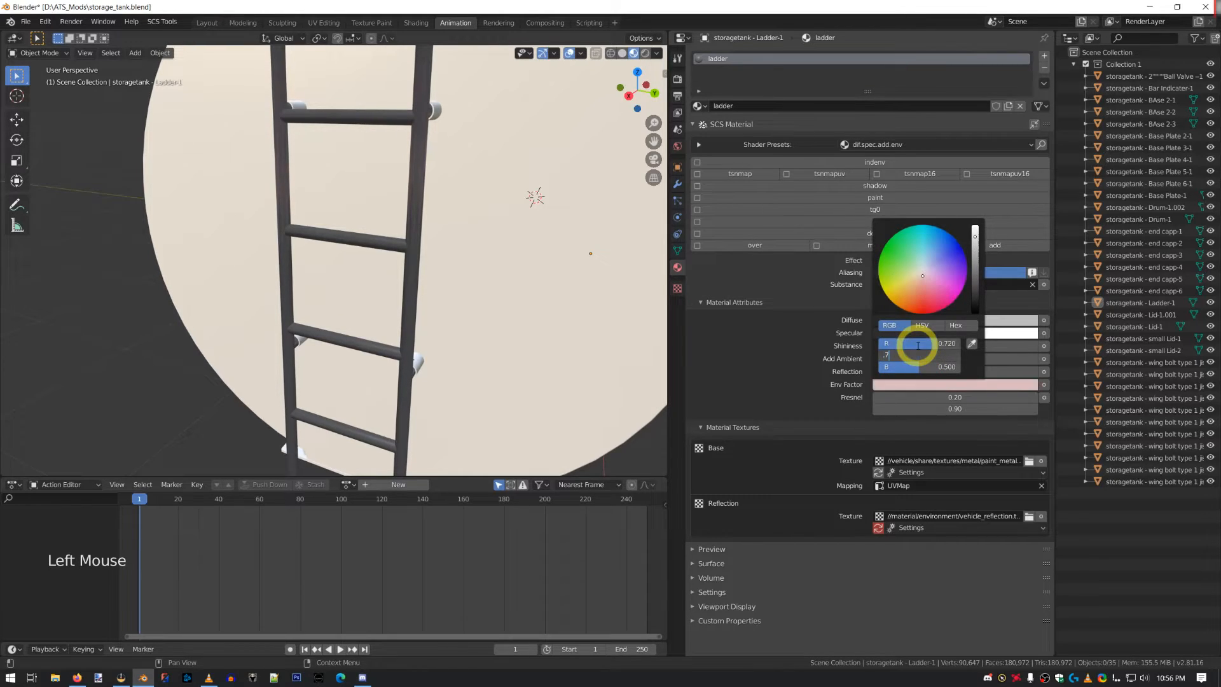
key(Tab)
text(0.72)
key(Return)
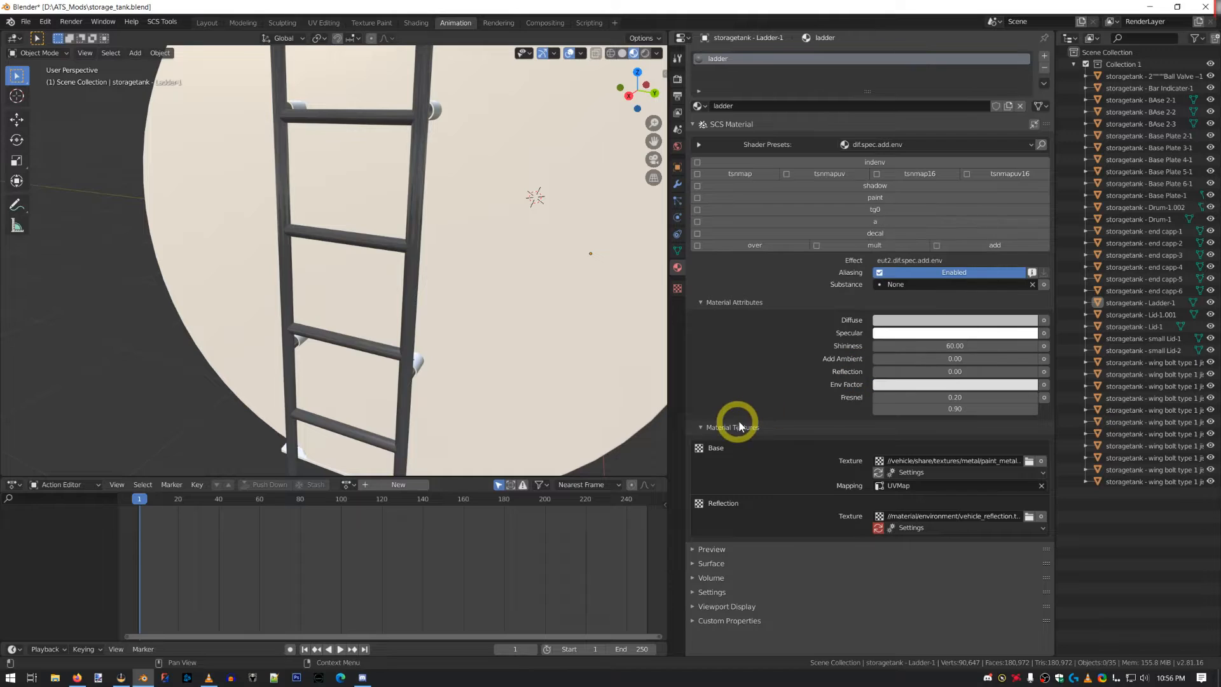
middle_drag(385, 347, 529, 341)
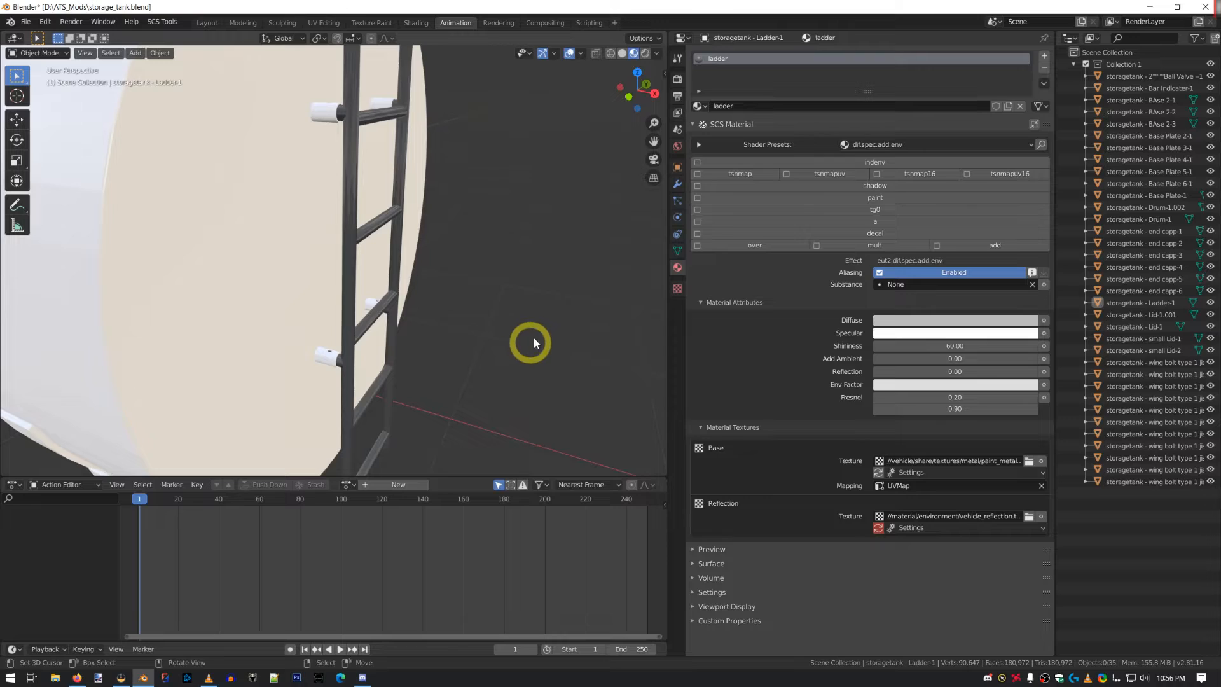
- Switch the world's SCS Lighting to the sun profile default.nice.06b
click(675, 147)
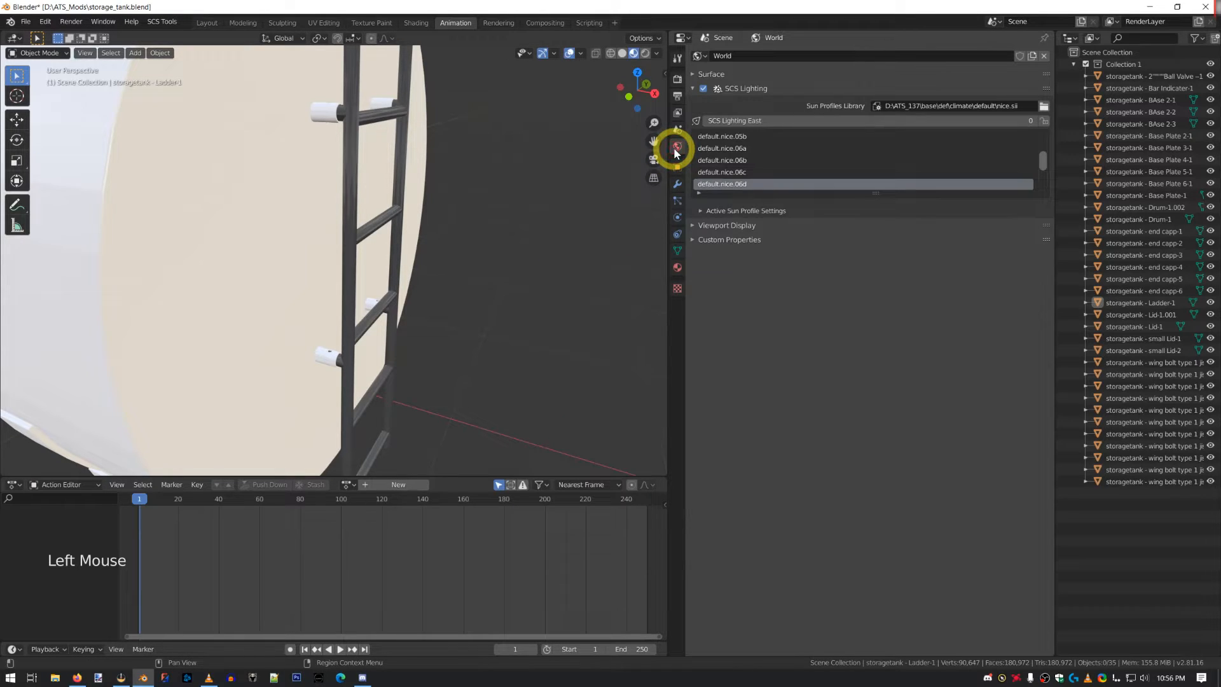
click(739, 160)
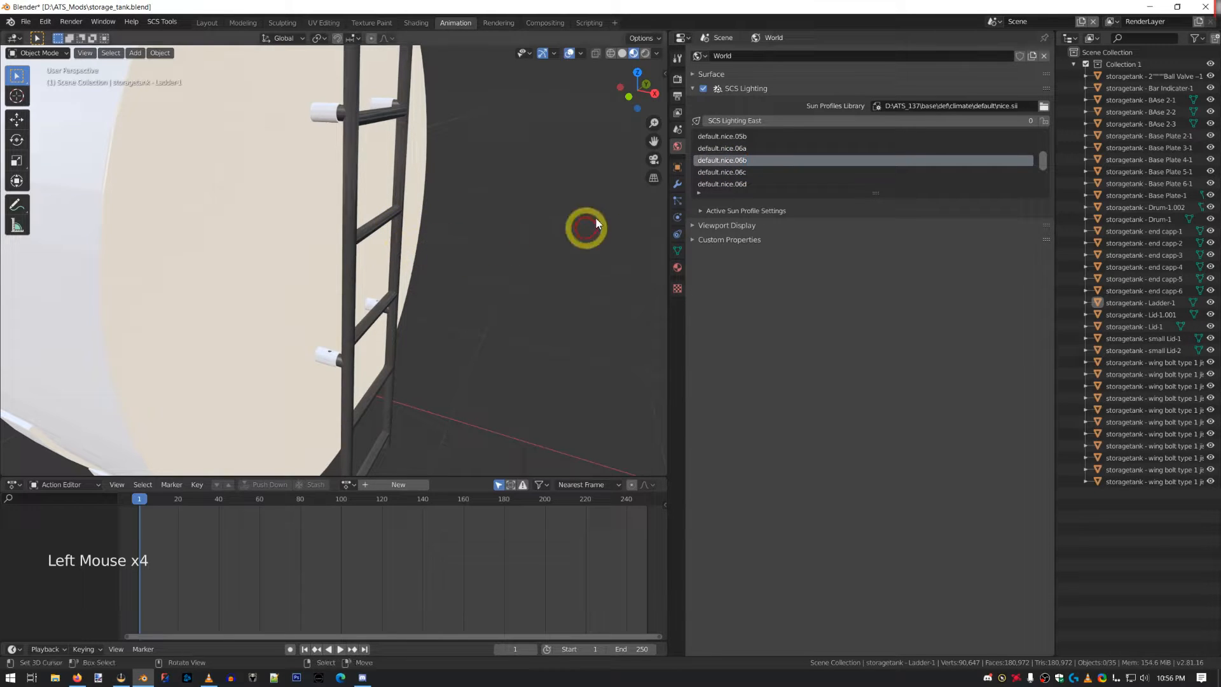
middle_drag(573, 204, 407, 190)
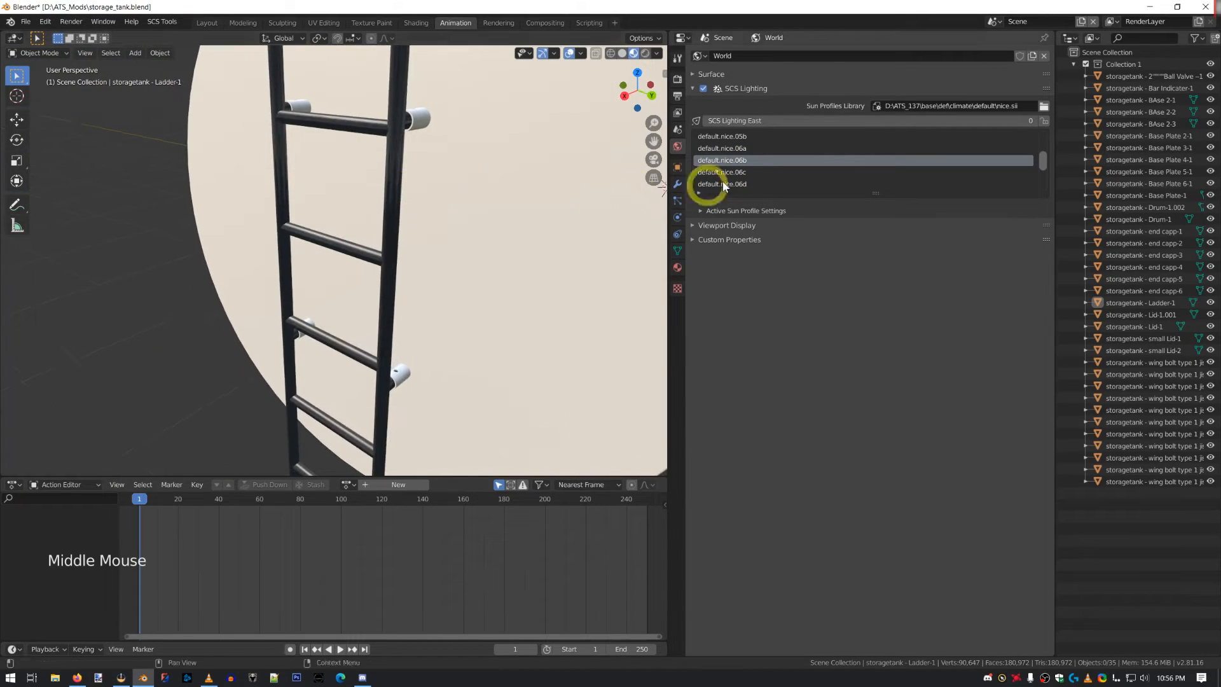
- Try the sun profiles default.nice.07a, 07b, 06a and 05b, and switch back to default.nice.06b
scroll(774, 172, down, 3)
triple_click(749, 171)
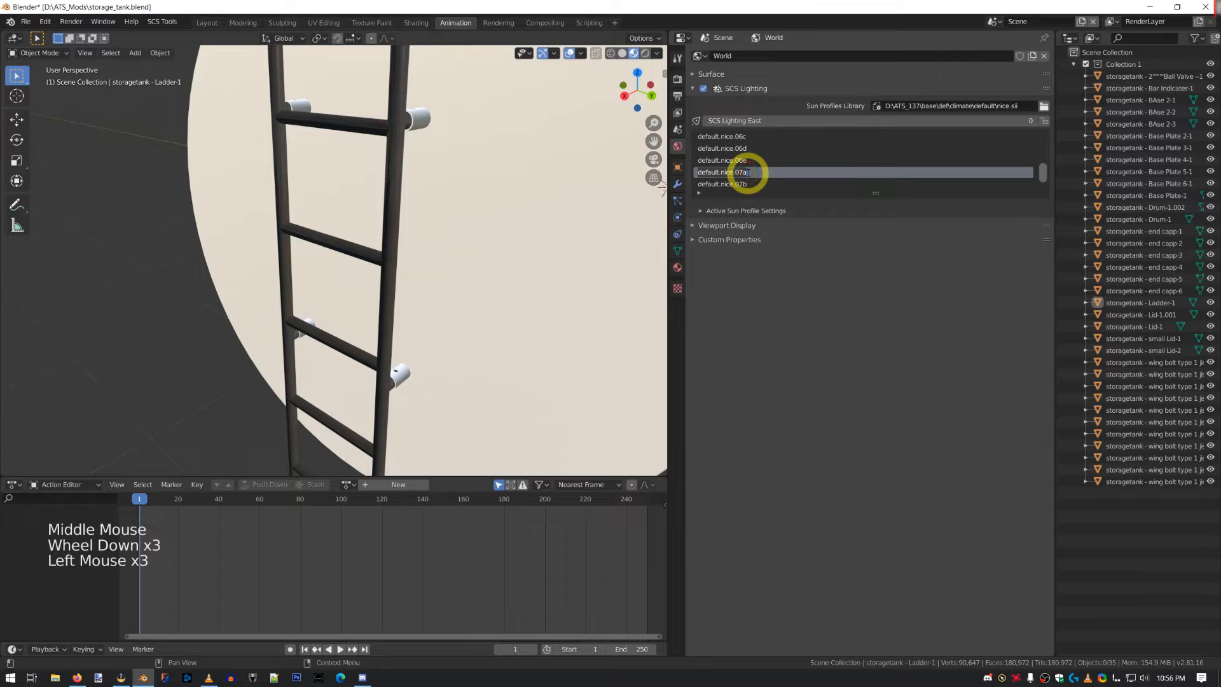
triple_click(716, 183)
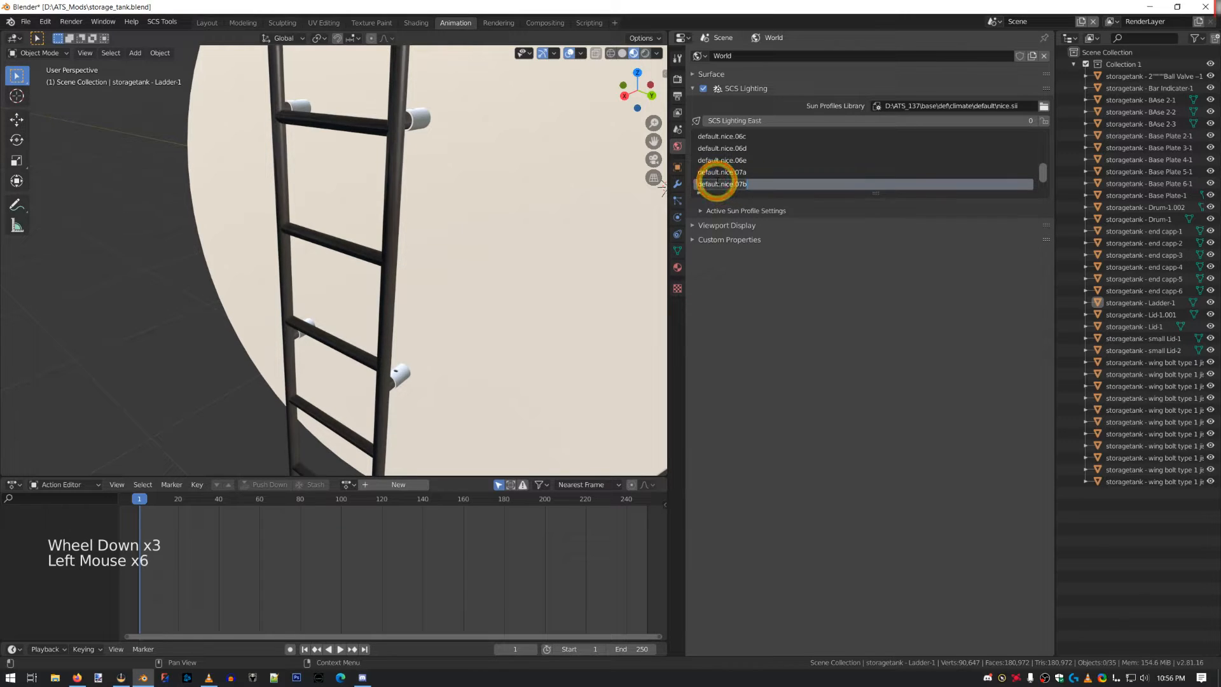
click(723, 173)
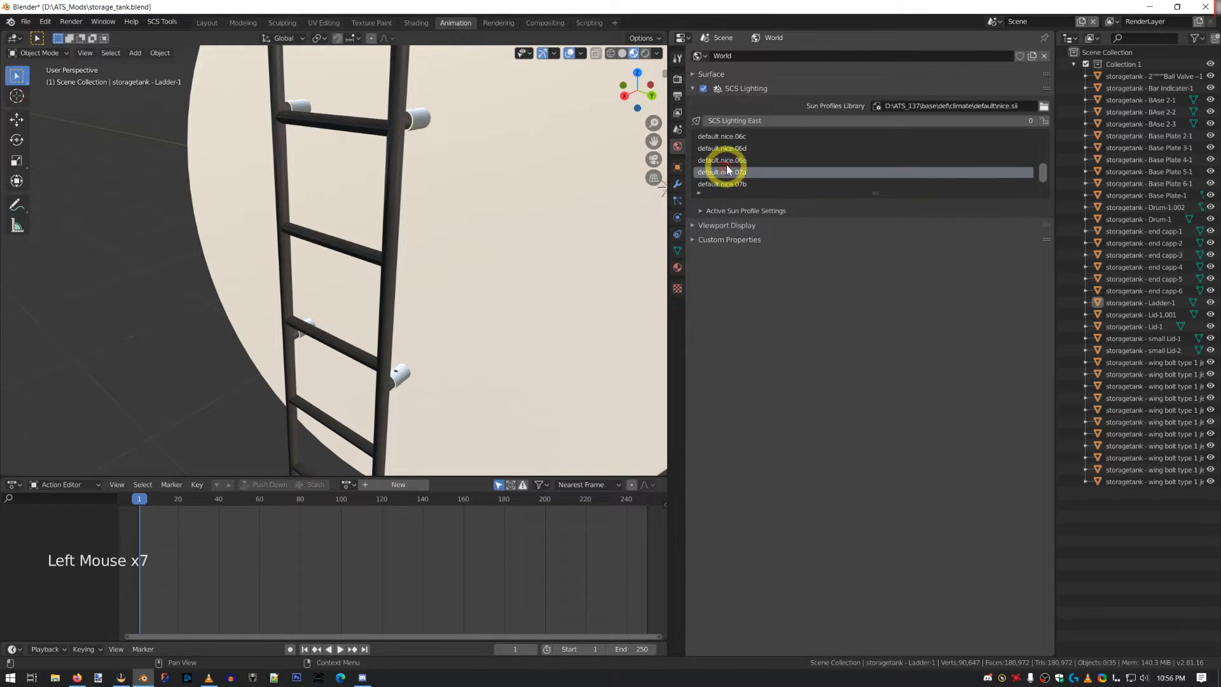
click(723, 173)
scroll(728, 173, up, 3)
click(726, 162)
click(726, 161)
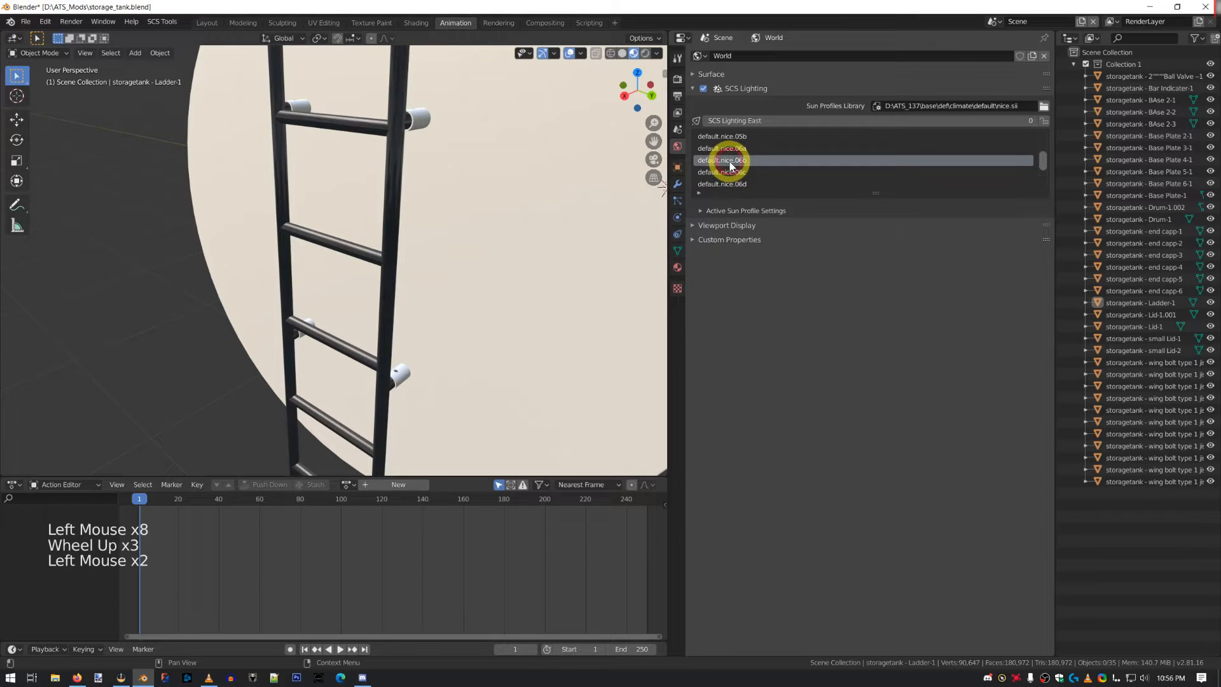
scroll(725, 160, up, 1)
click(723, 159)
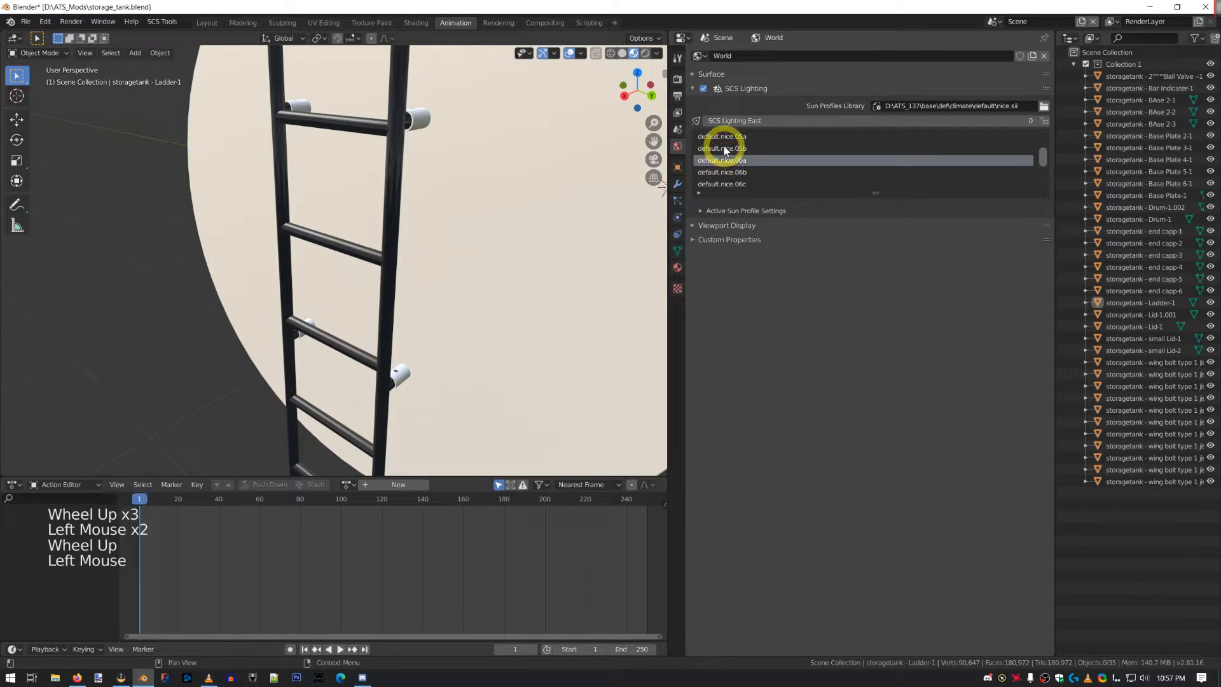
click(725, 148)
click(724, 171)
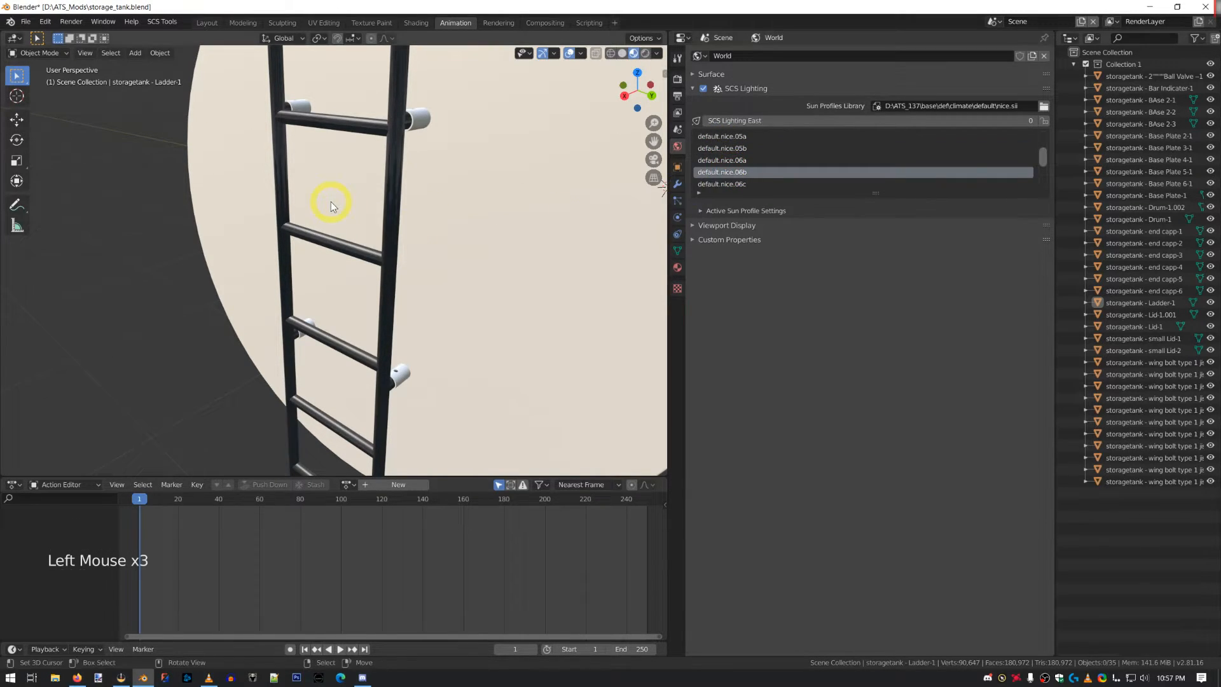
- Examine the reflections on the ladder's rungs and rails under the chosen sun profile
scroll(333, 204, down, 4)
middle_drag(330, 201, 308, 292)
scroll(384, 276, up, 8)
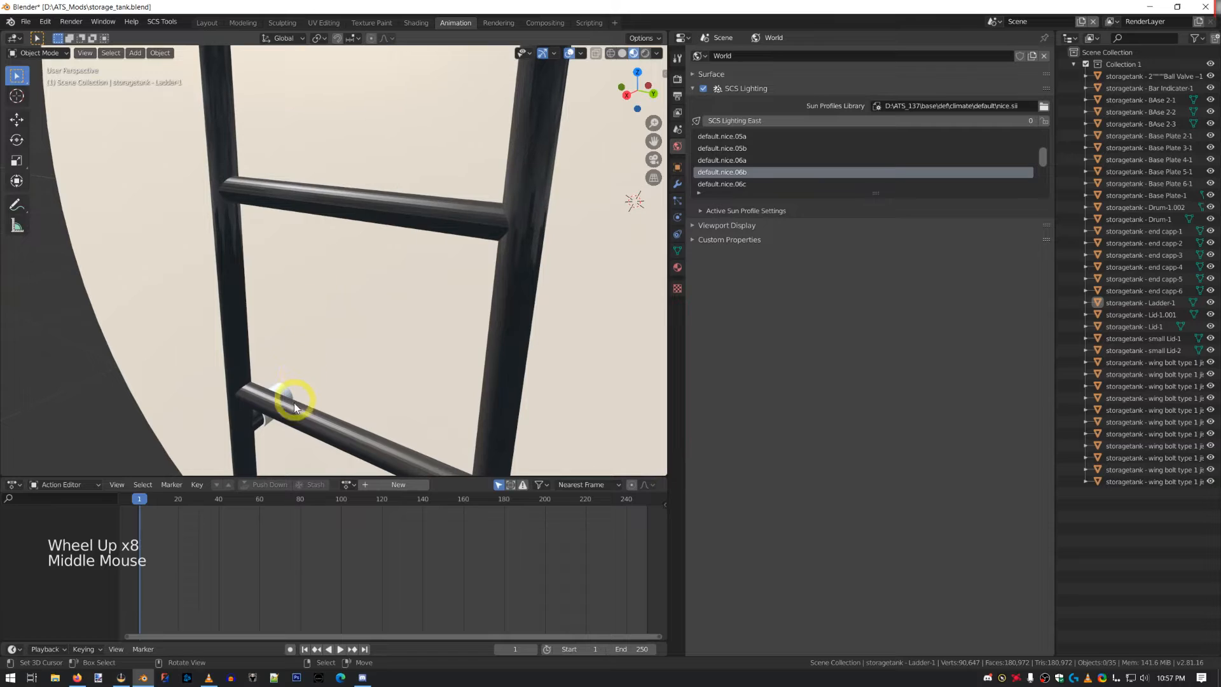
scroll(315, 371, down, 1)
scroll(316, 371, down, 2)
middle_drag(317, 369, 414, 373)
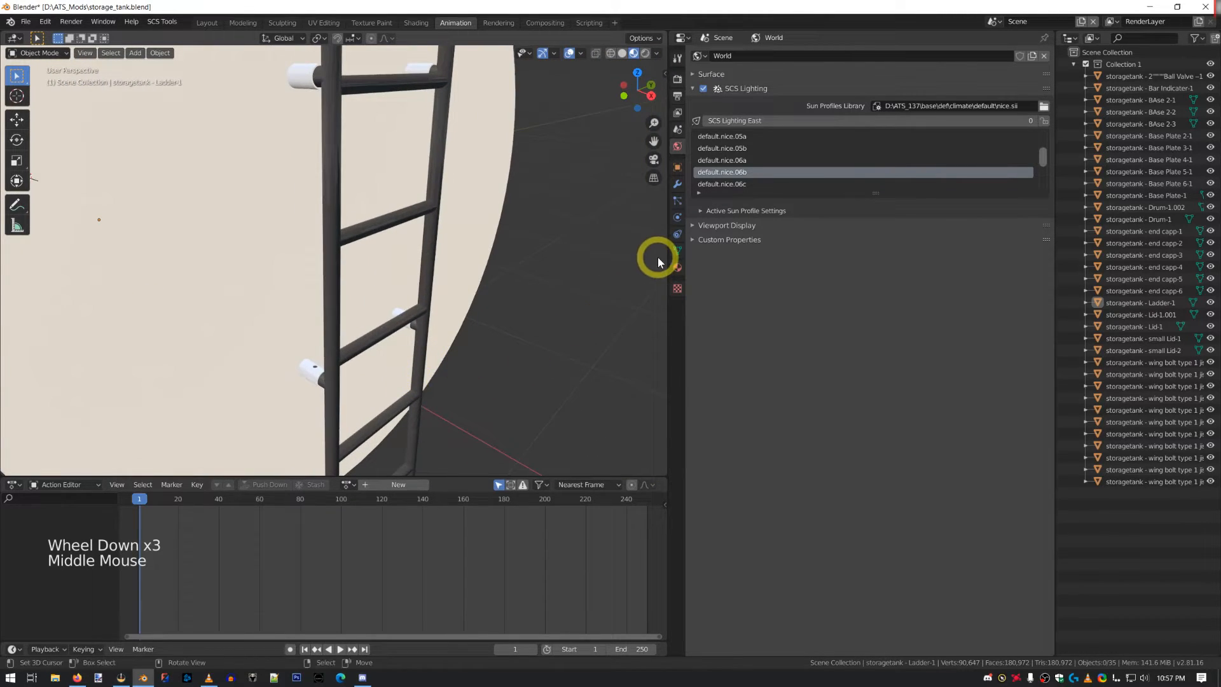
- Select the ladder, set its material's diffuse colour to R 0.8, G 0.8, B 0.8, and deselect everything to check the shading
right_click(384, 226)
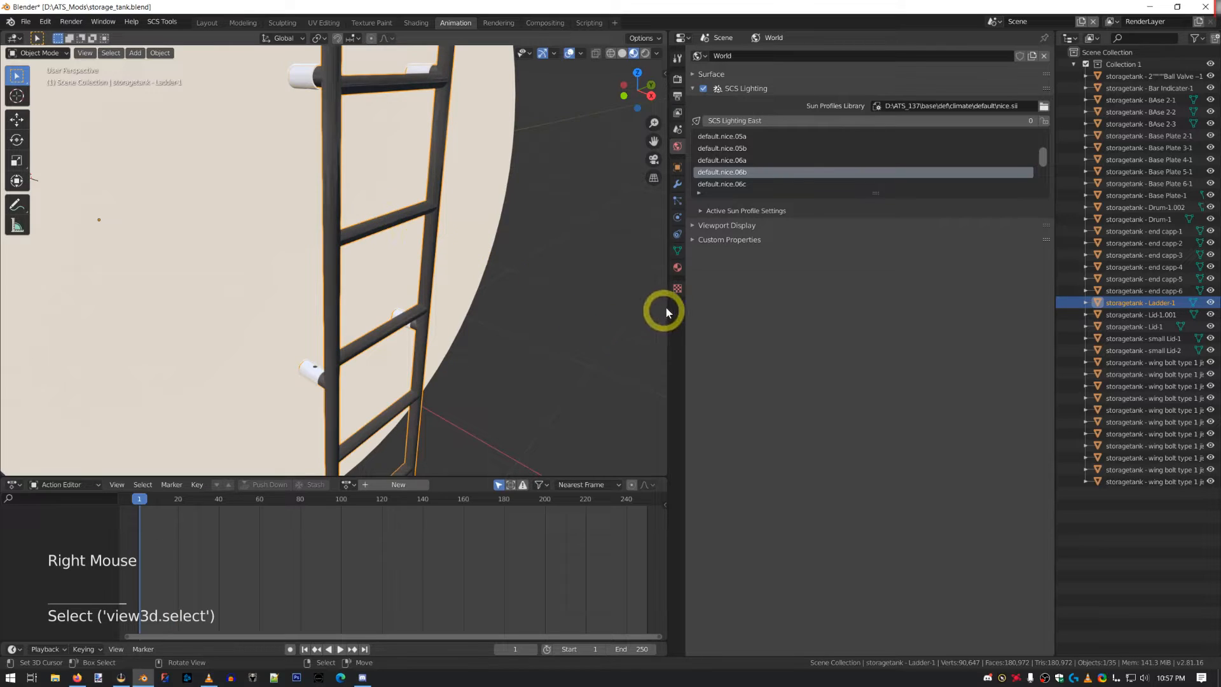
click(677, 267)
scroll(759, 345, down, 1)
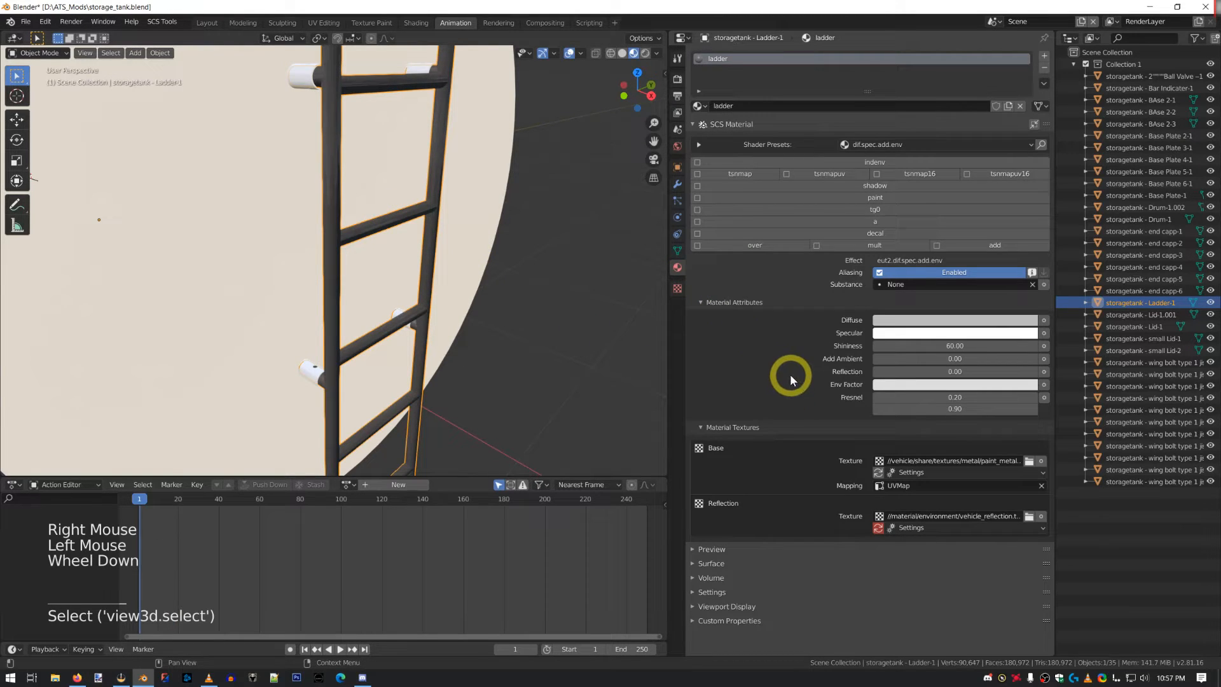
click(911, 321)
click(891, 318)
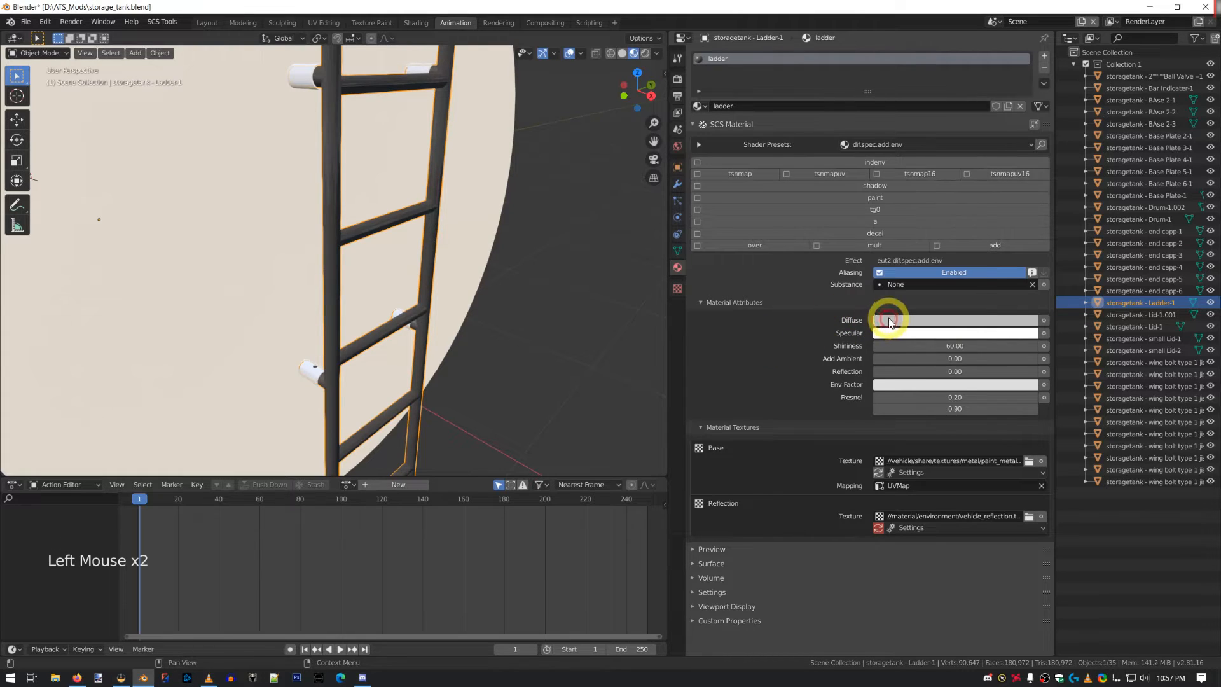
click(910, 280)
text(.8)
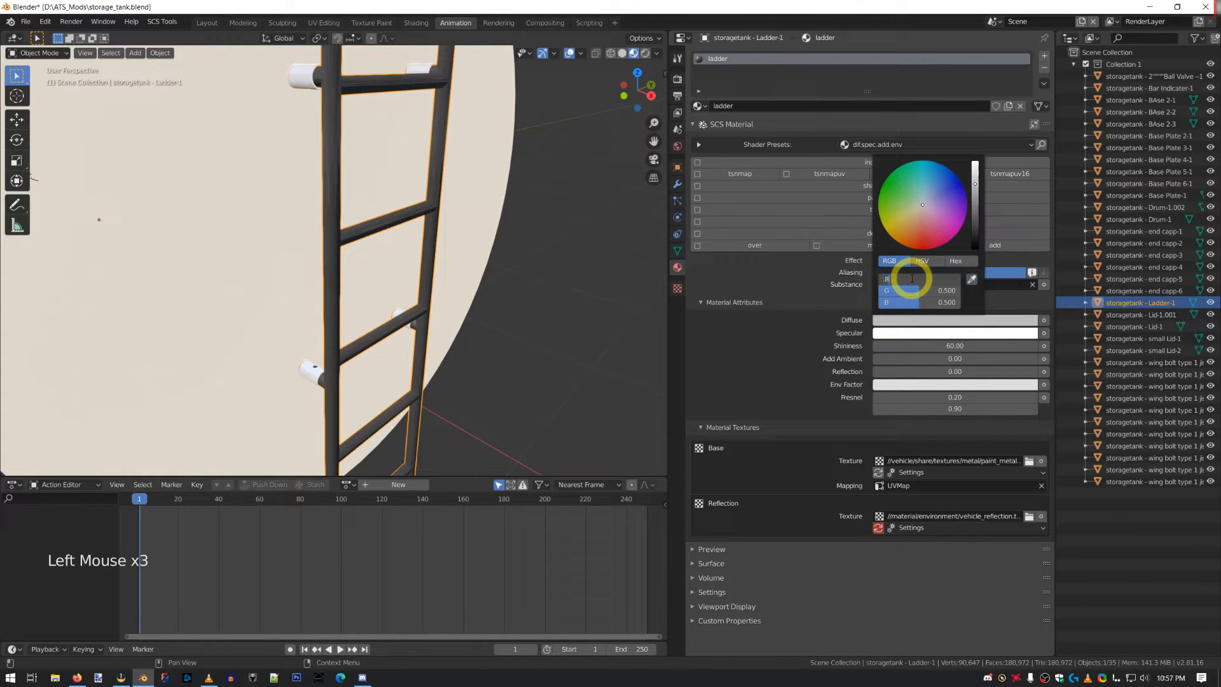
key(Tab)
text(.8)
key(Tab)
text(.8)
key(Return)
key(a)
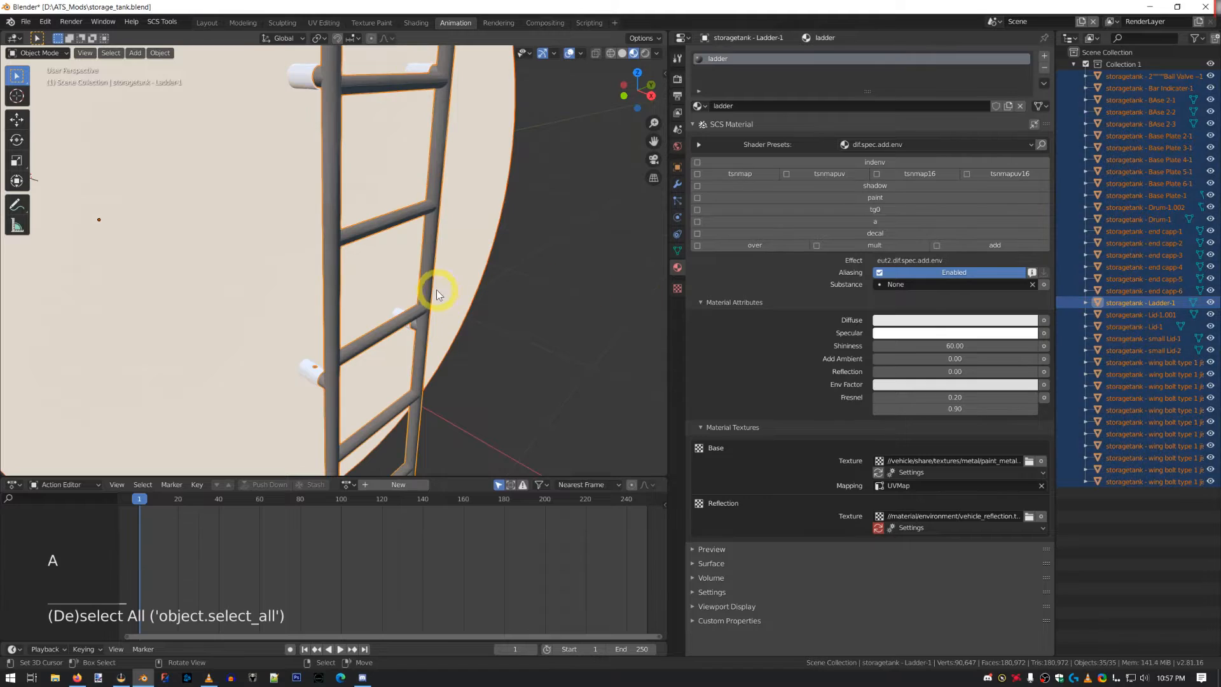
key(a)
key(a)
middle_drag(436, 288, 307, 284)
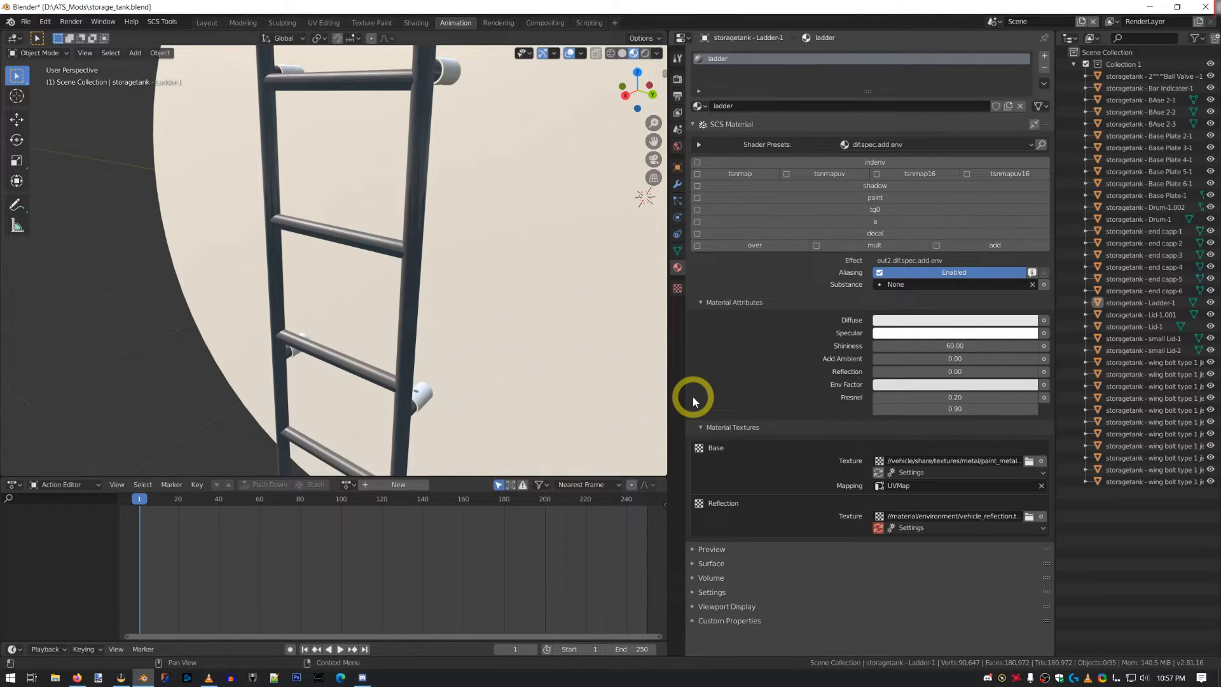
- Try a specular colour of R 0.5, G 0.5, B 0.5 on the ladder material
click(911, 331)
click(925, 333)
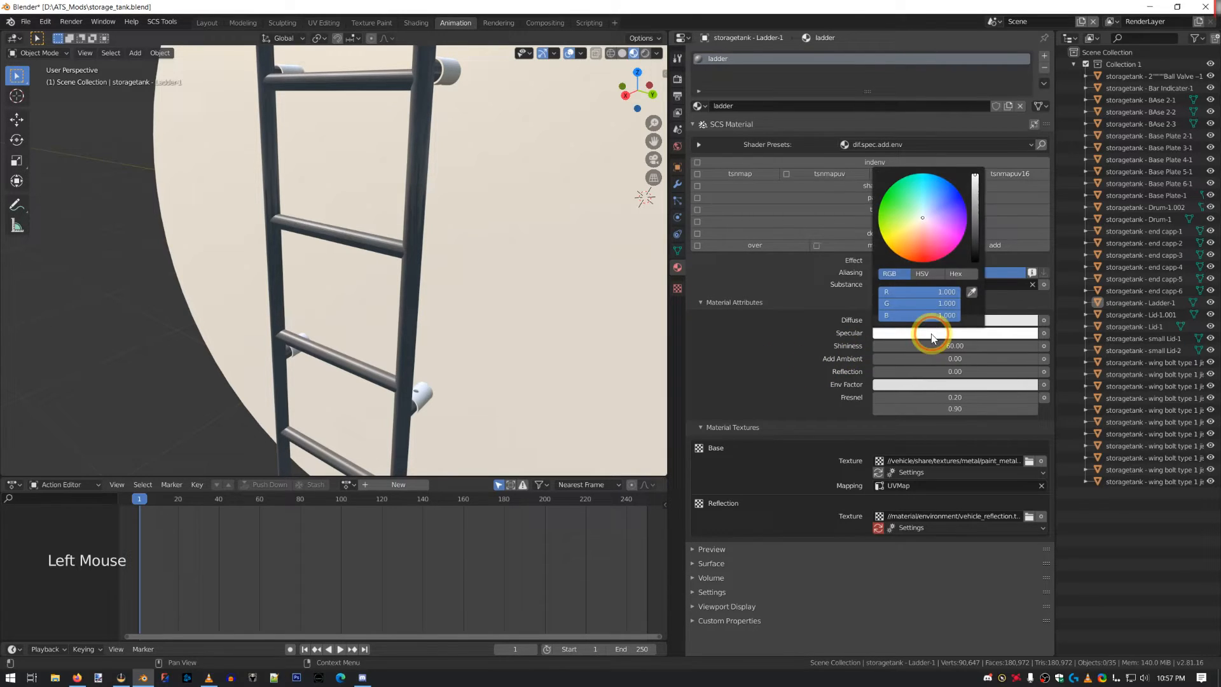
click(923, 292)
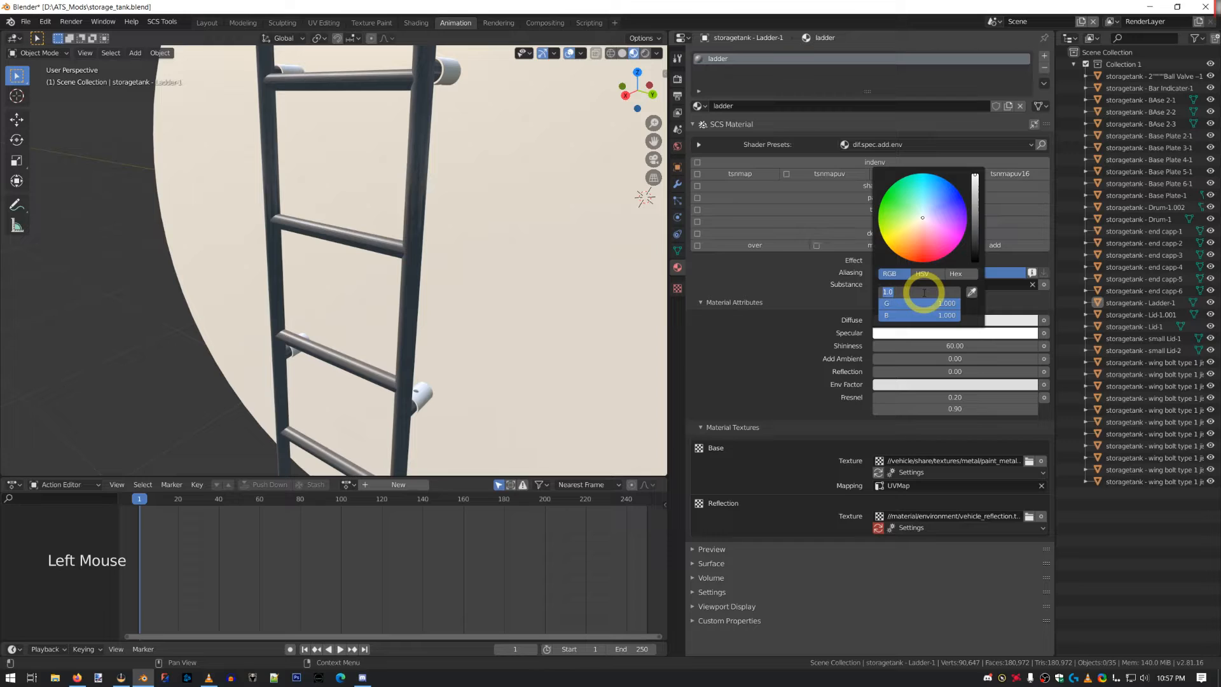
text(0.5)
key(Tab)
text(0.5)
key(Tab)
text(0.5)
key(Return)
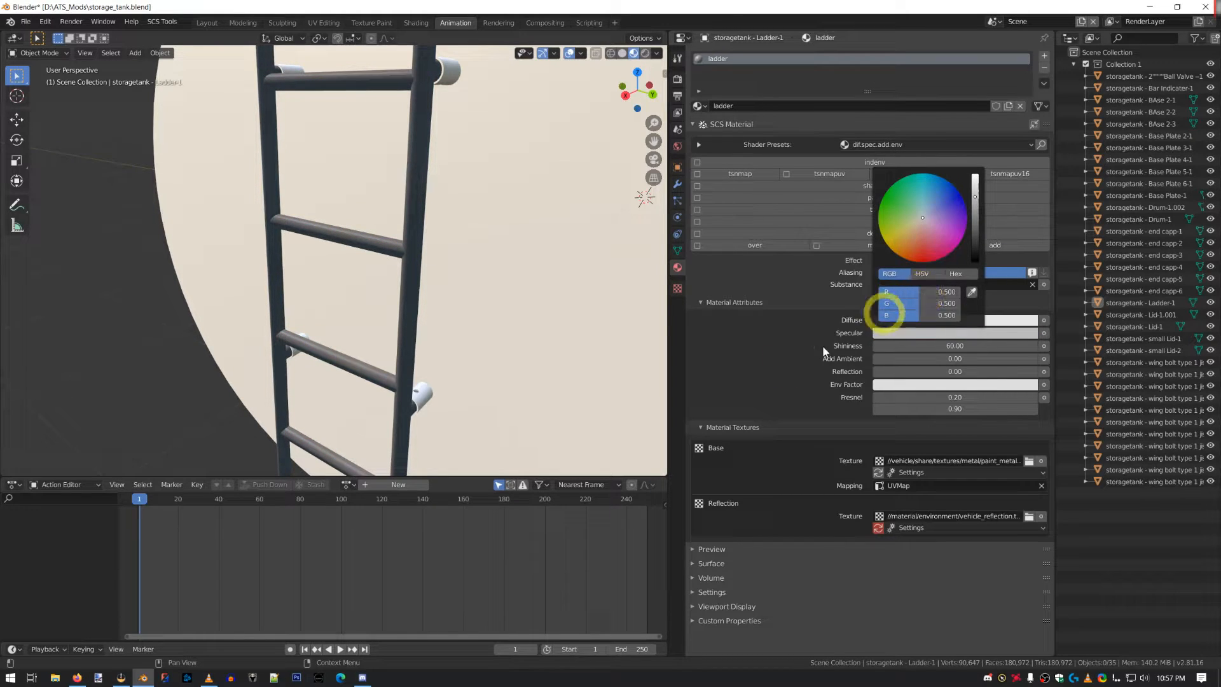
middle_drag(344, 303, 286, 250)
- Restore the ladder material's specular colour to R 1, G 1, B 1
click(943, 334)
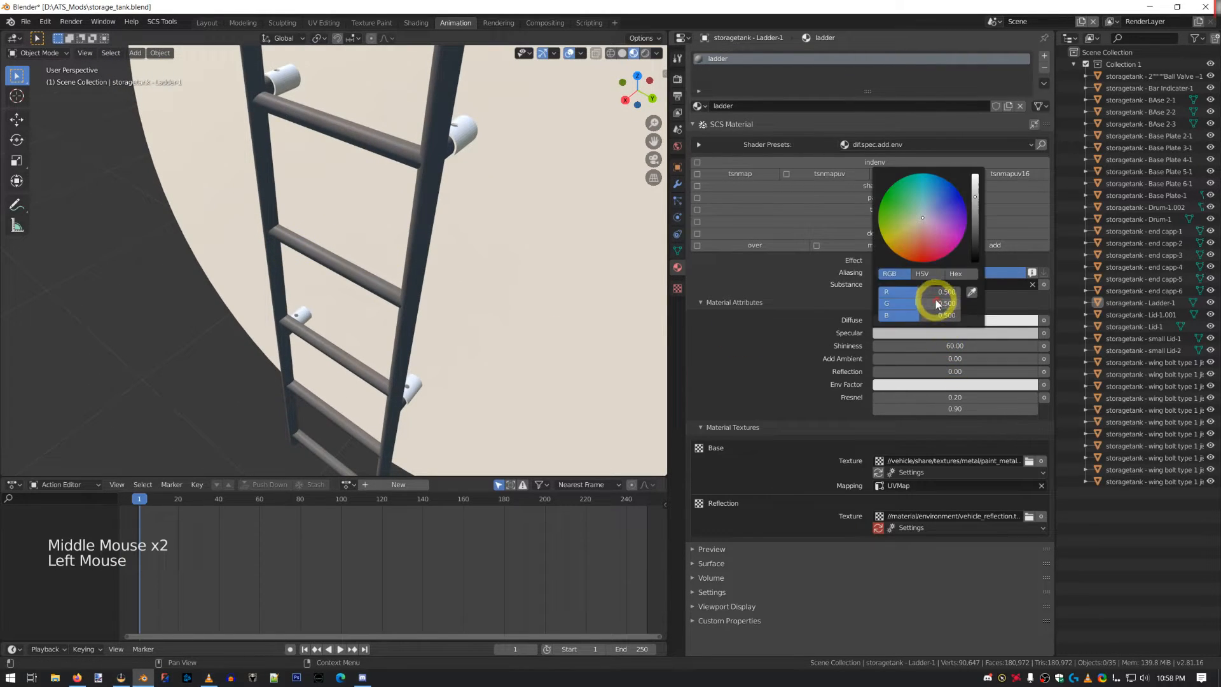
click(932, 295)
text(1)
key(Tab)
text(1)
key(Tab)
text(1)
key(Return)
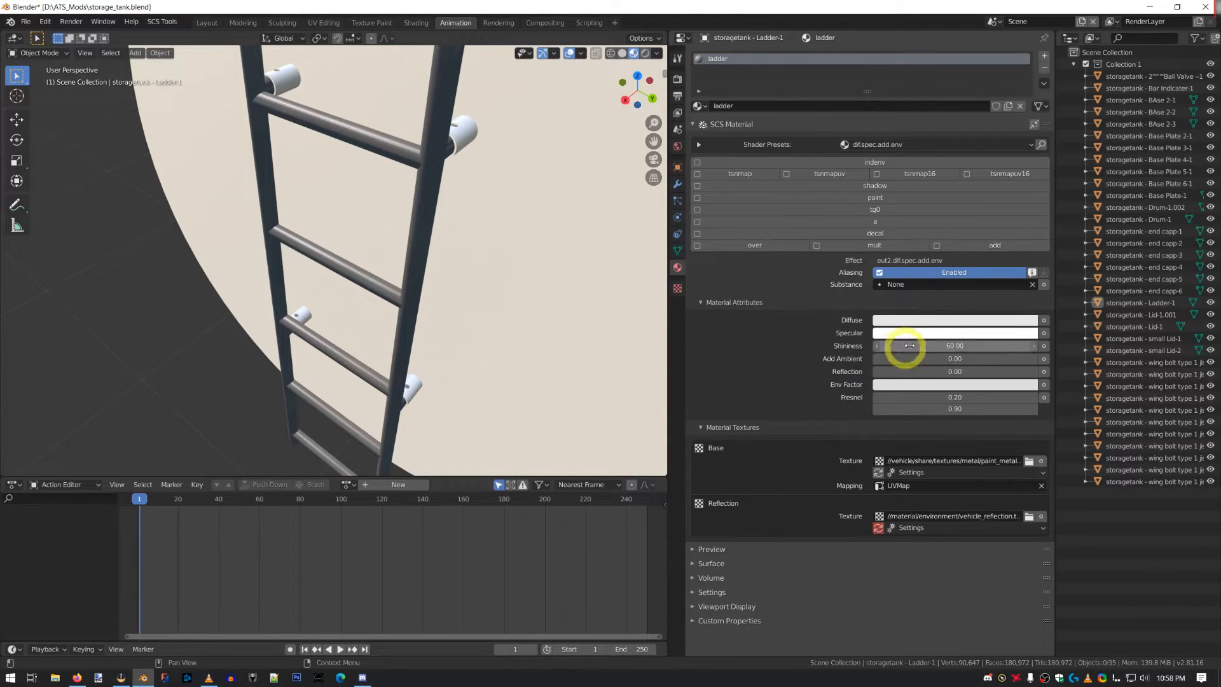
click(933, 337)
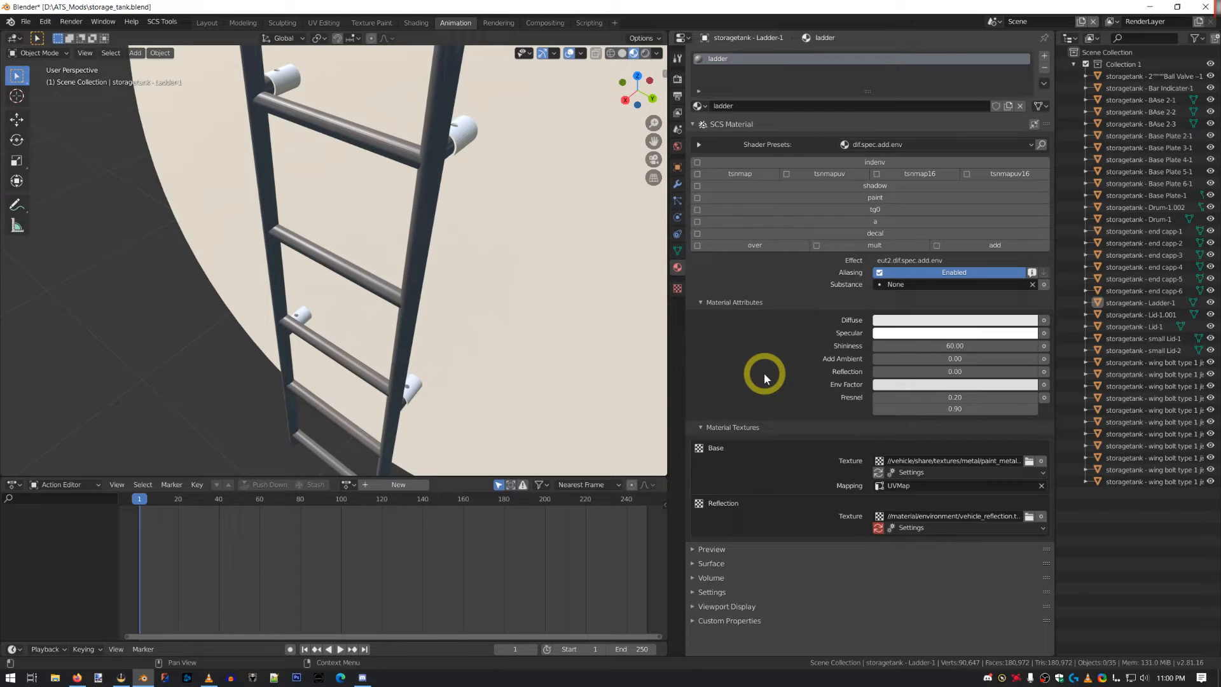
click(919, 325)
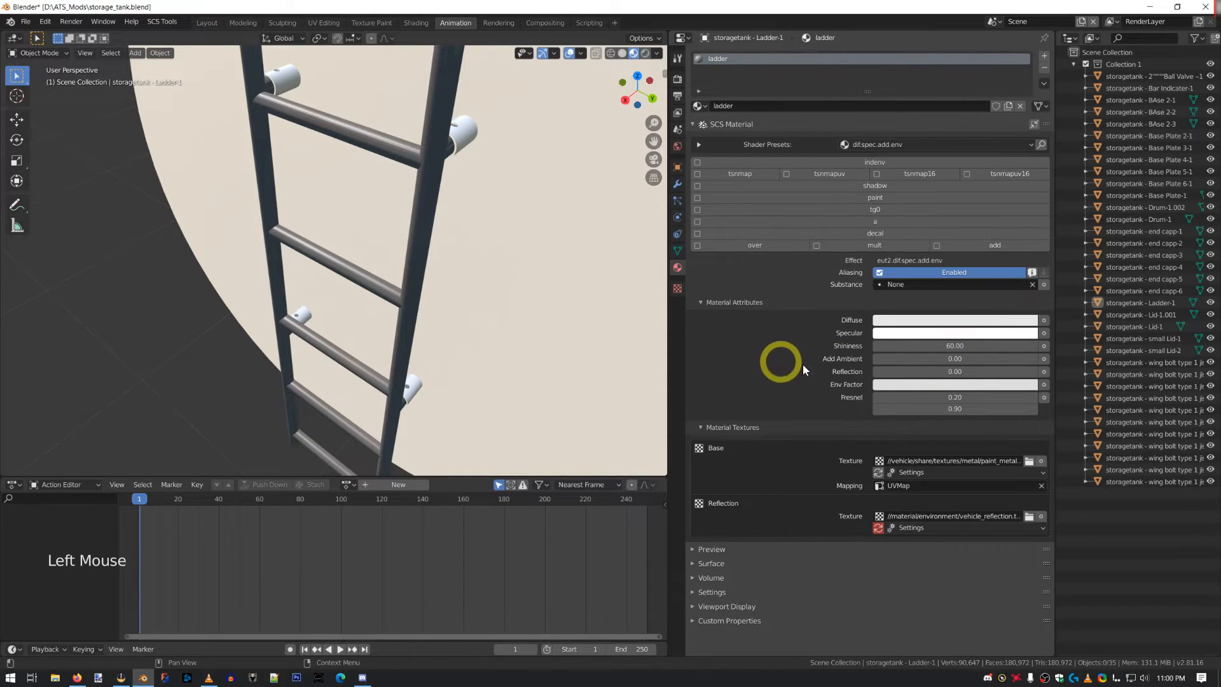
click(957, 385)
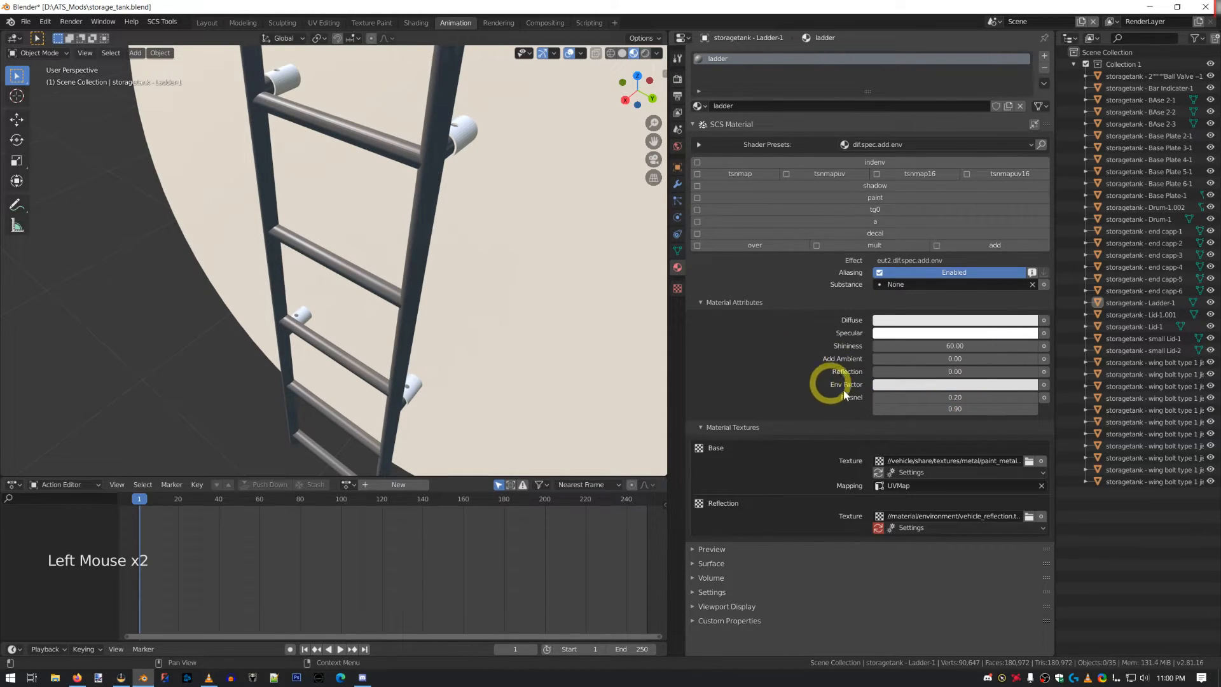
click(898, 387)
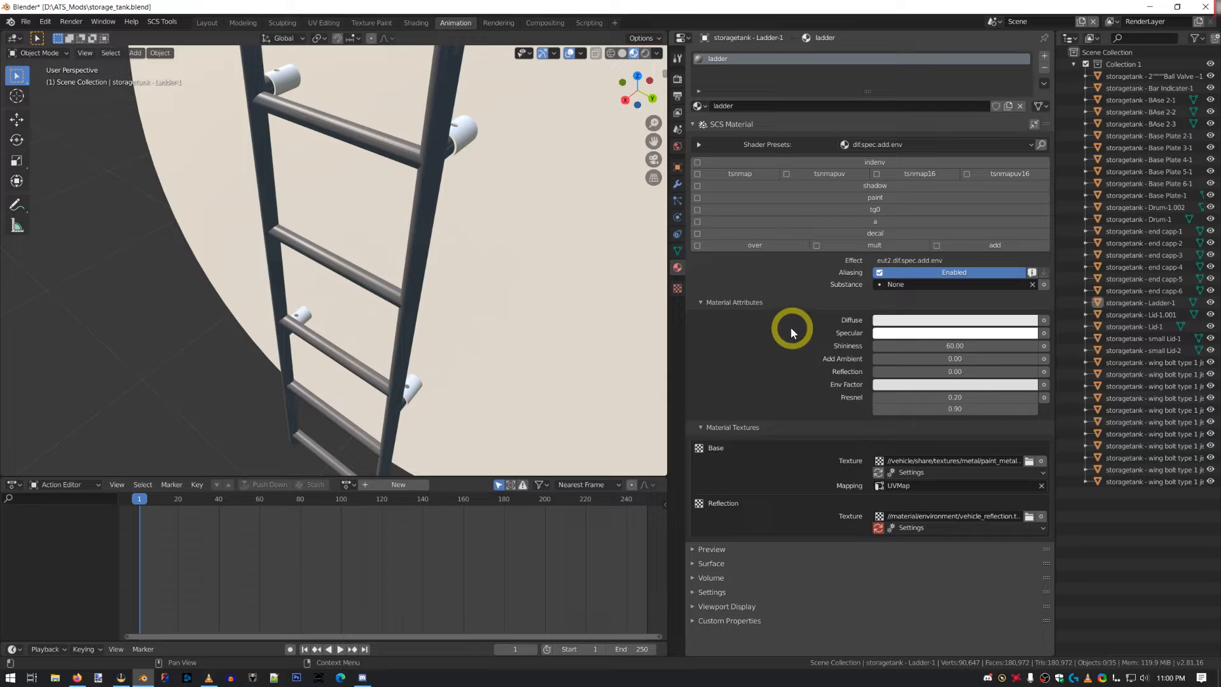
- Give the base plate at the tank's ladder end a new material named foot
scroll(445, 270, down, 6)
middle_drag(445, 269, 415, 248)
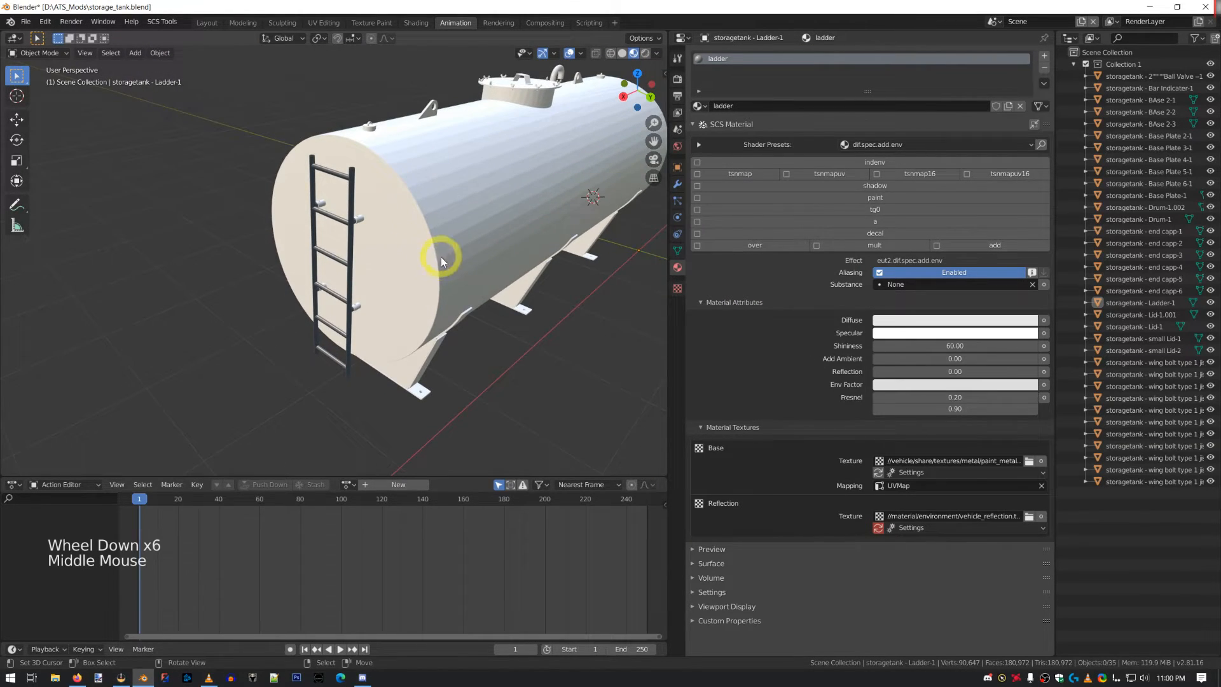
right_click(404, 384)
middle_drag(413, 376, 418, 330)
click(809, 106)
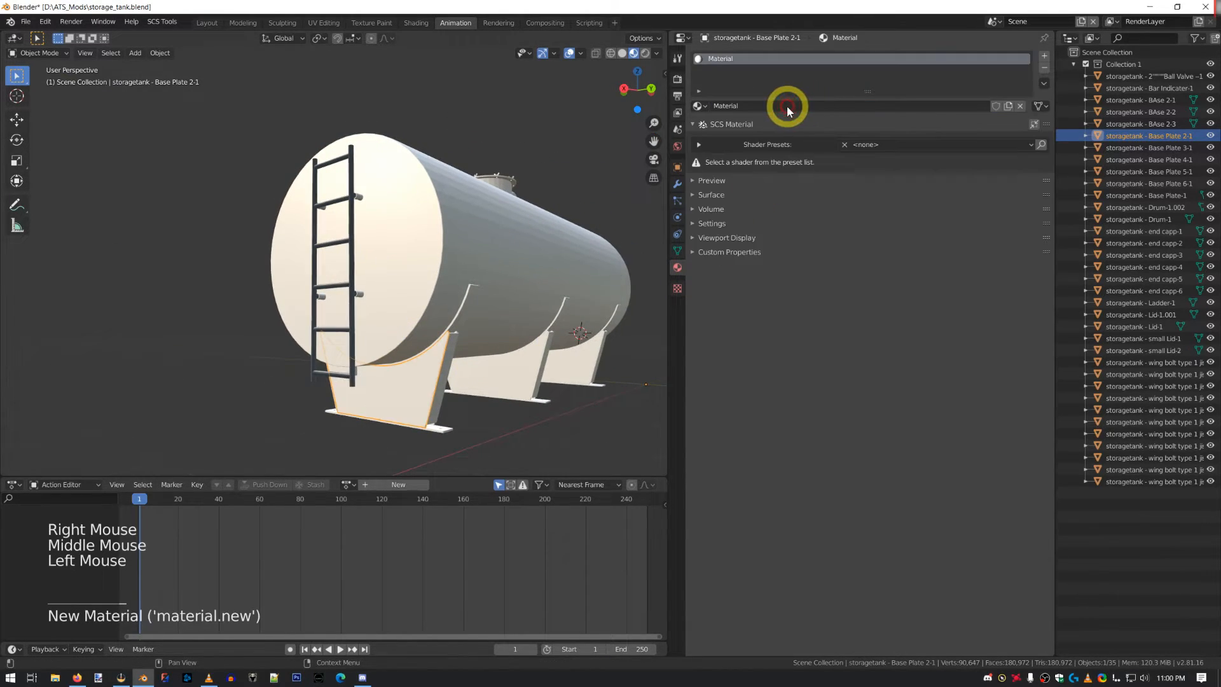
click(792, 105)
text(fo)
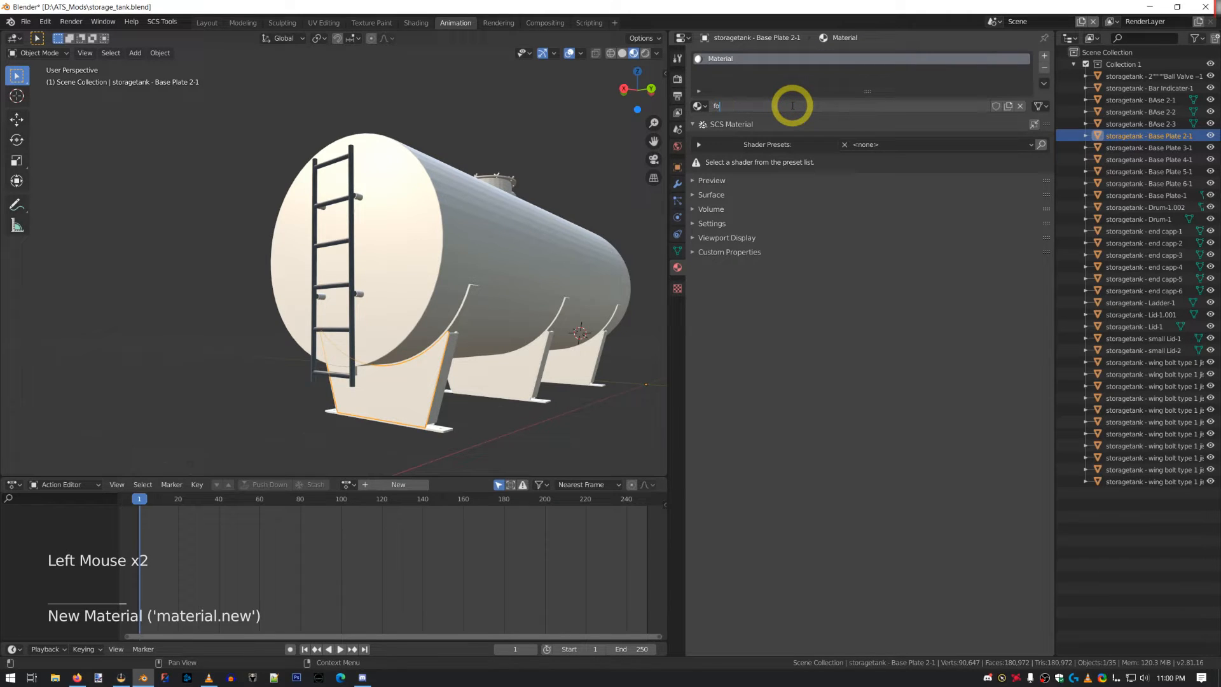
text(ot)
key(Return)
- Assign the dif.spec shader preset to the foot material and add vertex colors to the active base plate
click(894, 146)
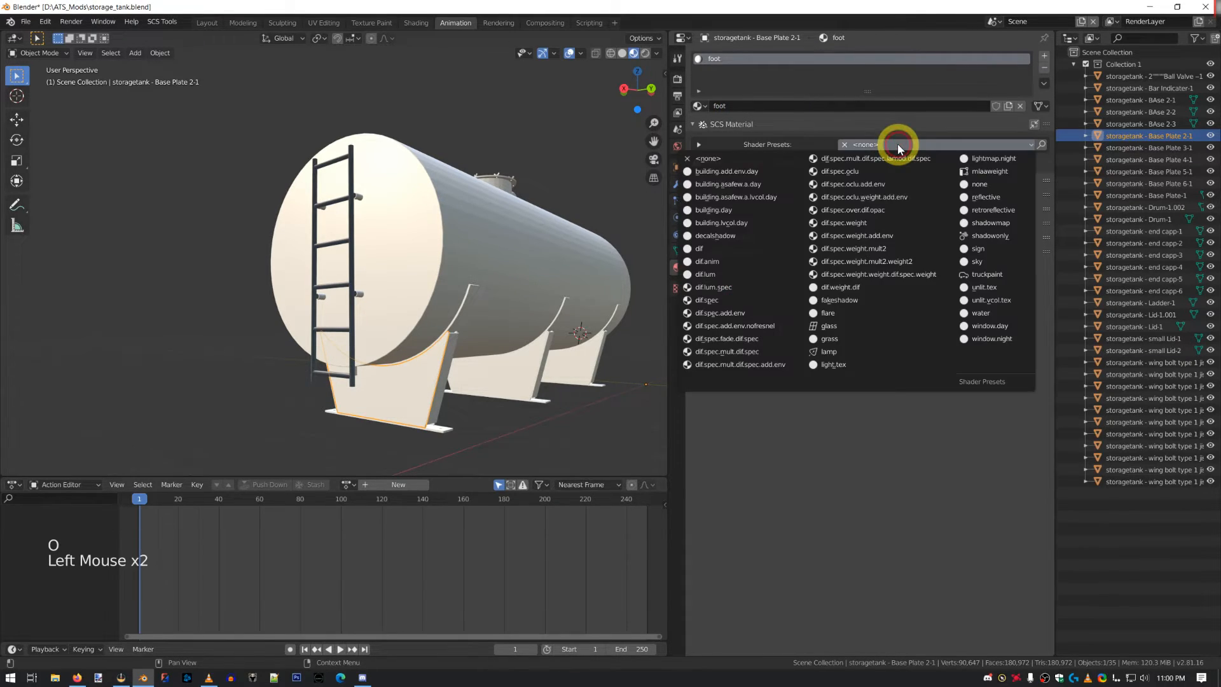
click(732, 301)
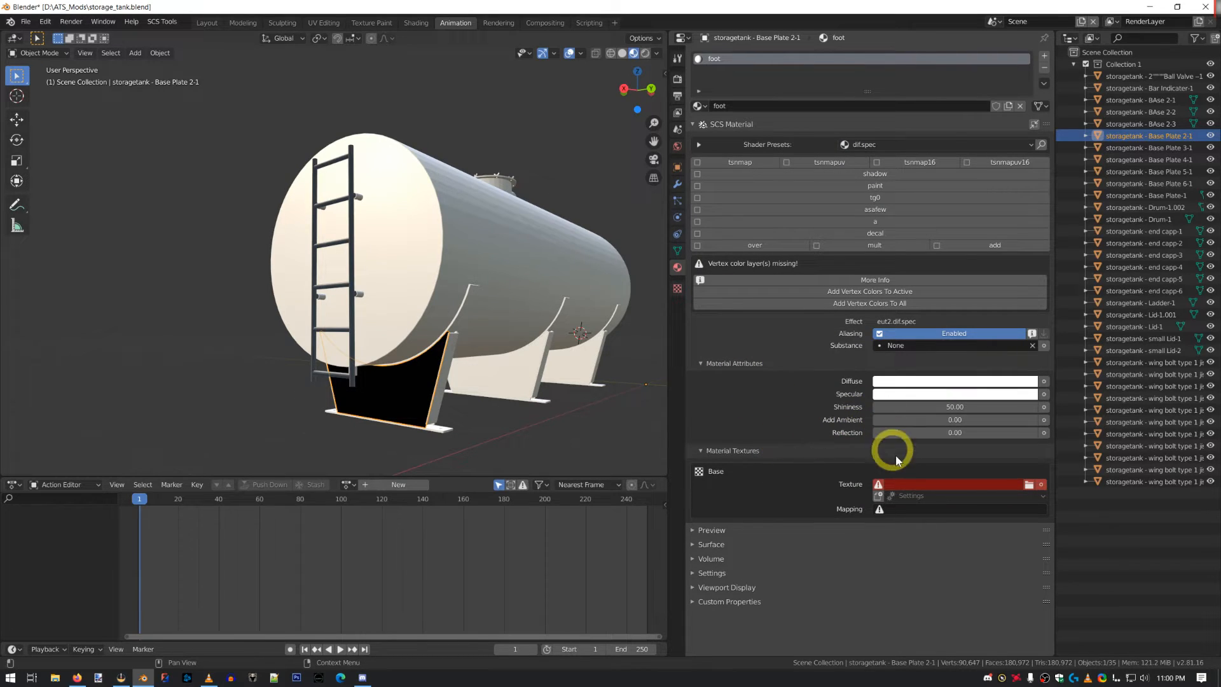
click(921, 509)
click(820, 454)
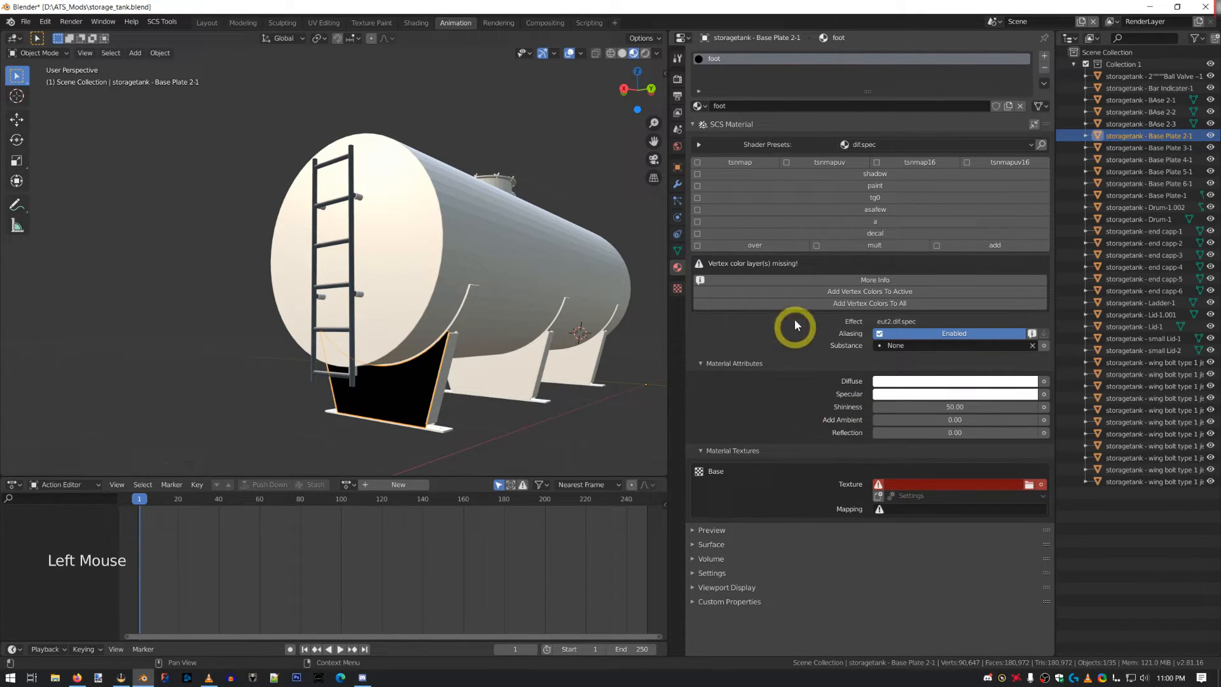
click(811, 292)
- Add a UV map to the base plate and use UVMap as the foot material's base texture mapping
click(681, 249)
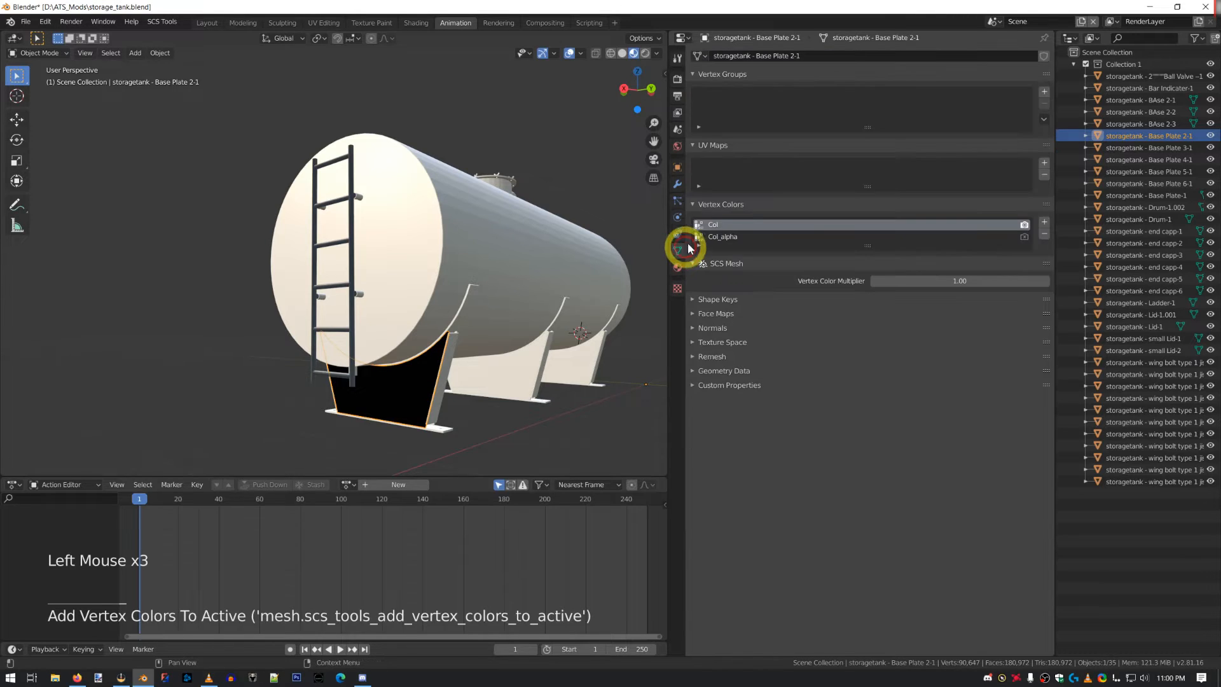
click(1044, 163)
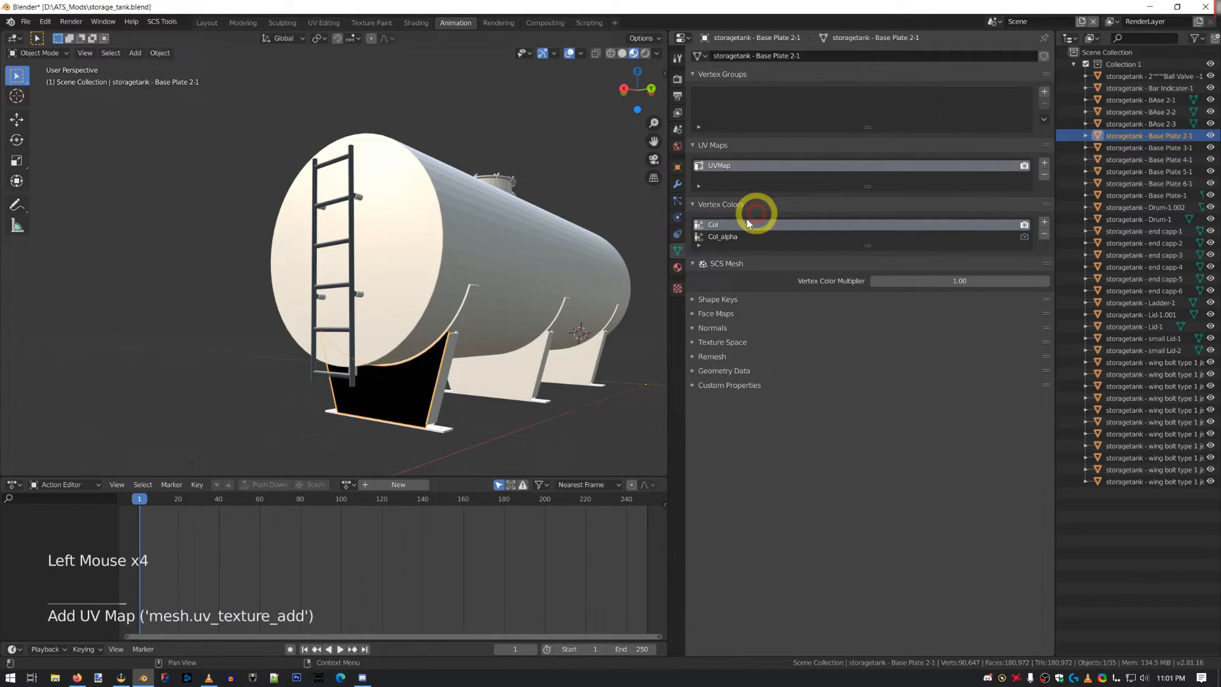
click(677, 268)
click(915, 449)
click(987, 464)
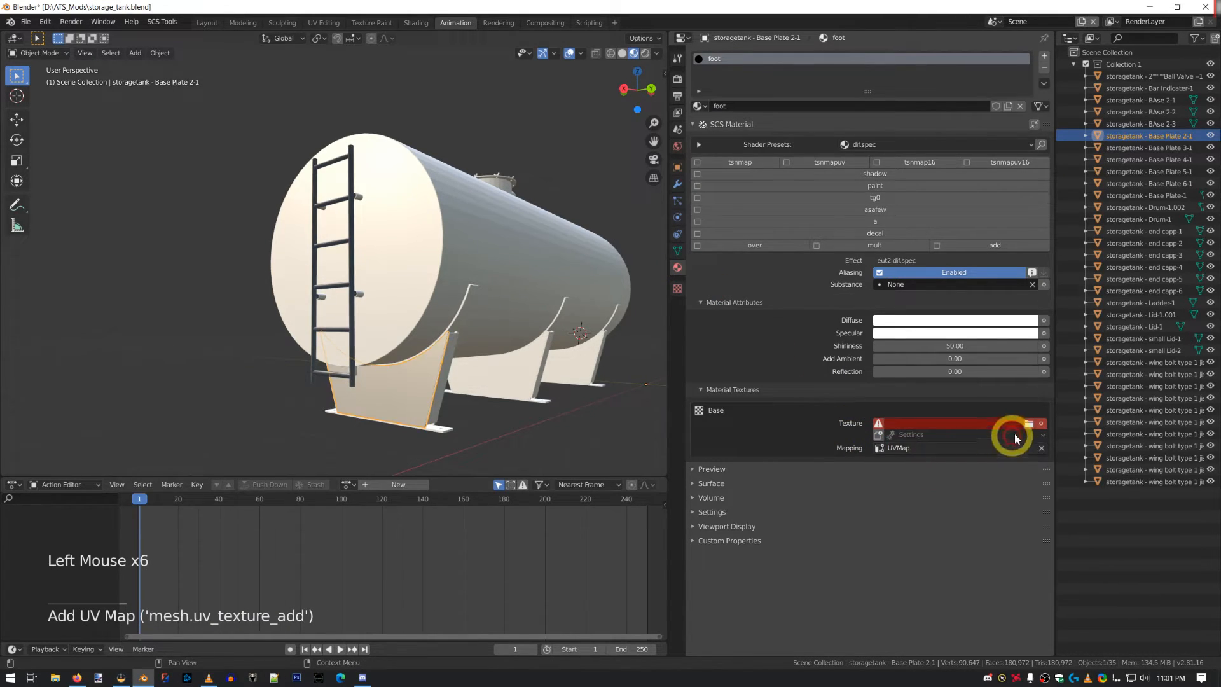
- Load white_0.tobj from the share/textures/generic folder as the foot material's base texture
click(1029, 423)
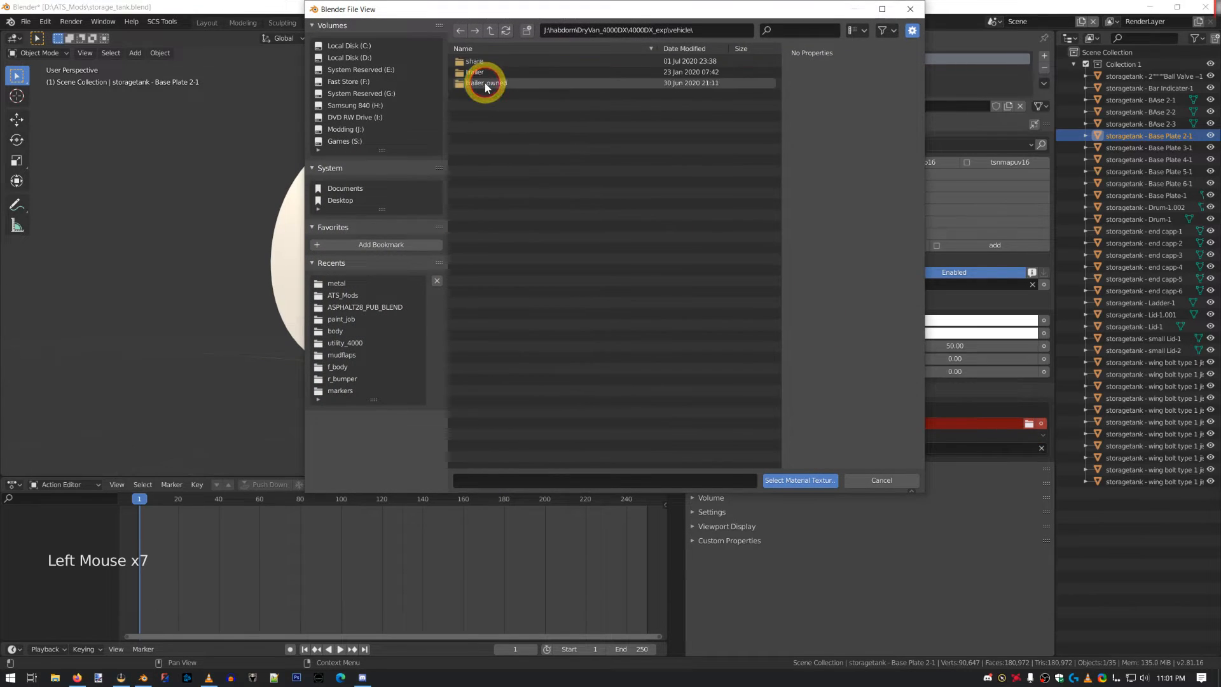
double_click(474, 61)
double_click(472, 66)
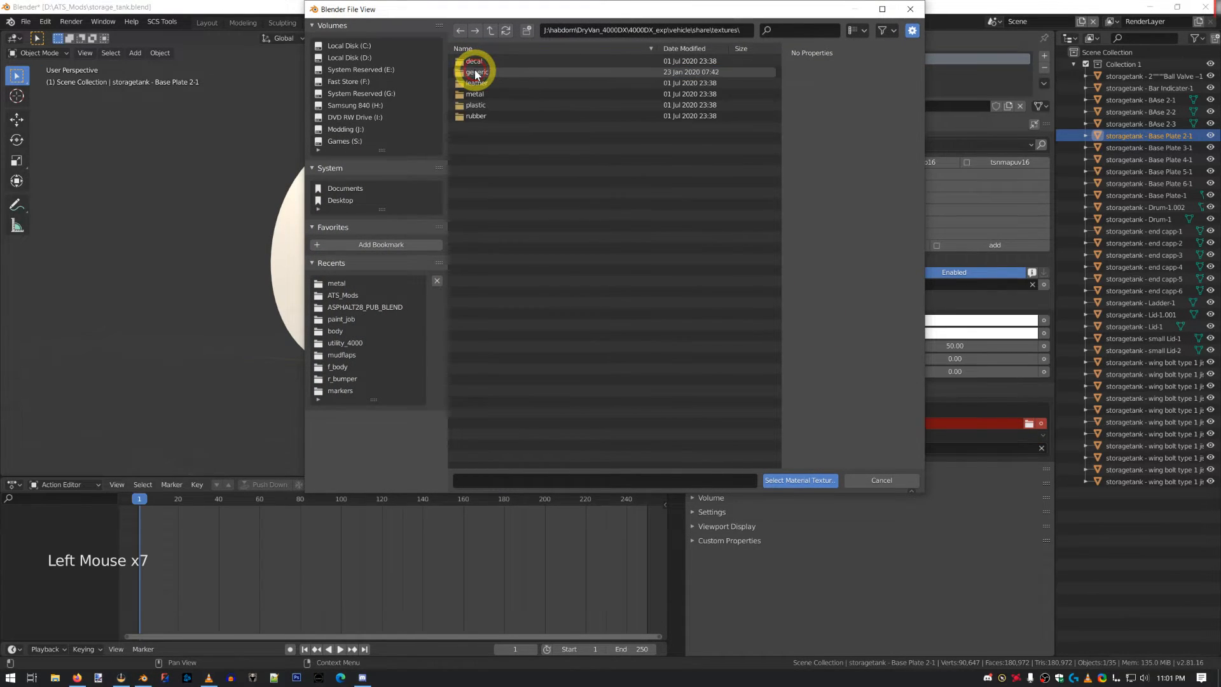
double_click(476, 72)
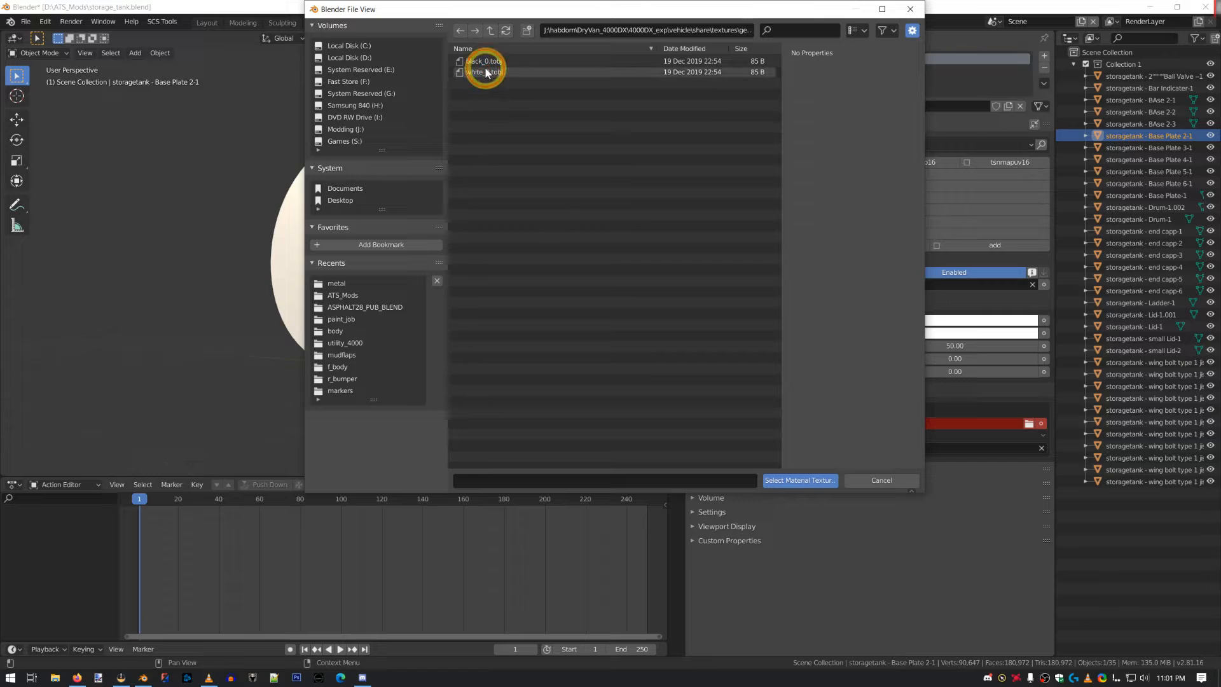
click(487, 72)
click(803, 480)
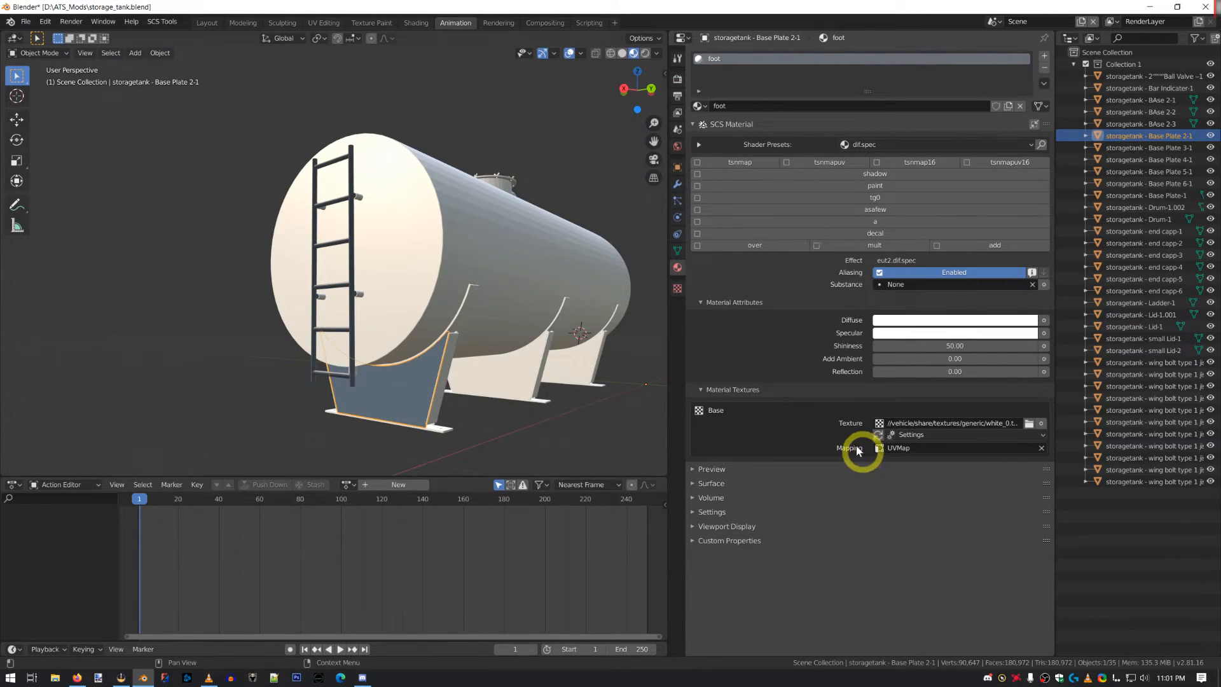
- Examine the shading of the textured base plate from several angles, toggling the selection highlight
middle_drag(636, 387, 605, 378)
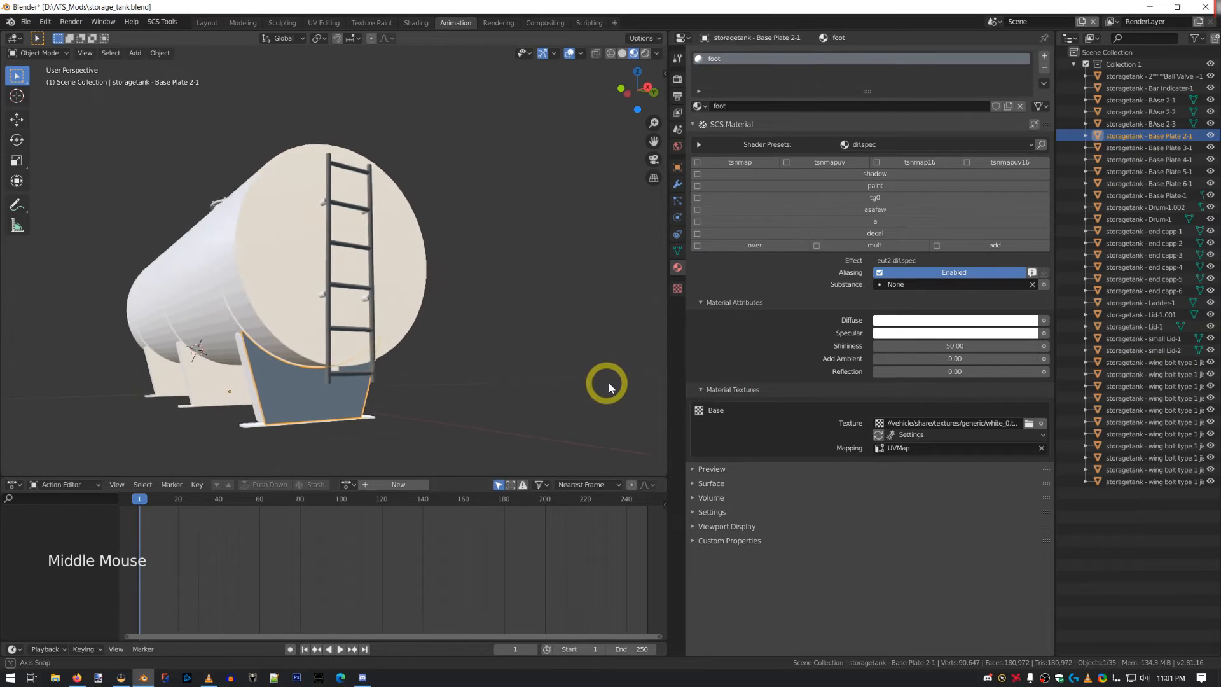
scroll(384, 409, up, 3)
middle_drag(384, 408, 336, 407)
scroll(384, 394, down, 3)
key(a)
key(a)
key(a)
right_click(267, 391)
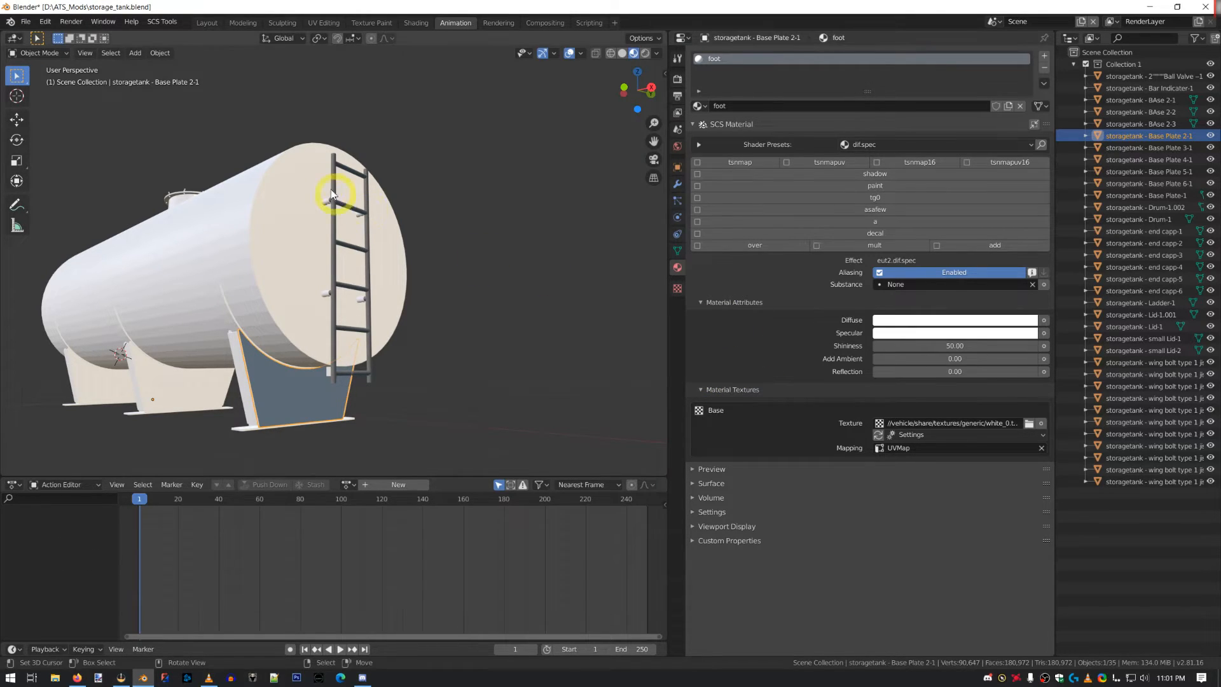
- Vertex-paint the upper corners of the ladder-end base plate white
click(30, 53)
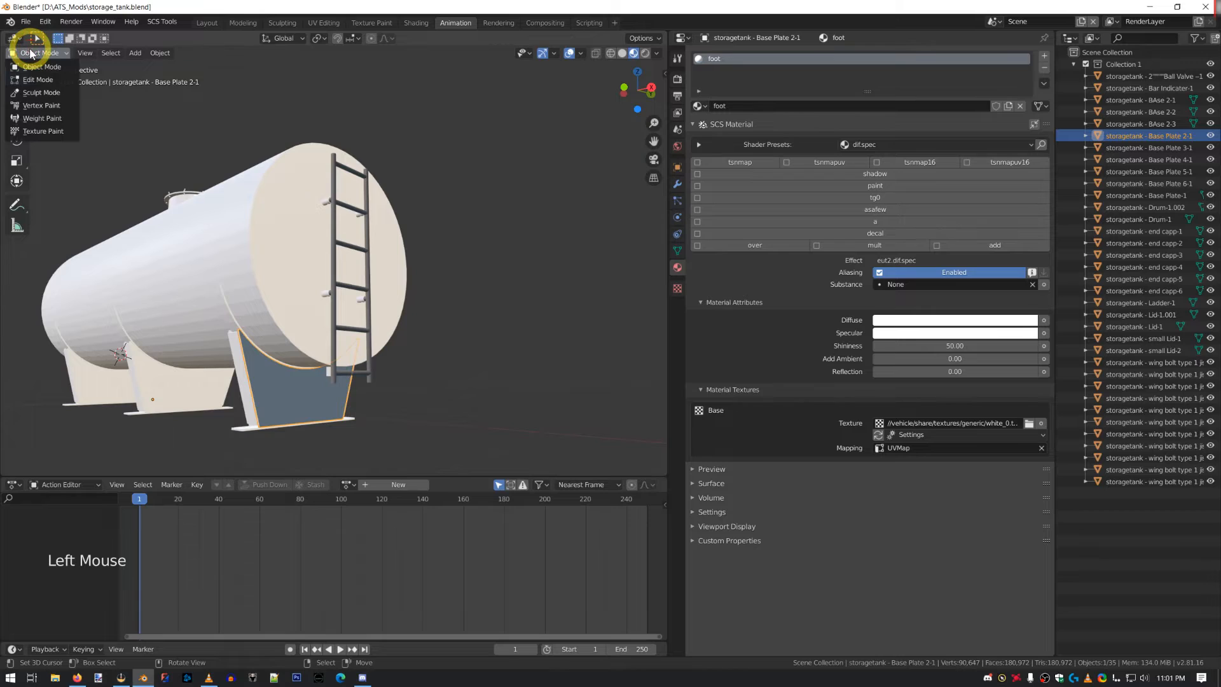
click(41, 105)
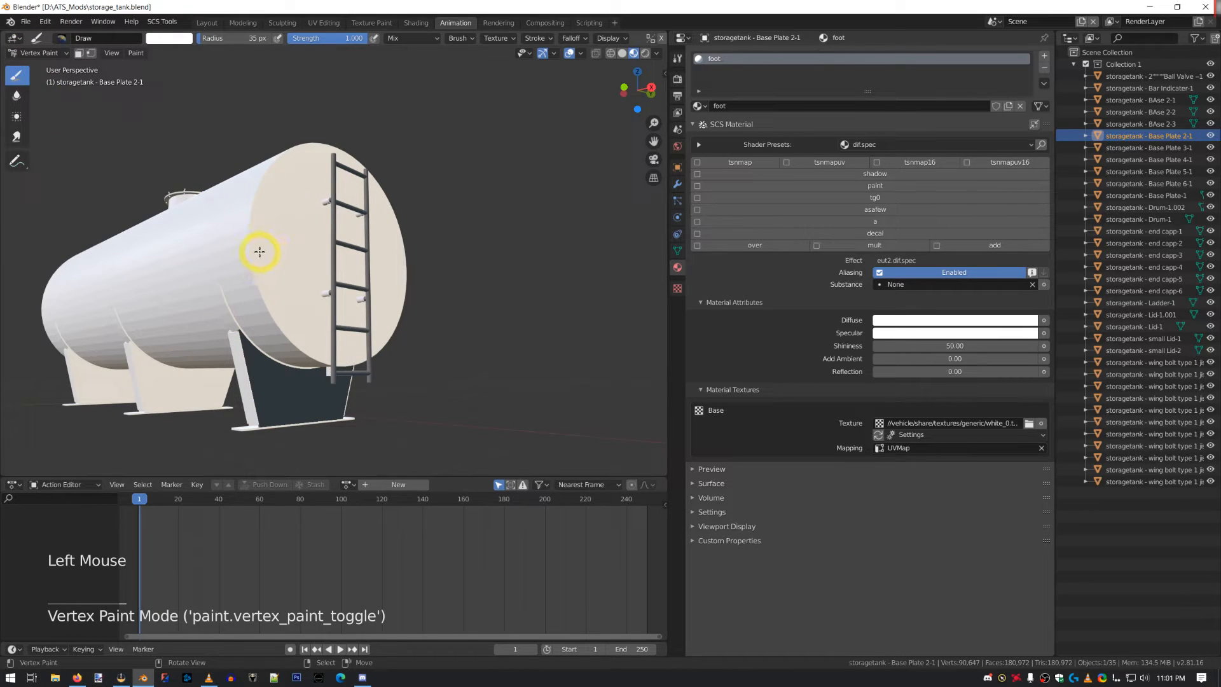
mouse_move(240, 354)
mouse_down()
mouse_move(245, 326)
mouse_move(265, 335)
mouse_move(235, 327)
mouse_move(240, 404)
mouse_move(260, 421)
mouse_move(308, 428)
mouse_move(343, 414)
mouse_move(330, 375)
mouse_move(336, 383)
mouse_move(292, 333)
mouse_move(273, 362)
mouse_move(283, 365)
mouse_move(249, 370)
mouse_up()
middle_drag(313, 373, 451, 330)
click(452, 329)
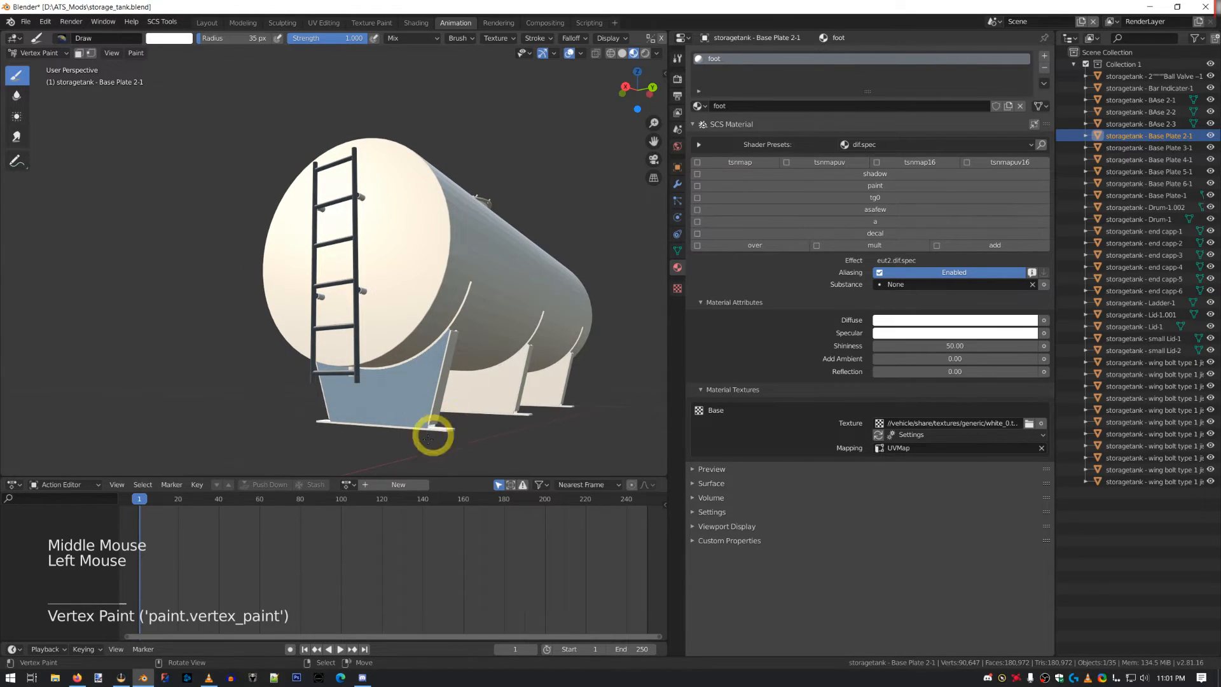
middle_drag(295, 341, 395, 341)
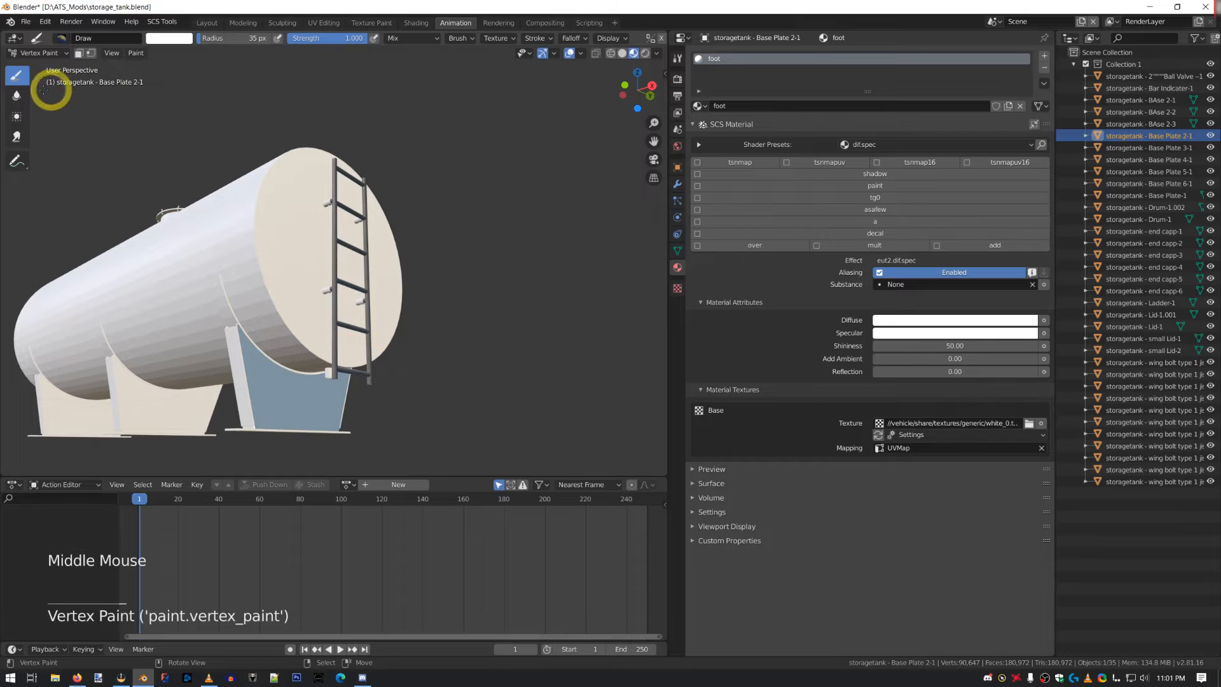
- Paint over the base plate's corners in white again under solid shading, and return to Object Mode with material preview shading
click(622, 54)
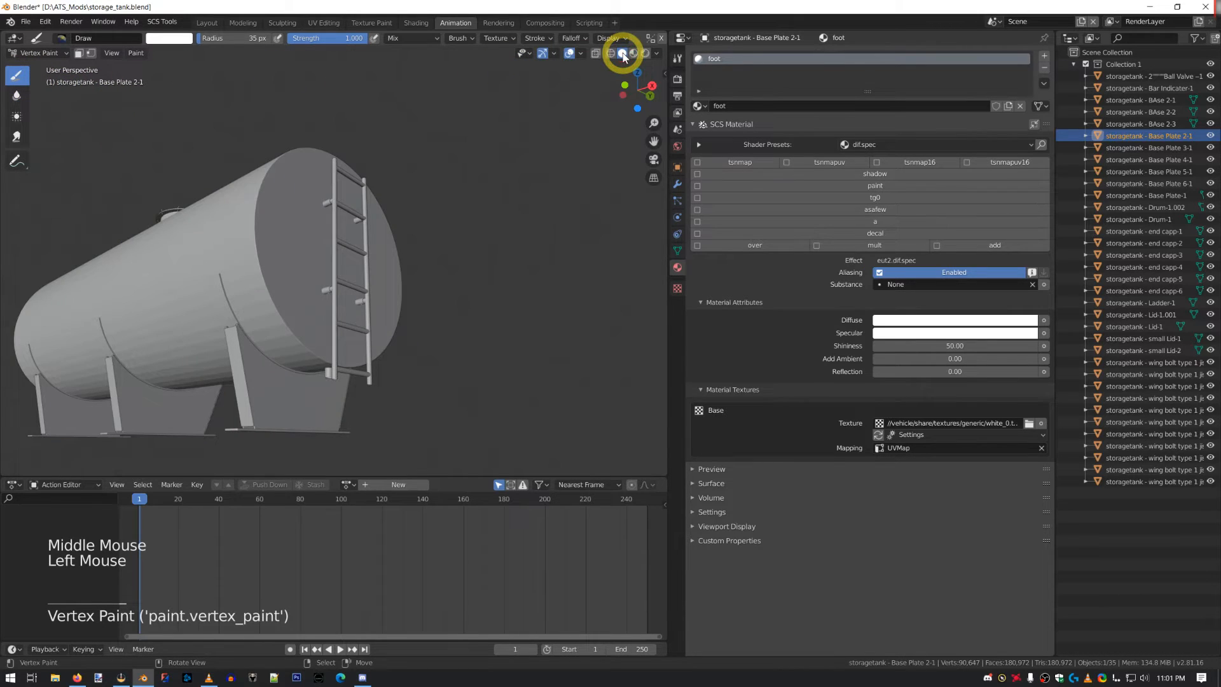
mouse_move(246, 342)
mouse_down()
mouse_move(267, 316)
mouse_move(362, 407)
mouse_move(387, 400)
mouse_up()
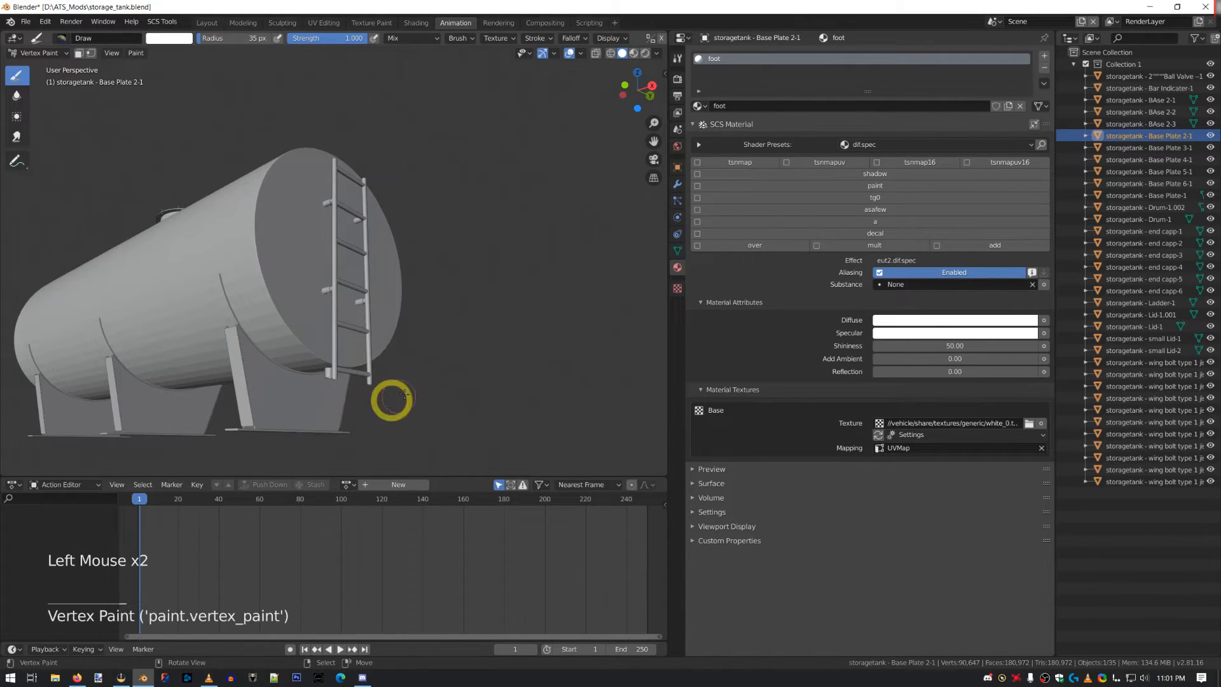
middle_drag(391, 399, 303, 385)
click(442, 332)
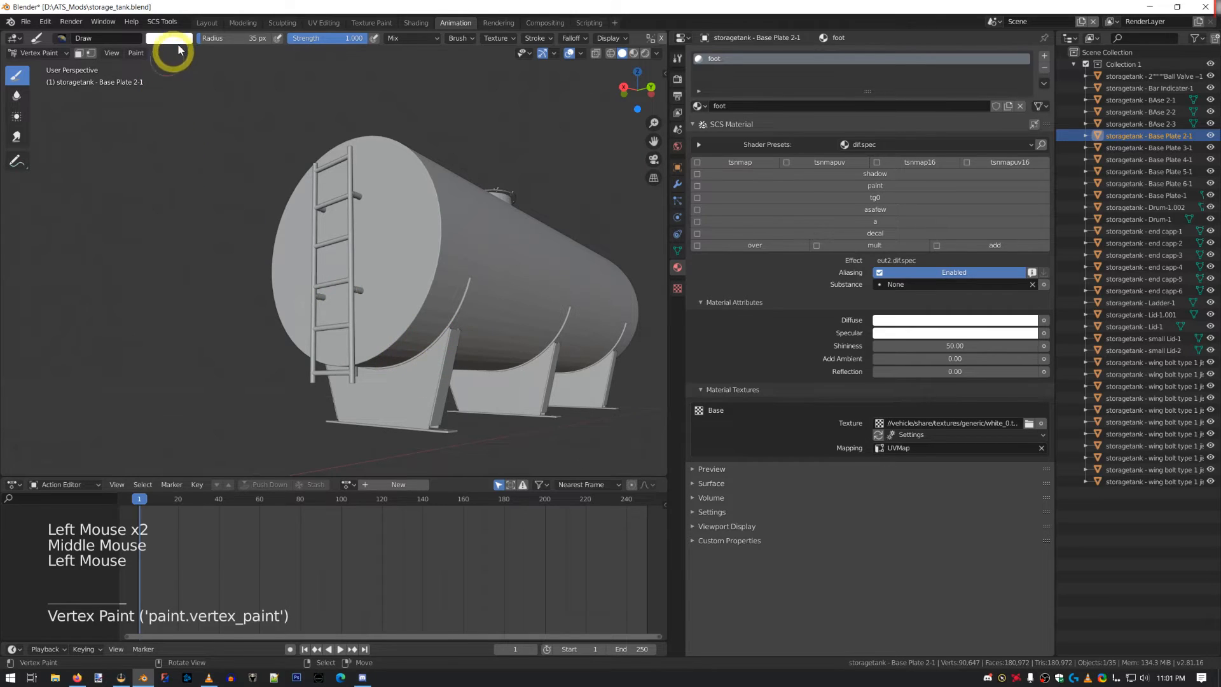
click(35, 54)
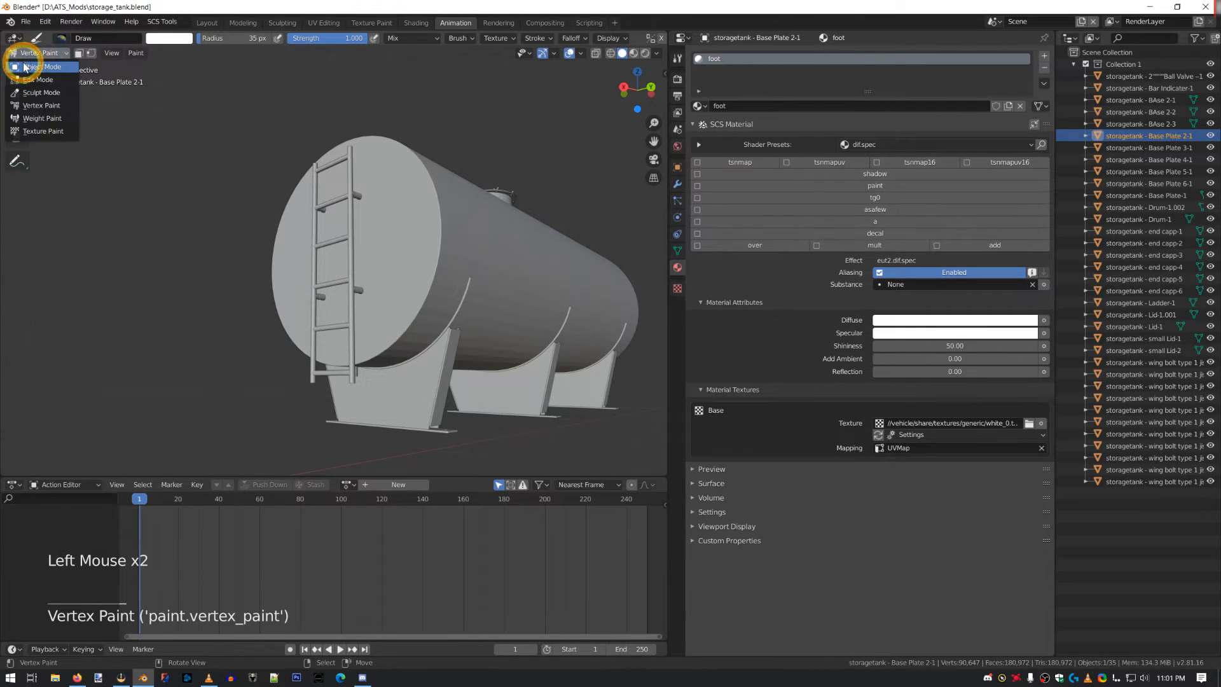
click(26, 67)
click(633, 53)
mouse_move(376, 273)
middle_down()
mouse_move(432, 303)
mouse_move(381, 333)
middle_up()
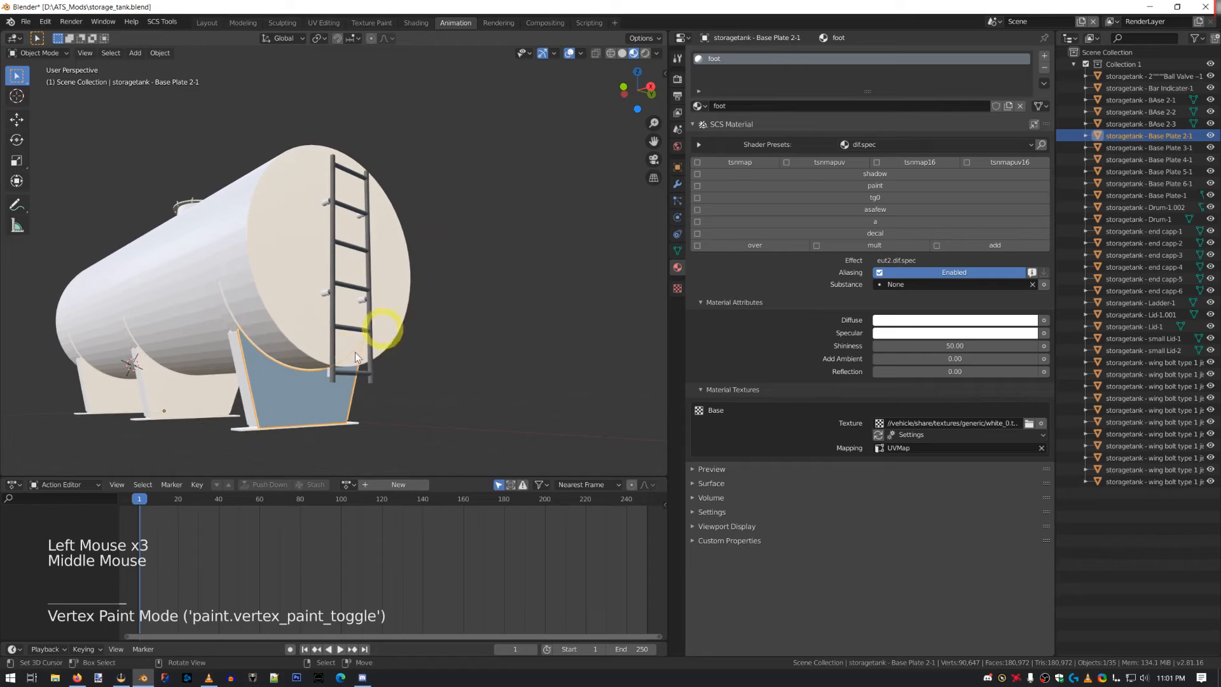
- Set the foot material's diffuse colour to R 0.5, G 0.5, B 0.5
click(940, 320)
click(916, 278)
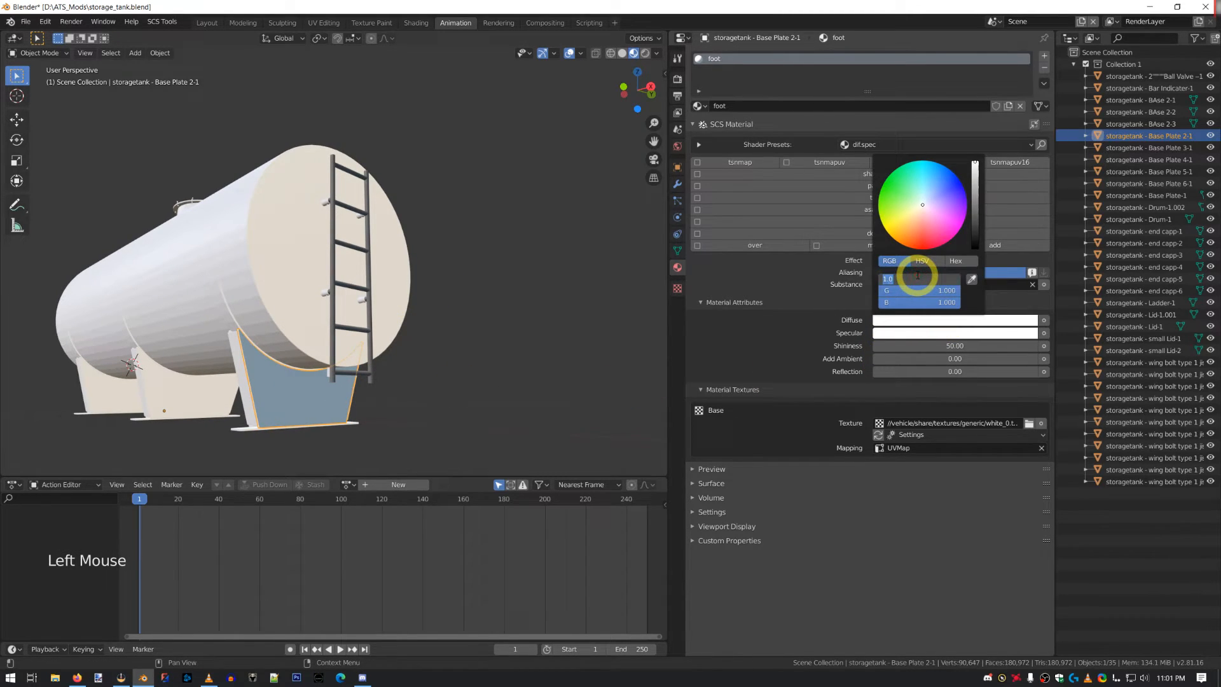
text(.5)
key(Tab)
text(.5)
key(Tab)
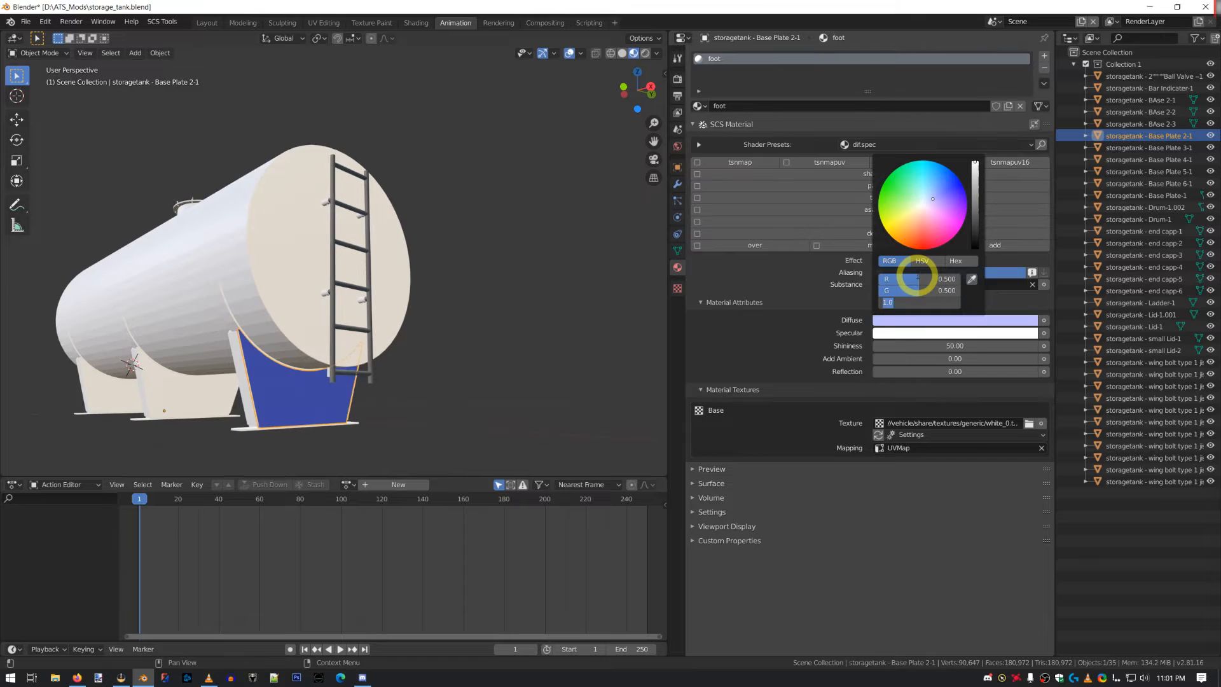
text(.5)
key(Return)
middle_drag(359, 351, 445, 358)
- Set the foot material's specular colour to R 0.1, G 0.1, B 0.1
click(941, 337)
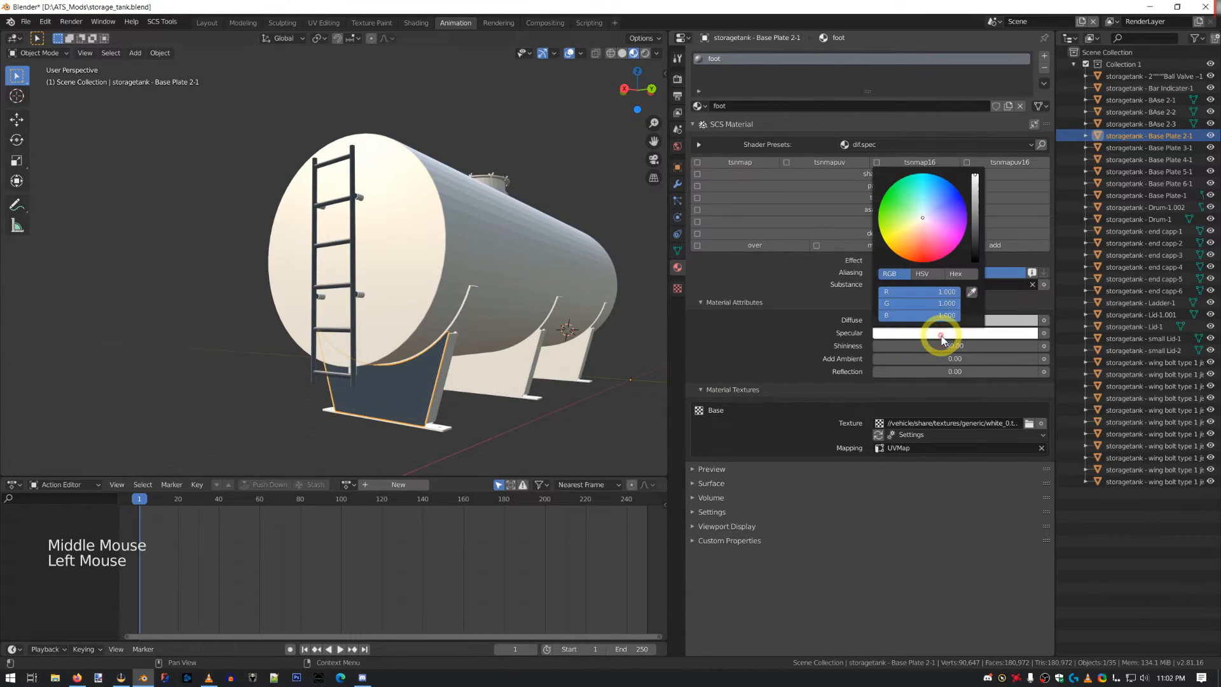
click(916, 291)
text(.1)
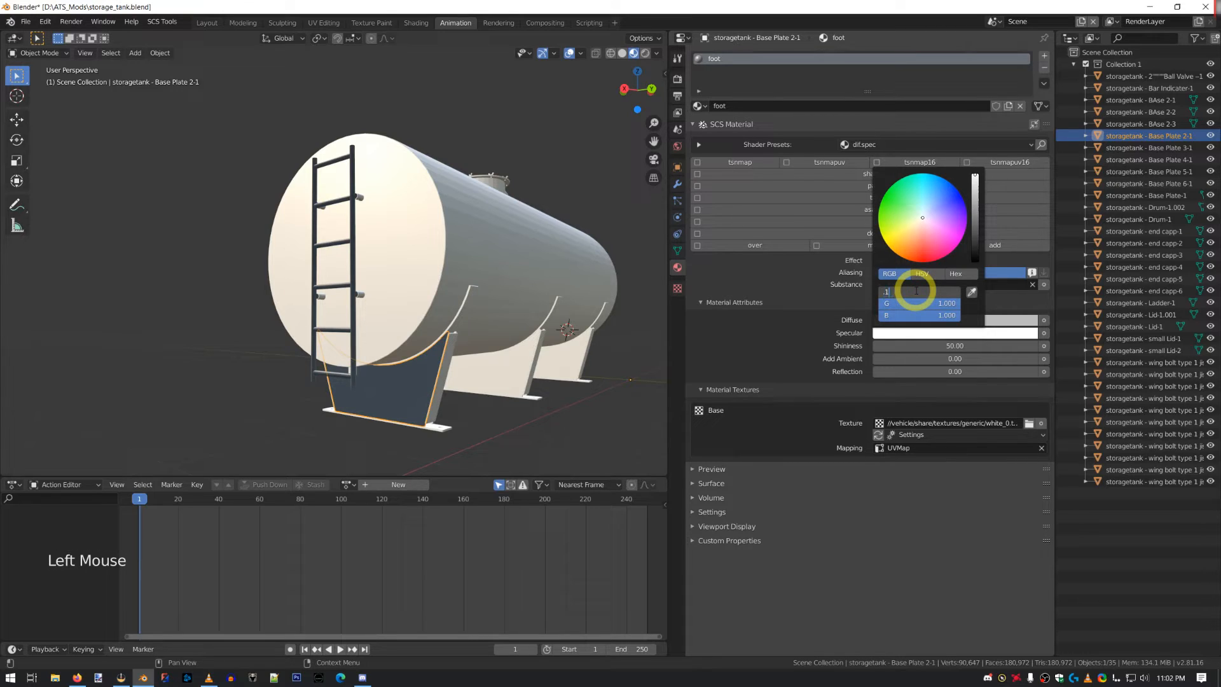
key(Tab)
text(.1)
key(Tab)
text(.1)
key(Return)
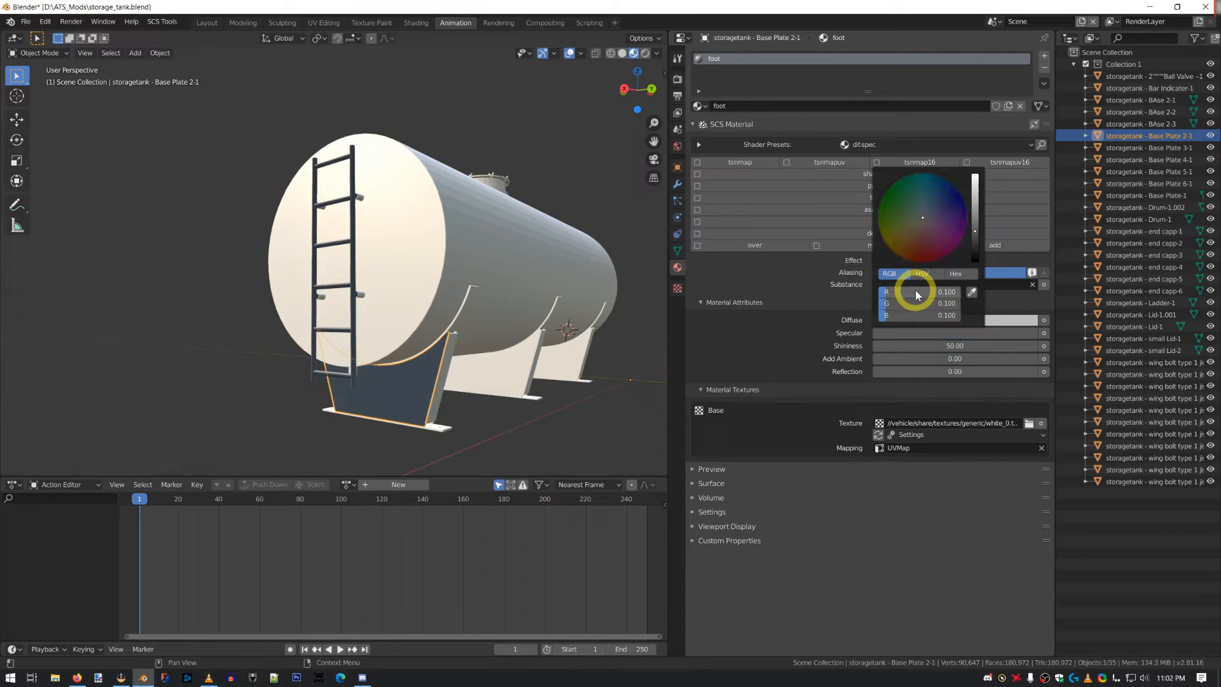
- Set the foot material's shininess to 200
click(950, 347)
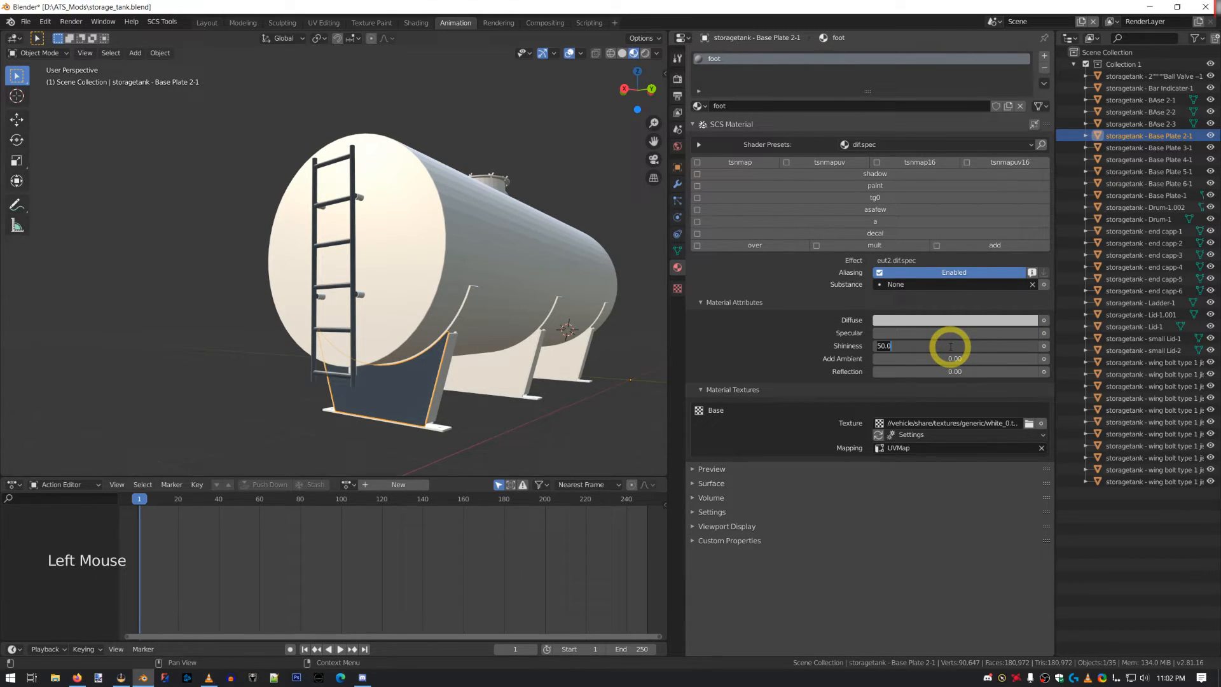
text(200)
key(Return)
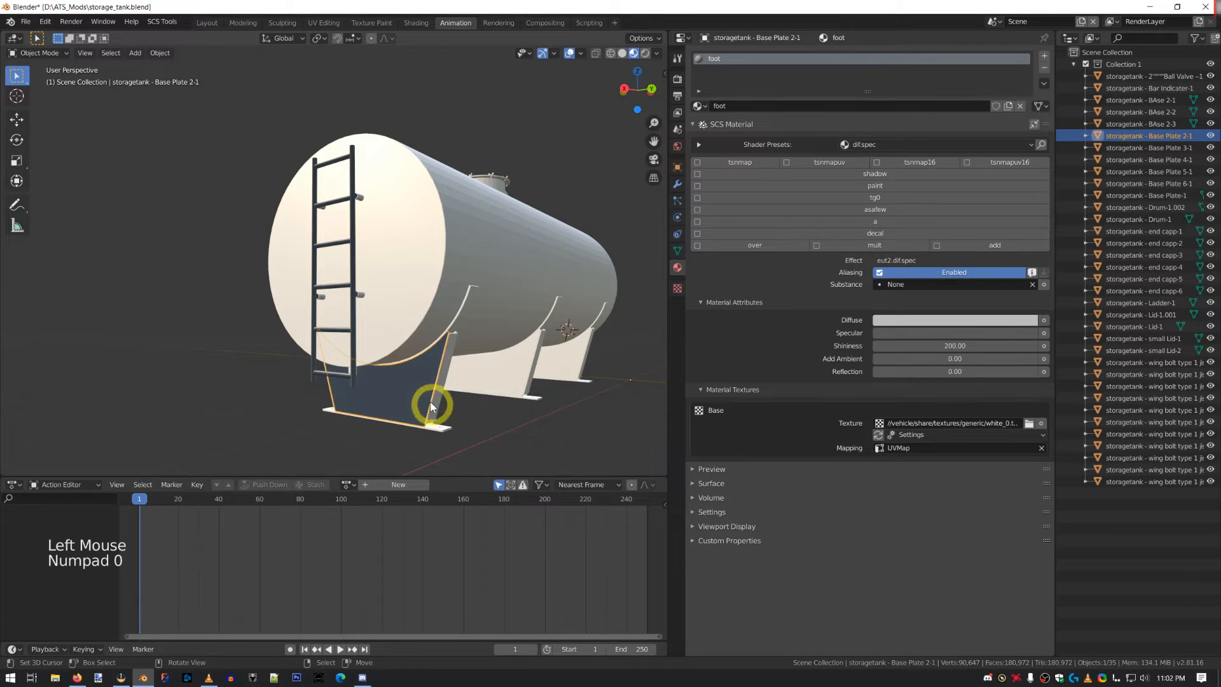
- Examine the base plate's new shading up close from different angles, with and without the selection highlight
alt+middle_click(413, 384)
scroll(435, 361, up, 7)
middle_drag(382, 327, 451, 327)
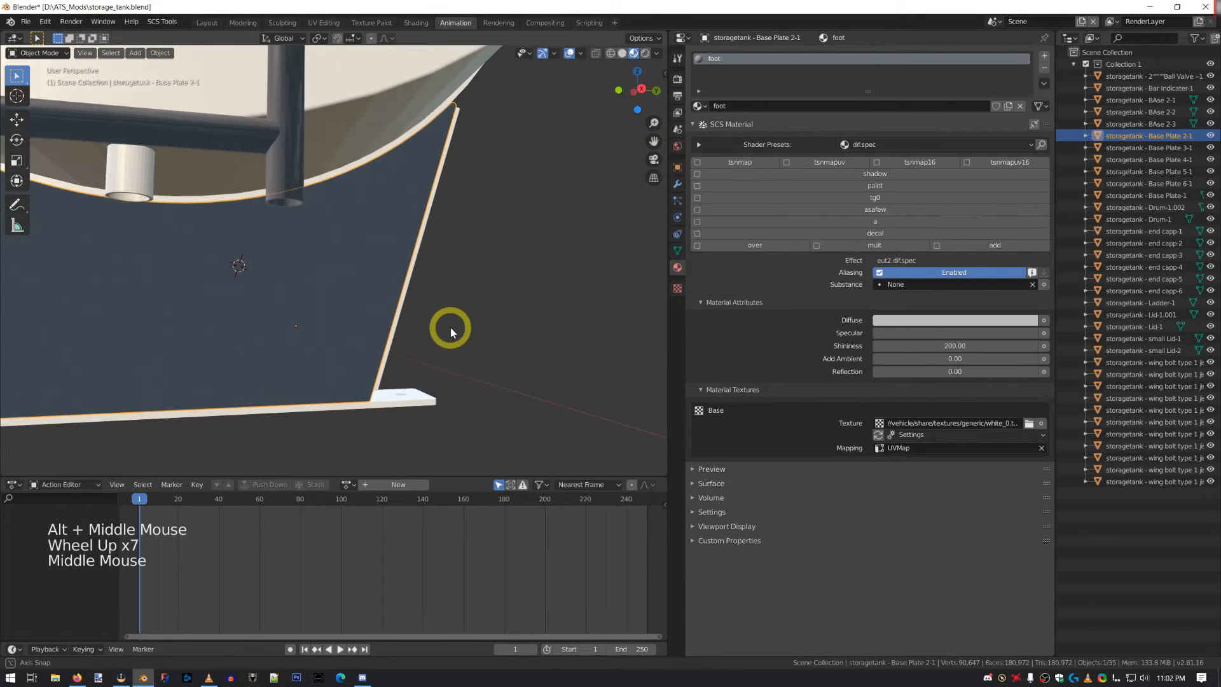
key(a)
key(a)
key(a)
key(a)
middle_drag(358, 316, 314, 345)
key(a)
key(a)
key(a)
- Select the ball valve at the bottom of the tank's end
scroll(351, 313, down, 2)
scroll(328, 351, down, 2)
scroll(303, 345, down, 1)
scroll(280, 330, down, 1)
scroll(305, 347, down, 2)
scroll(305, 321, down, 3)
right_click(168, 412)
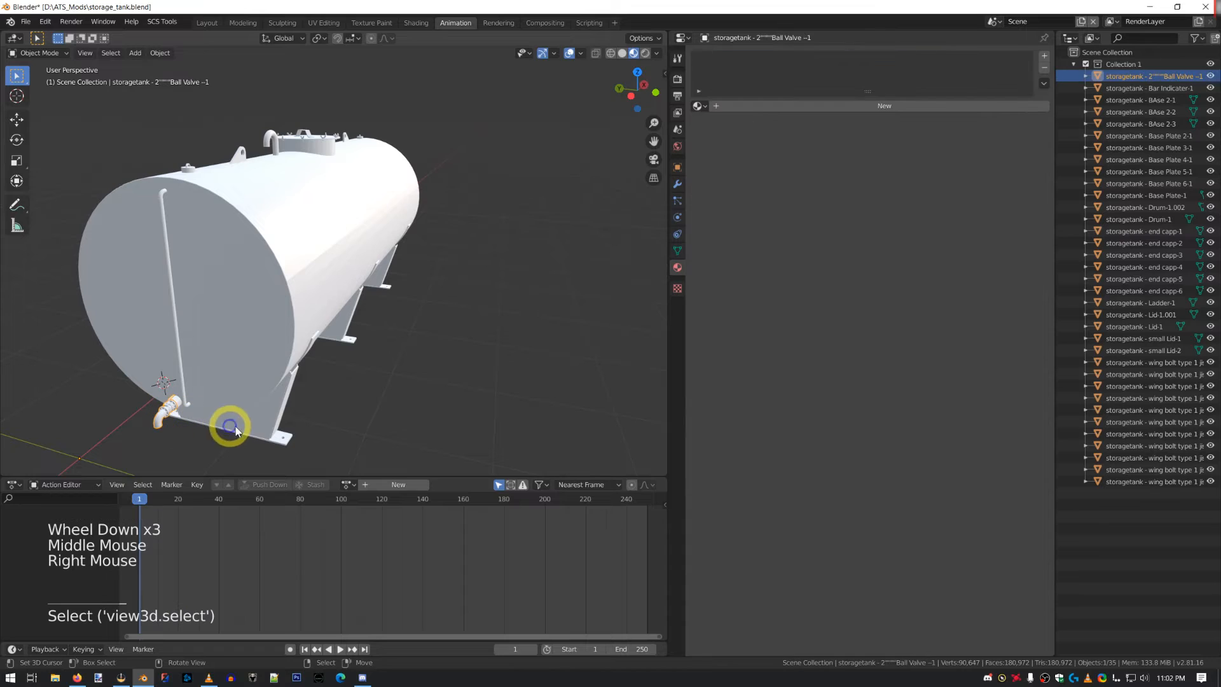
- Enter Edit Mode on the large round lid on top of the tank and select its entire mesh
mouse_move(238, 409)
middle_down()
mouse_move(243, 395)
mouse_move(227, 399)
middle_up()
right_click(248, 240)
key(Tab)
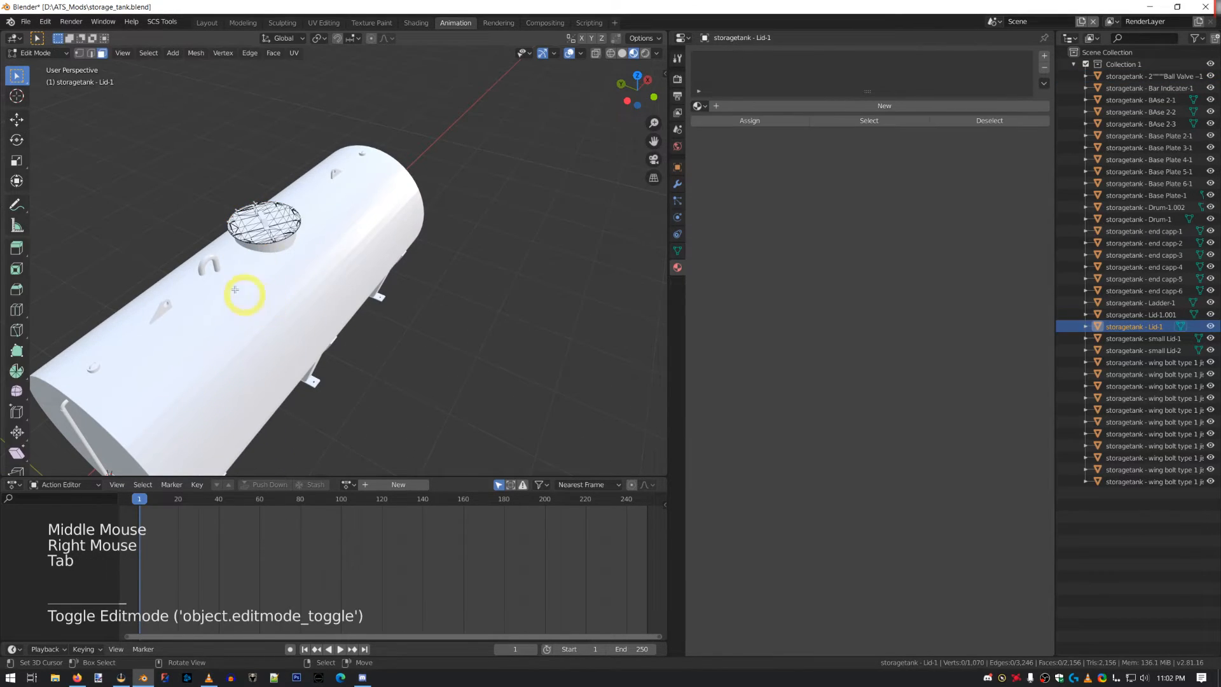
middle_drag(245, 292, 240, 292)
key(a)
scroll(312, 361, up, 3)
middle_drag(313, 362, 305, 351)
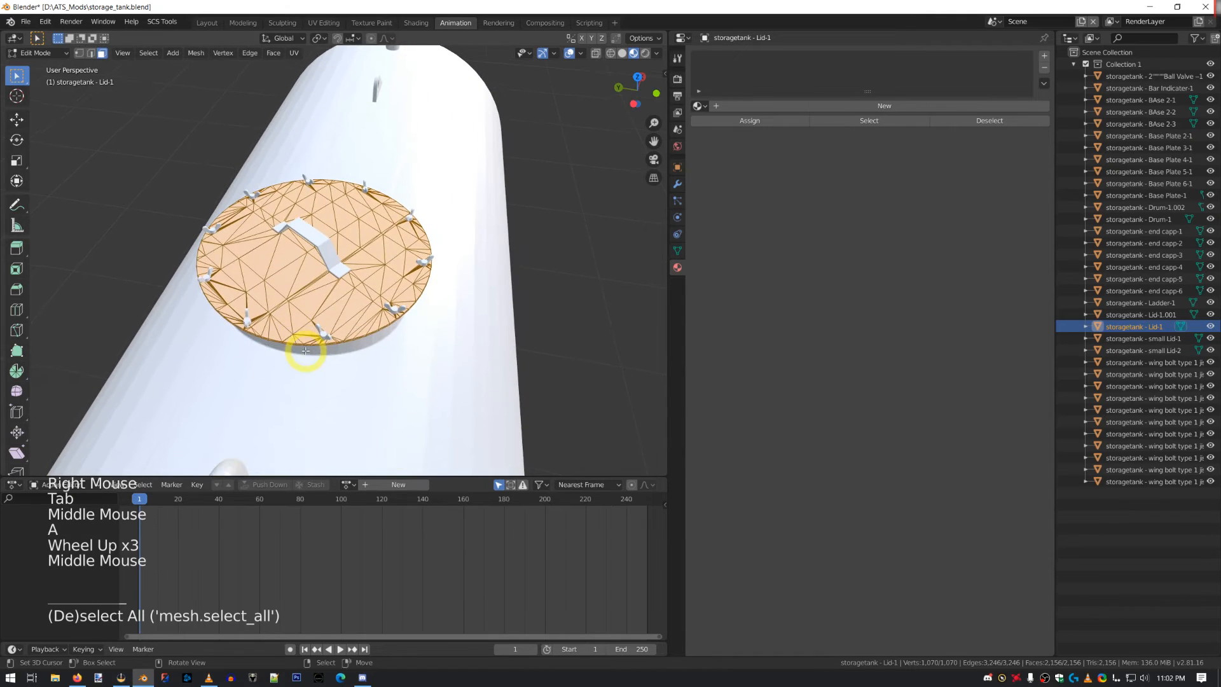
key(Tab)
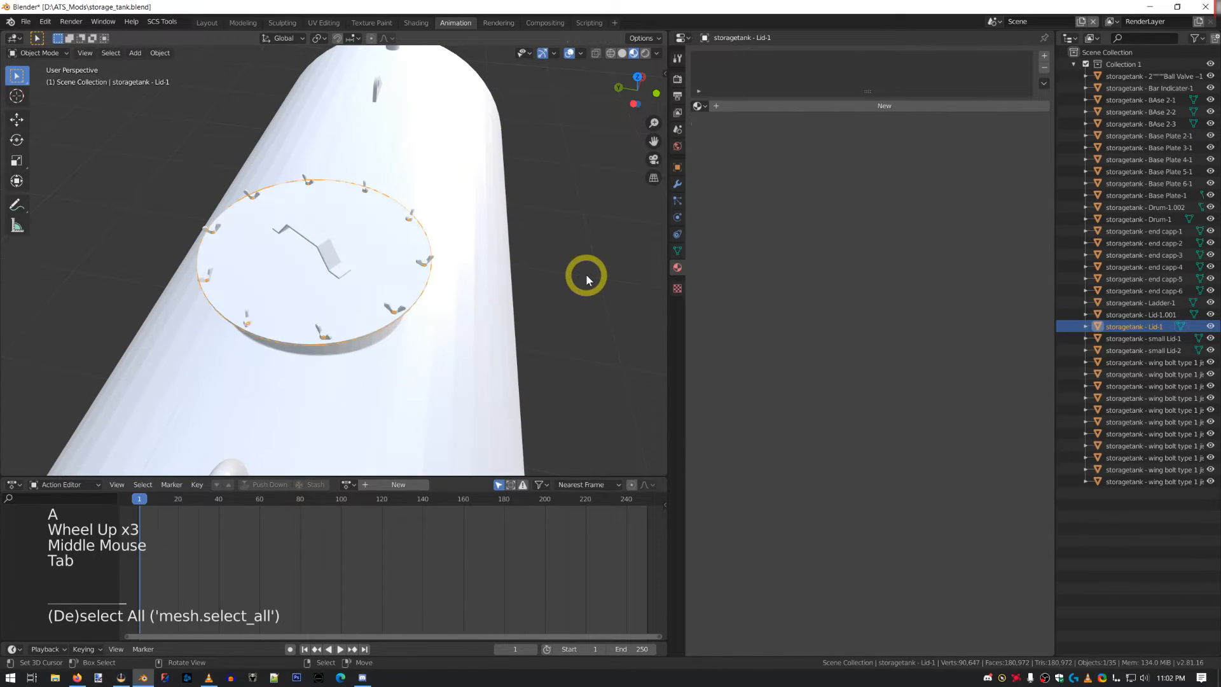
key(Tab)
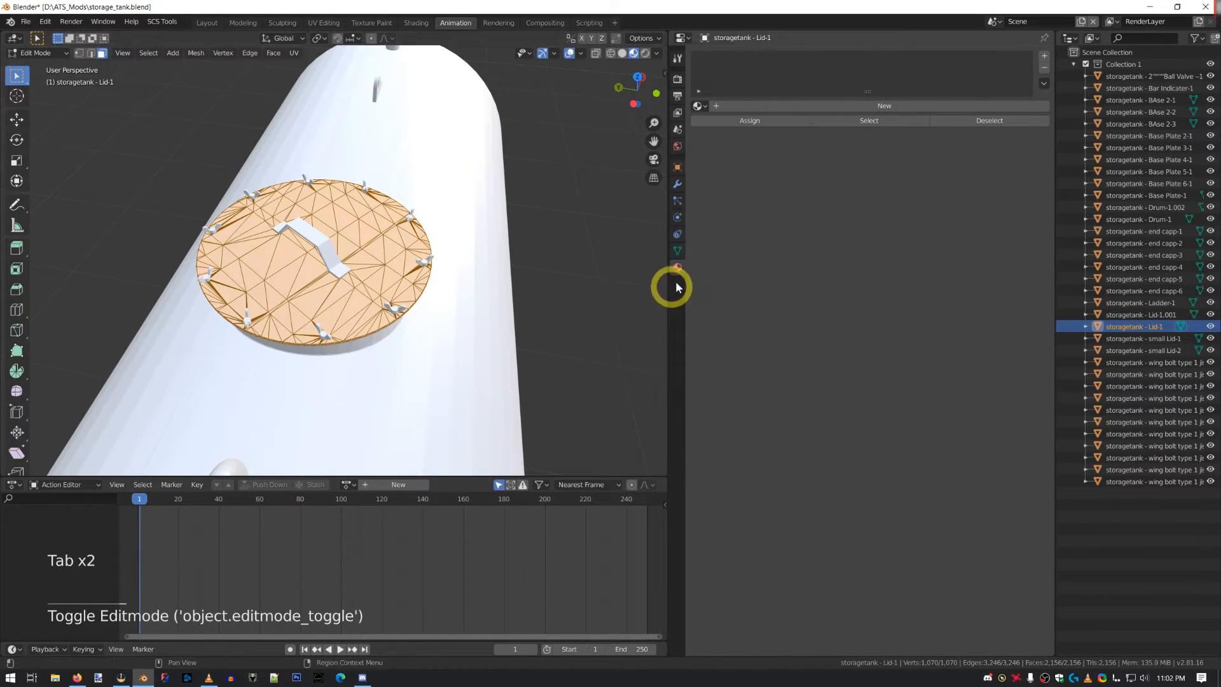
- Create a new material on the lid and name it cover
click(782, 109)
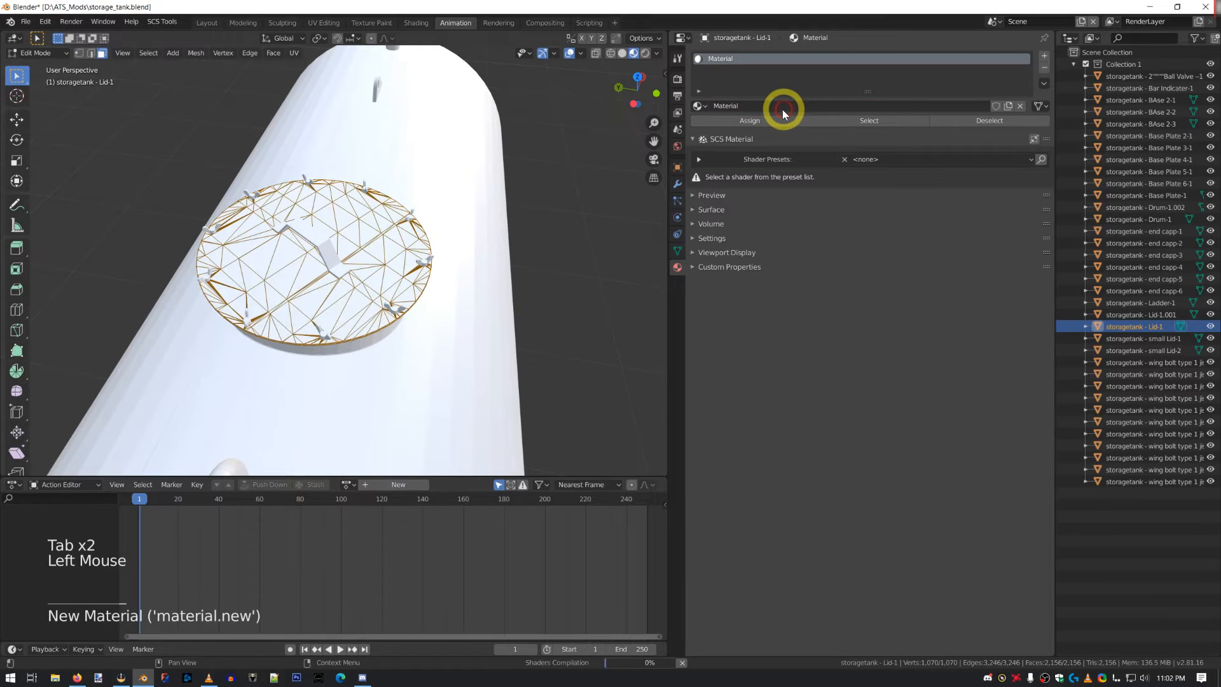
click(771, 107)
text(cov)
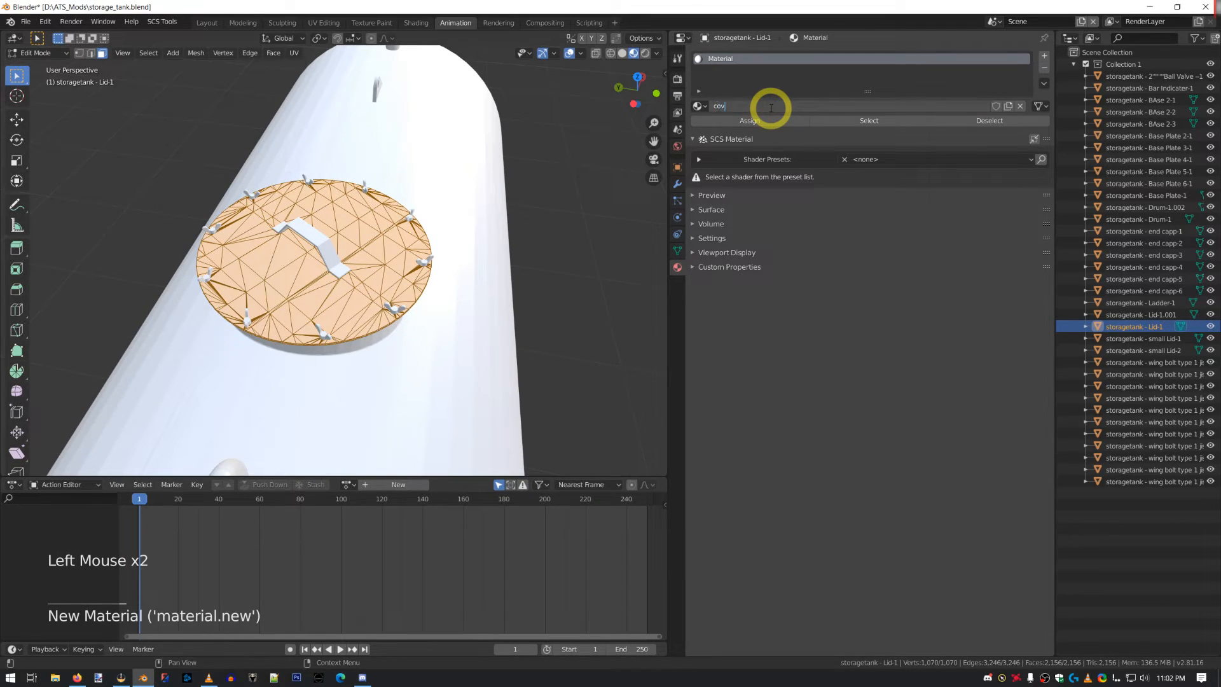
text(er)
key(Return)
- Give the cover material the dif.spec.add.env shader preset and add vertex colors to the active lid object
click(903, 159)
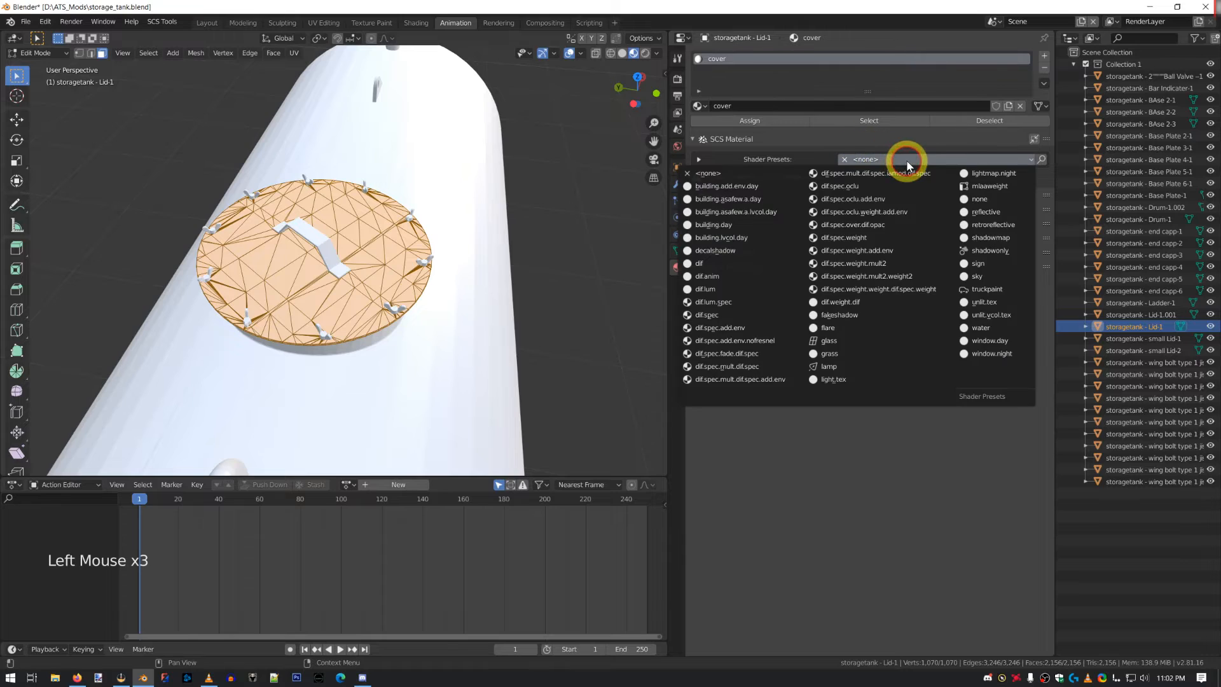
click(756, 326)
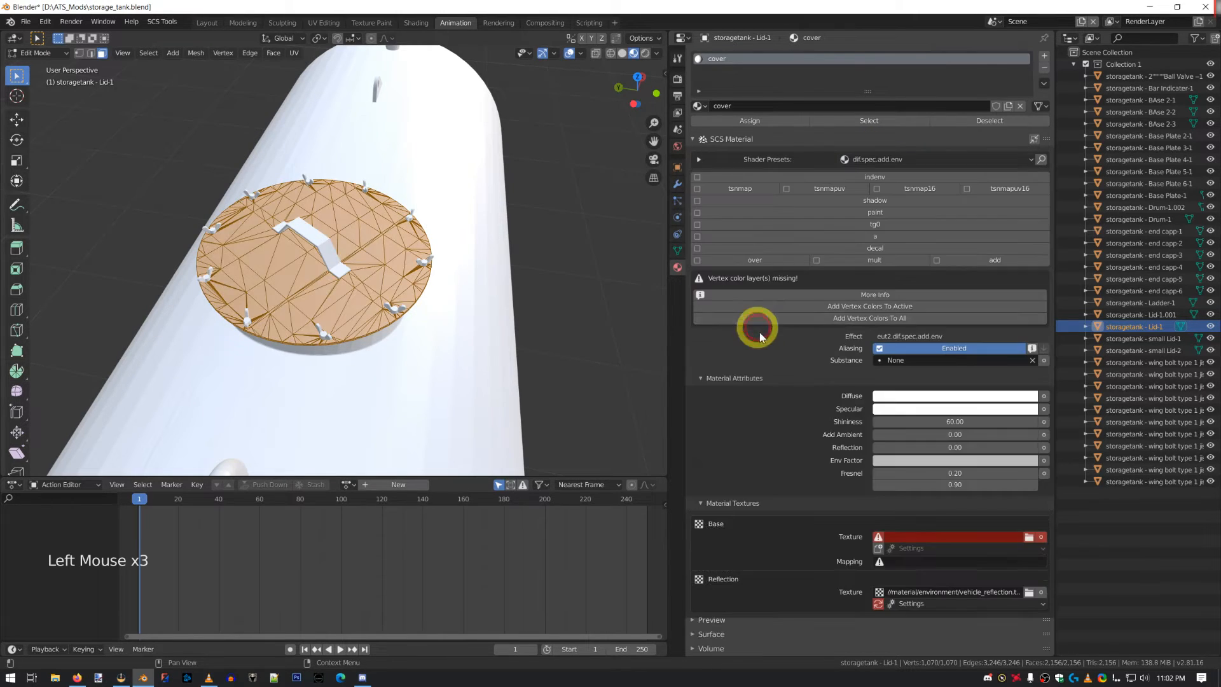
click(819, 307)
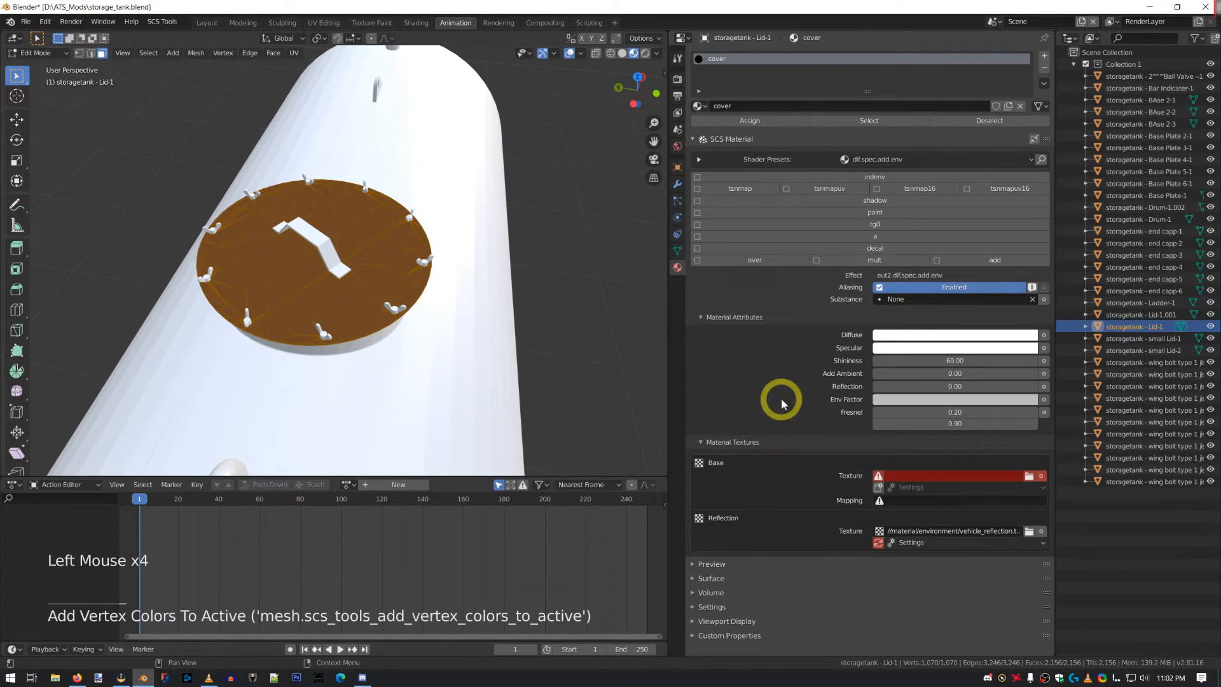
- Set the cover material's diffuse colour to a slightly darkened pure red
click(906, 335)
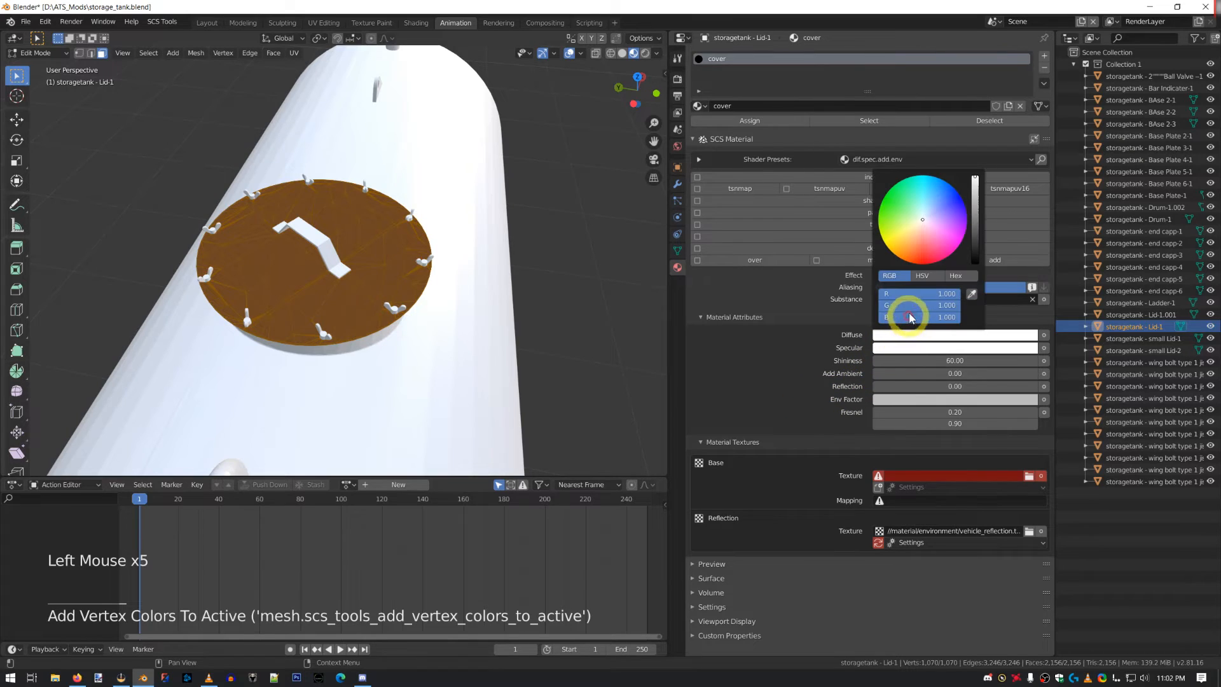
click(923, 264)
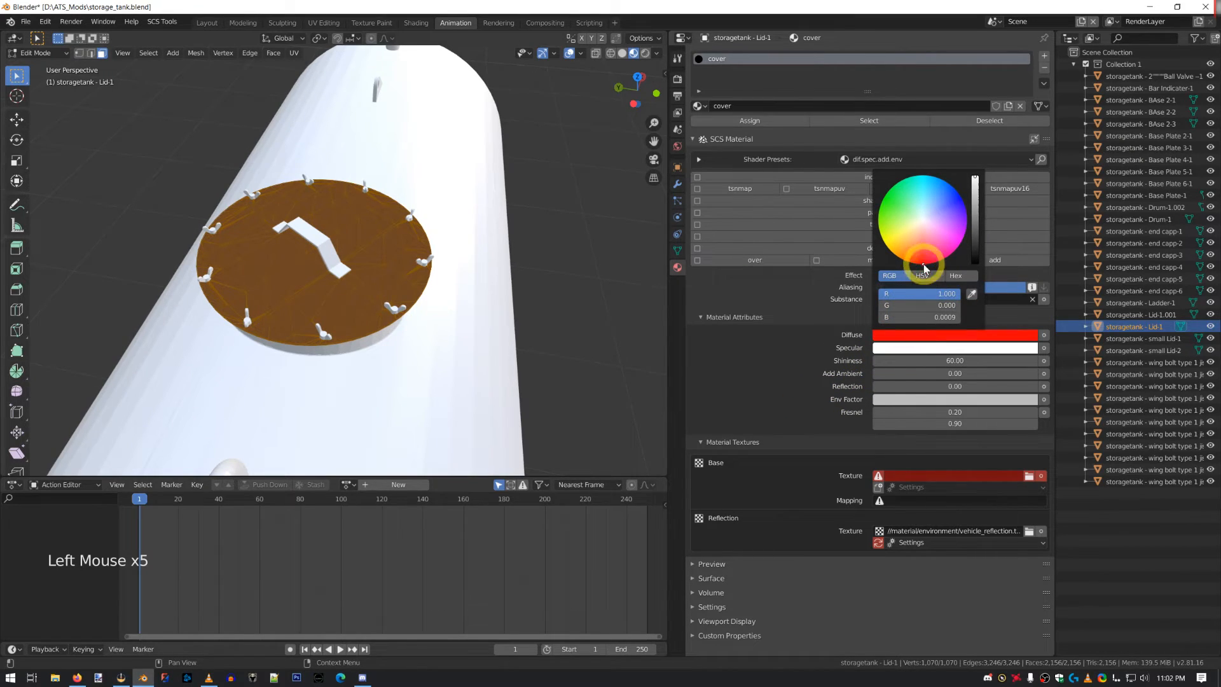
click(912, 296)
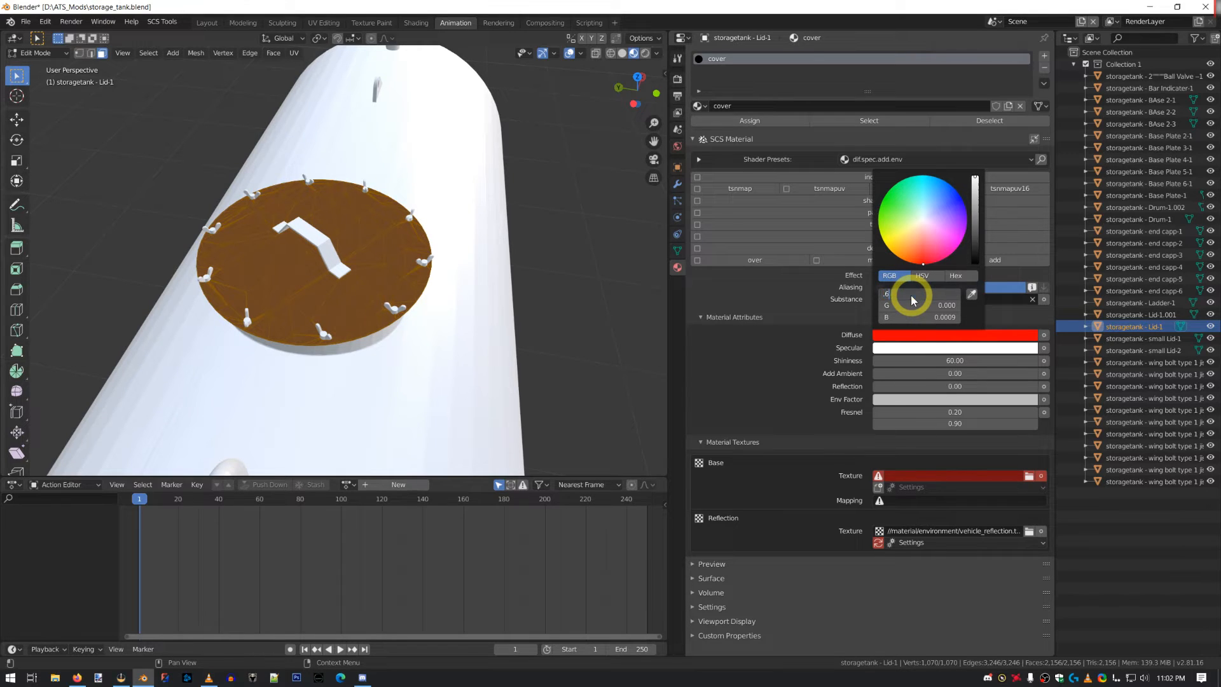
key(Return)
- Map the cover material's base texture to UVMap and load white_0.tobj from vehicle/share/textures/generic
click(914, 502)
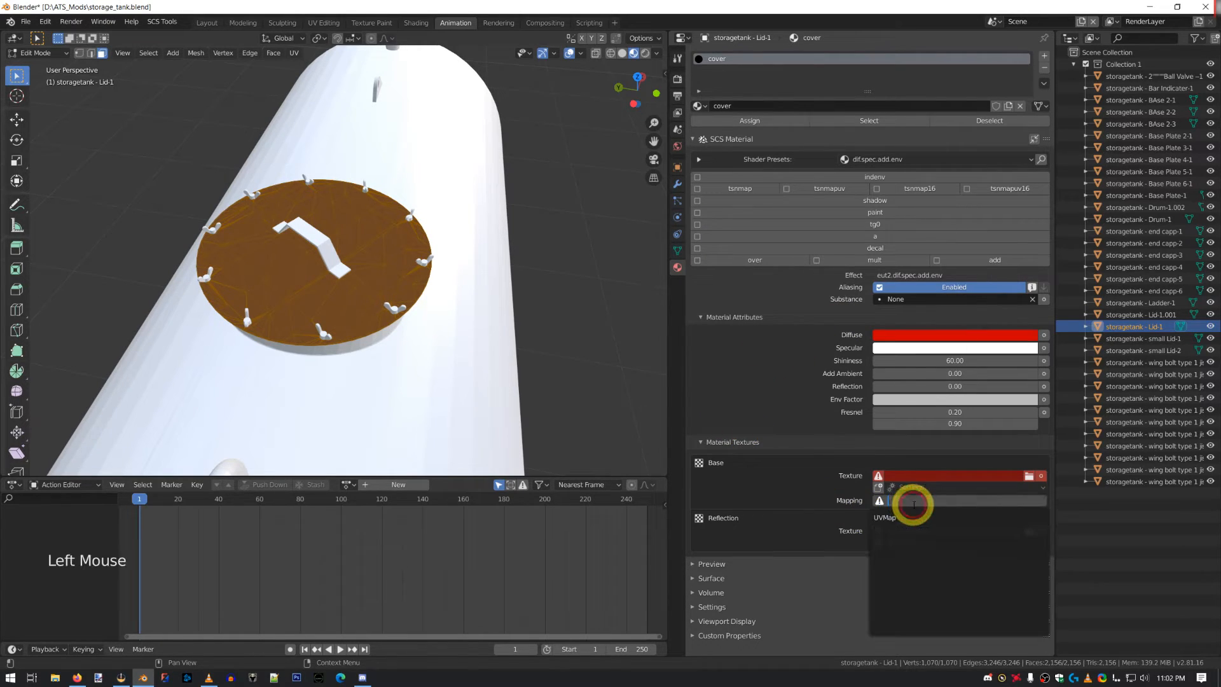
click(884, 517)
click(1029, 476)
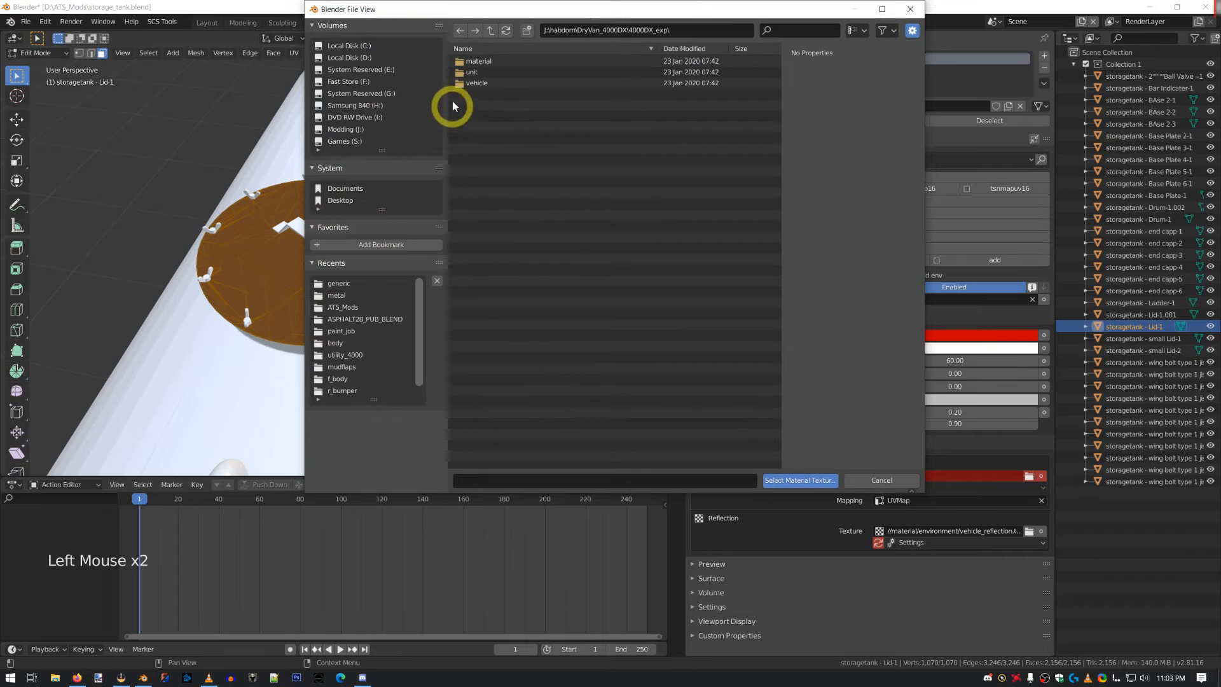
double_click(464, 84)
double_click(467, 61)
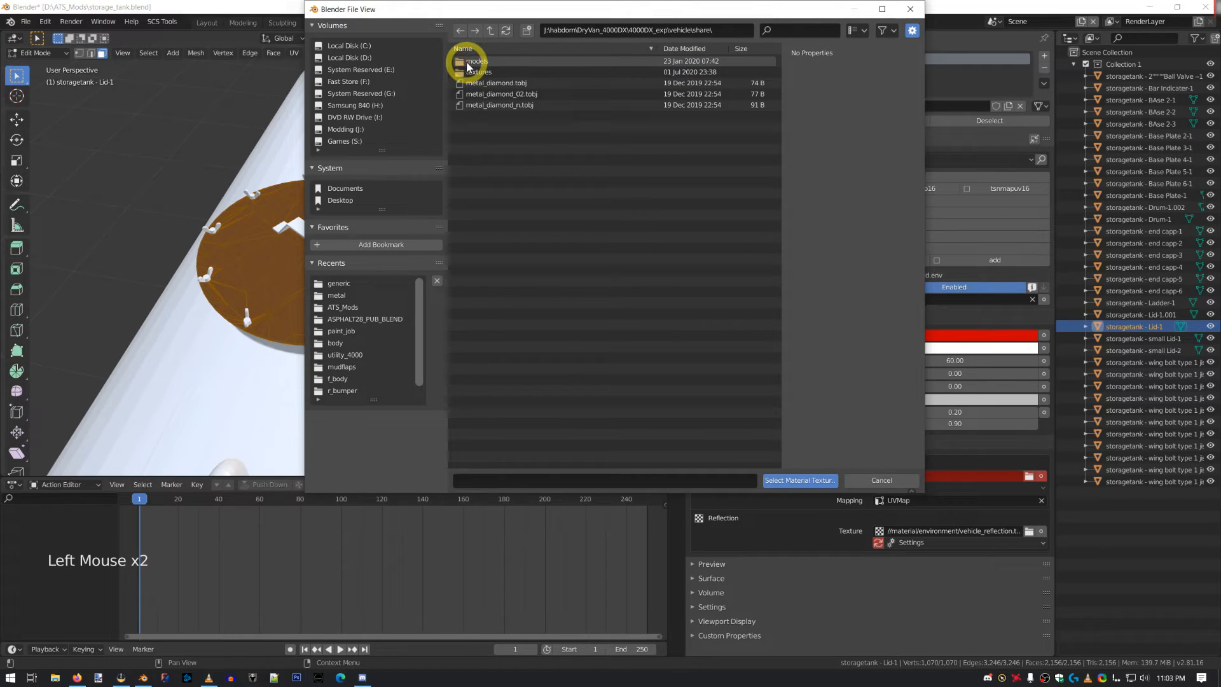
double_click(468, 71)
double_click(467, 61)
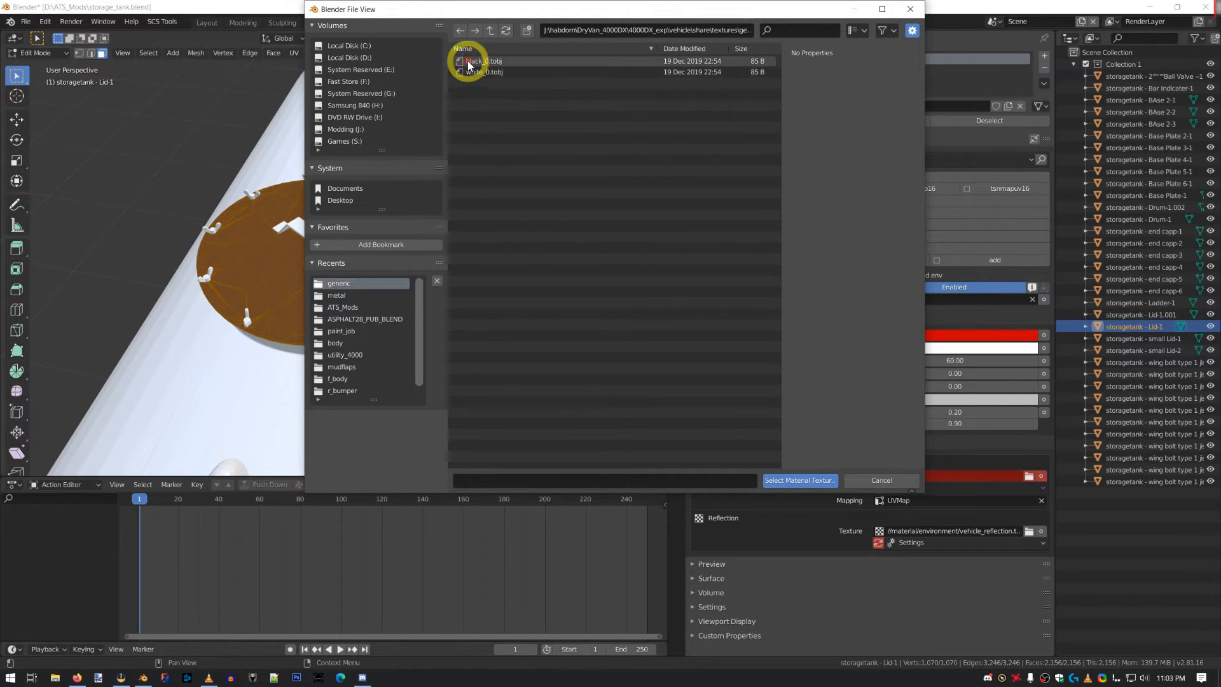
click(472, 72)
click(796, 479)
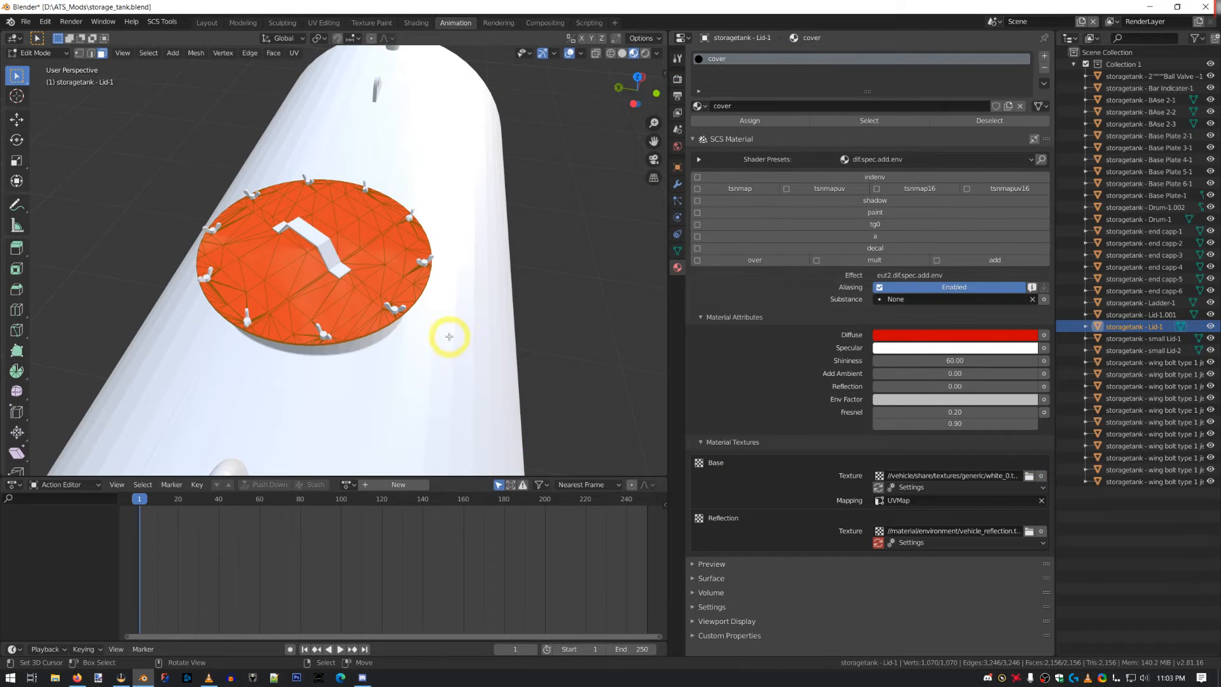
- Return to Object Mode and select the handle on top of the red lid
key(Tab)
middle_drag(449, 337, 490, 288)
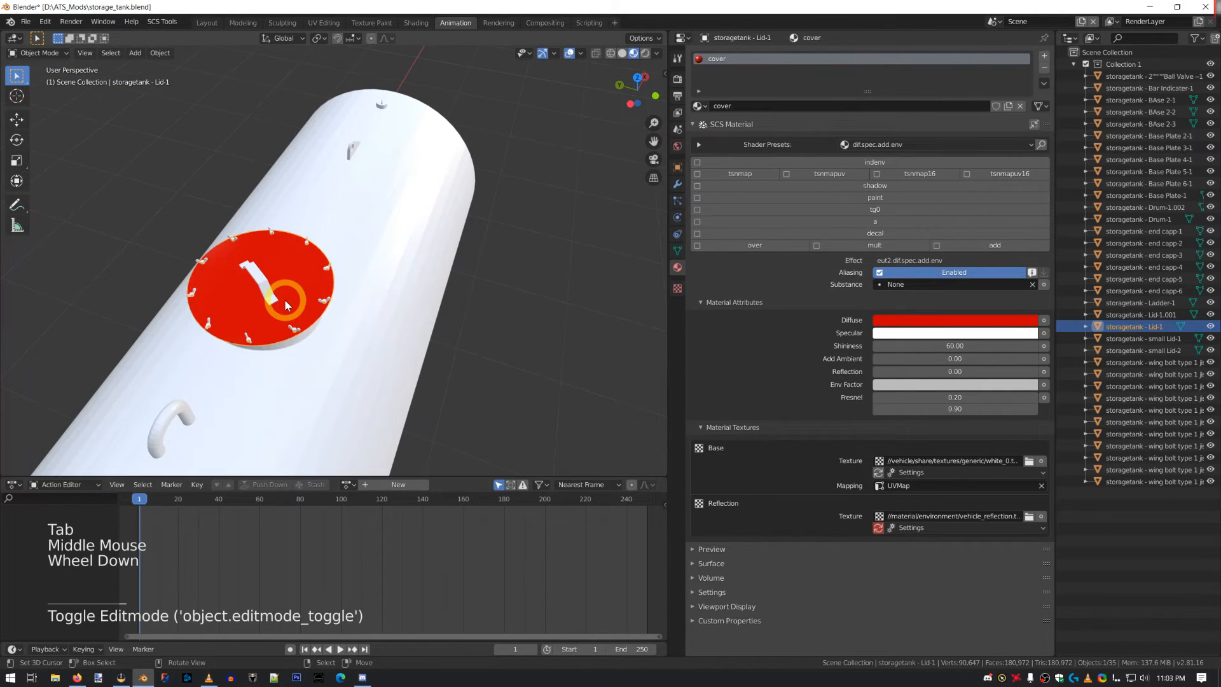
key(super)
key(super)
alt+middle_click(285, 301)
middle_drag(394, 285, 381, 349)
scroll(341, 273, up, 4)
key(a)
key(a)
key(a)
right_click(328, 254)
- Create a new material on the lid's handle and name it handle
click(777, 107)
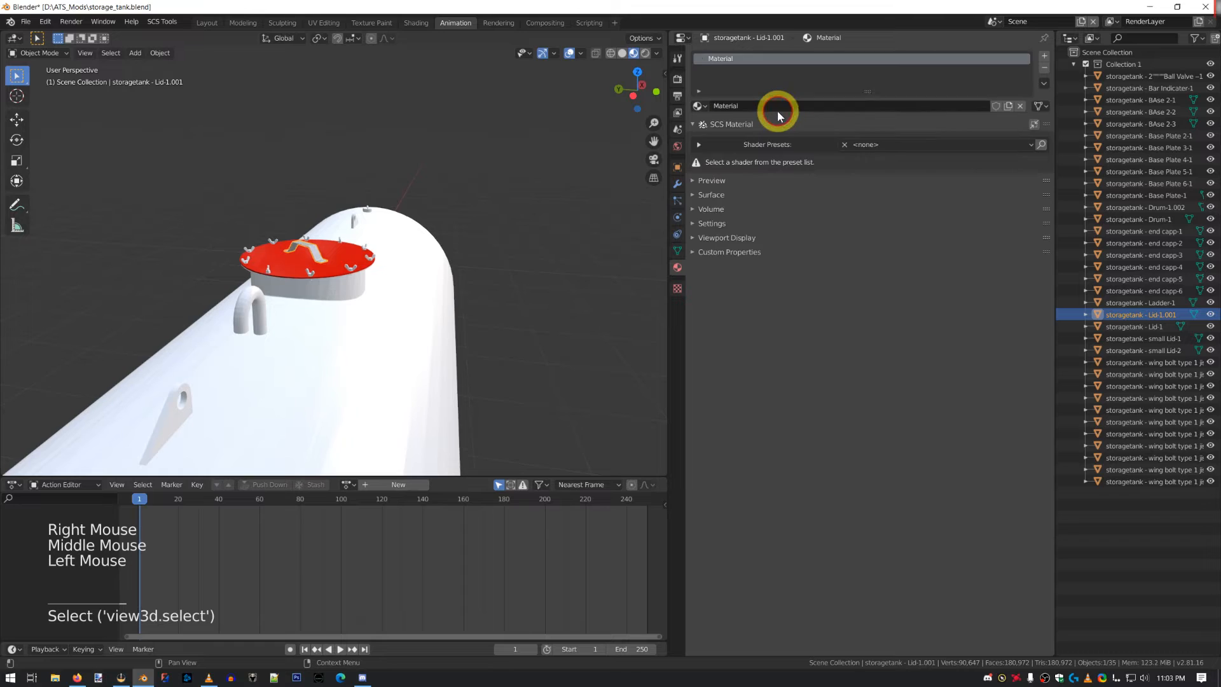
double_click(777, 105)
text(han)
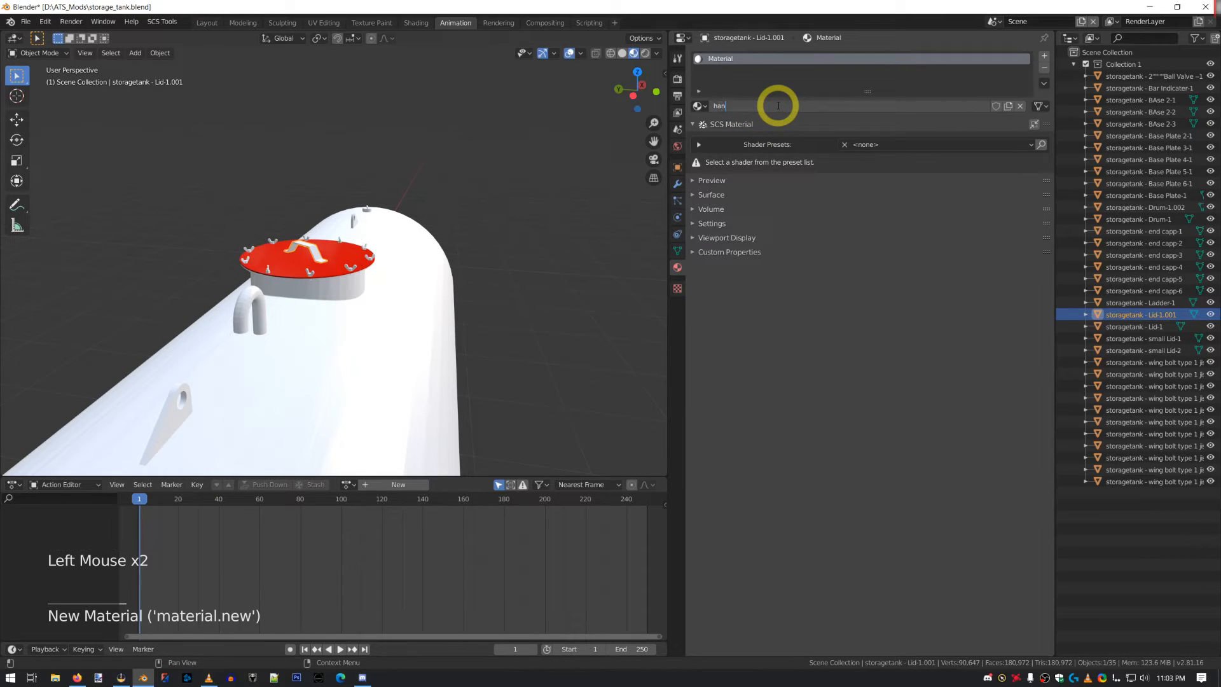
text(dle)
key(Return)
- Give the handle material the dif.spec.add.env.nofresnel shader preset and add vertex colors to the active handle object
click(884, 144)
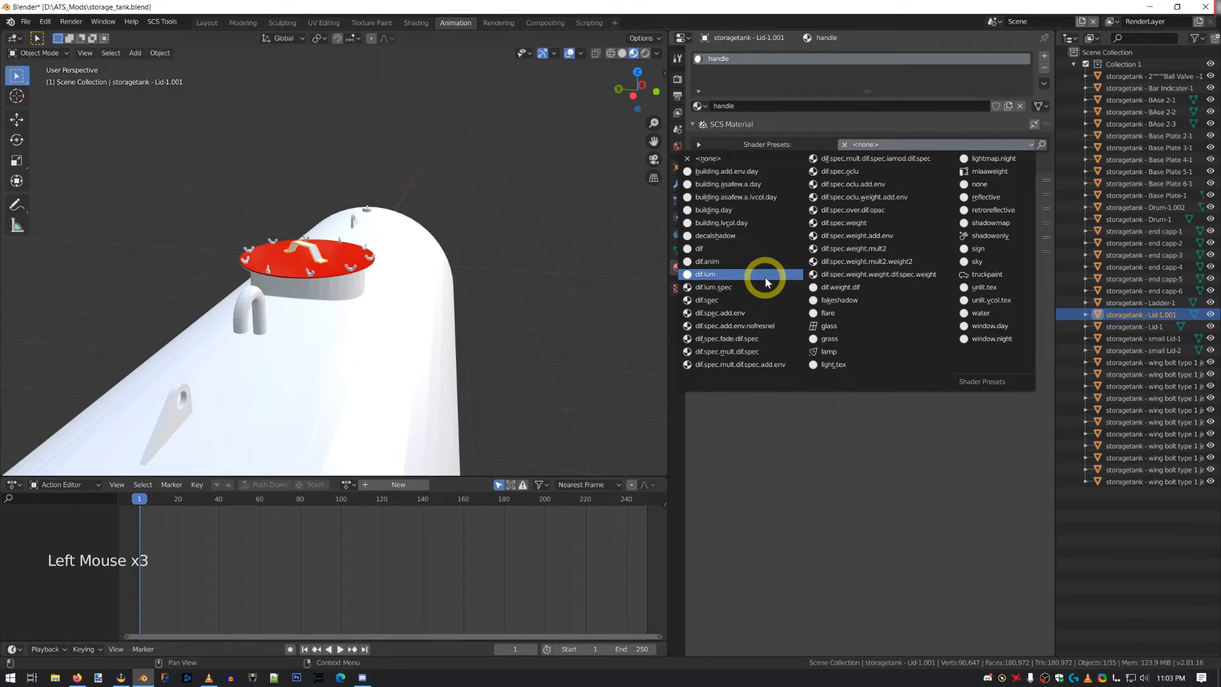
click(736, 326)
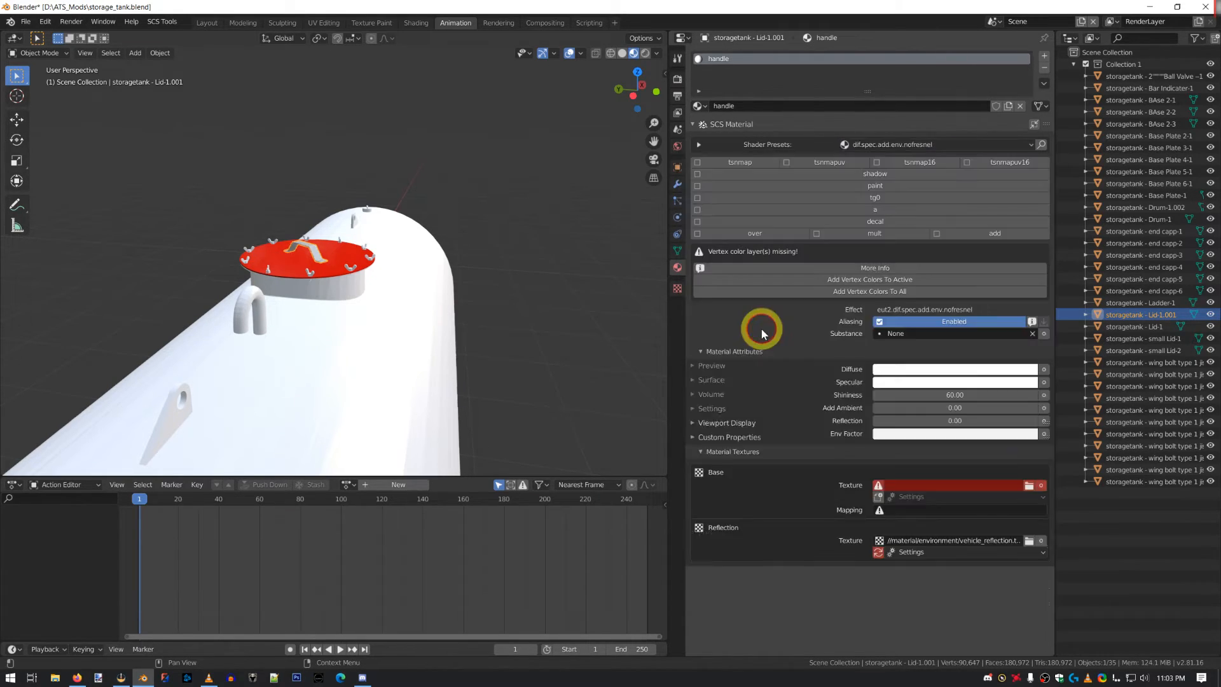
click(799, 279)
click(800, 273)
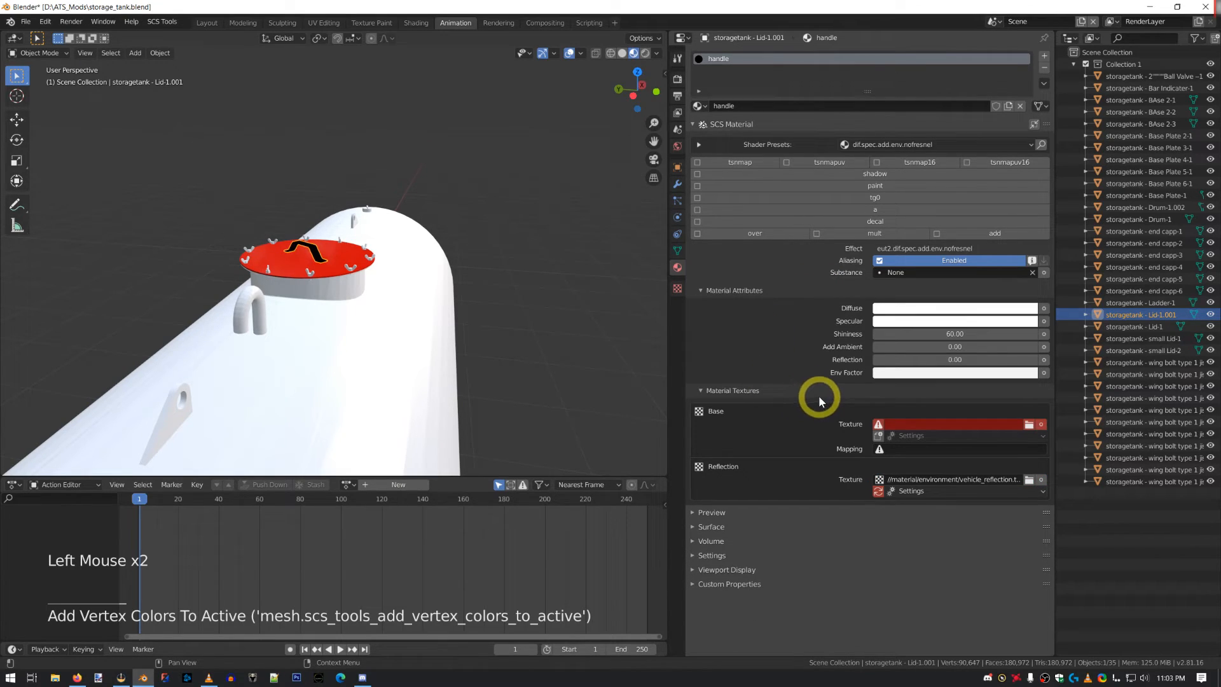
- Map the handle material's base texture to UVMap and load chrome_base.tobj from vehicle/share/textures/metal
click(906, 447)
click(907, 463)
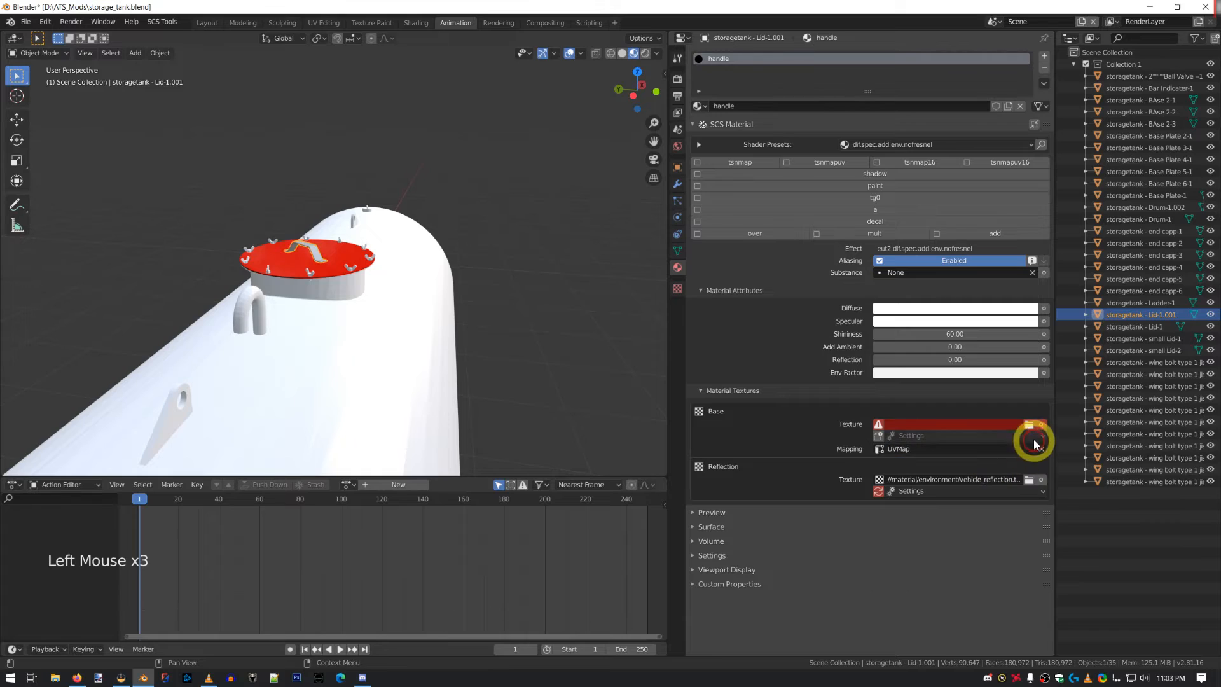
click(1028, 424)
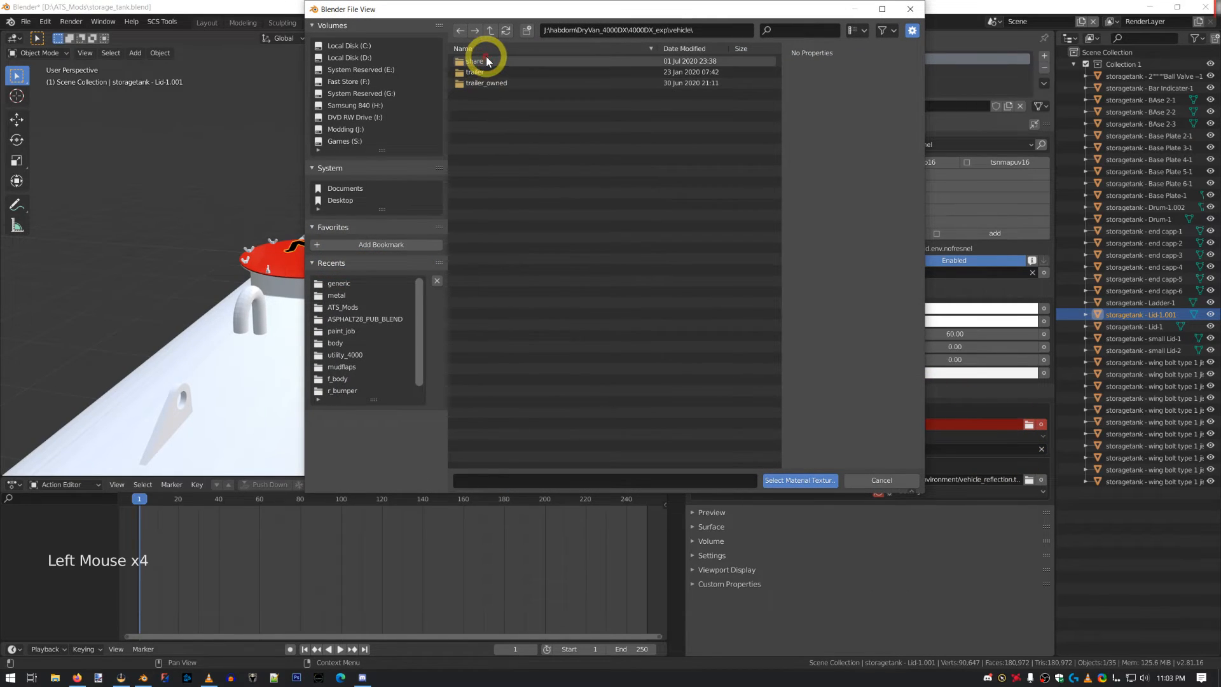
click(478, 59)
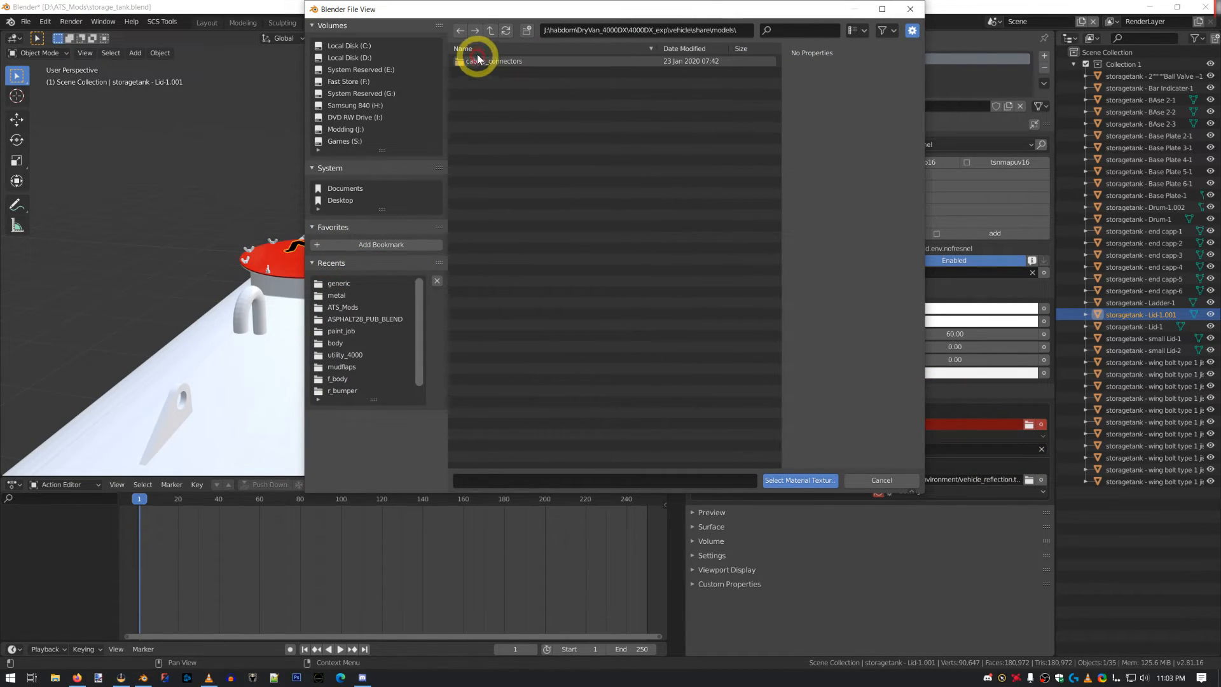
click(490, 31)
click(477, 72)
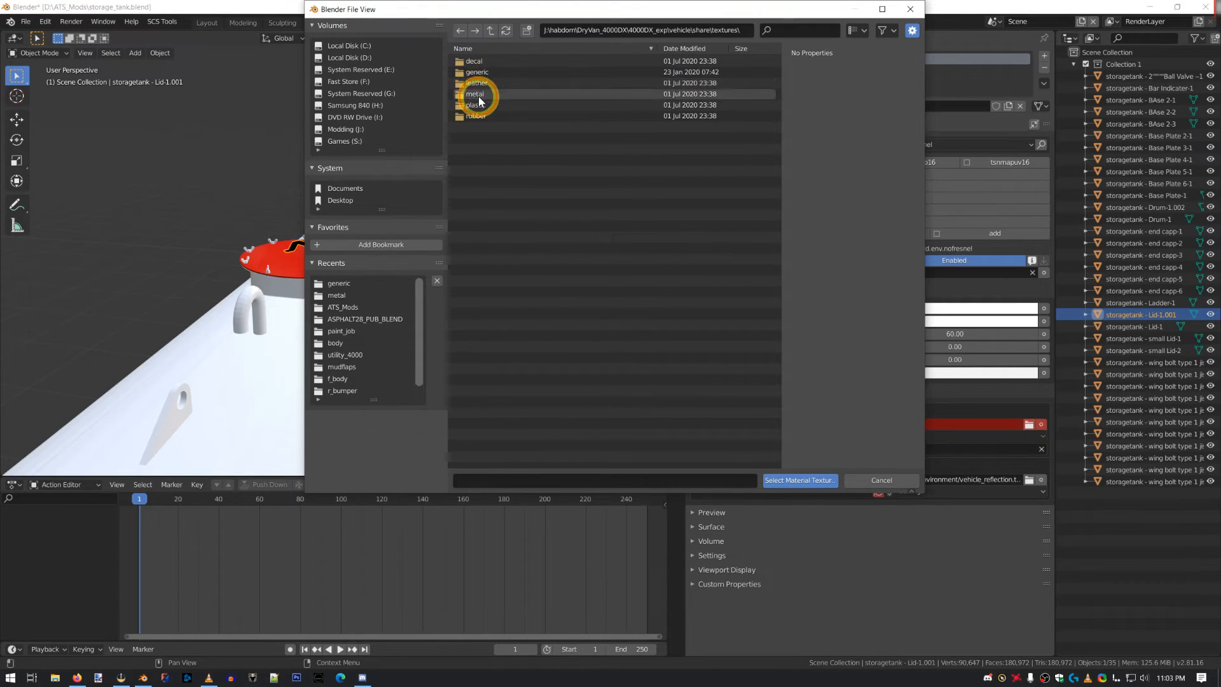
click(476, 95)
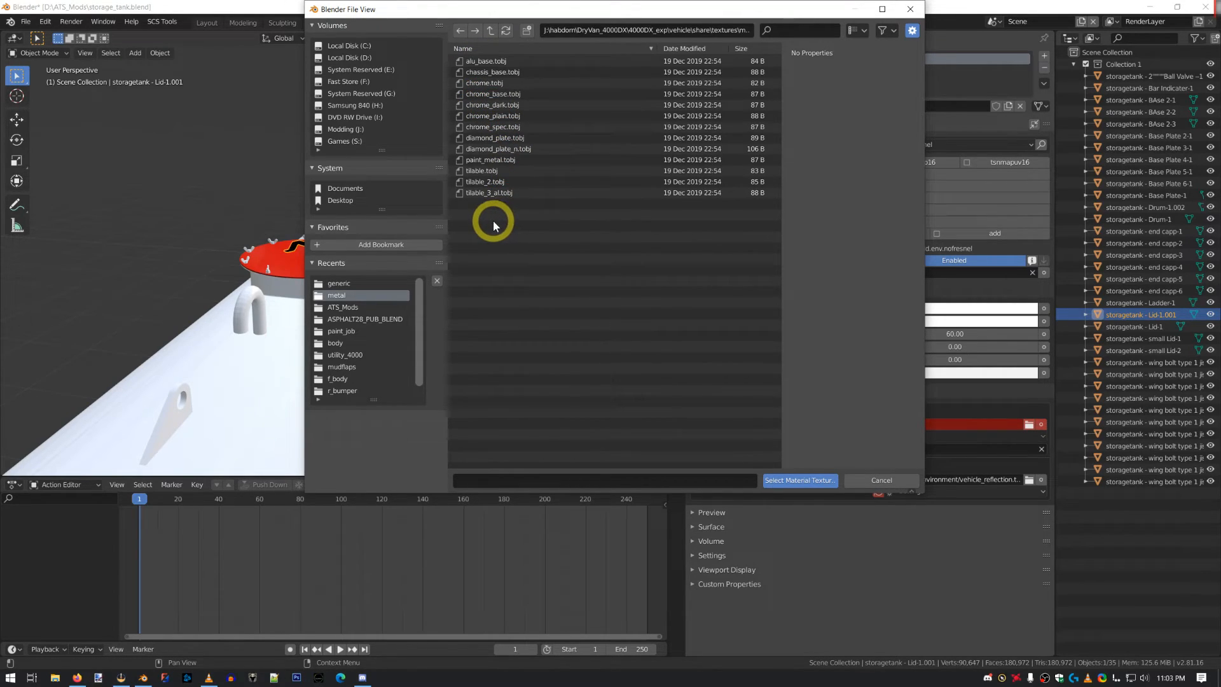
click(493, 94)
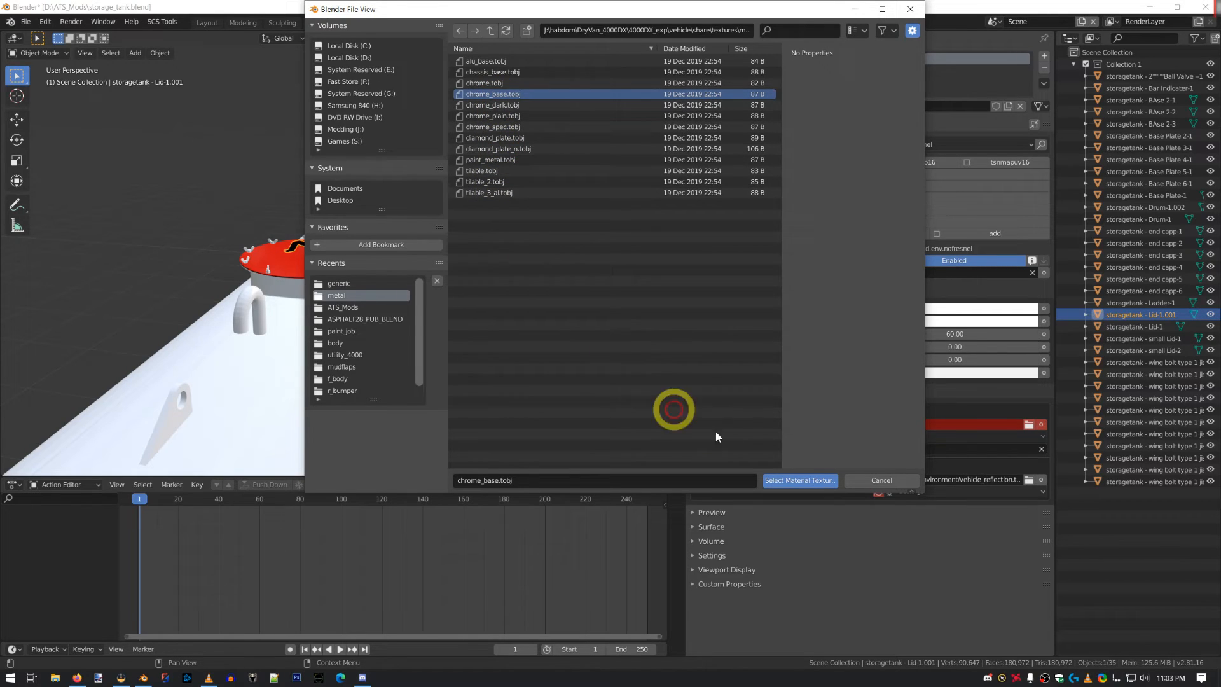
click(793, 482)
- Set the handle material's diffuse colour to R 0.5, G 0.5, B 0.5
click(917, 308)
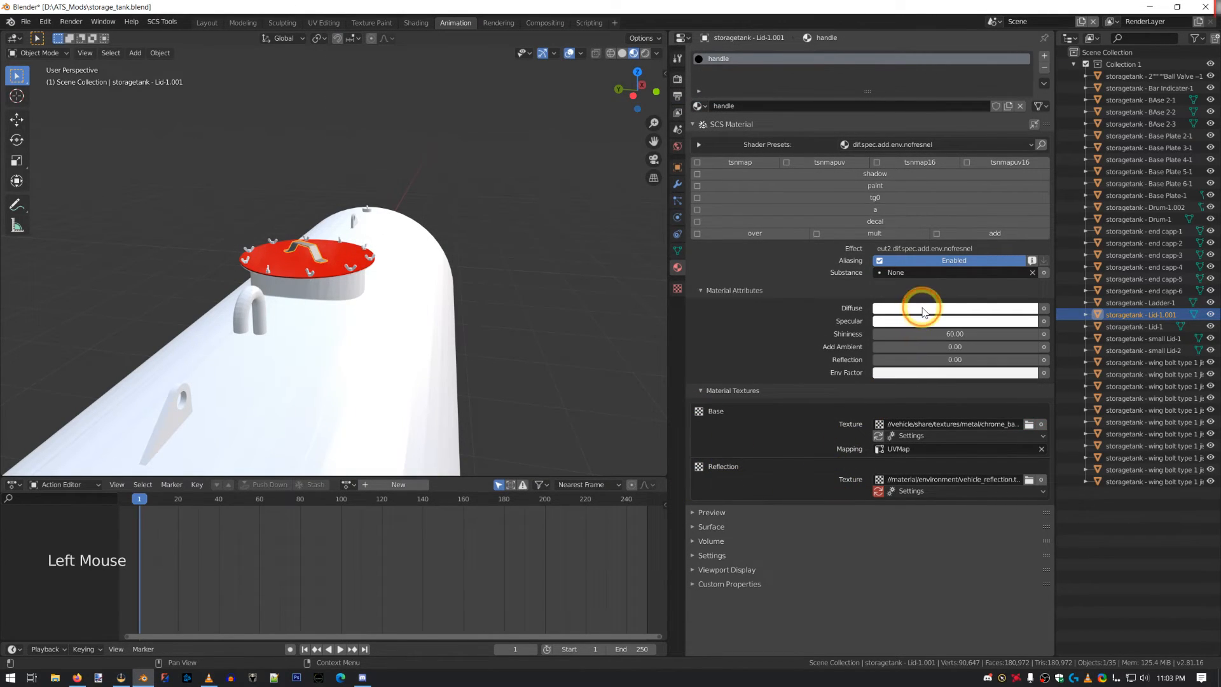
click(933, 267)
text(.5)
key(Tab)
text(.5)
key(Tab)
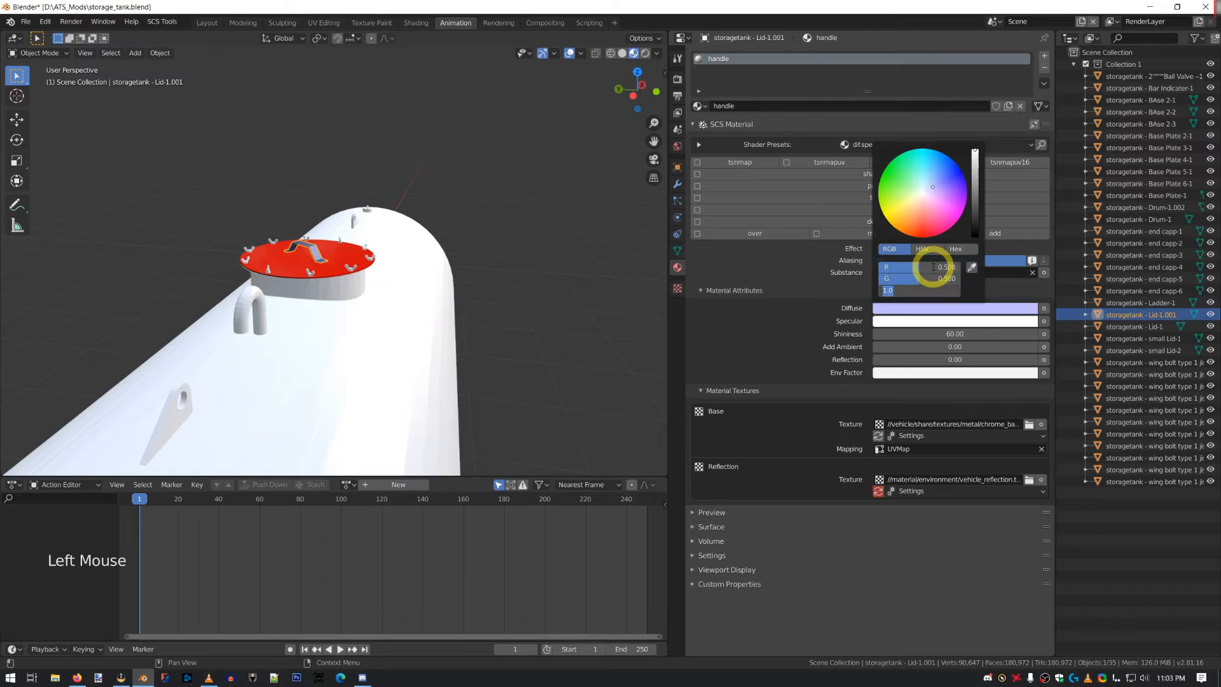
text(.5)
key(Return)
click(959, 324)
click(959, 325)
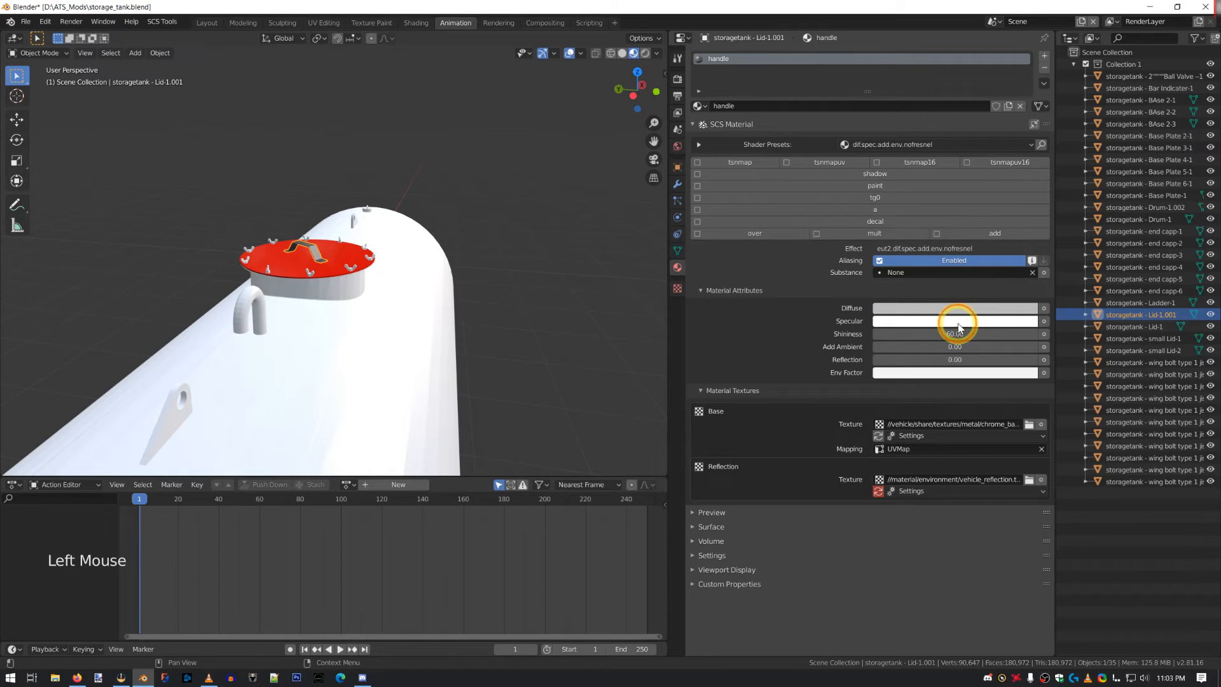
- Set the handle material's env factor colour to R 0.72, G 0.72, B 0.72
click(941, 374)
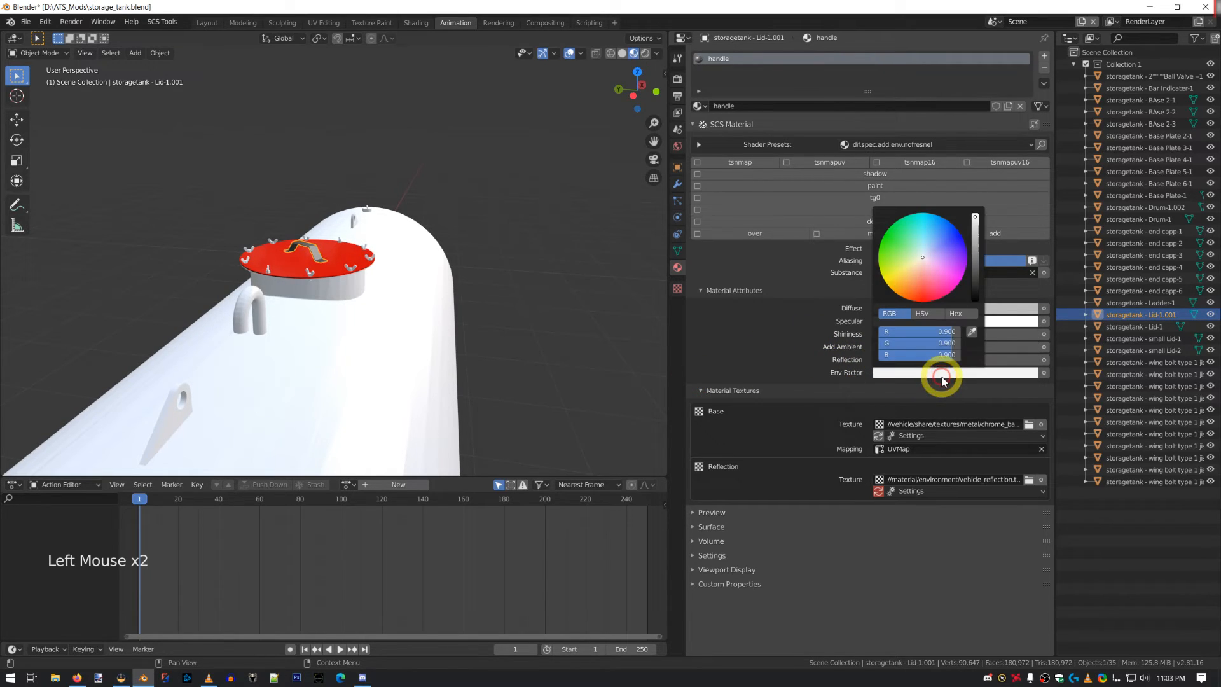
click(927, 332)
text(.72)
key(Tab)
text(.72)
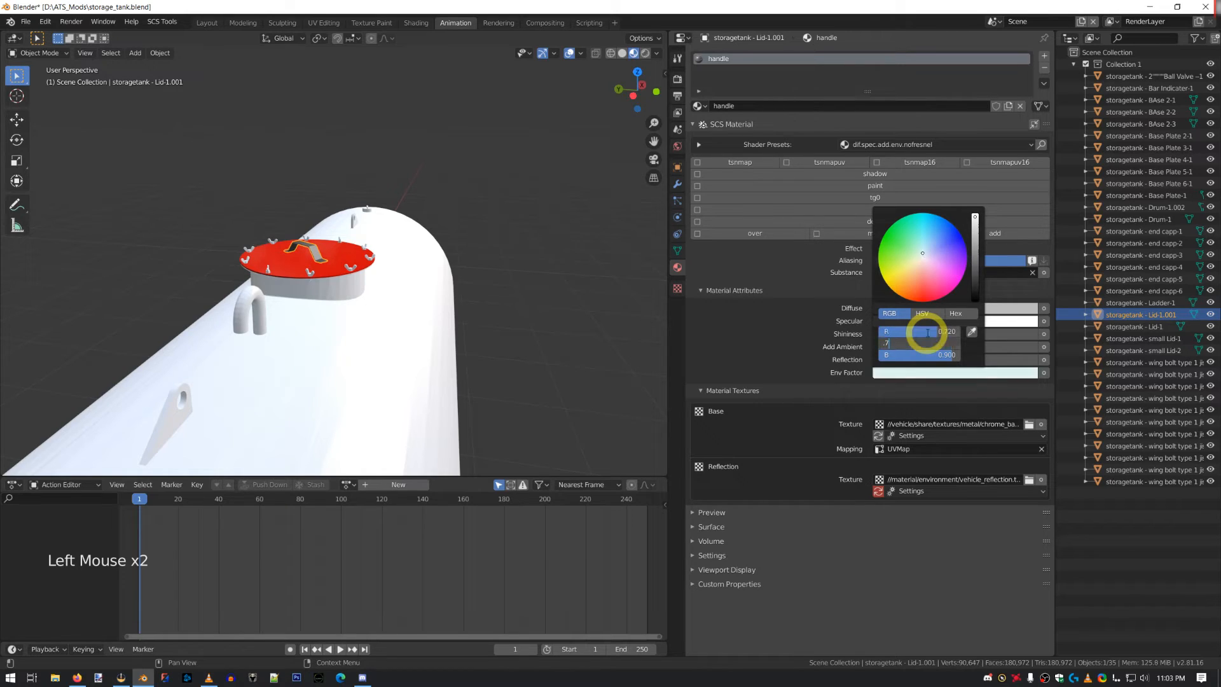
key(Tab)
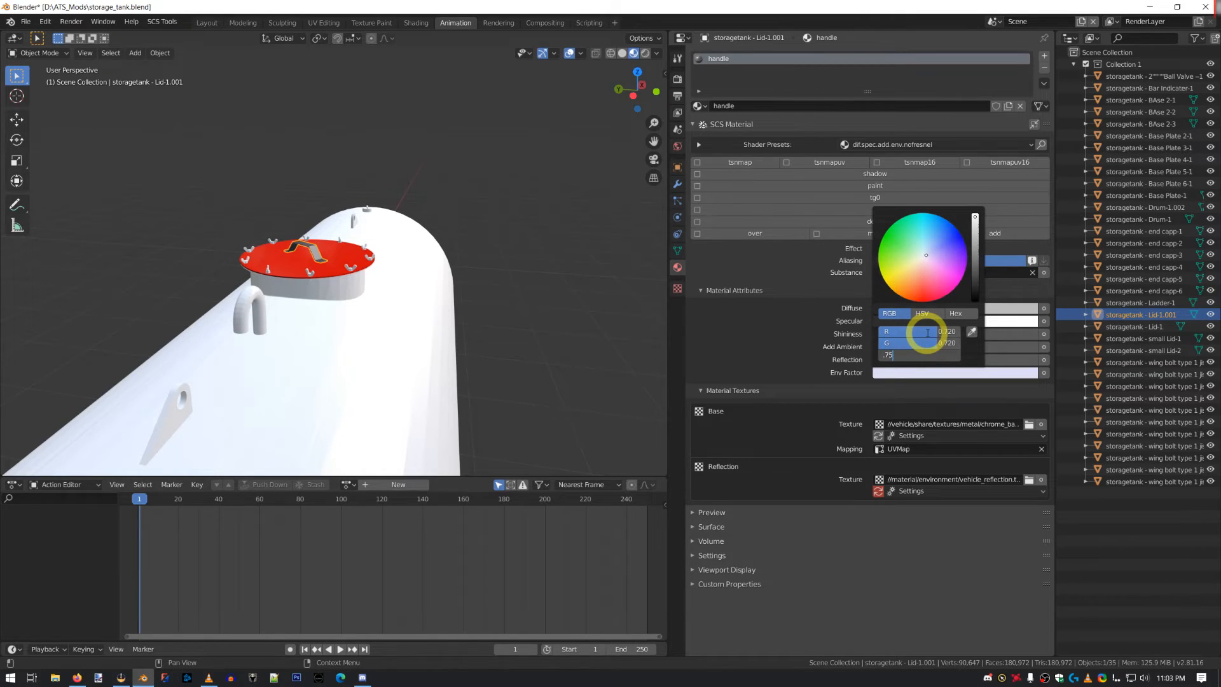
text(.72)
key(Return)
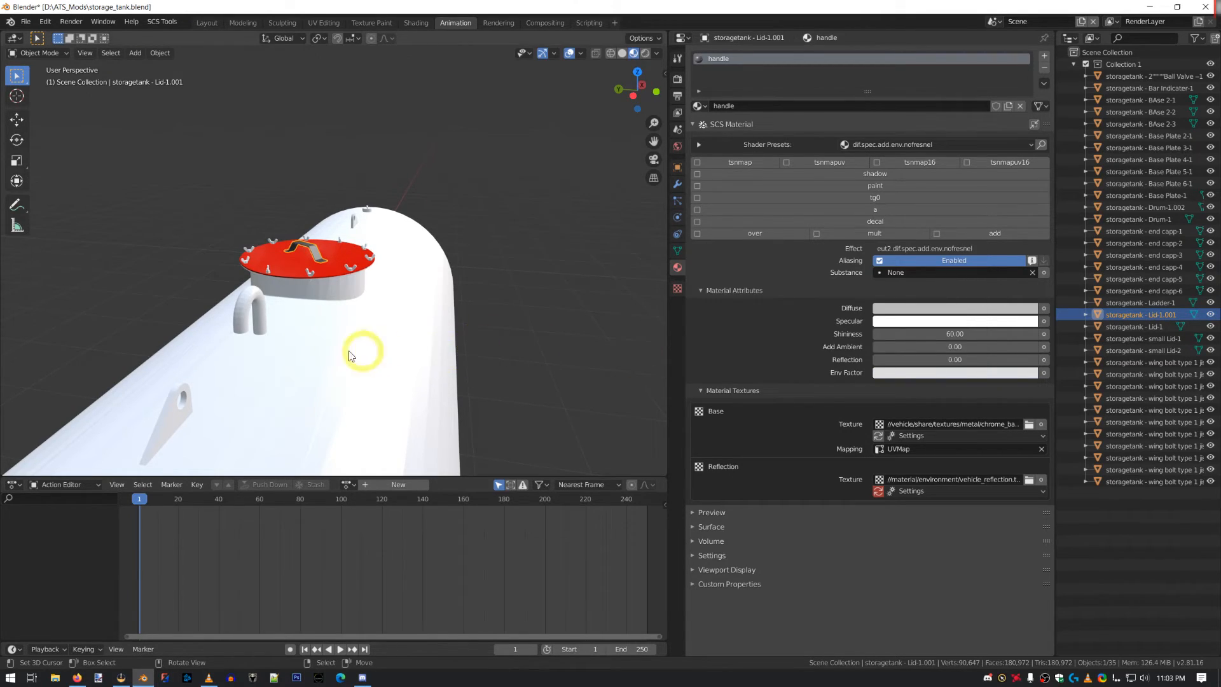
- Examine the lid and its handle up close with nothing selected
middle_drag(294, 309, 322, 417)
scroll(333, 292, up, 4)
key(a)
key(a)
key(a)
- Inspect the meshes of individual wing bolts around the lid's rim in edit mode
right_click(330, 361)
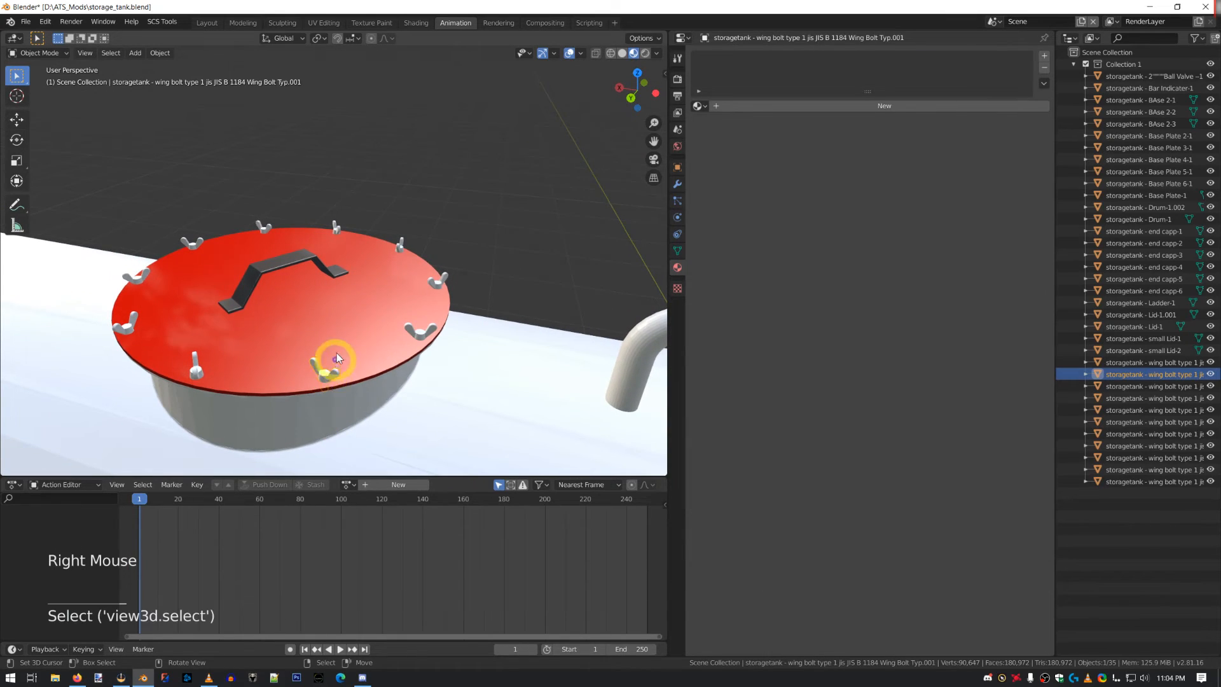
scroll(330, 356, down, 3)
middle_drag(343, 348, 353, 341)
key(Tab)
key(Tab)
right_click(286, 304)
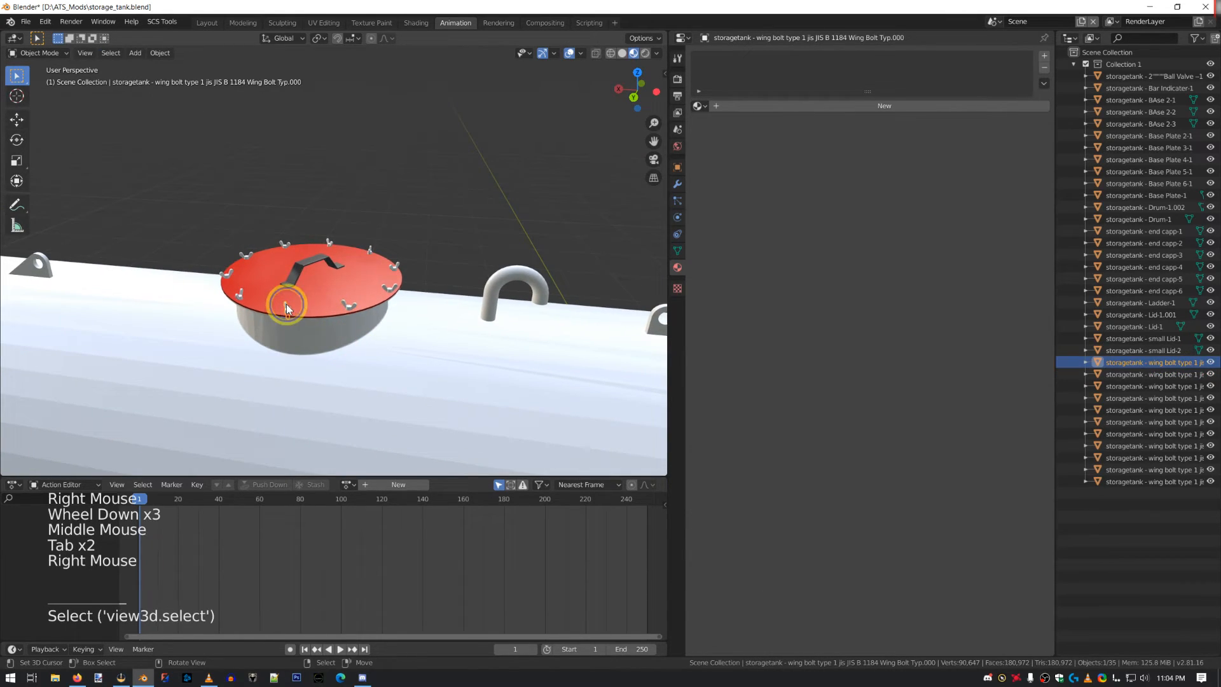
key(Tab)
key(Tab)
key(Tab)
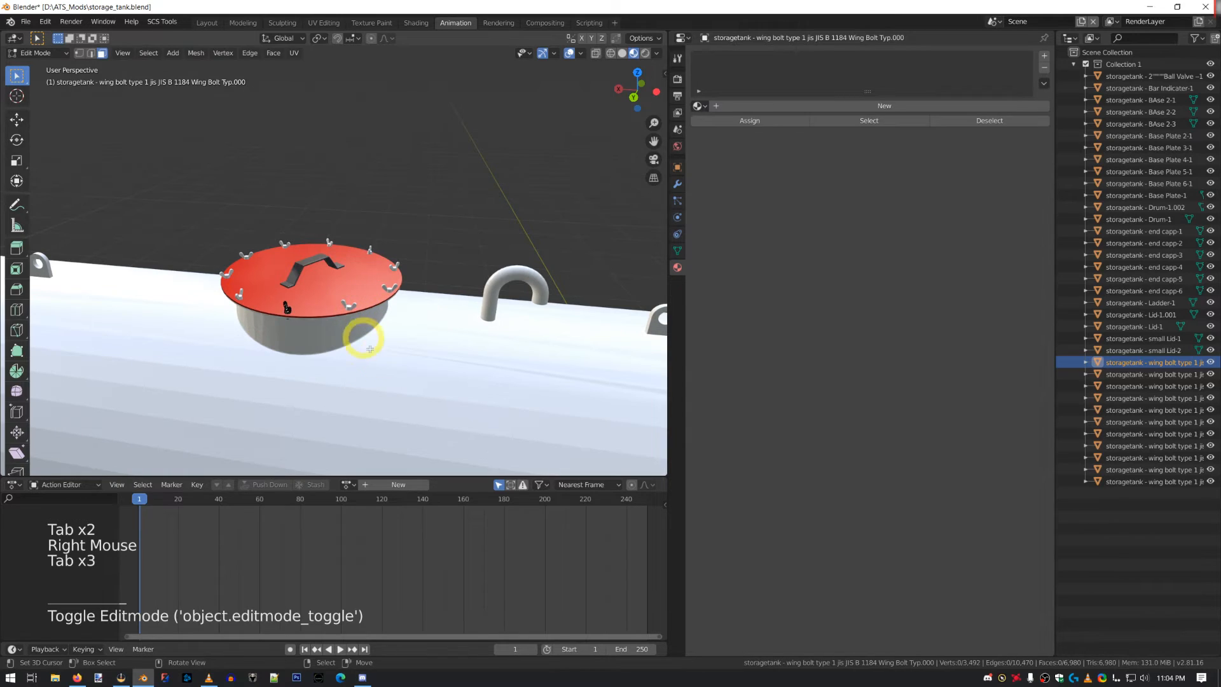
key(a)
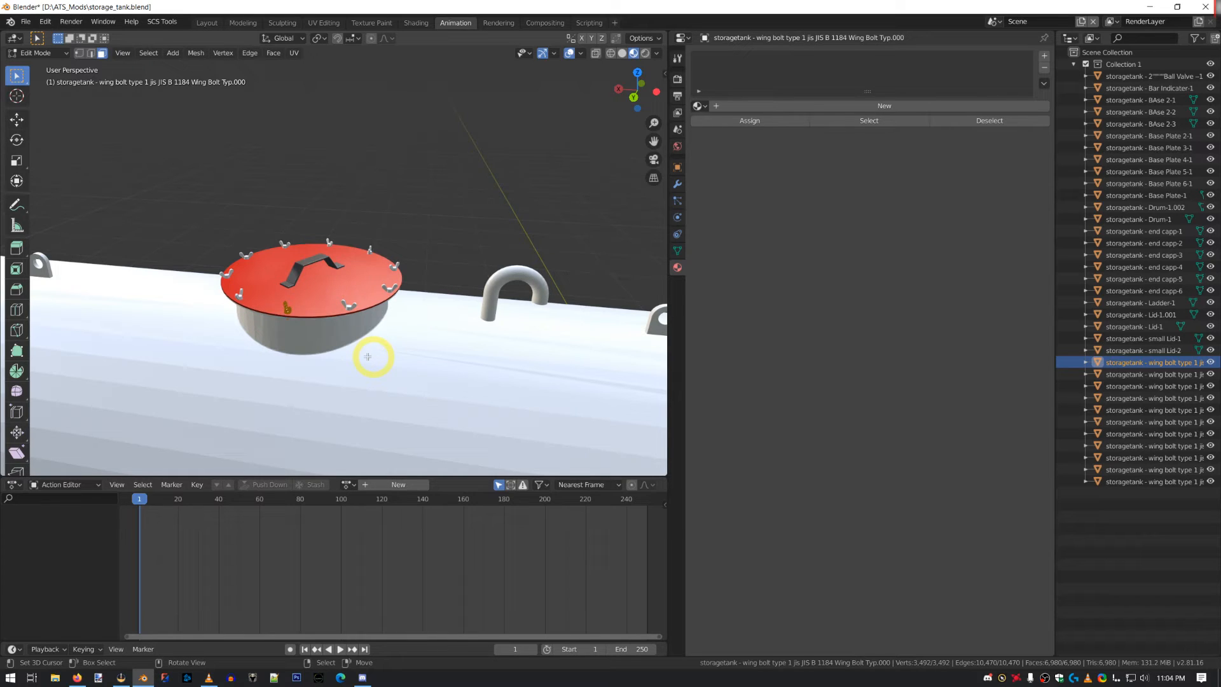
middle_drag(367, 356, 372, 340)
key(Tab)
right_click(377, 309)
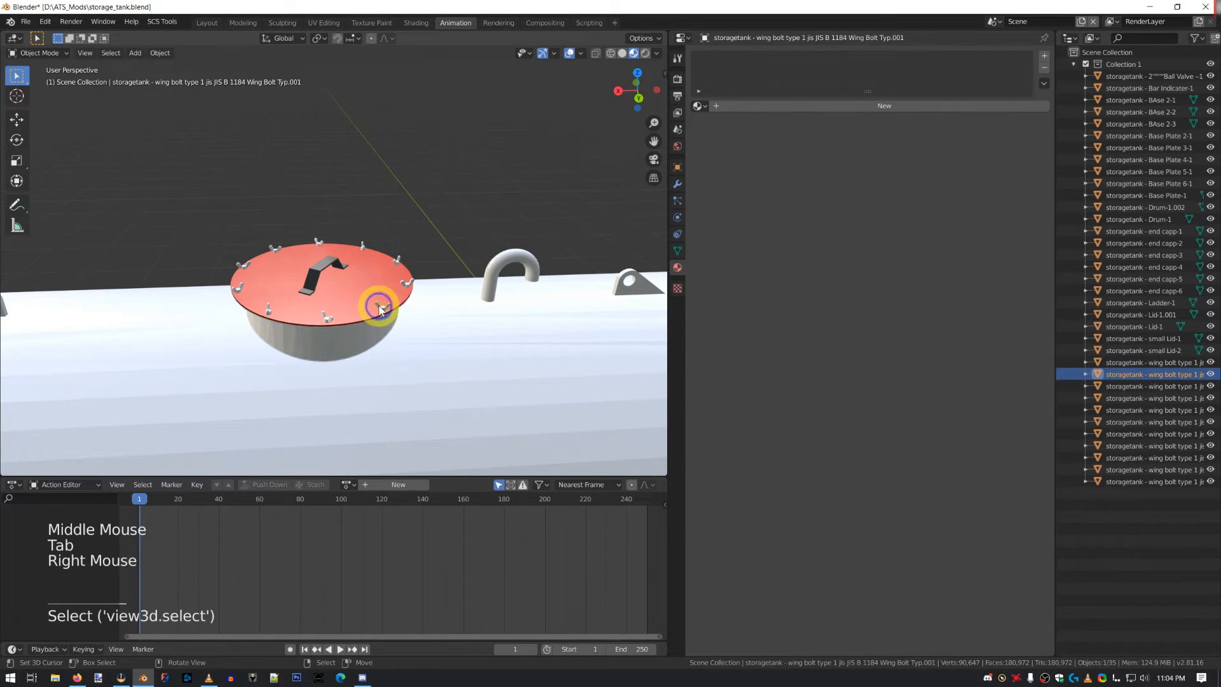
key(Tab)
key(a)
key(Tab)
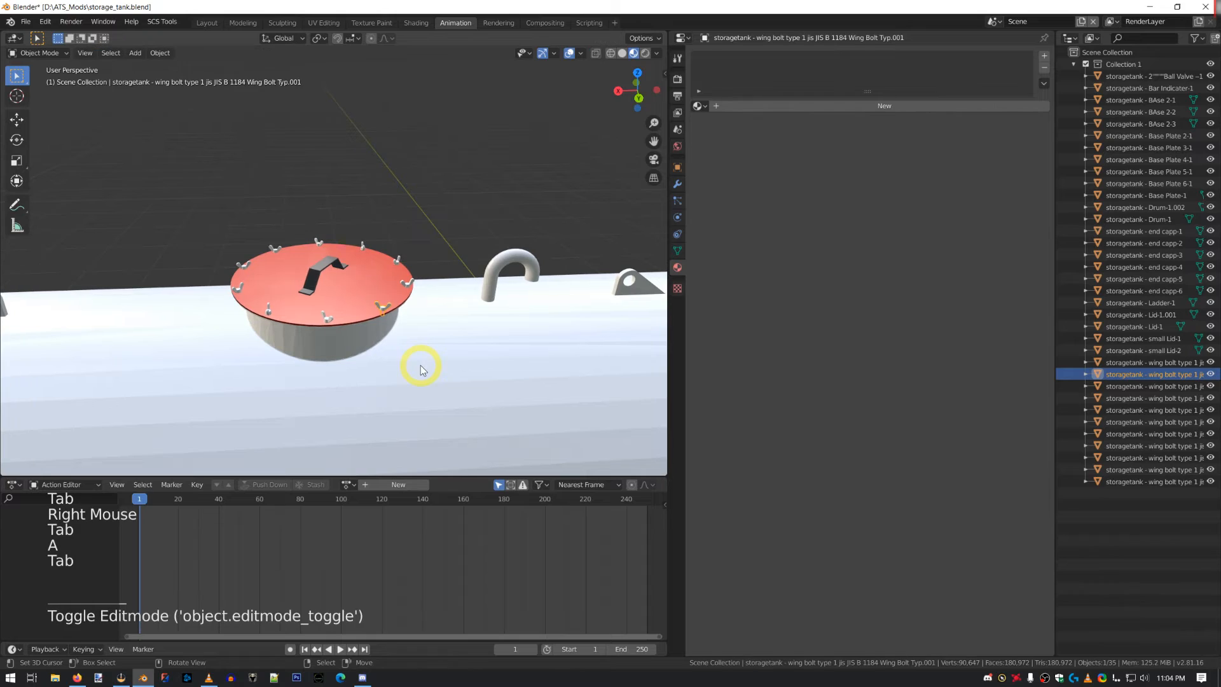
- Select all the wing bolts around the lid's rim and join them into one object
right_click(407, 283)
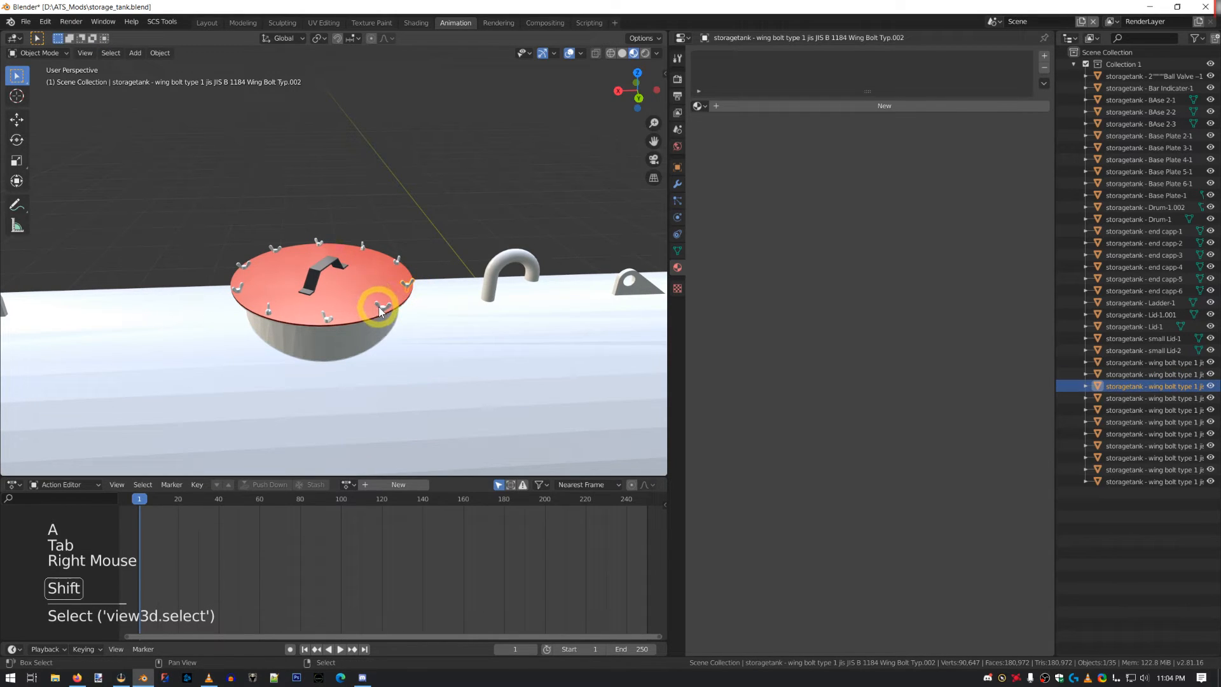
shift+right_click(330, 316)
shift+right_click(324, 319)
shift+right_click(240, 290)
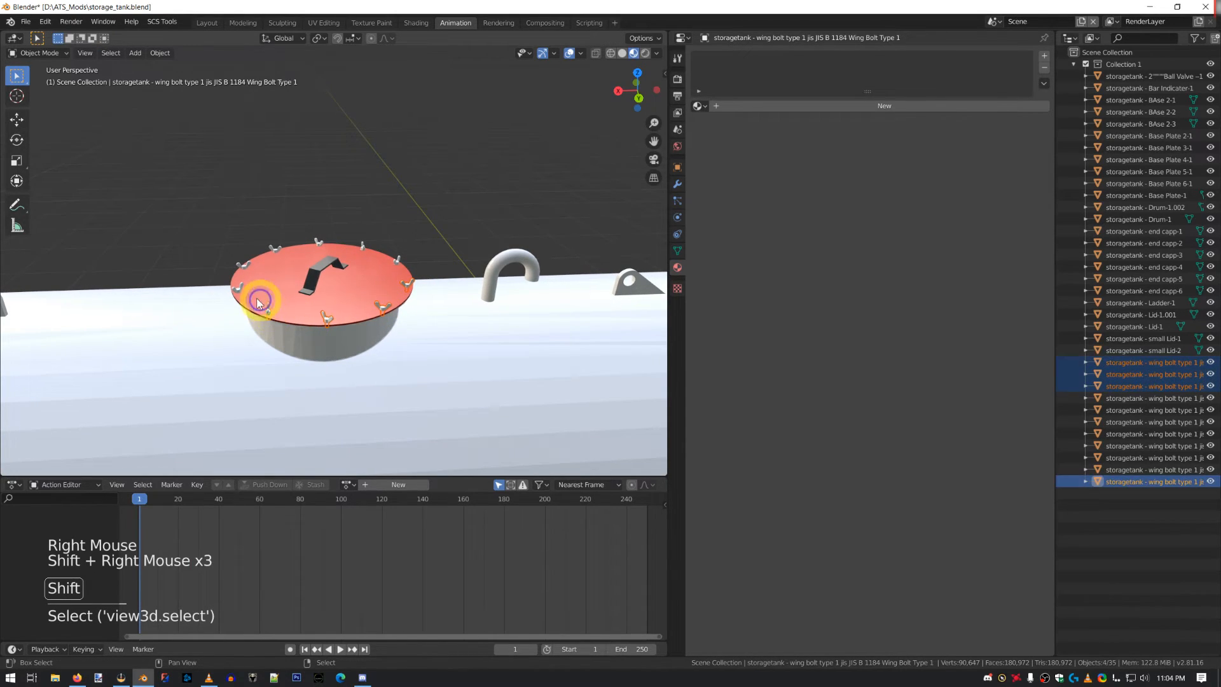
shift+right_click(240, 290)
shift+right_click(240, 268)
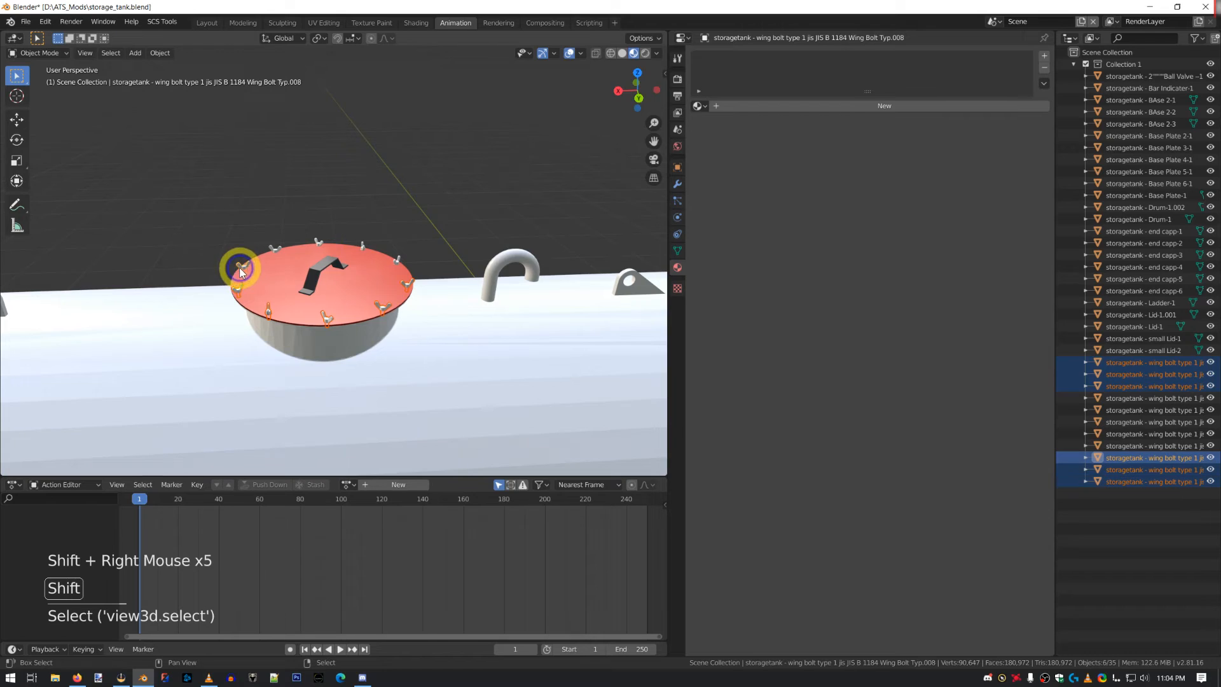
shift+right_click(273, 250)
shift+right_click(319, 244)
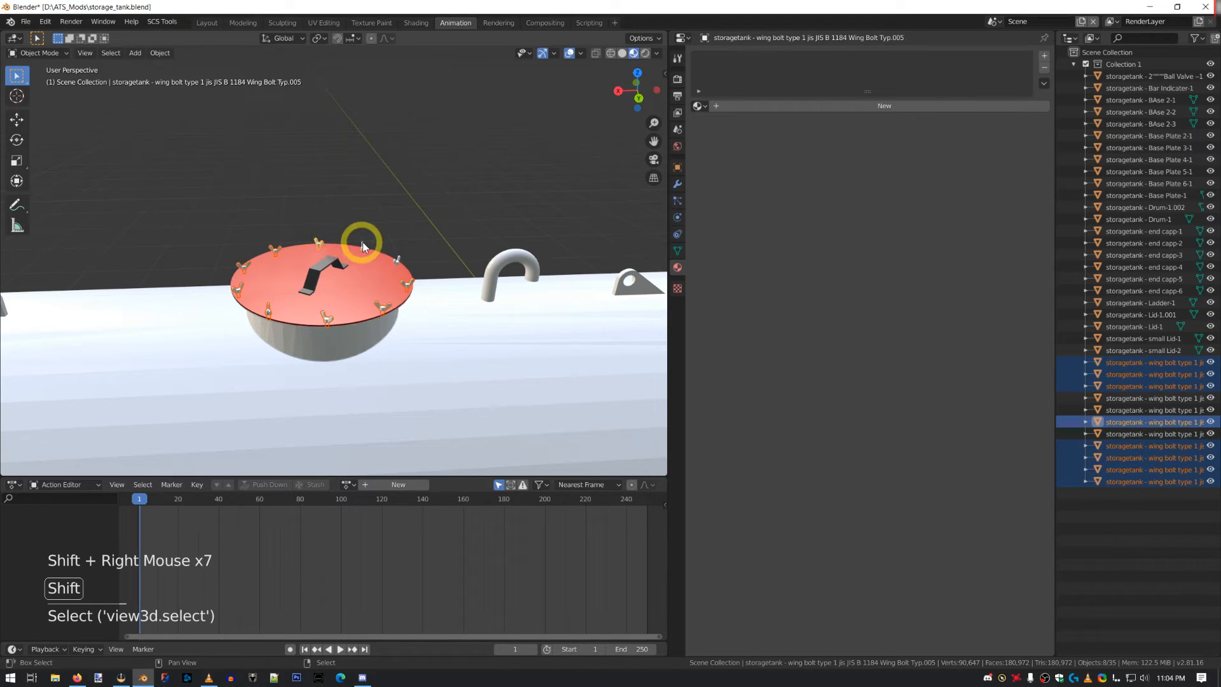
shift+right_click(364, 244)
shift+right_click(424, 275)
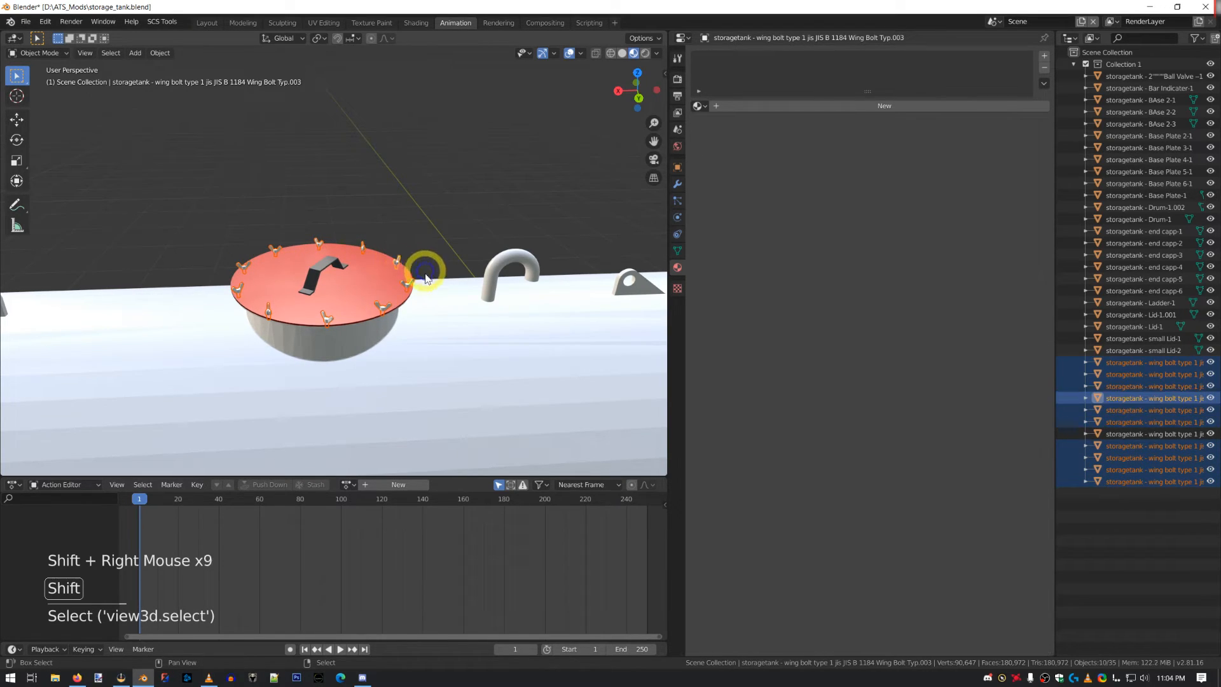
shift+right_click(406, 287)
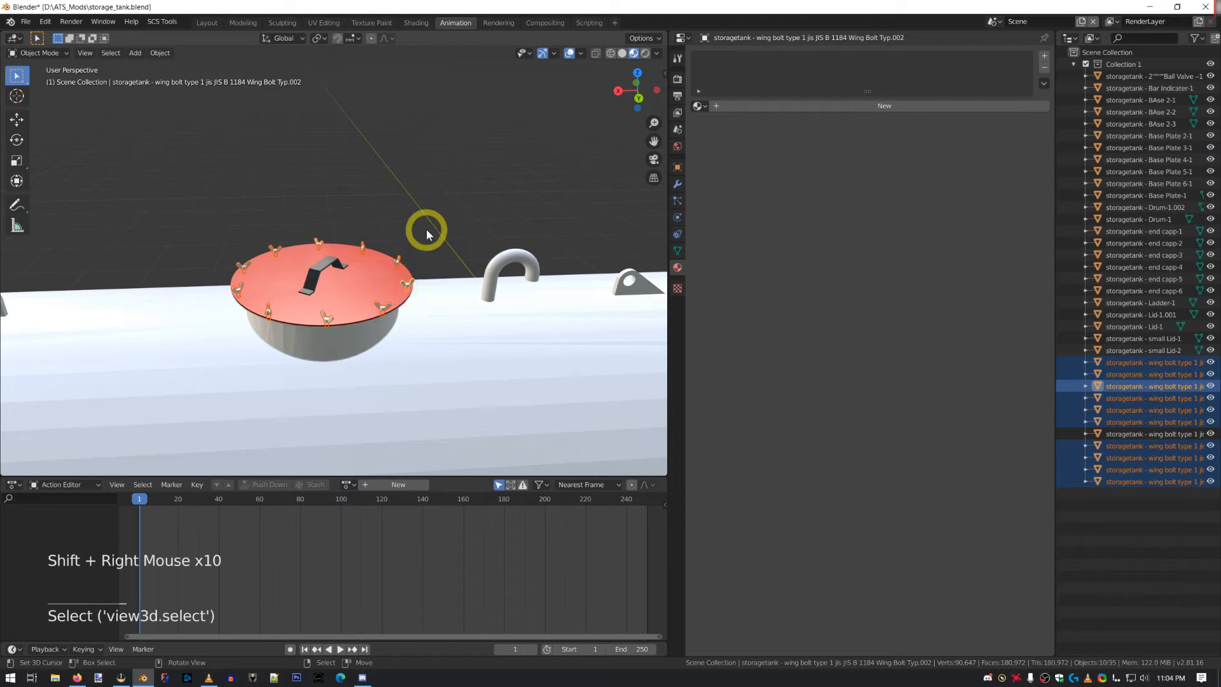
key(ctrl+j)
- Check in edit mode that the joined wing bolt object contains every bolt on the lid
key(Tab)
key(a)
key(a)
key(a)
key(a)
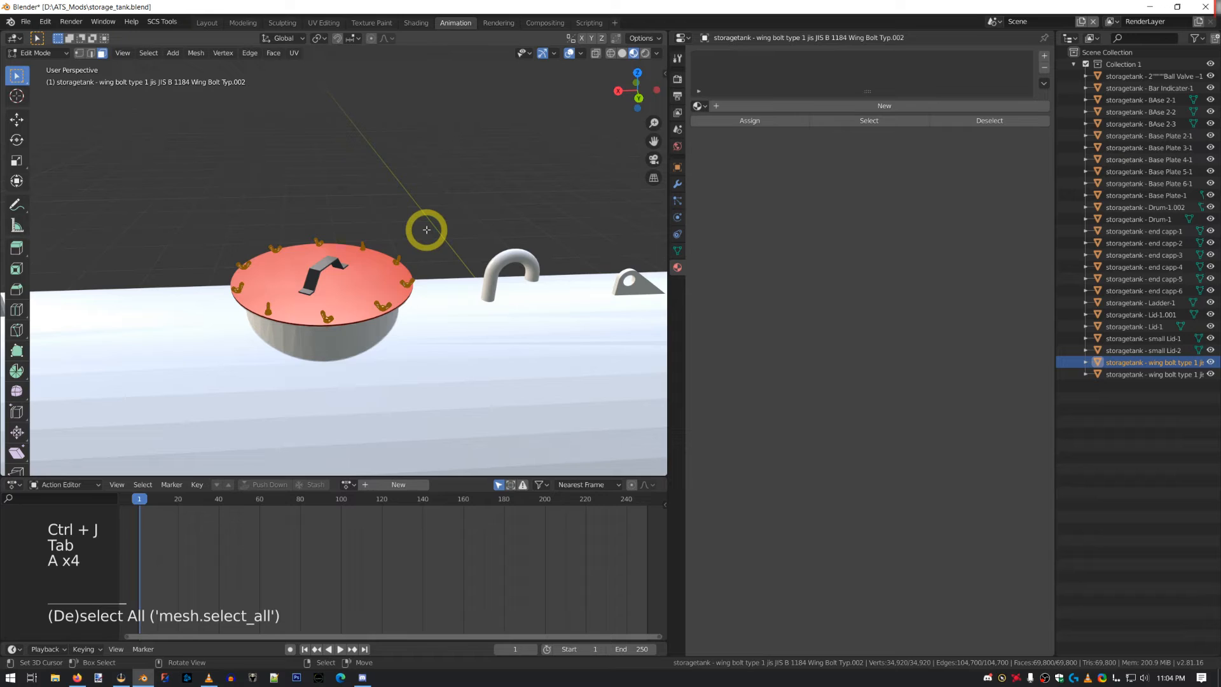
key(Tab)
middle_drag(426, 231, 424, 221)
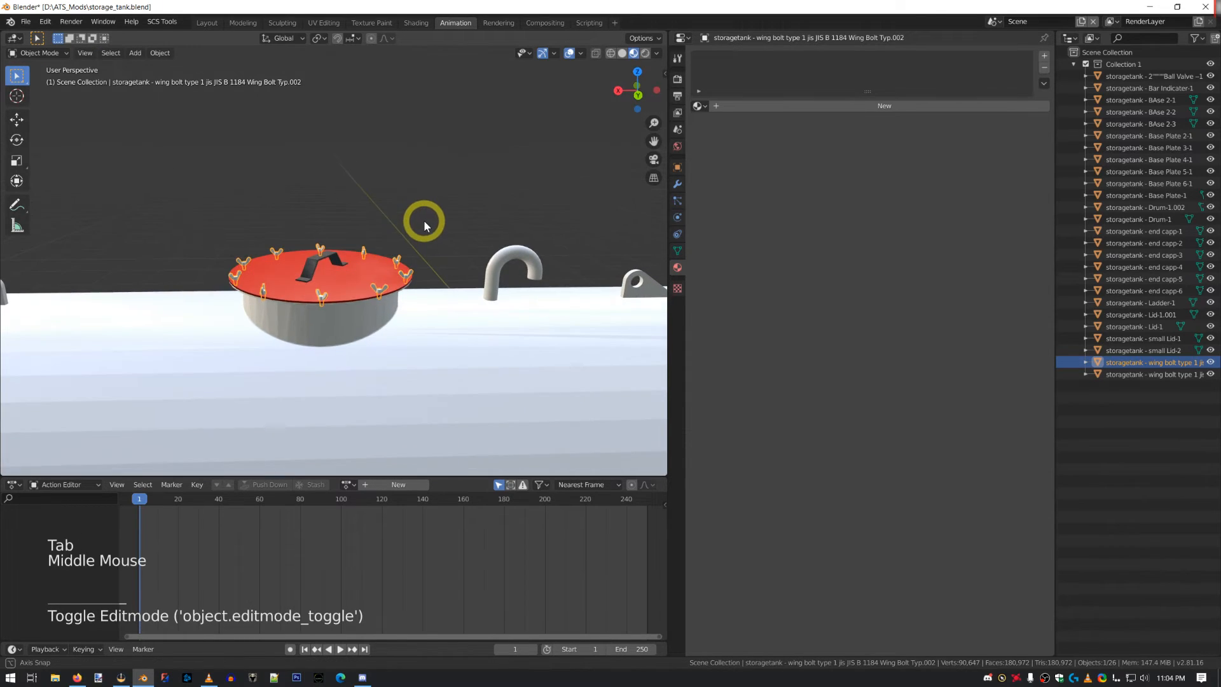
- Assign the existing handle material to the joined wing bolts and check their mesh in edit mode
drag(699, 105, 722, 139)
key(Tab)
middle_drag(395, 322, 376, 237)
key(a)
key(a)
key(a)
key(Tab)
- Clear the selection and examine the wing bolts' shading against the lid and handle from several angles
scroll(364, 339, up, 1)
key(a)
key(a)
key(a)
scroll(385, 287, up, 3)
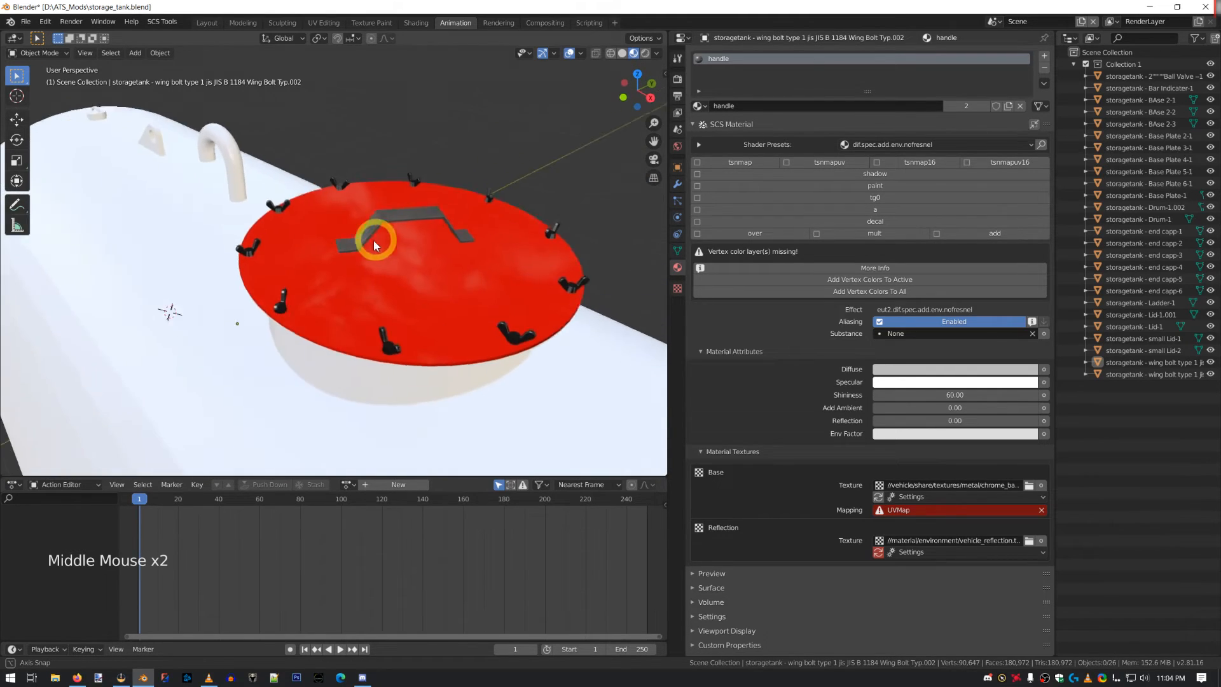
scroll(350, 346, down, 4)
middle_drag(349, 346, 353, 305)
scroll(359, 363, down, 3)
scroll(409, 308, up, 4)
scroll(409, 308, up, 3)
scroll(337, 329, down, 2)
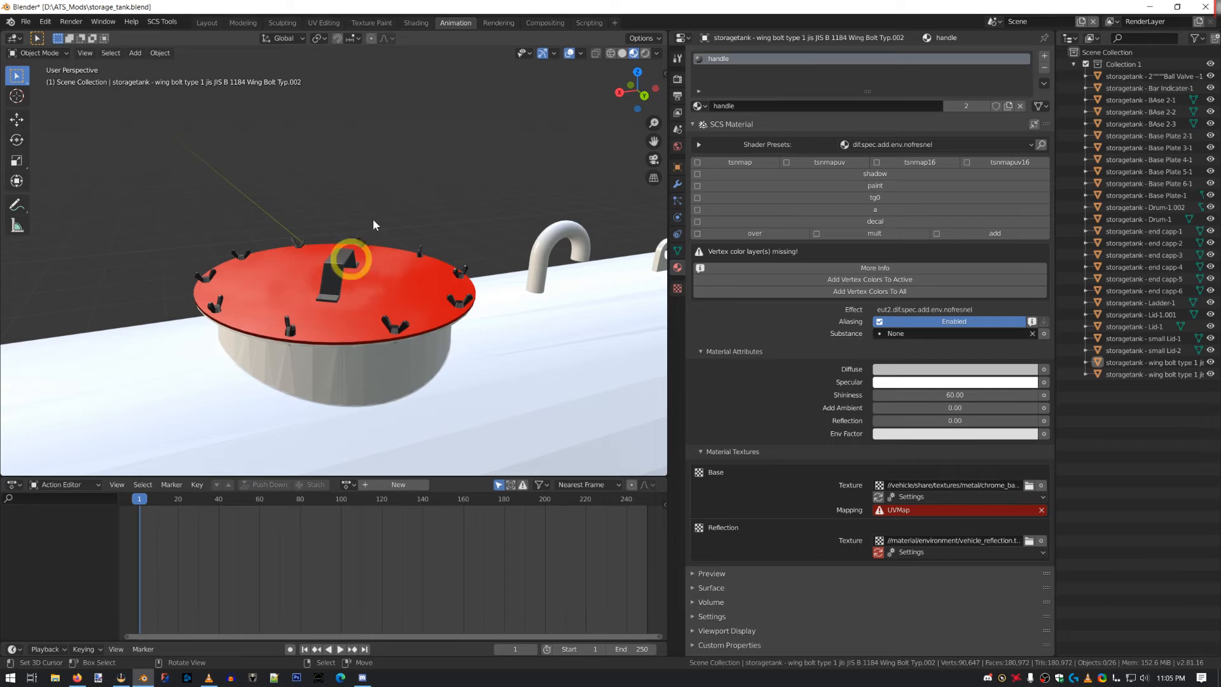
- Switch to the UV Editing workspace and return the wing bolts to object mode
click(373, 22)
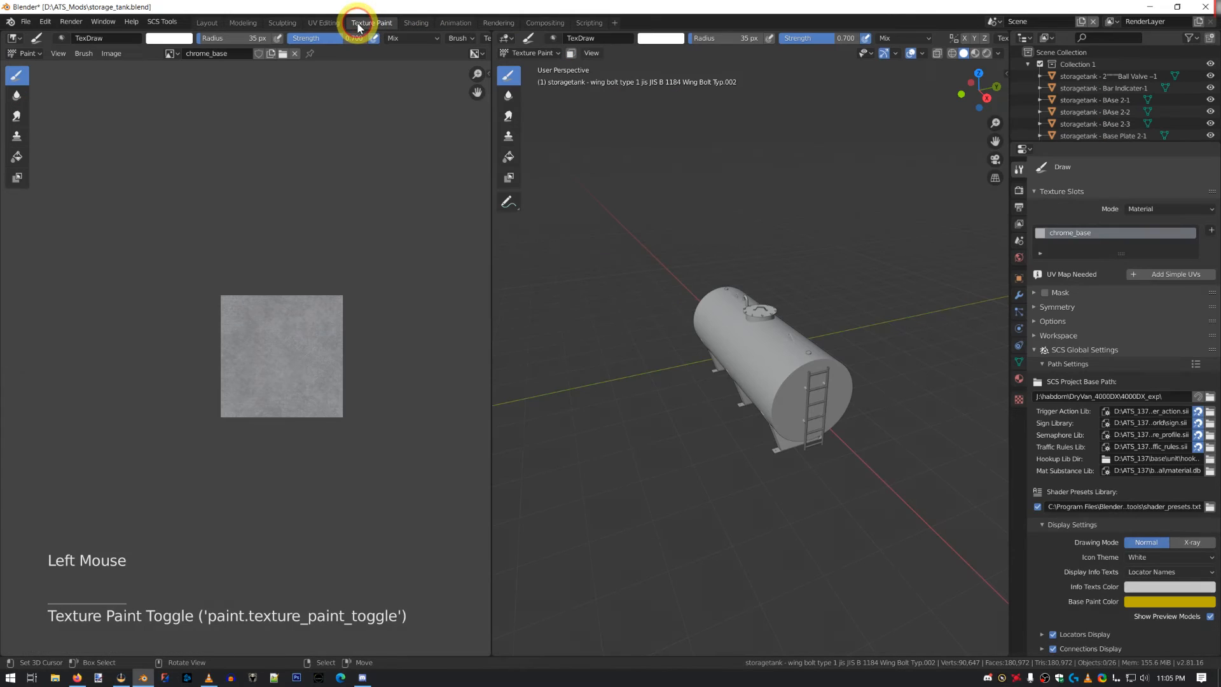
click(323, 24)
middle_drag(673, 296, 642, 314)
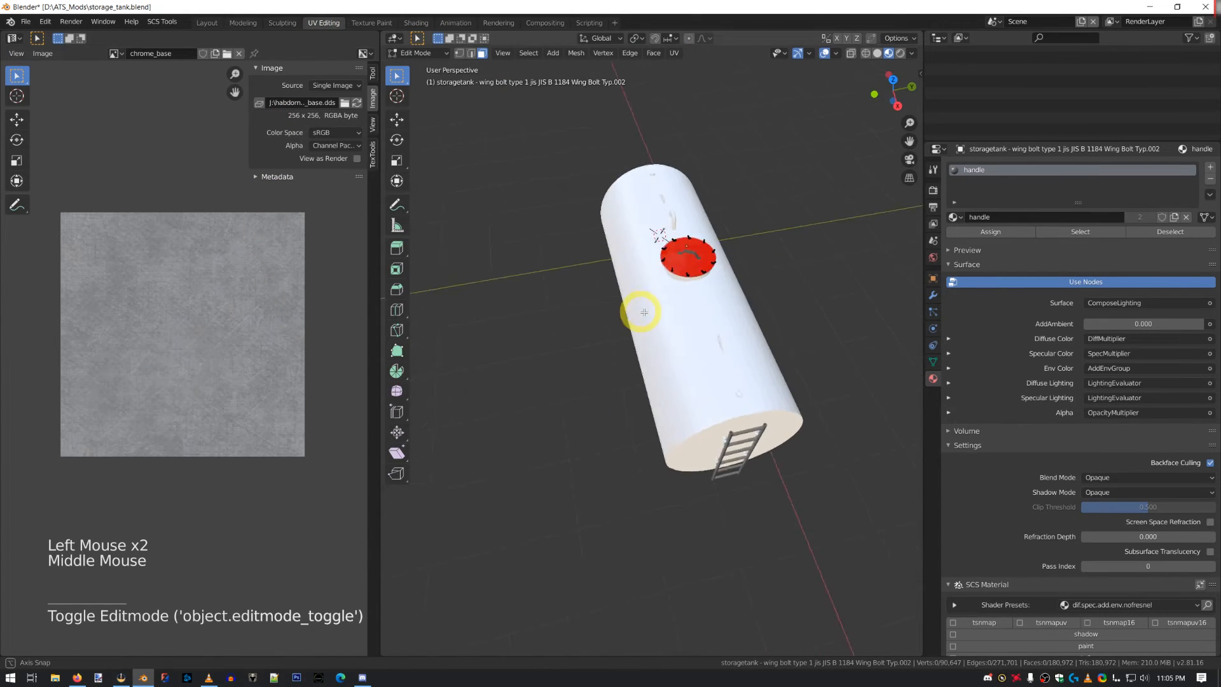
scroll(662, 311, up, 4)
scroll(673, 294, down, 3)
right_click(658, 348)
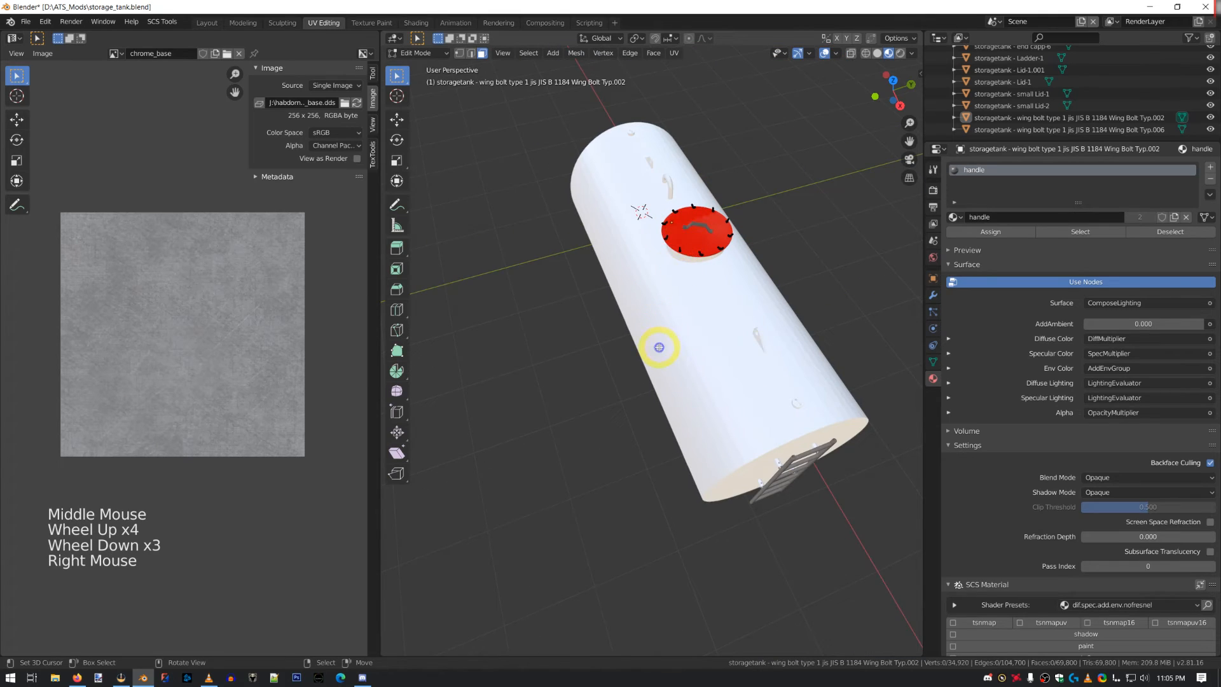
key(Tab)
- Open the lid's mesh for editing and view its UV layout over the white_0 texture
right_click(673, 230)
key(Tab)
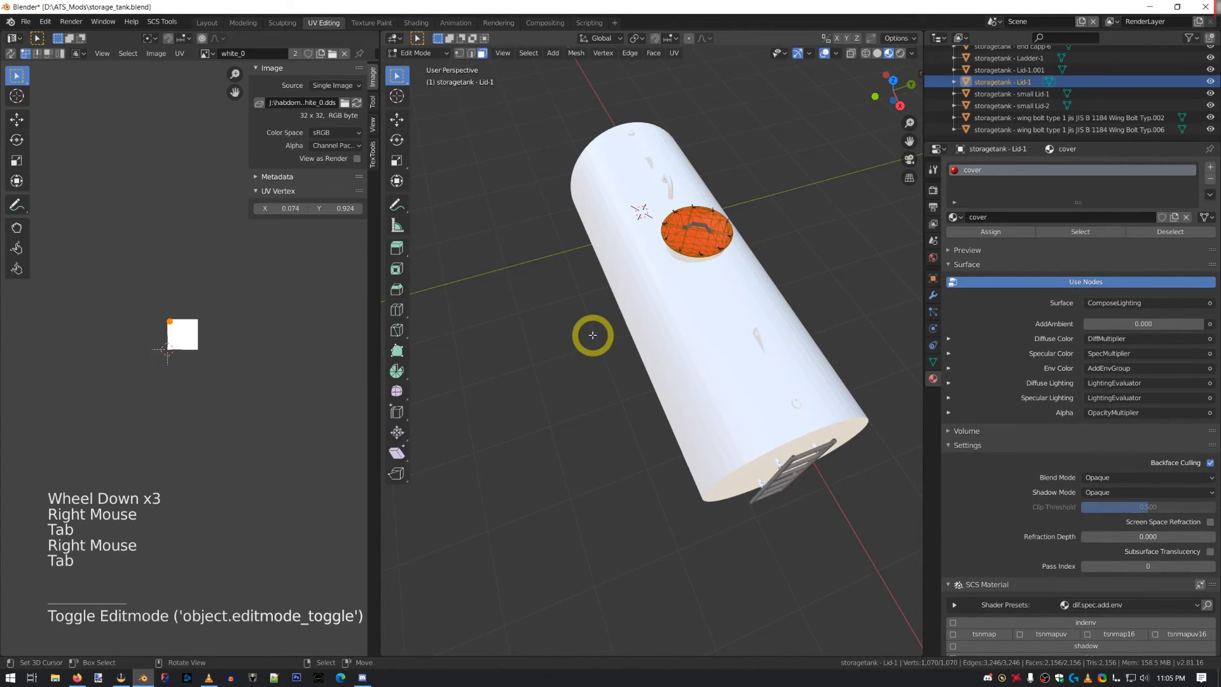
key(a)
scroll(182, 362, up, 4)
middle_drag(183, 362, 222, 369)
scroll(159, 384, up, 5)
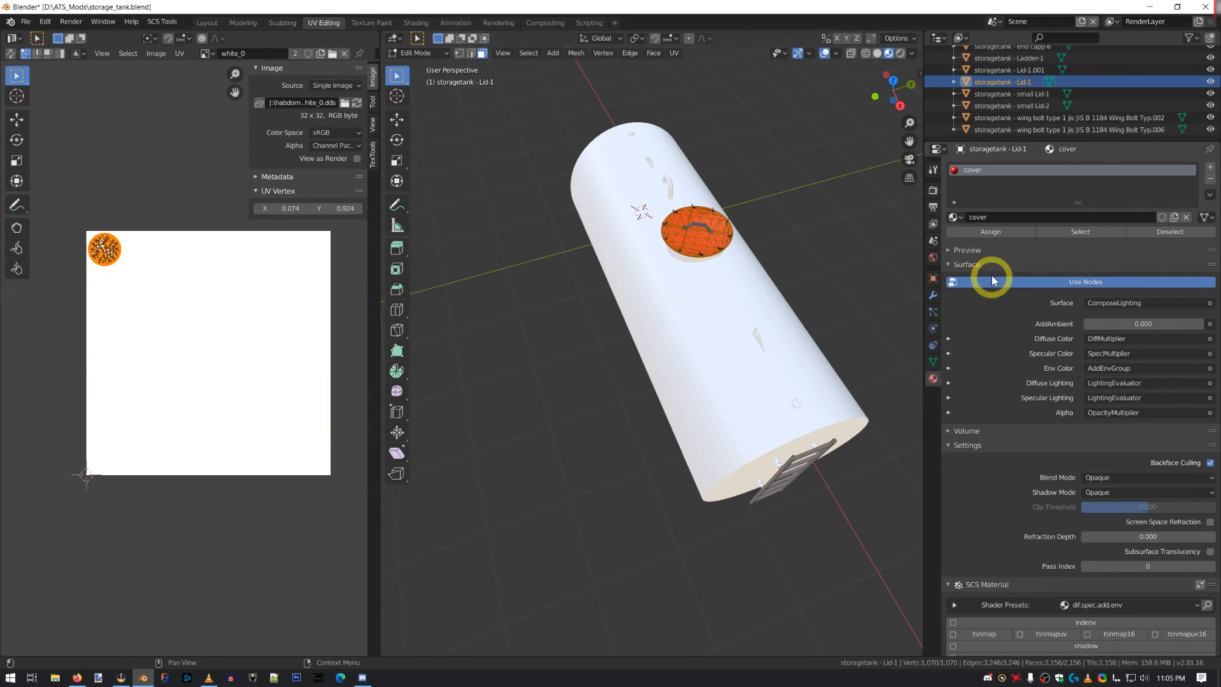
- Collapse the cover material's Surface and Settings sections, and return to object mode with nothing selected
click(966, 264)
click(964, 294)
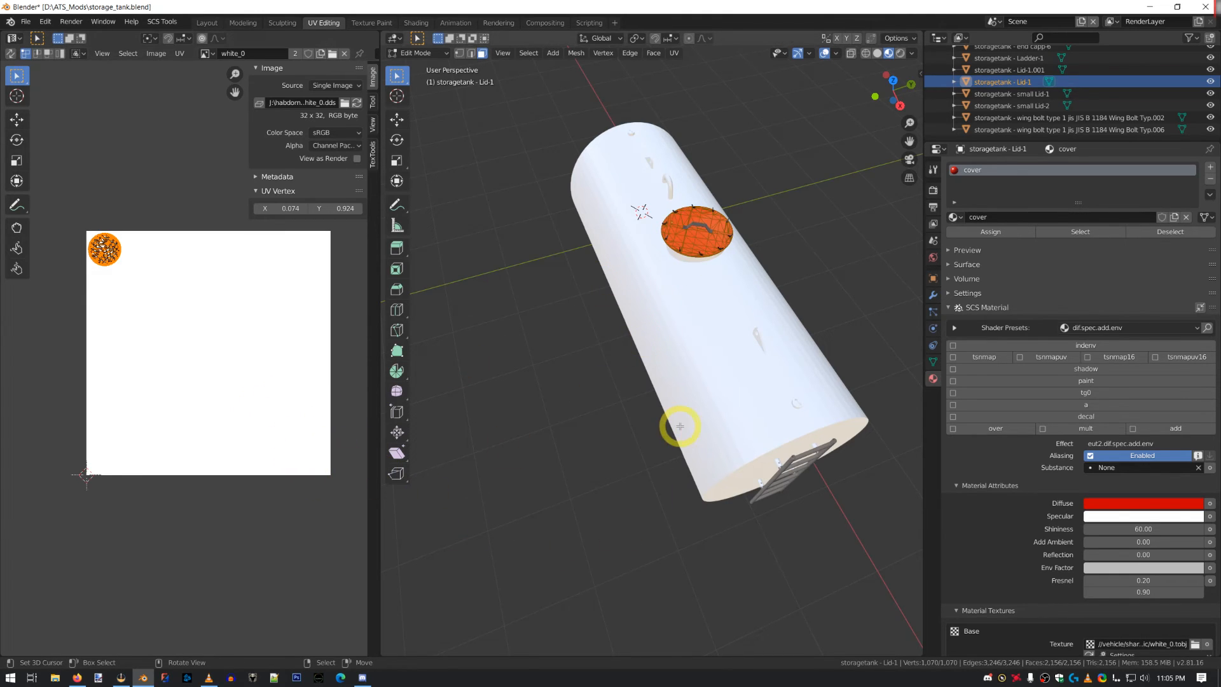
middle_drag(681, 424, 652, 411)
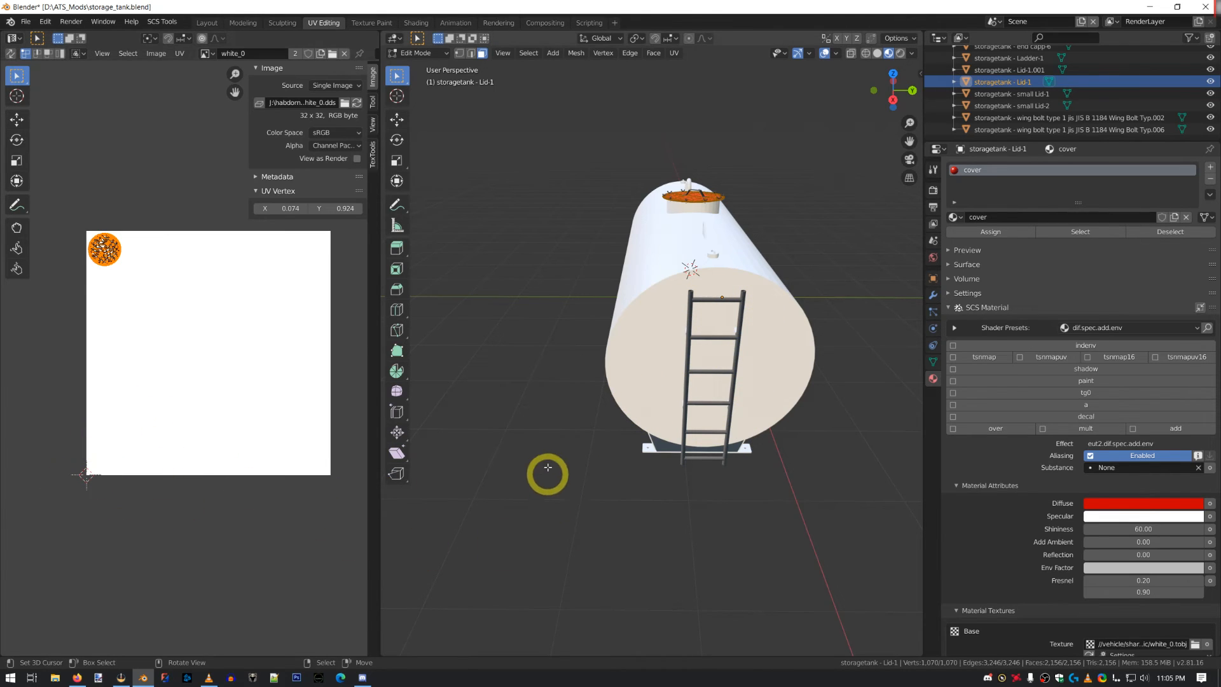
middle_drag(545, 474, 614, 417)
key(Tab)
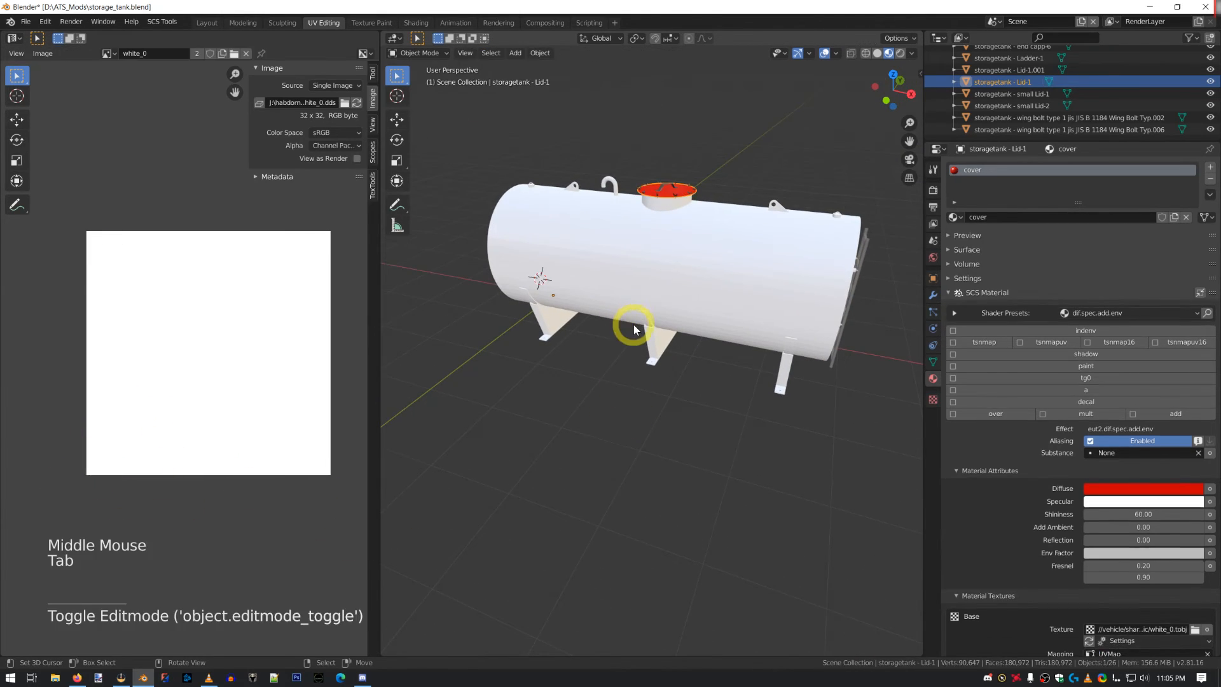
middle_drag(633, 325, 528, 307)
key(a)
key(a)
key(a)
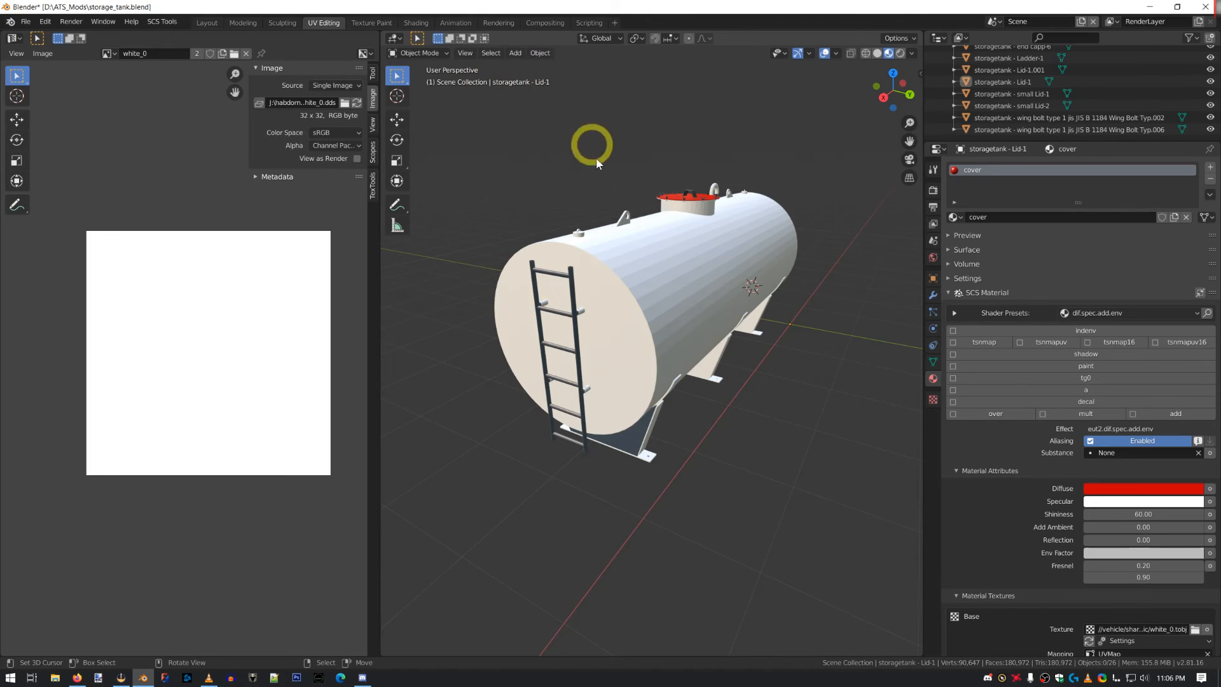
- Select the tank drum, check its mesh and UV layout, and look through its object properties and the tool settings
right_click(682, 231)
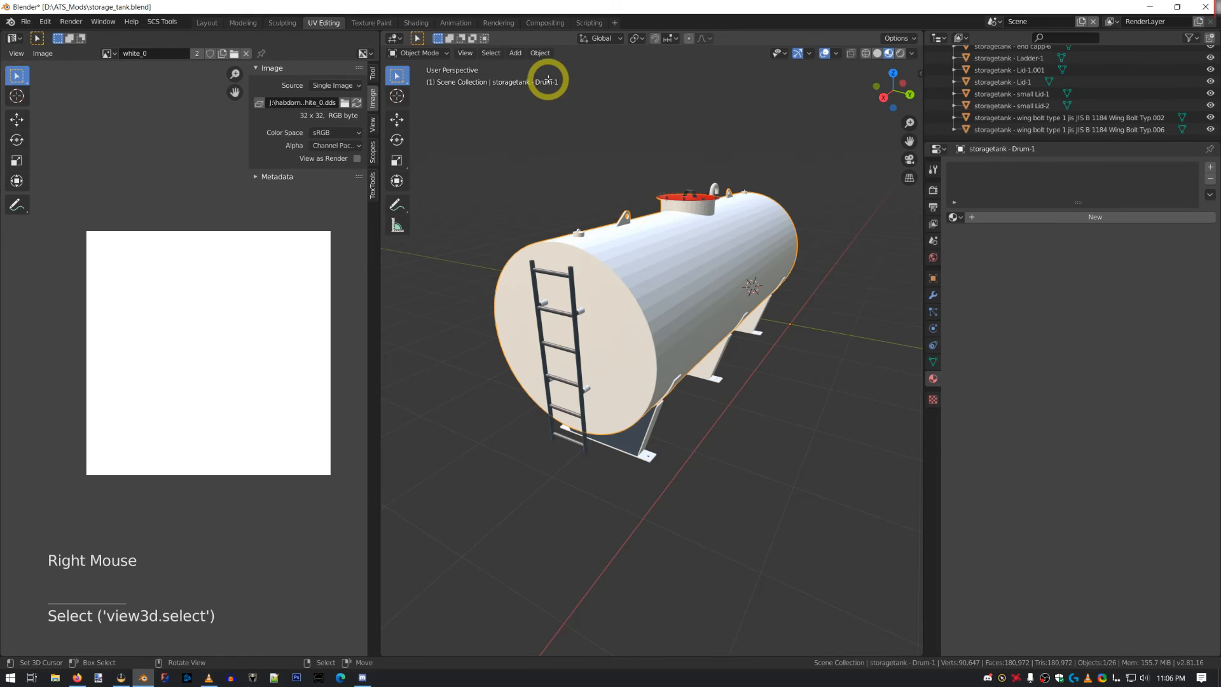
key(Tab)
click(674, 53)
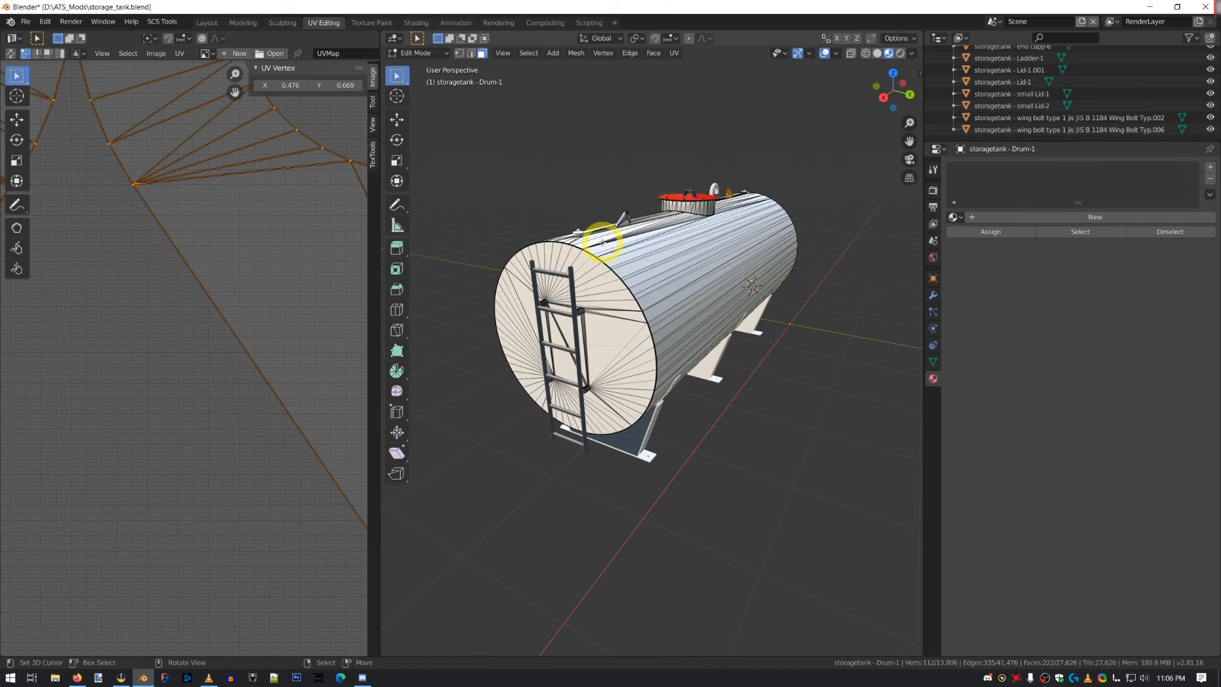
key(Tab)
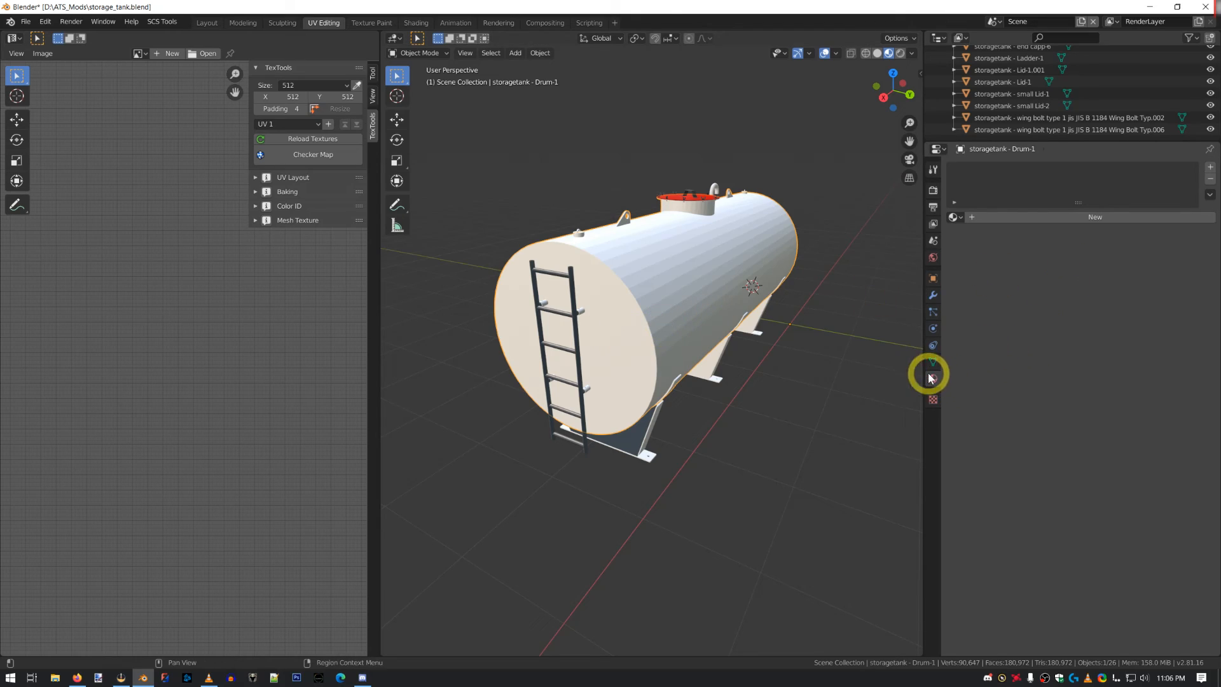
click(932, 278)
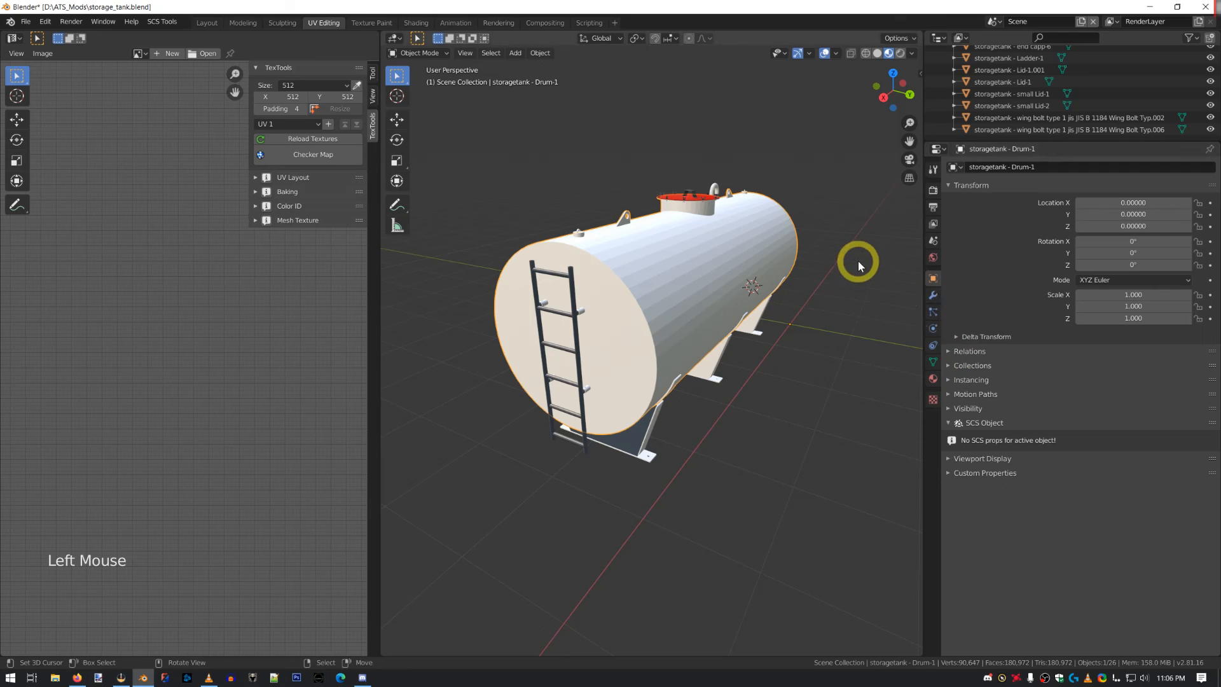
click(933, 172)
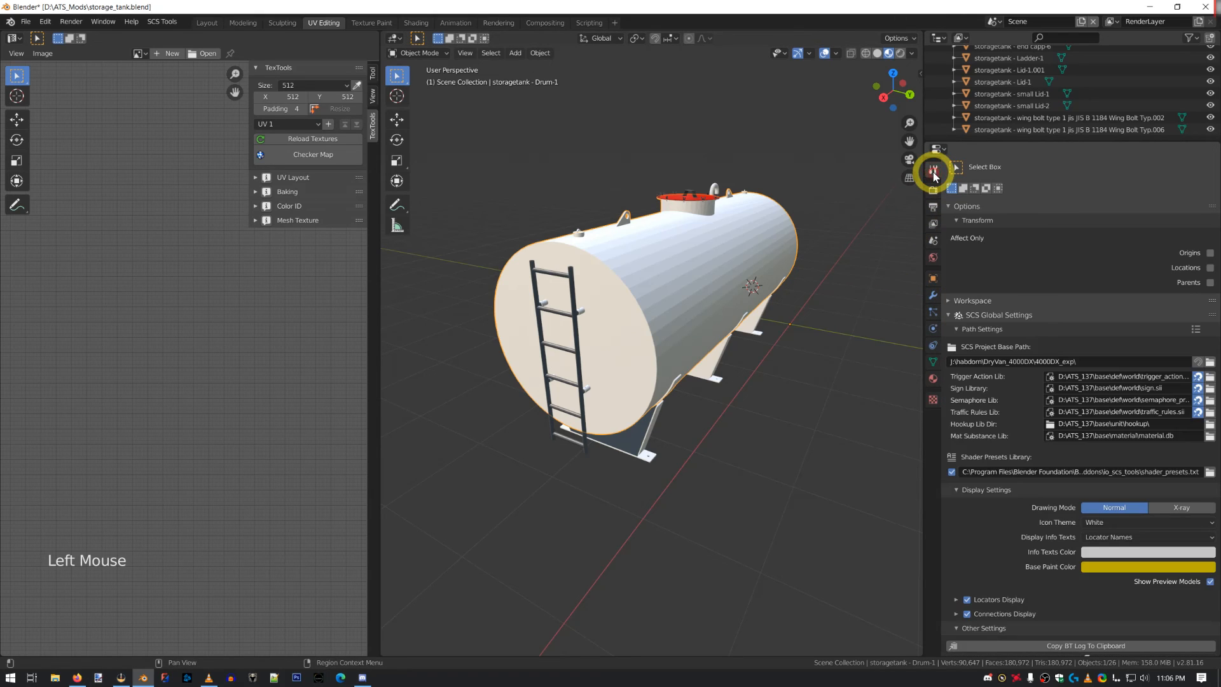